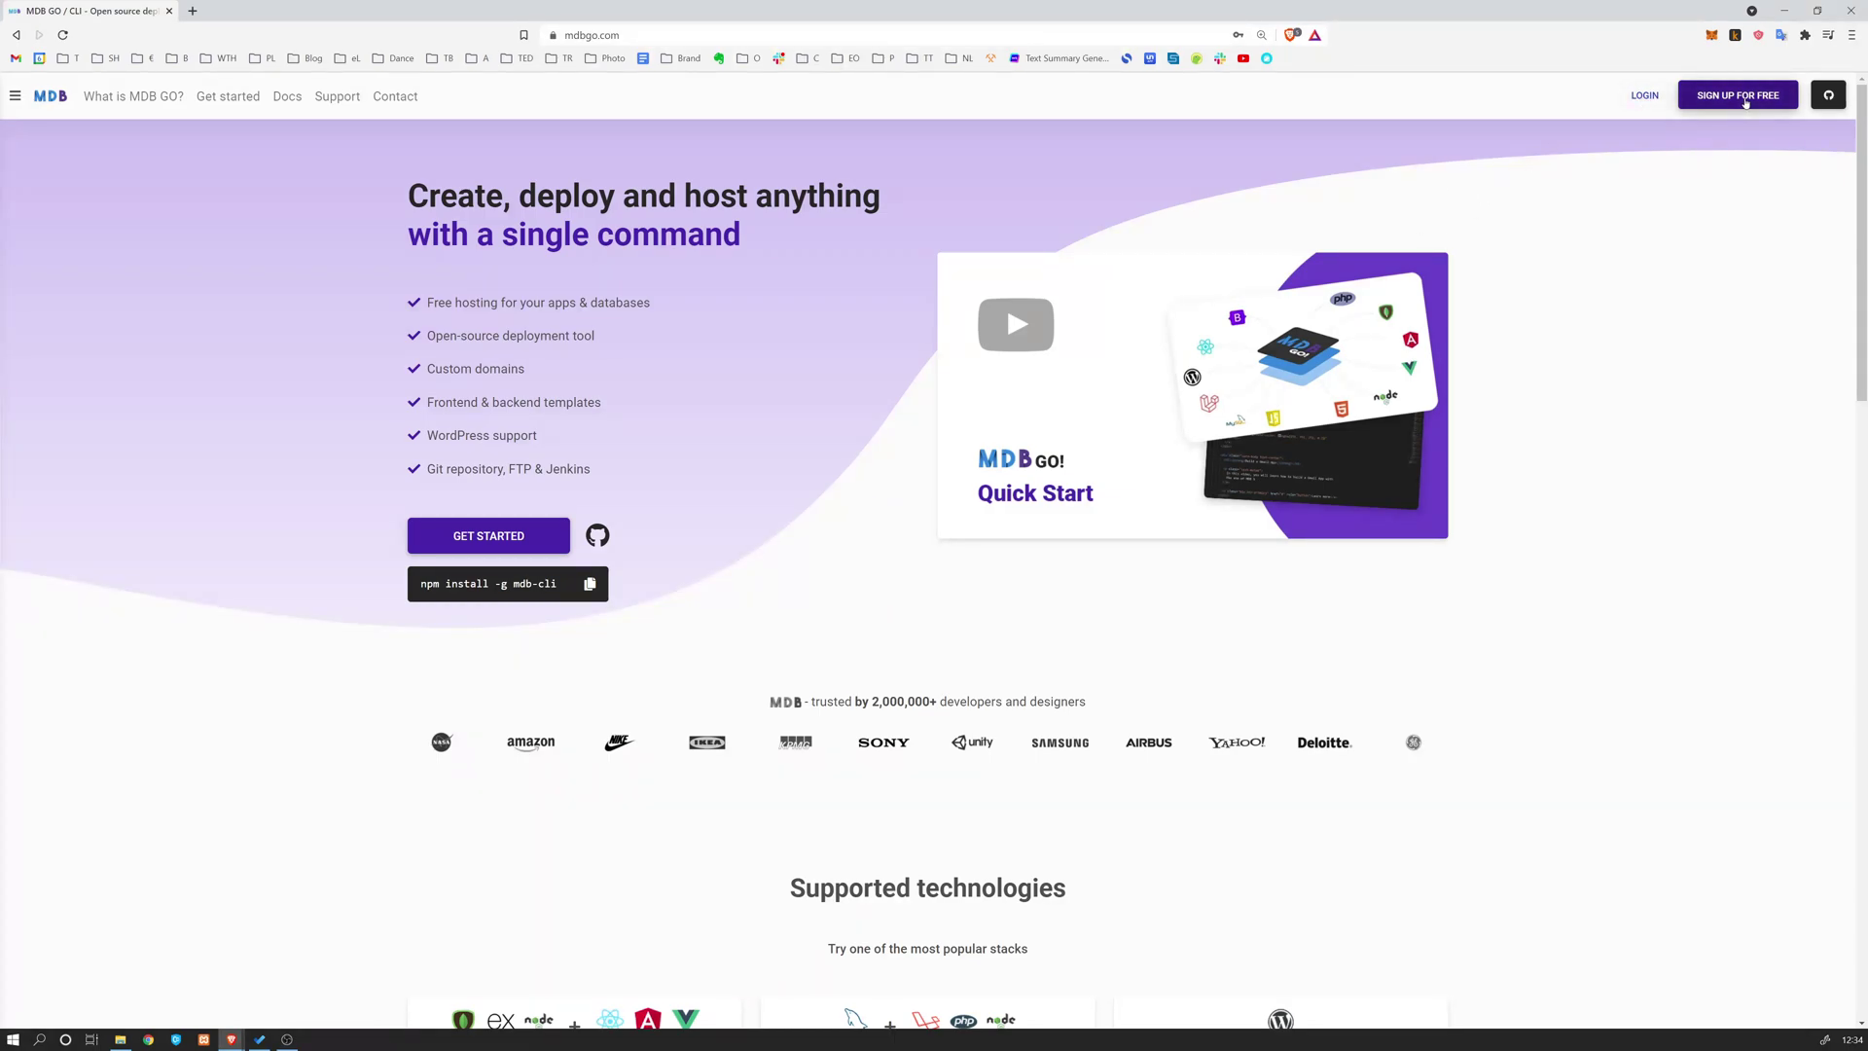
# Sign in to MDB GO with the account username and password
pyautogui.click(1644, 95)
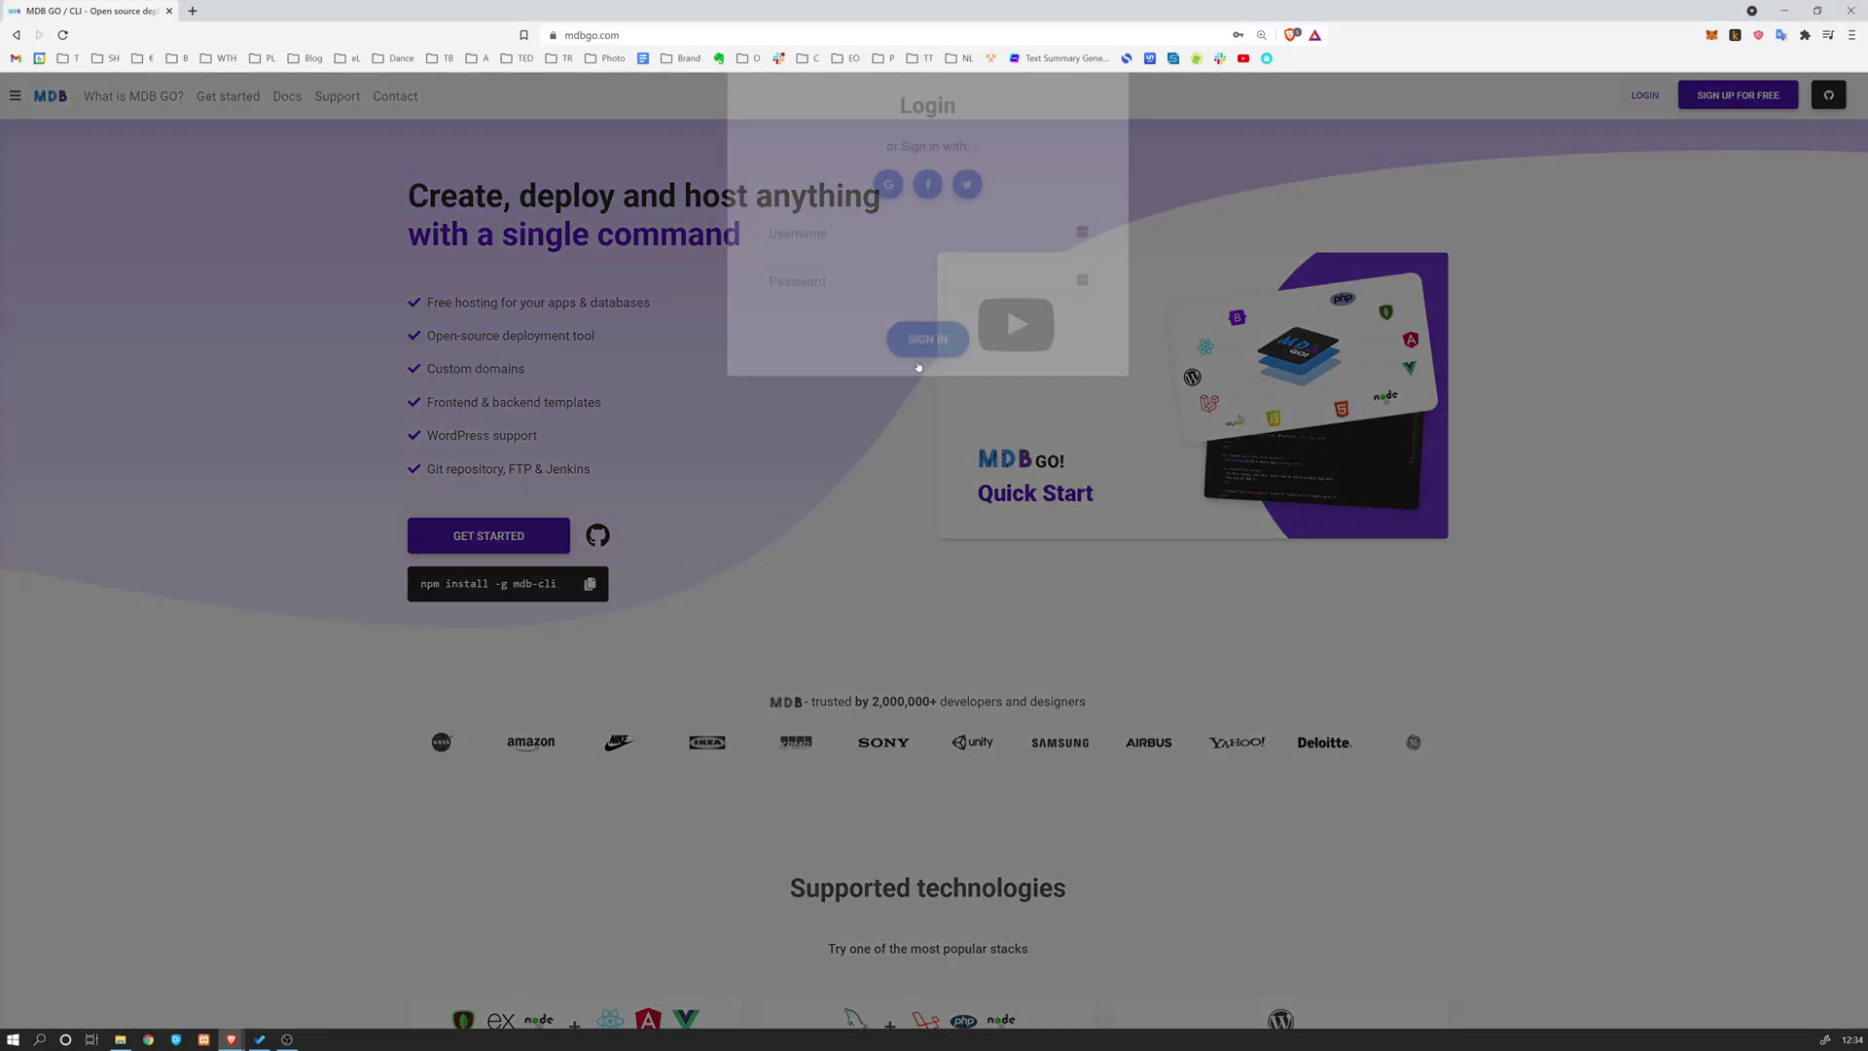
pyautogui.click(812, 269)
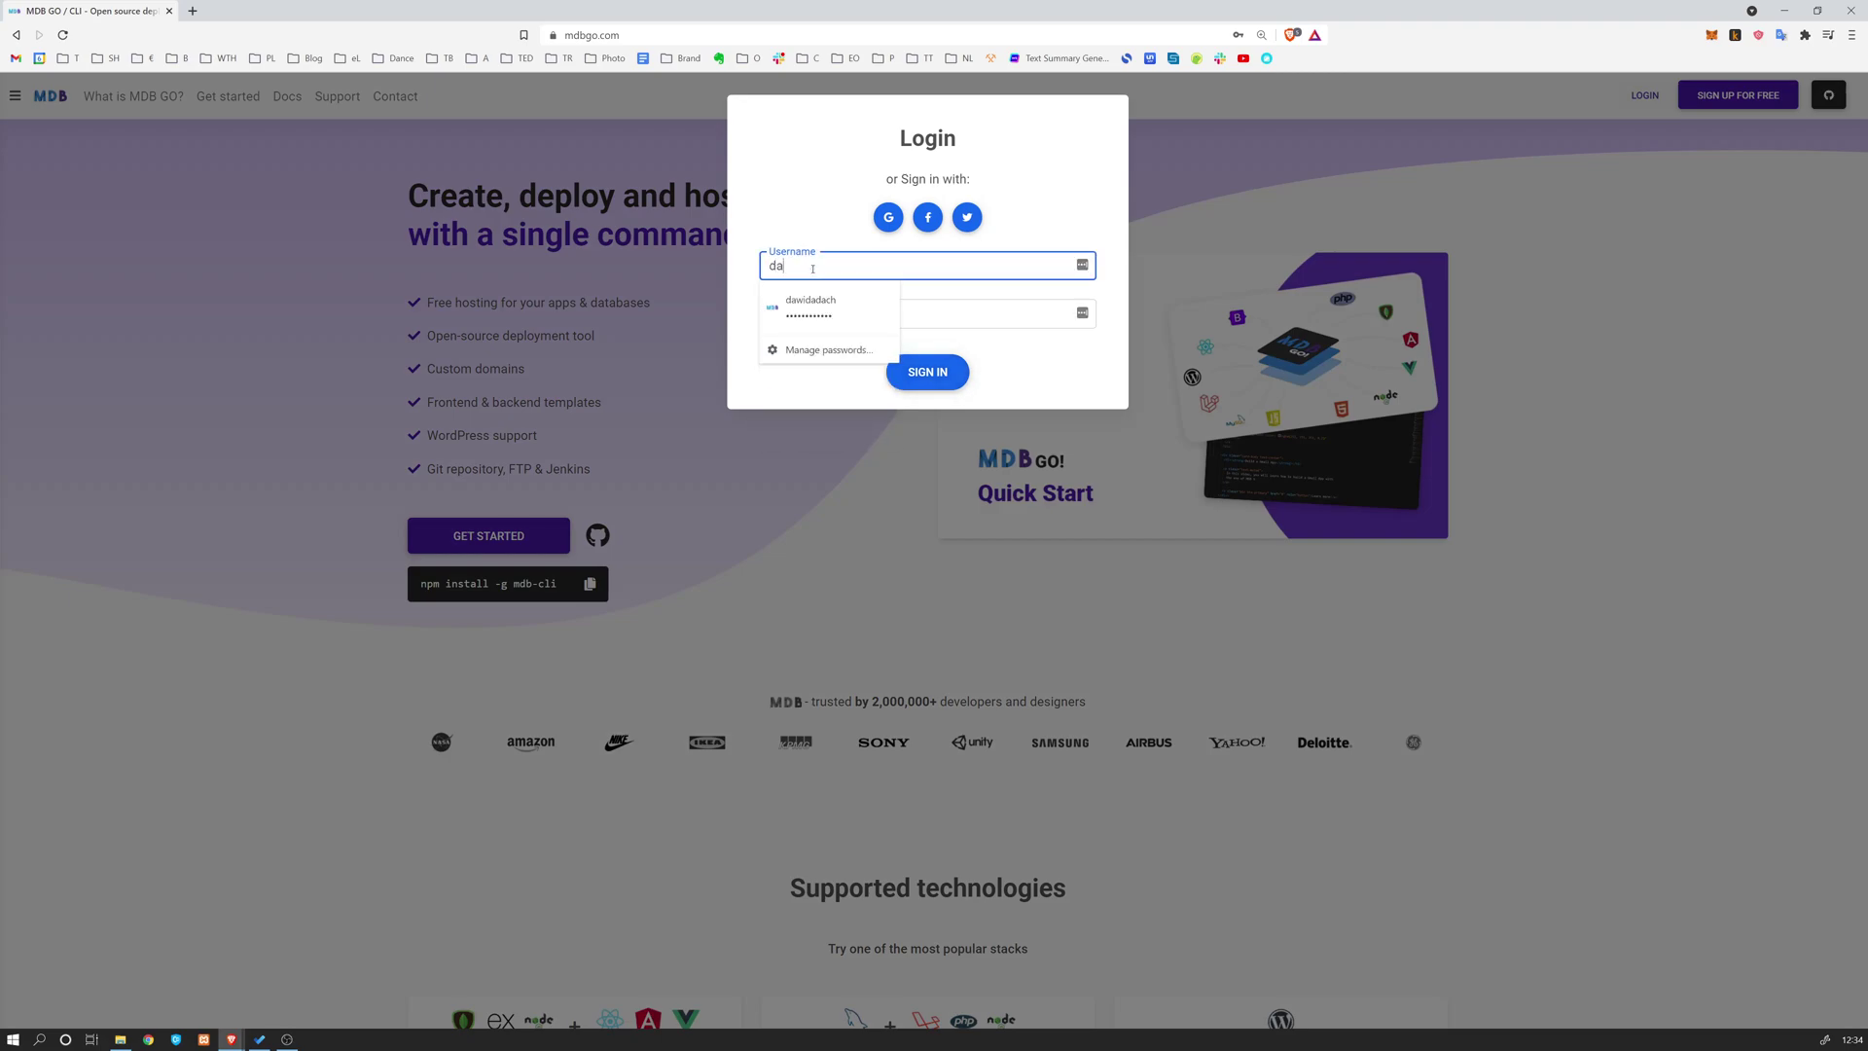
pyautogui.press('Tab')
pyautogui.write('•••••••••••')
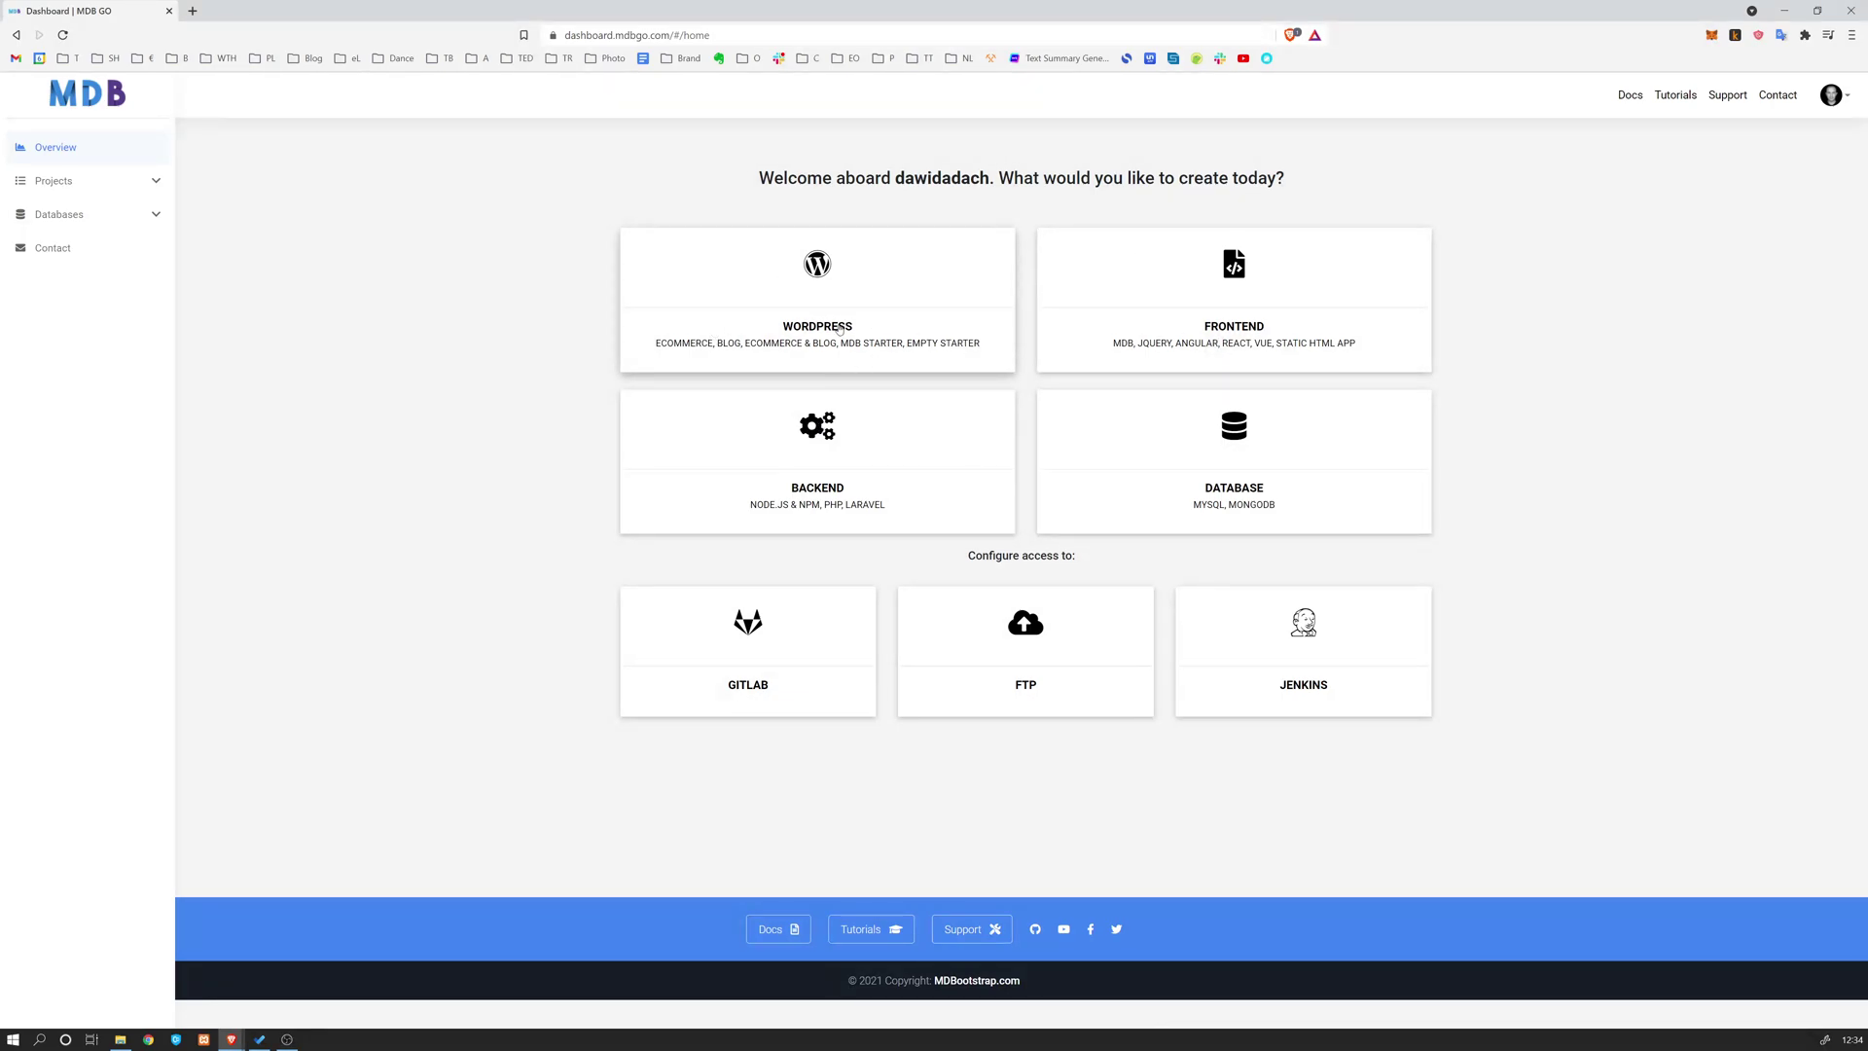
# Start a new WordPress site of type Blog + eCommerce and continue to installation
pyautogui.click(820, 293)
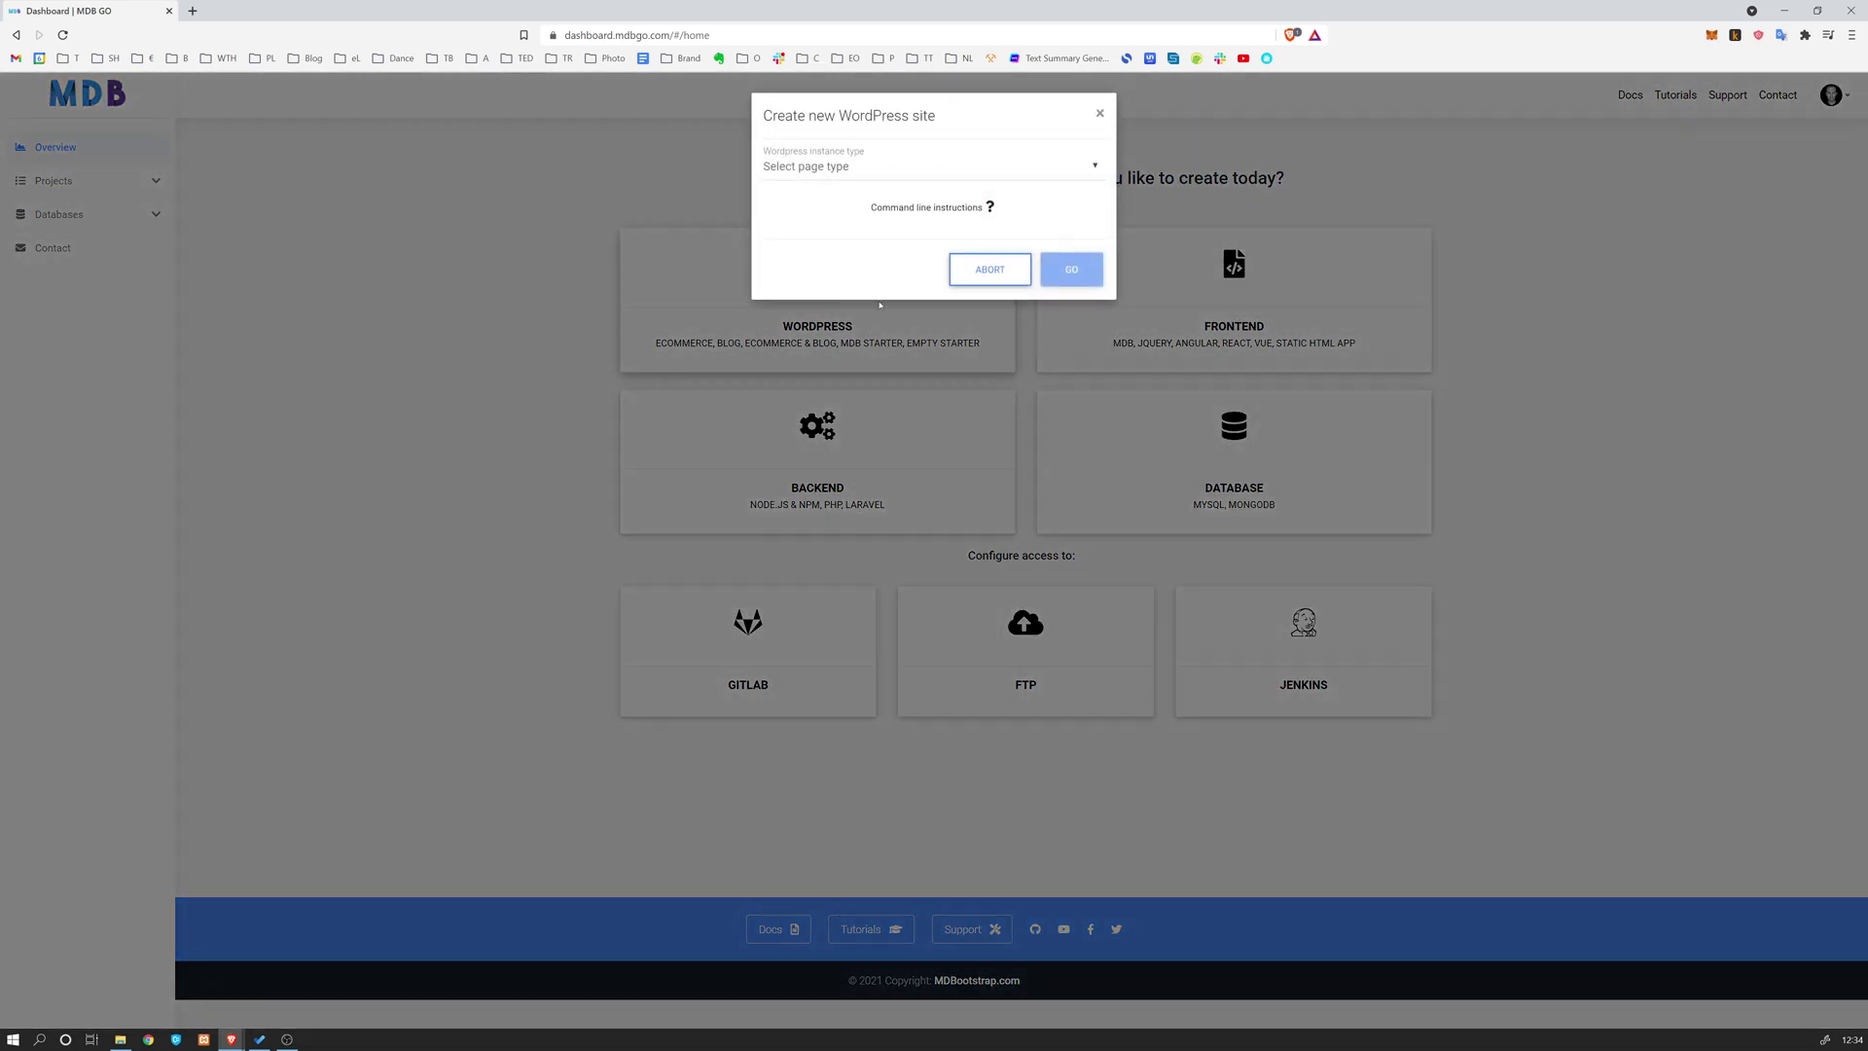
pyautogui.click(834, 167)
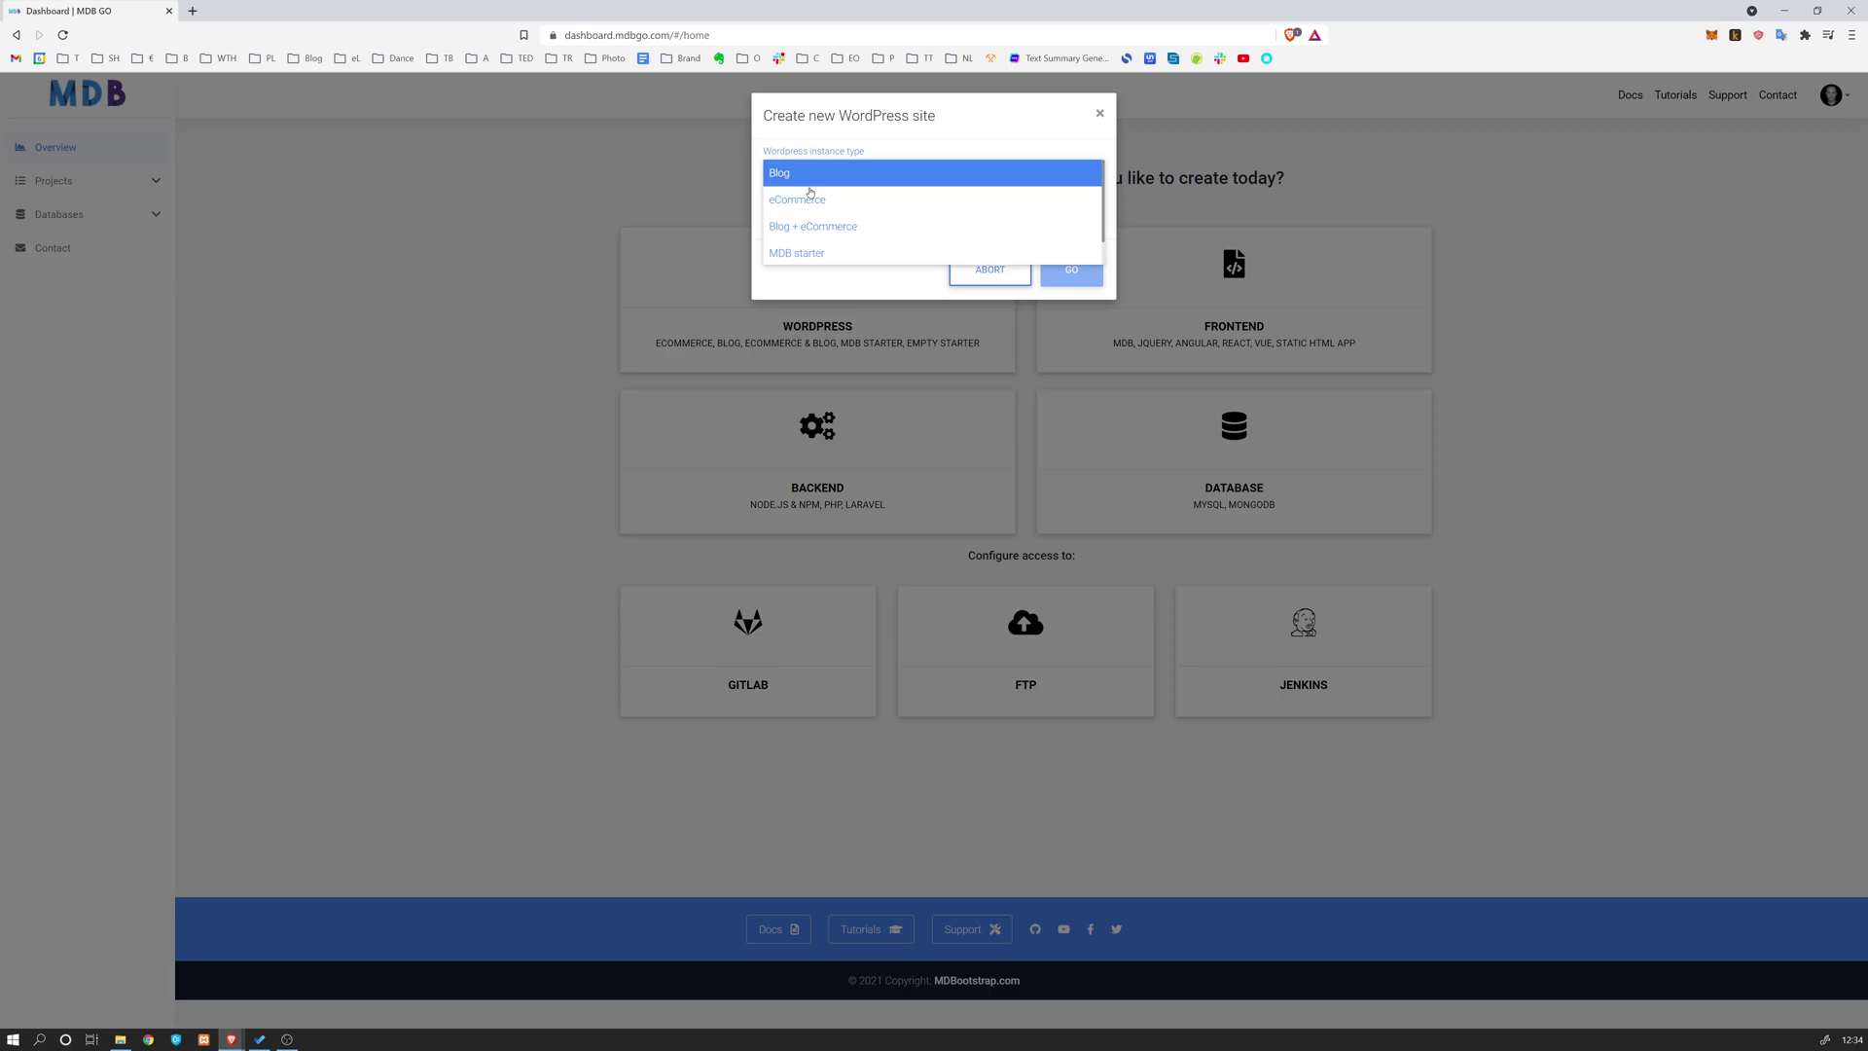
pyautogui.click(845, 226)
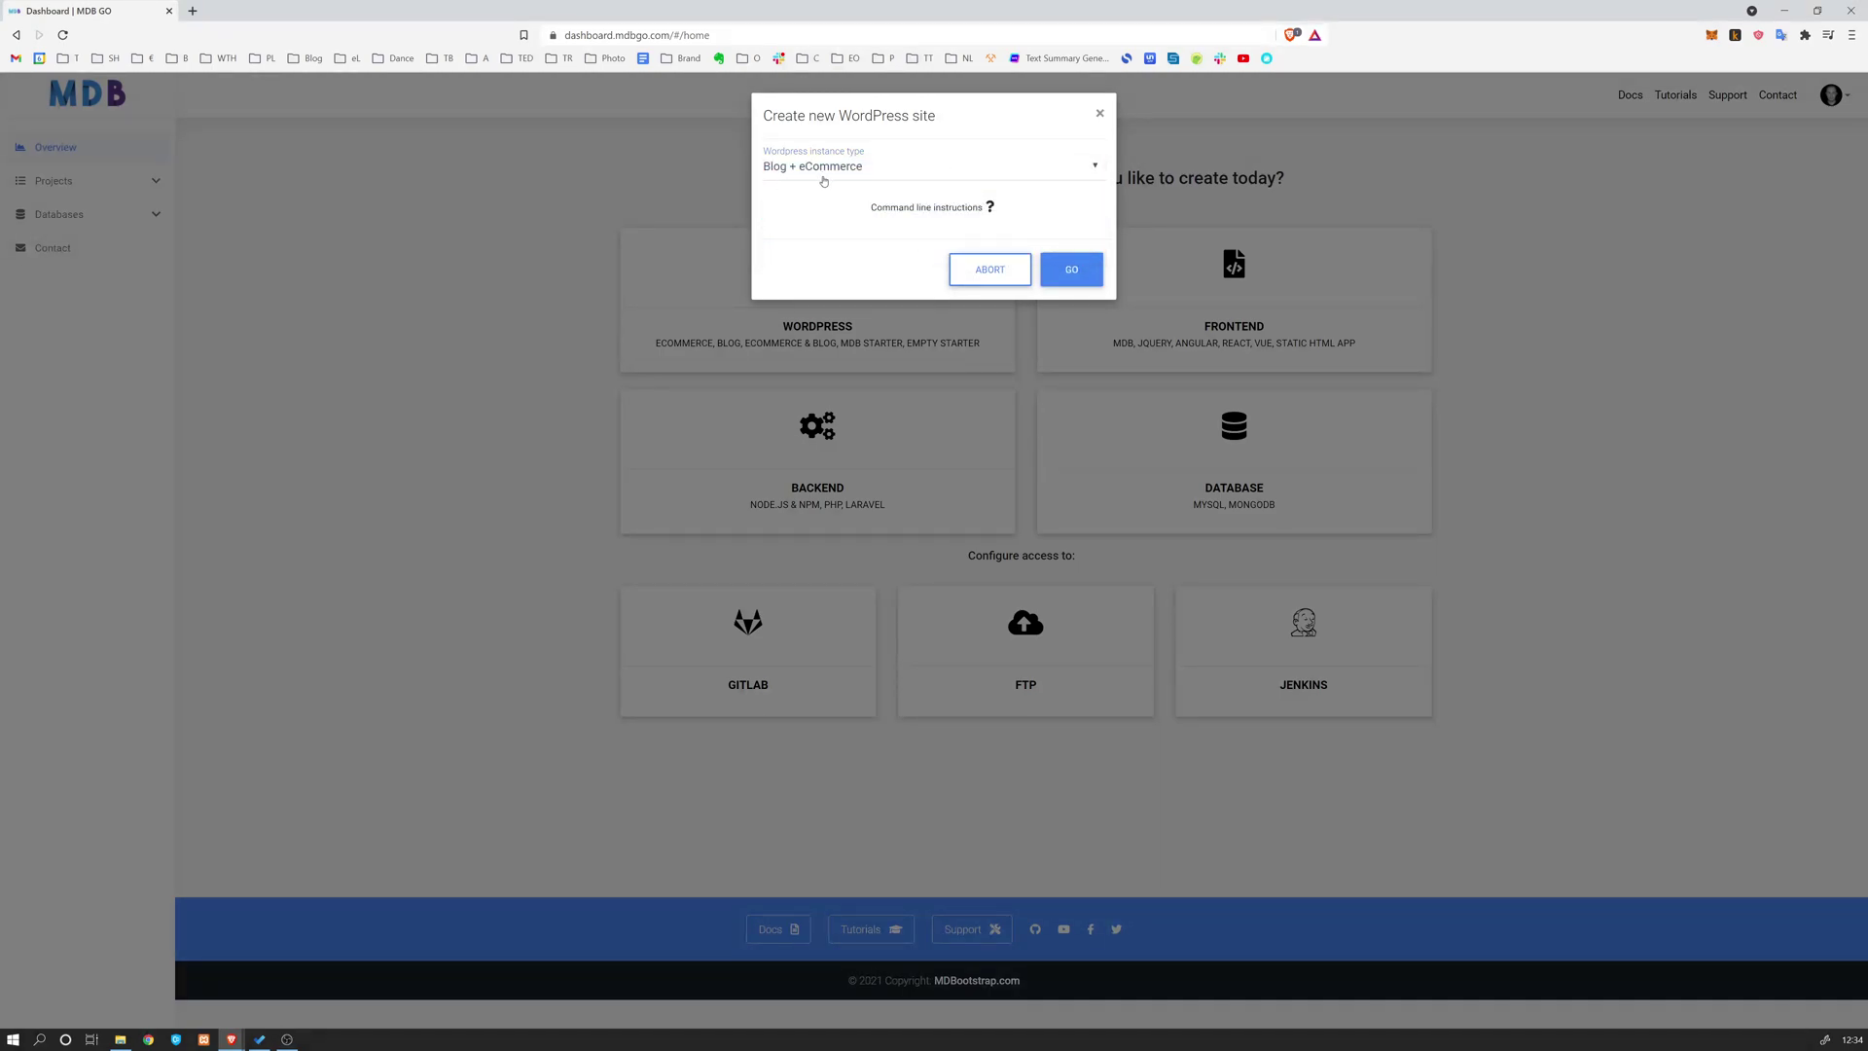
pyautogui.click(1067, 272)
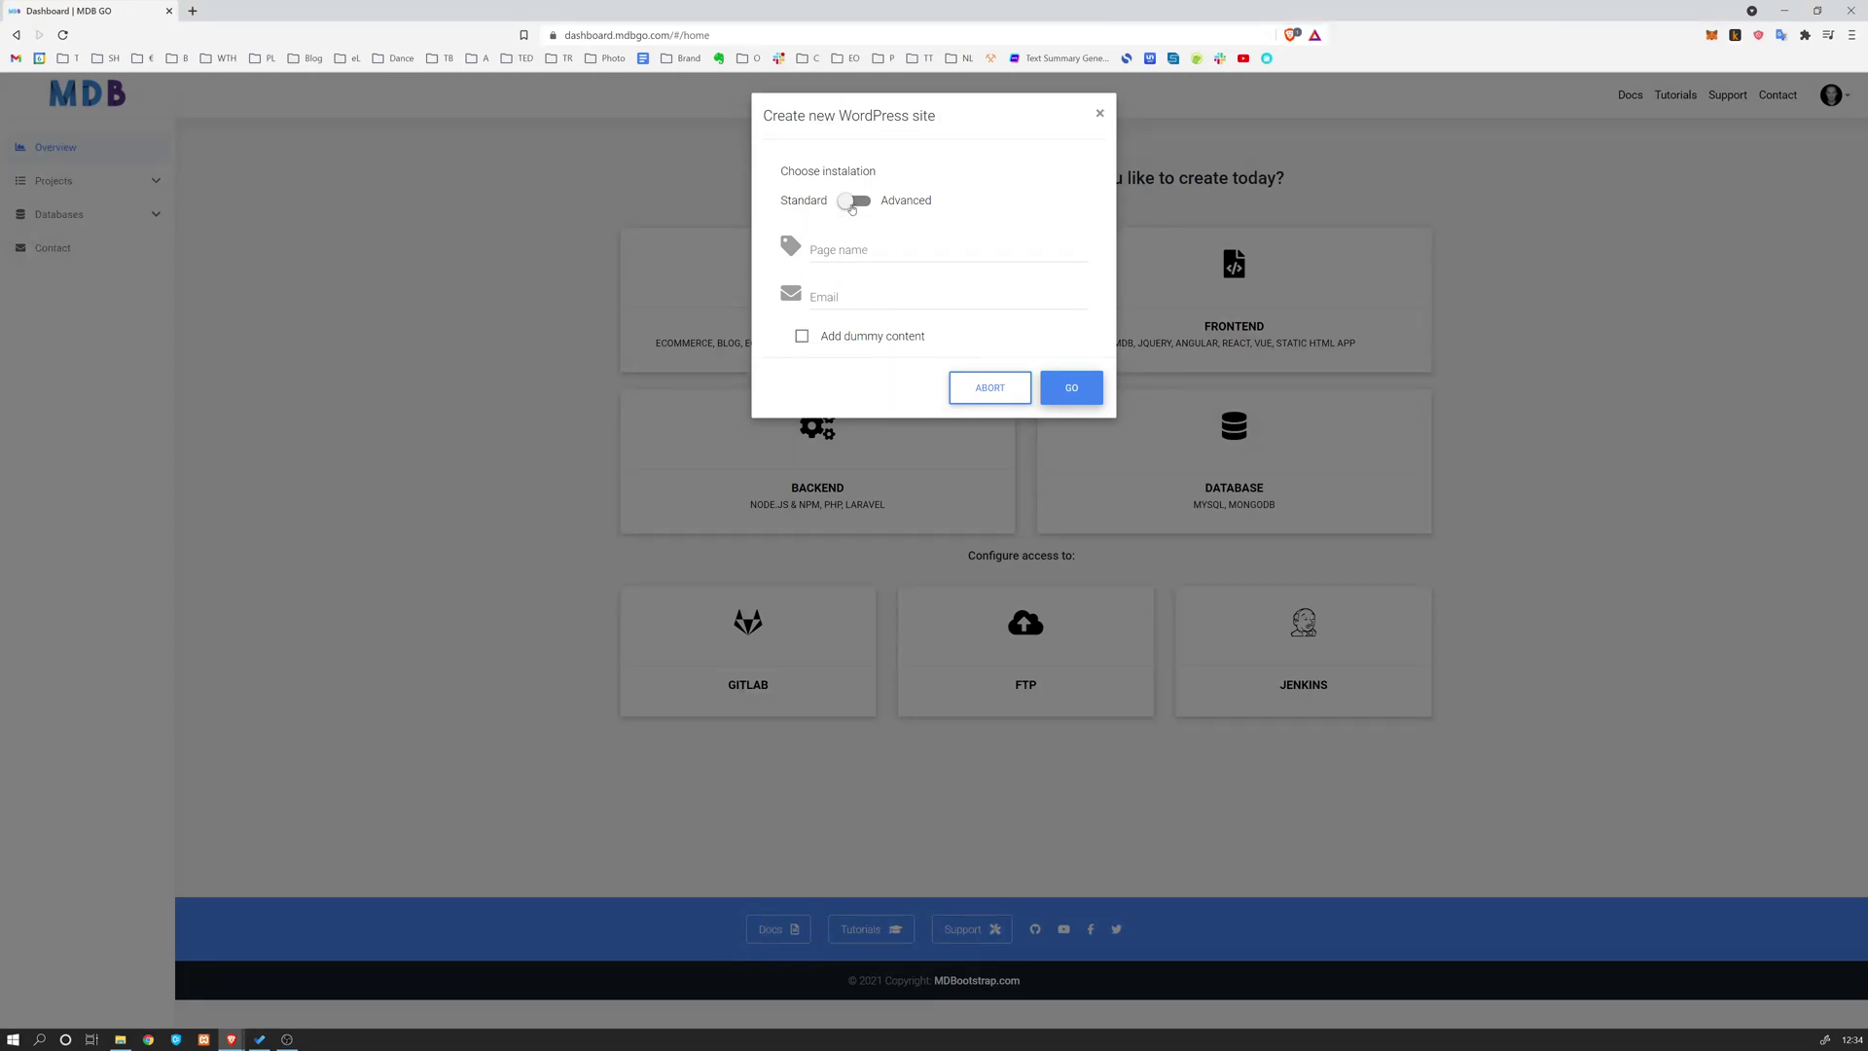
# Choose Advanced installation with page name mdbtest05, username admin and an admin password
pyautogui.click(850, 202)
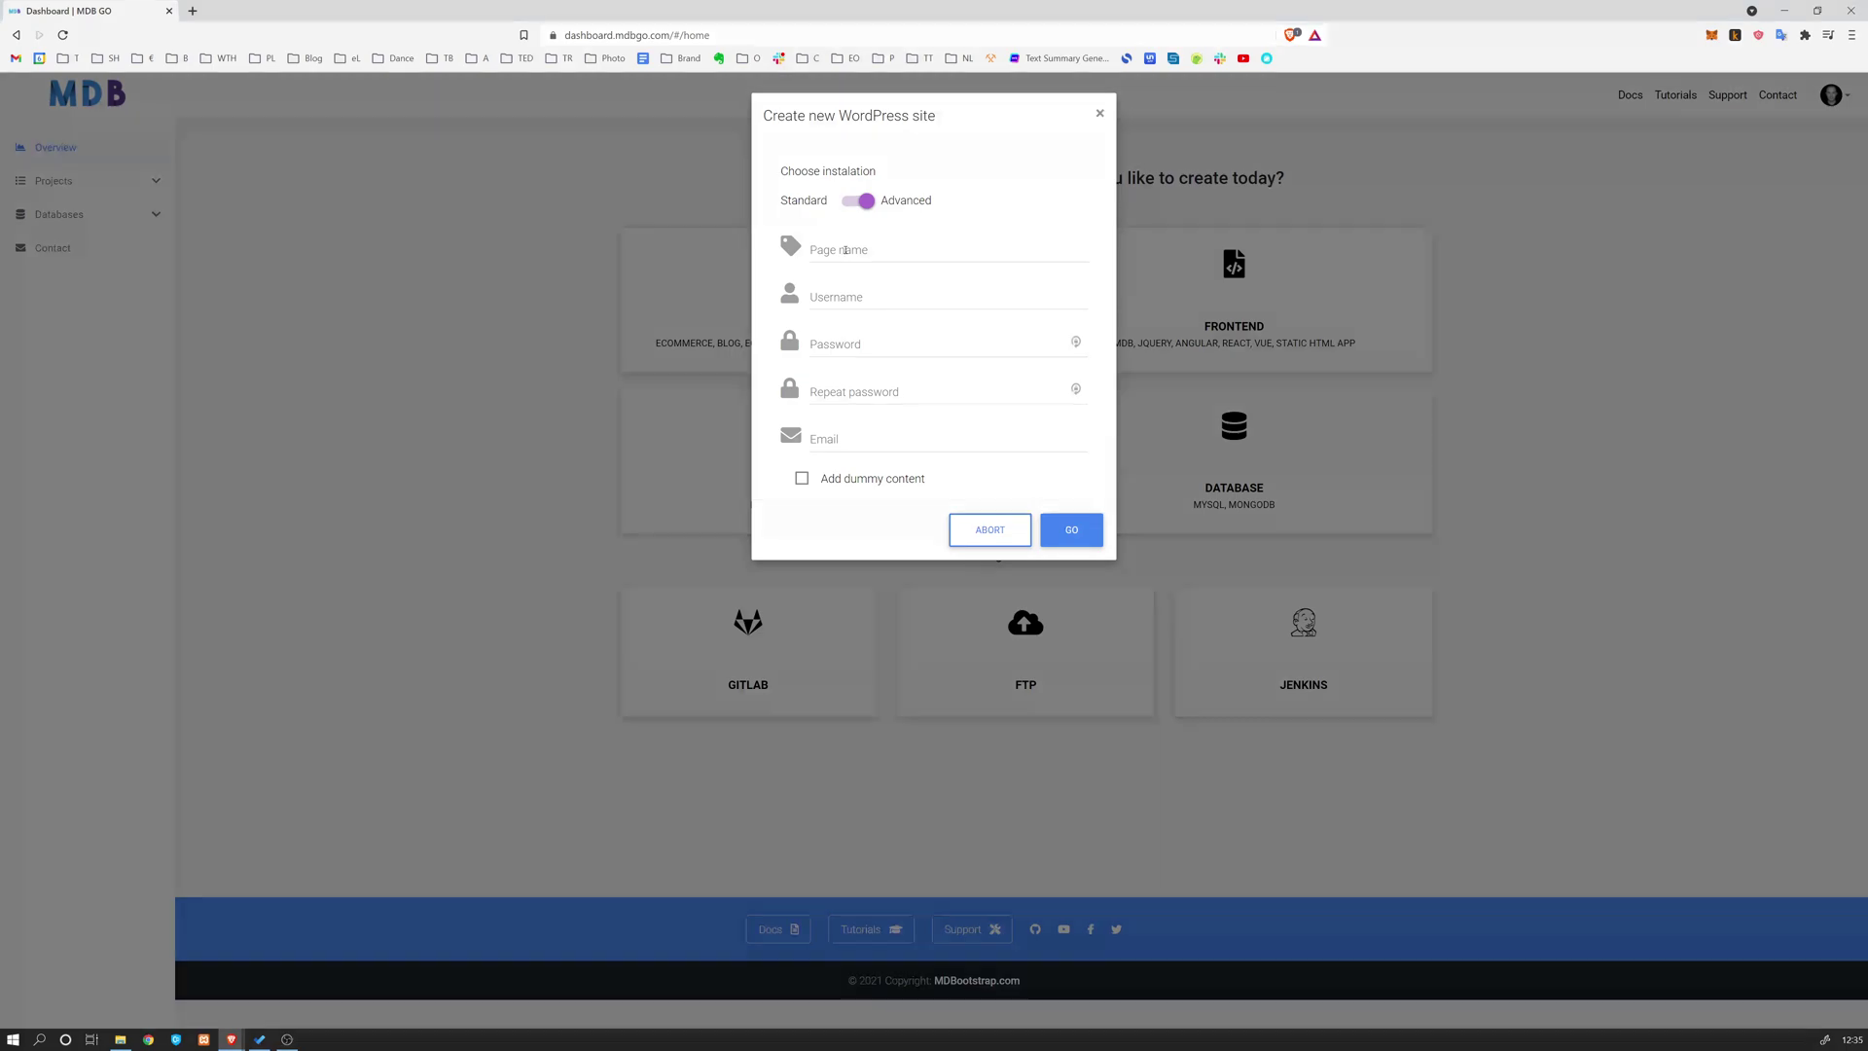
pyautogui.click(854, 251)
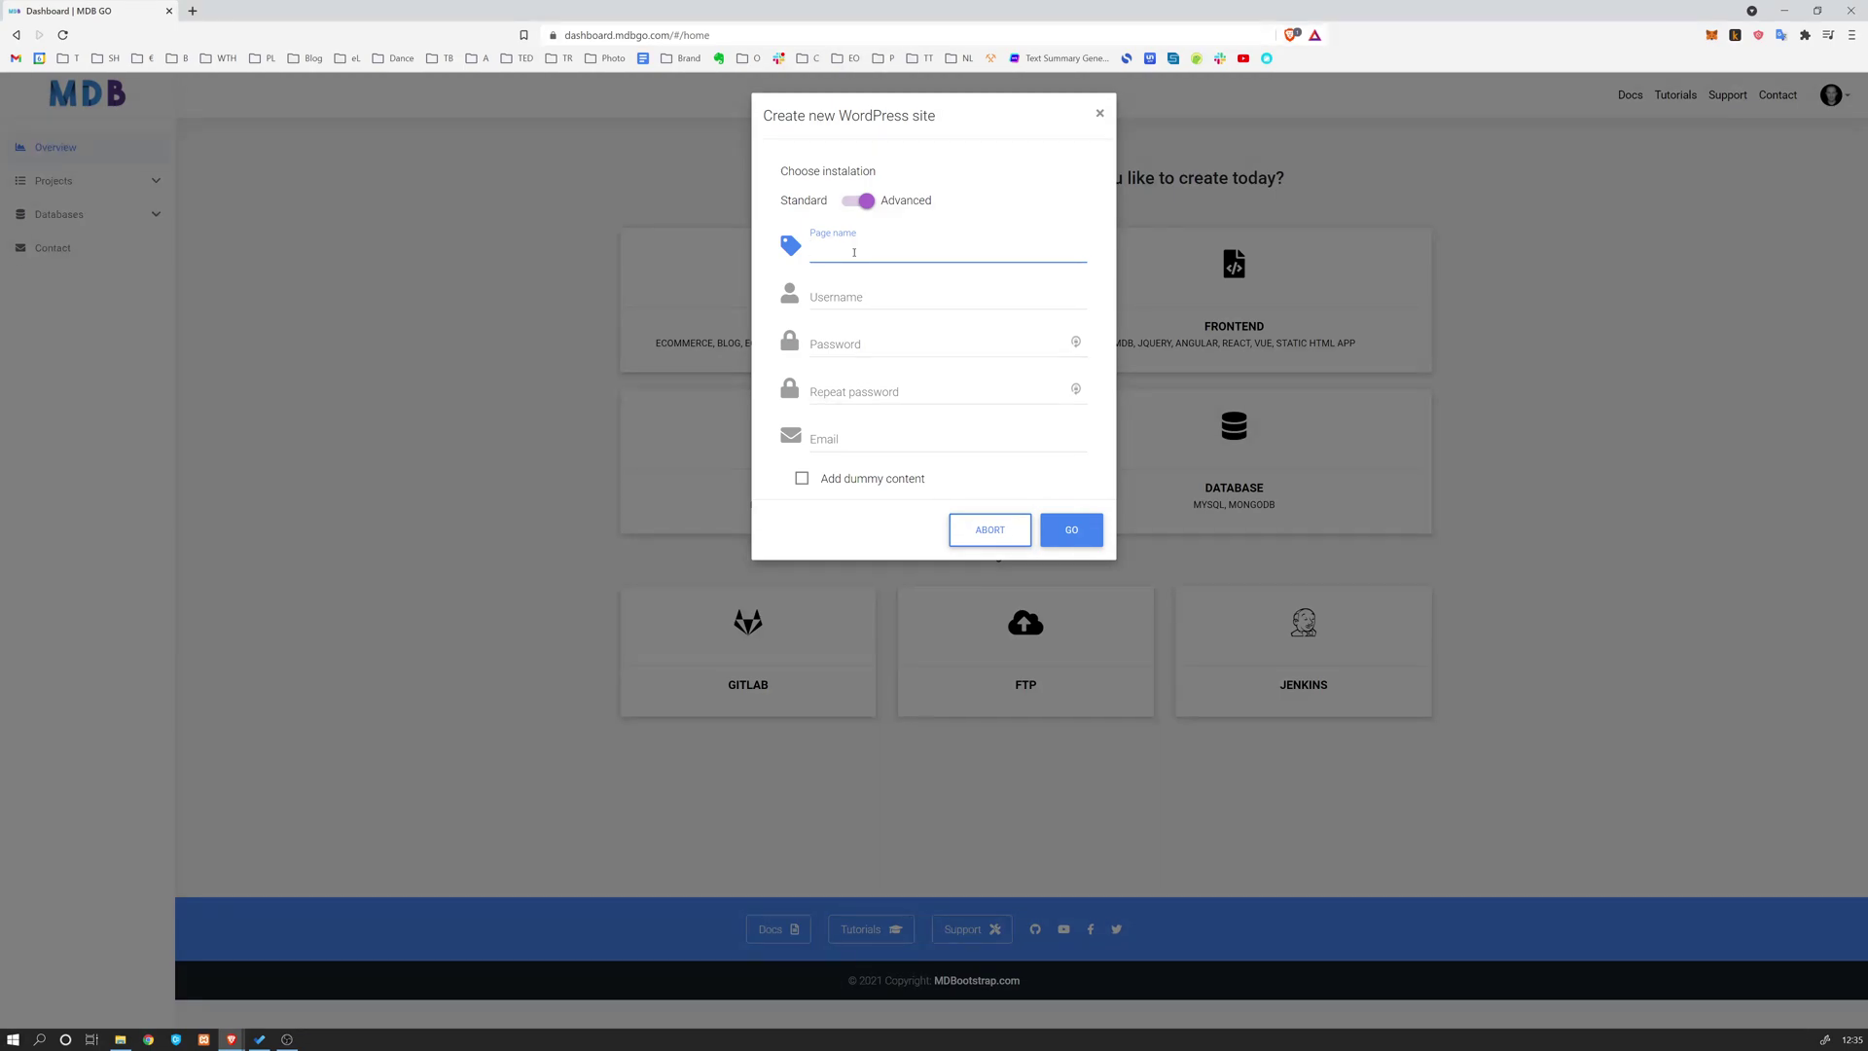
pyautogui.write('mdbtest05')
pyautogui.press('Tab')
pyautogui.write('admin')
pyautogui.press('Tab')
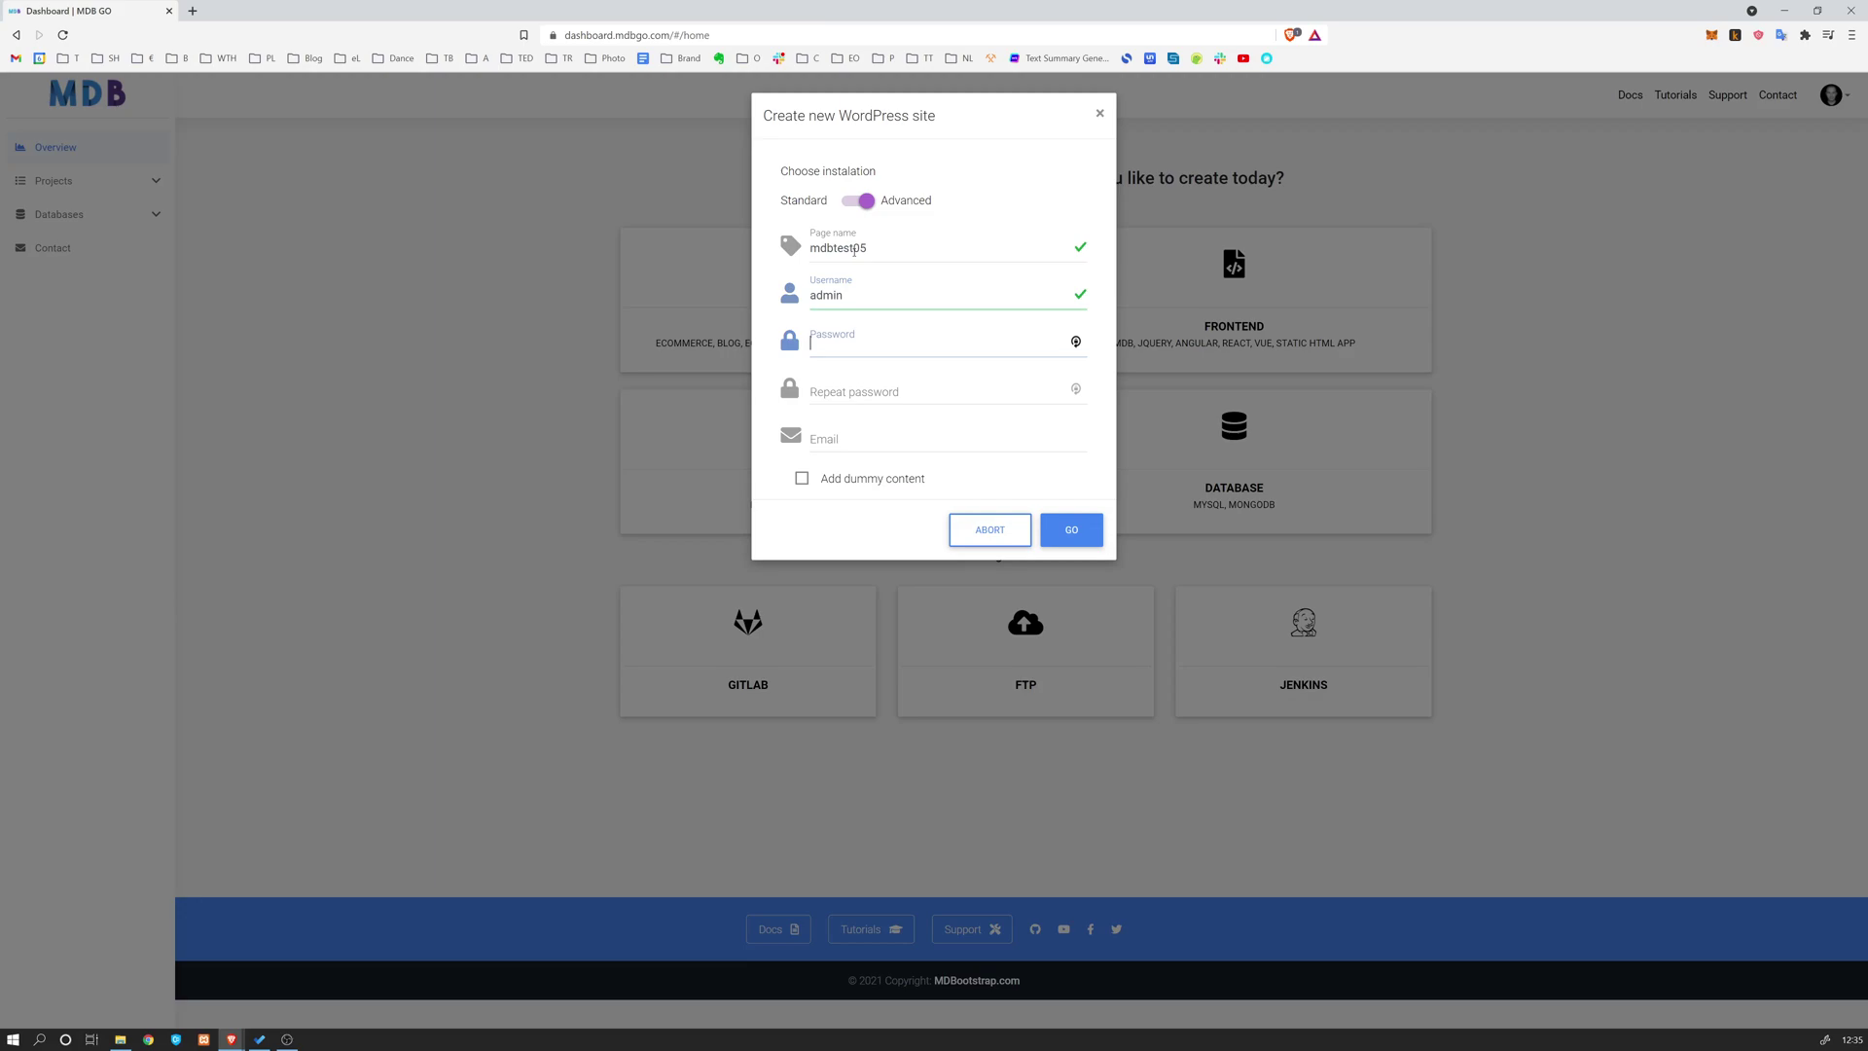
pyautogui.write('adm')
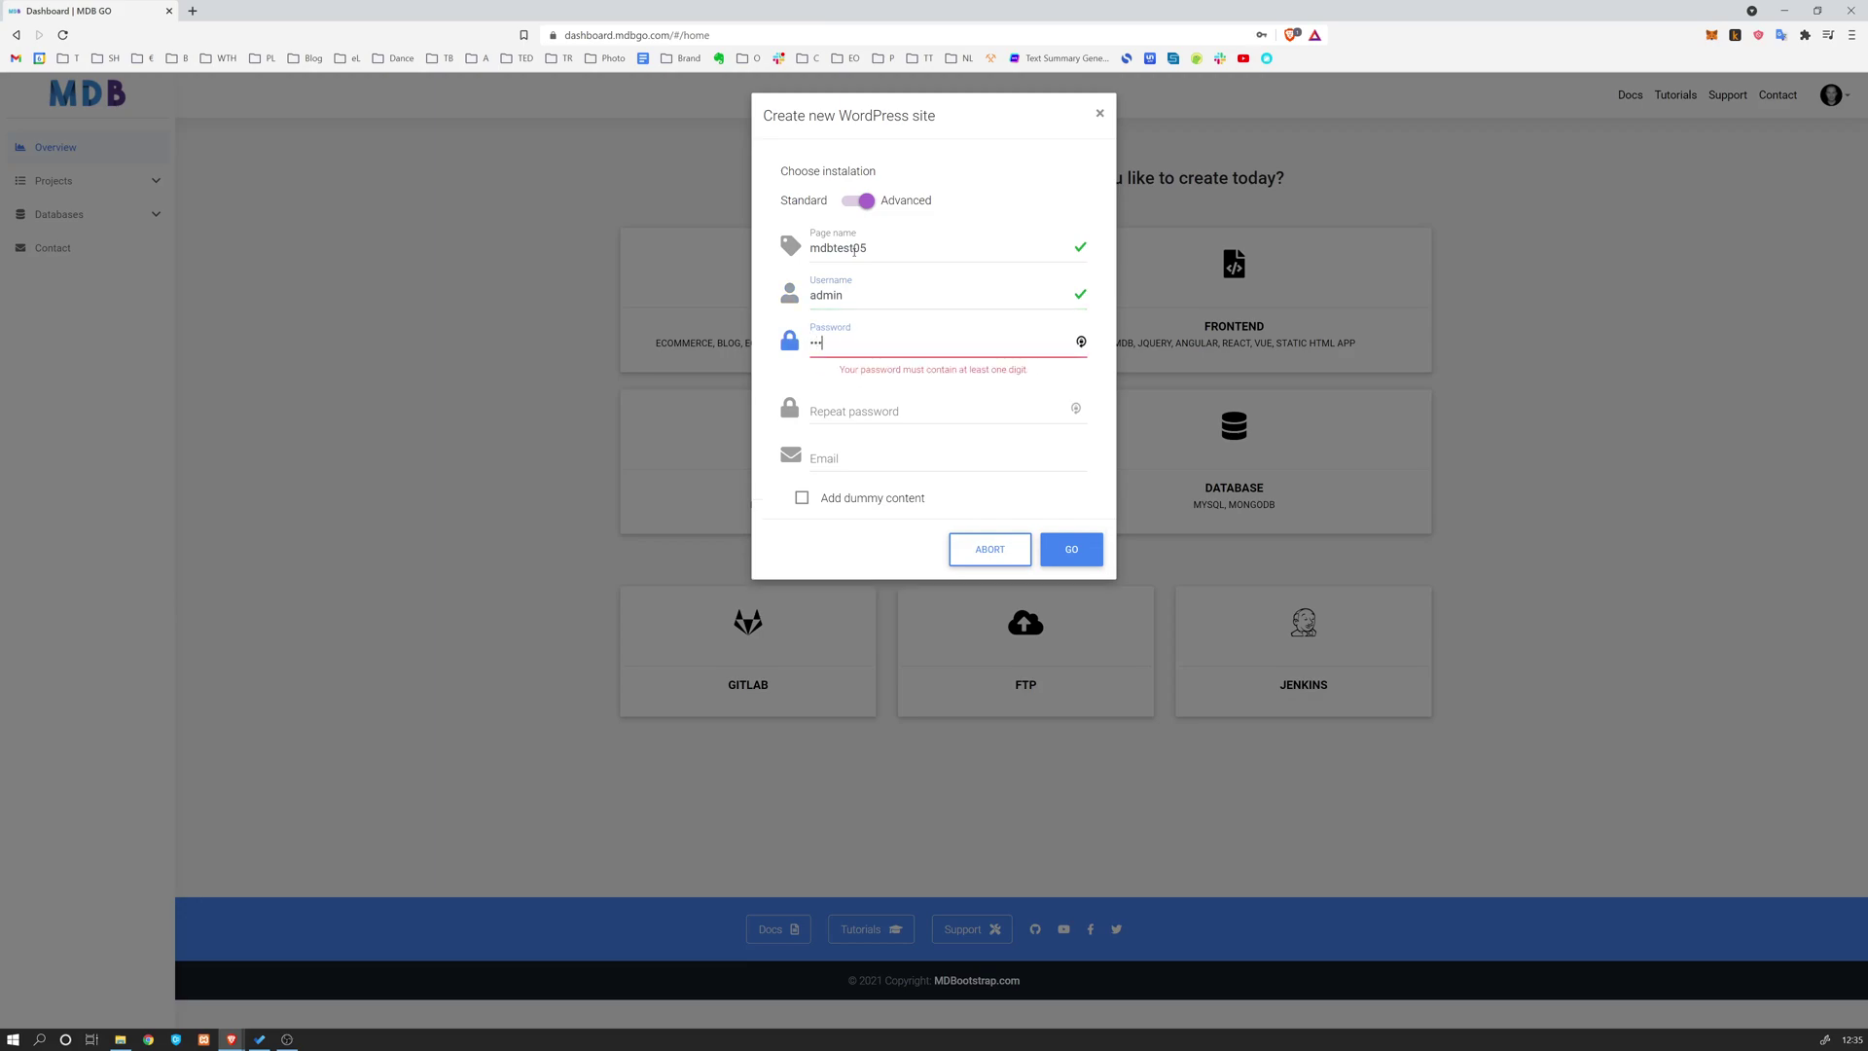
pyautogui.write('in123')
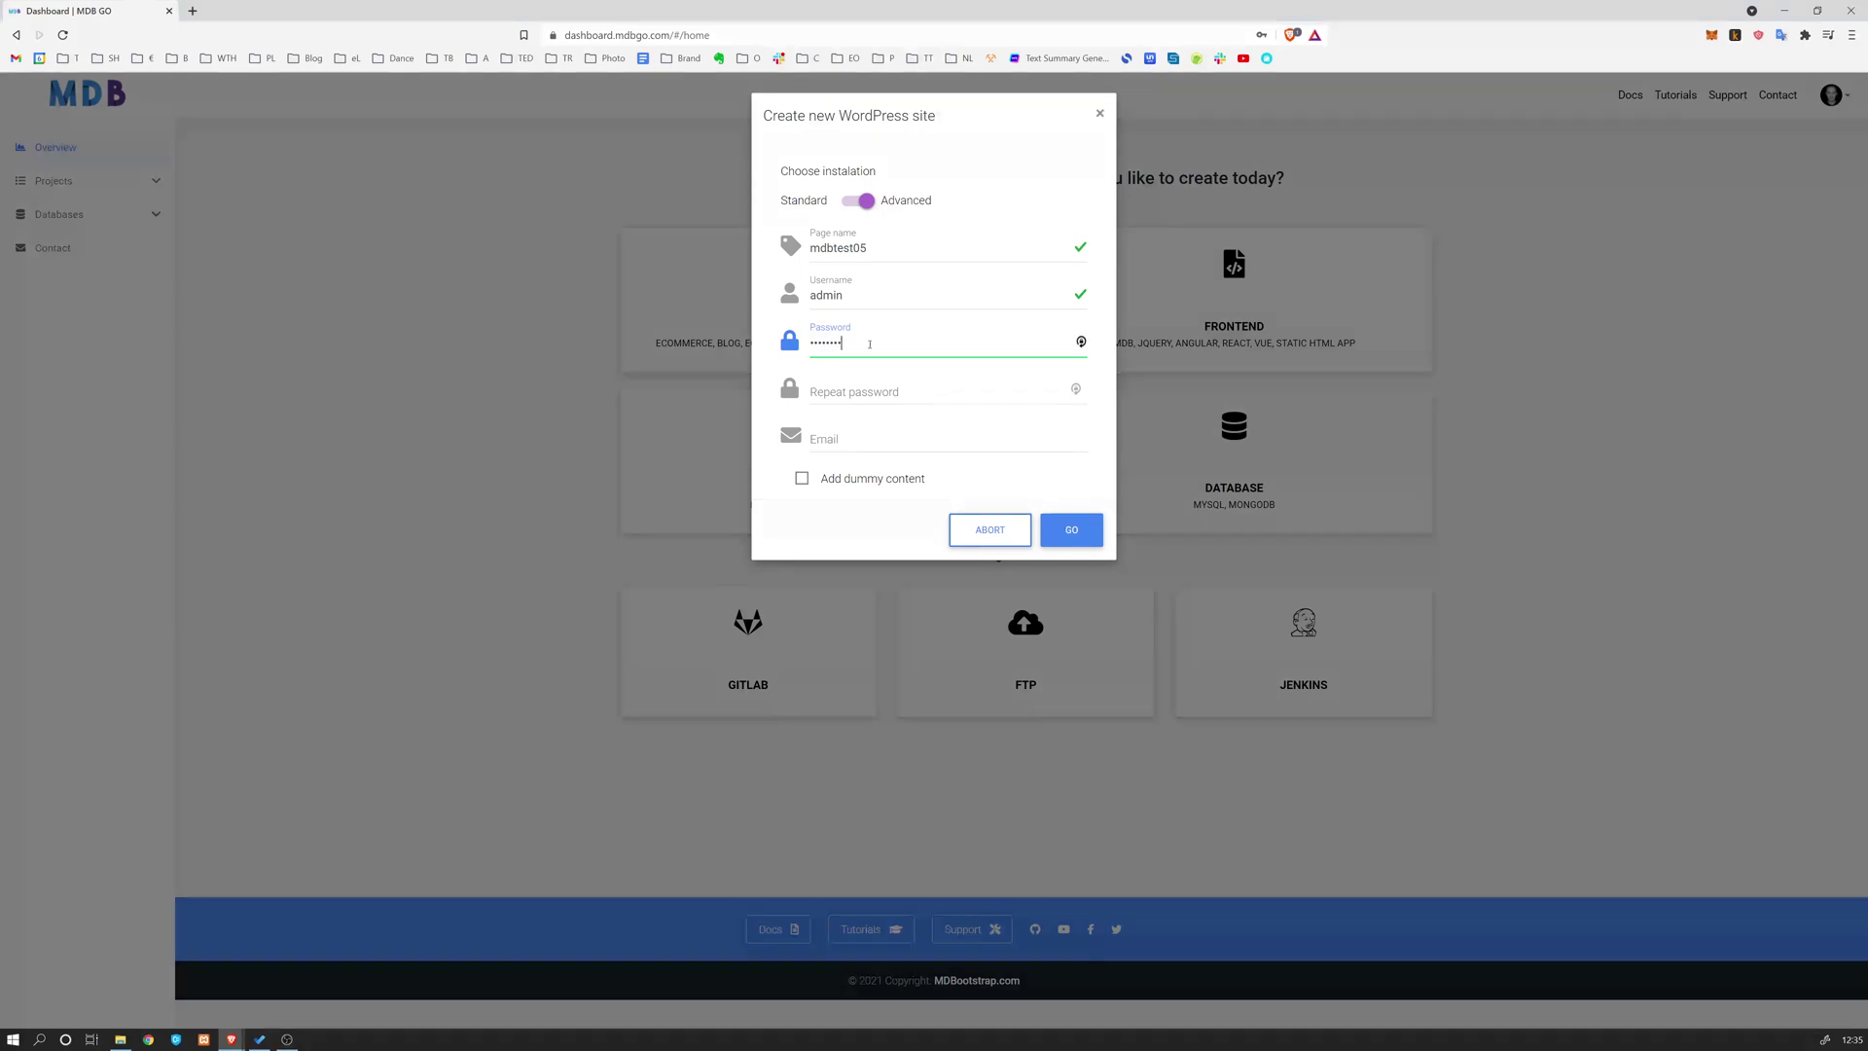
# Confirm the password, enter the admin e-mail address and enable dummy content
pyautogui.click(919, 394)
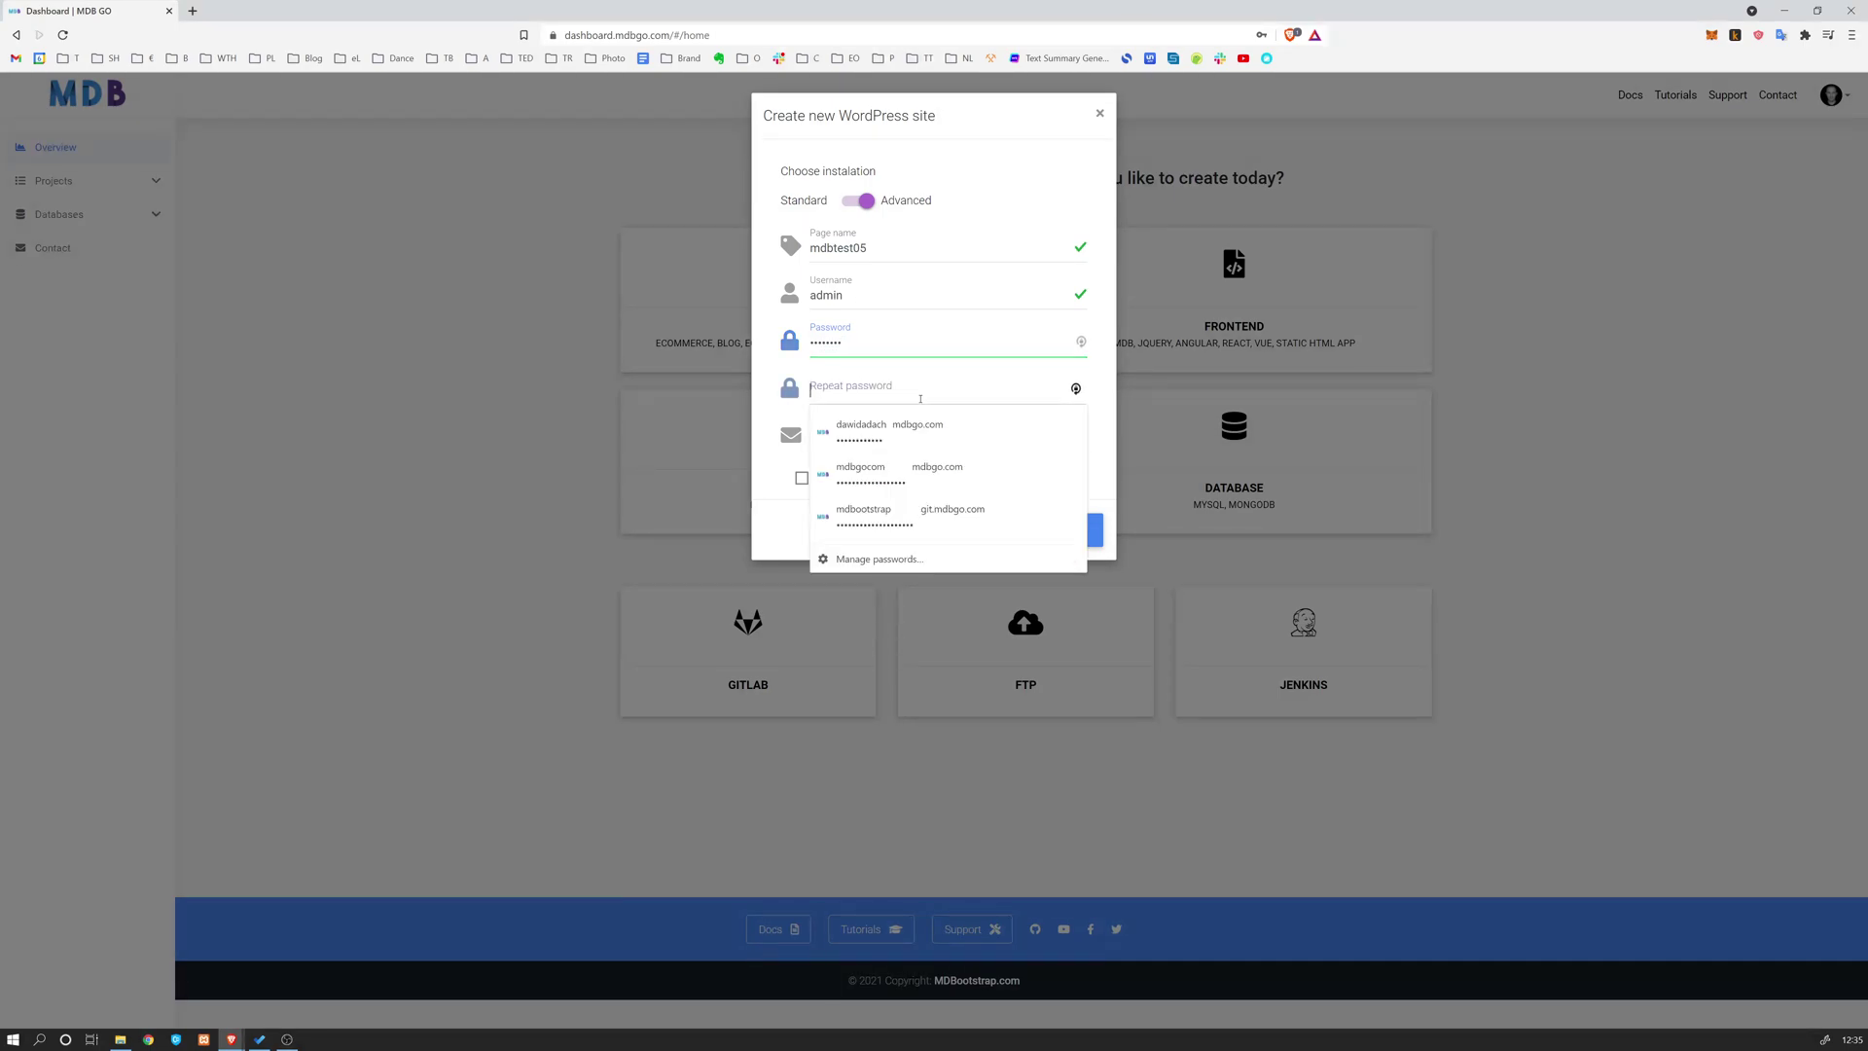
pyautogui.write('admin123')
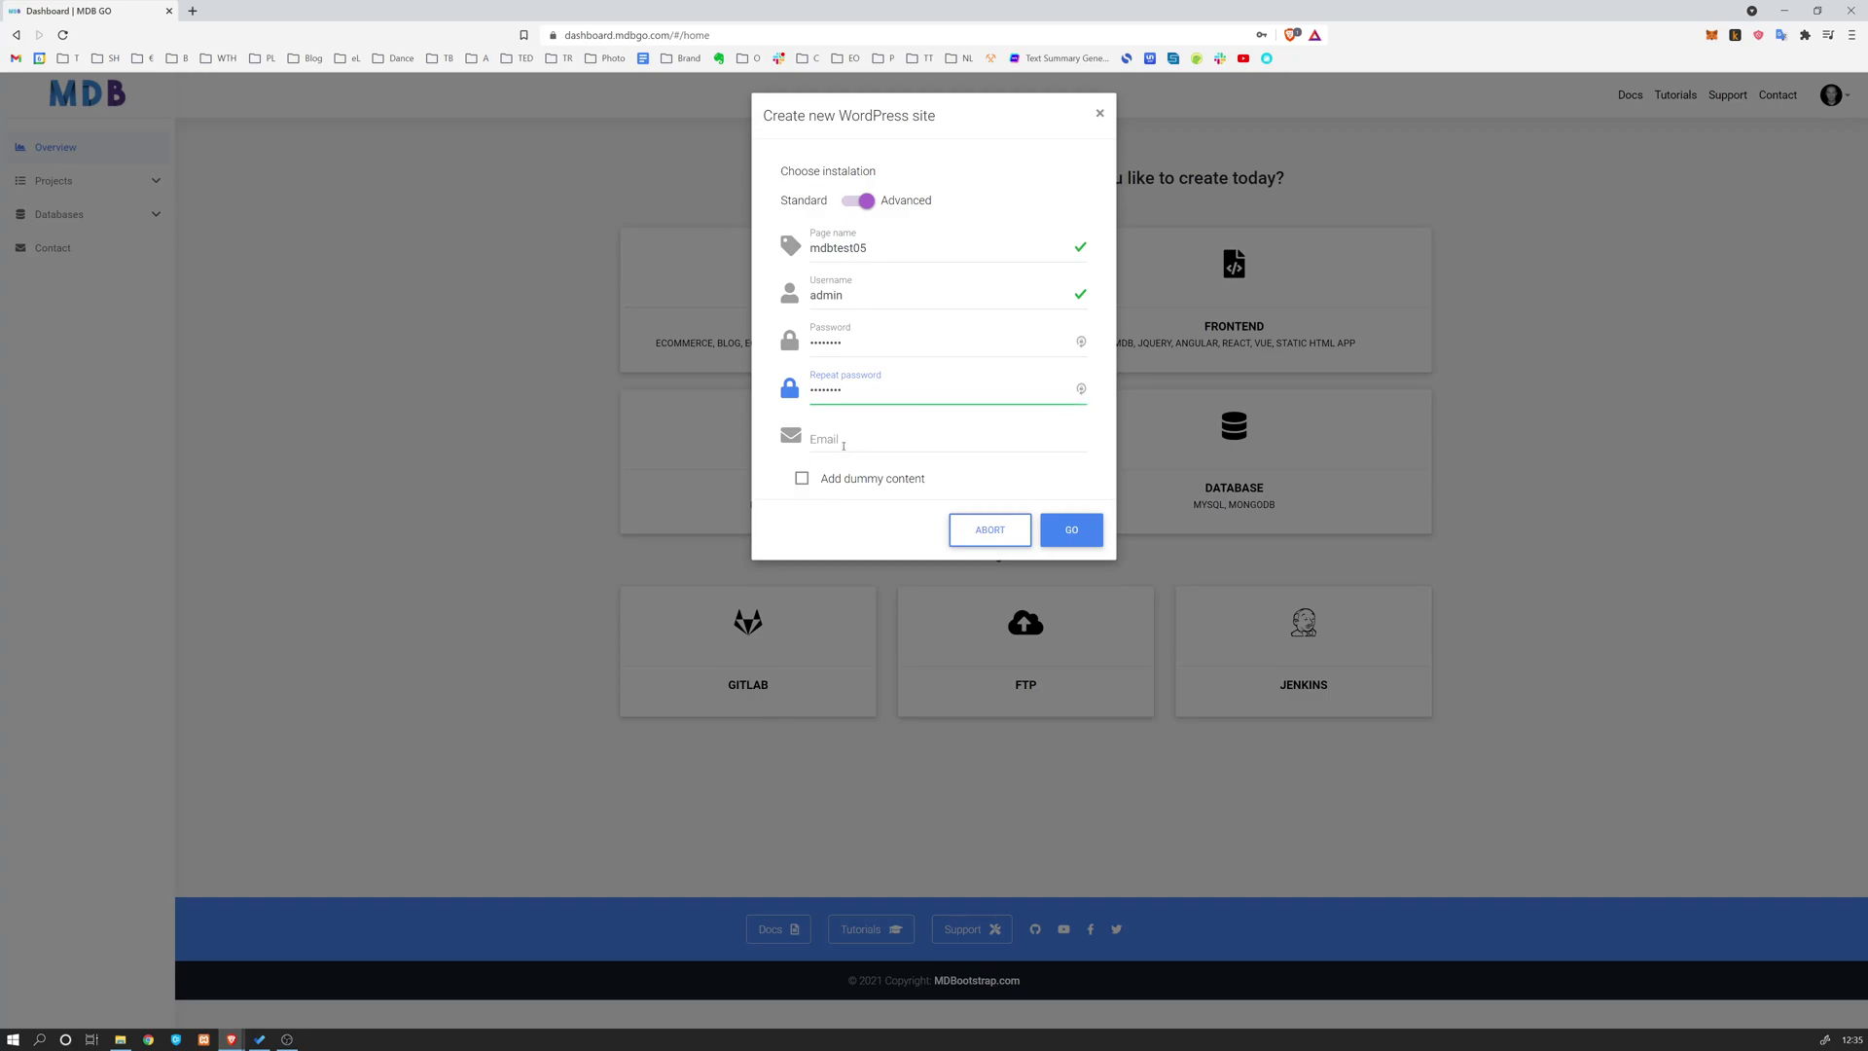
pyautogui.click(842, 437)
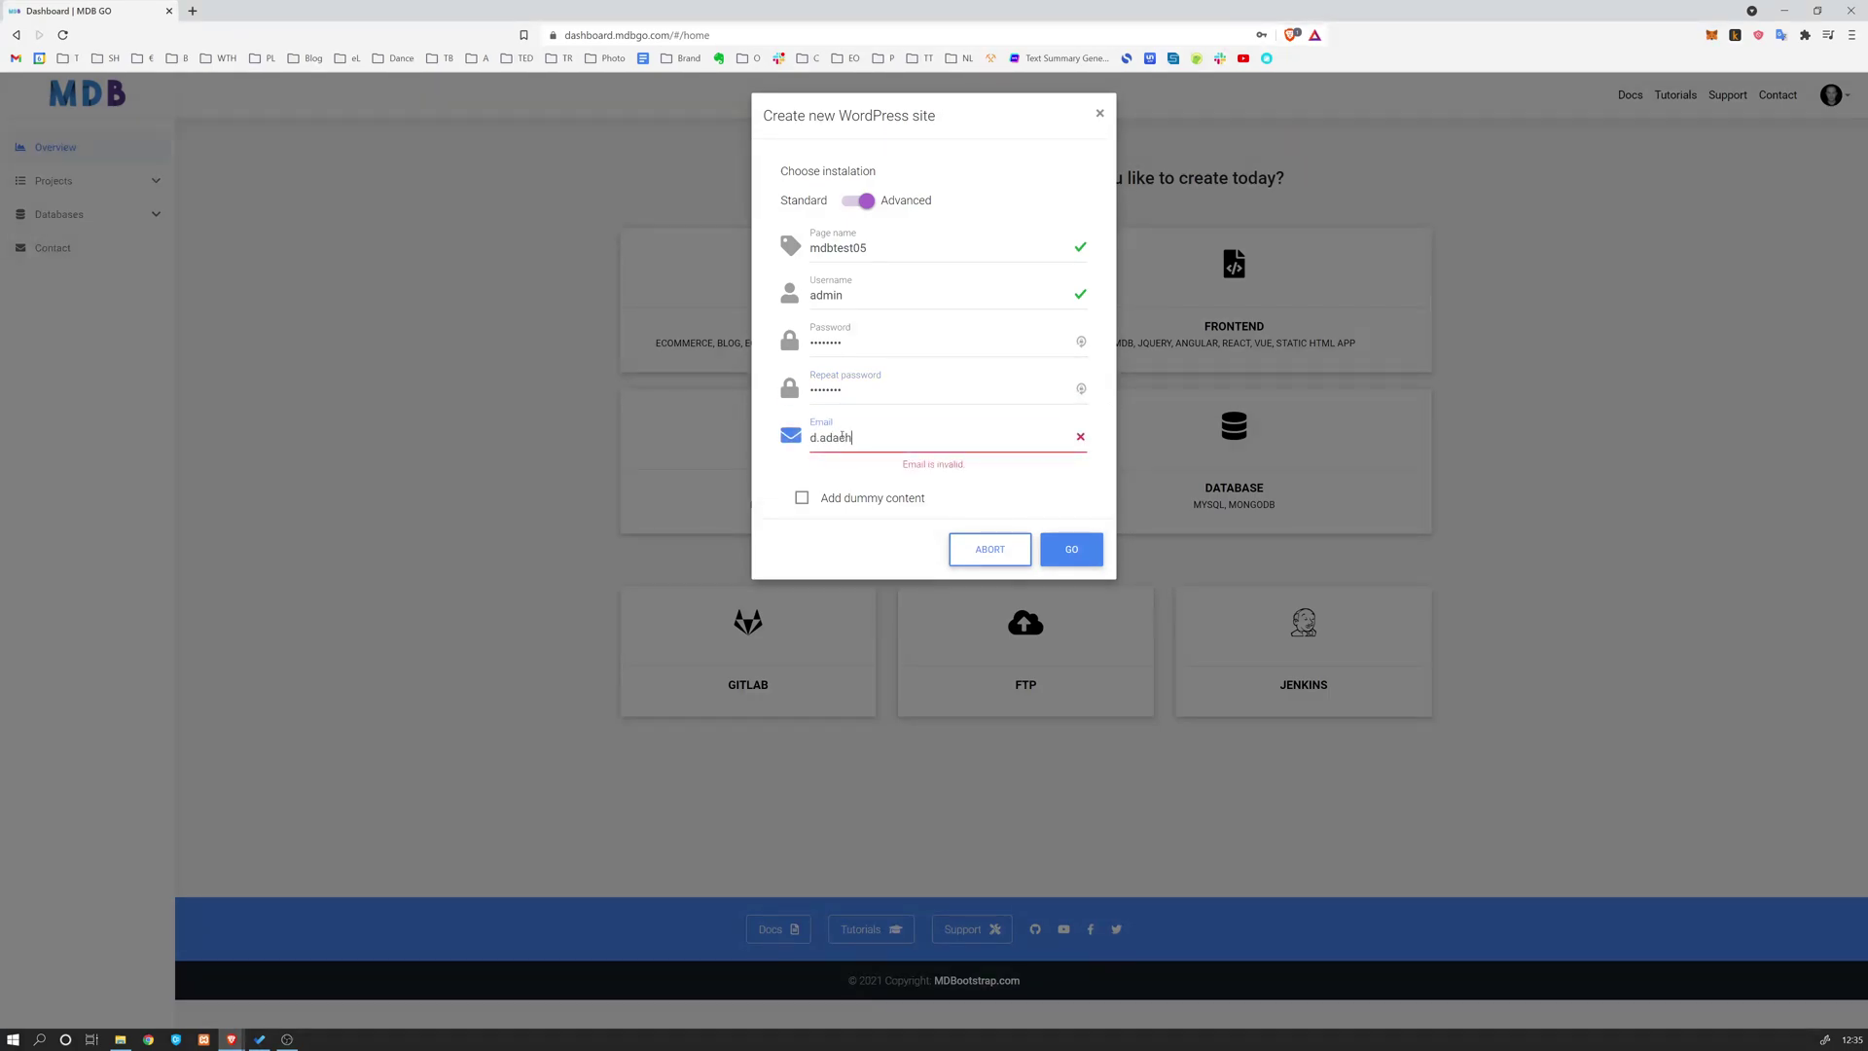
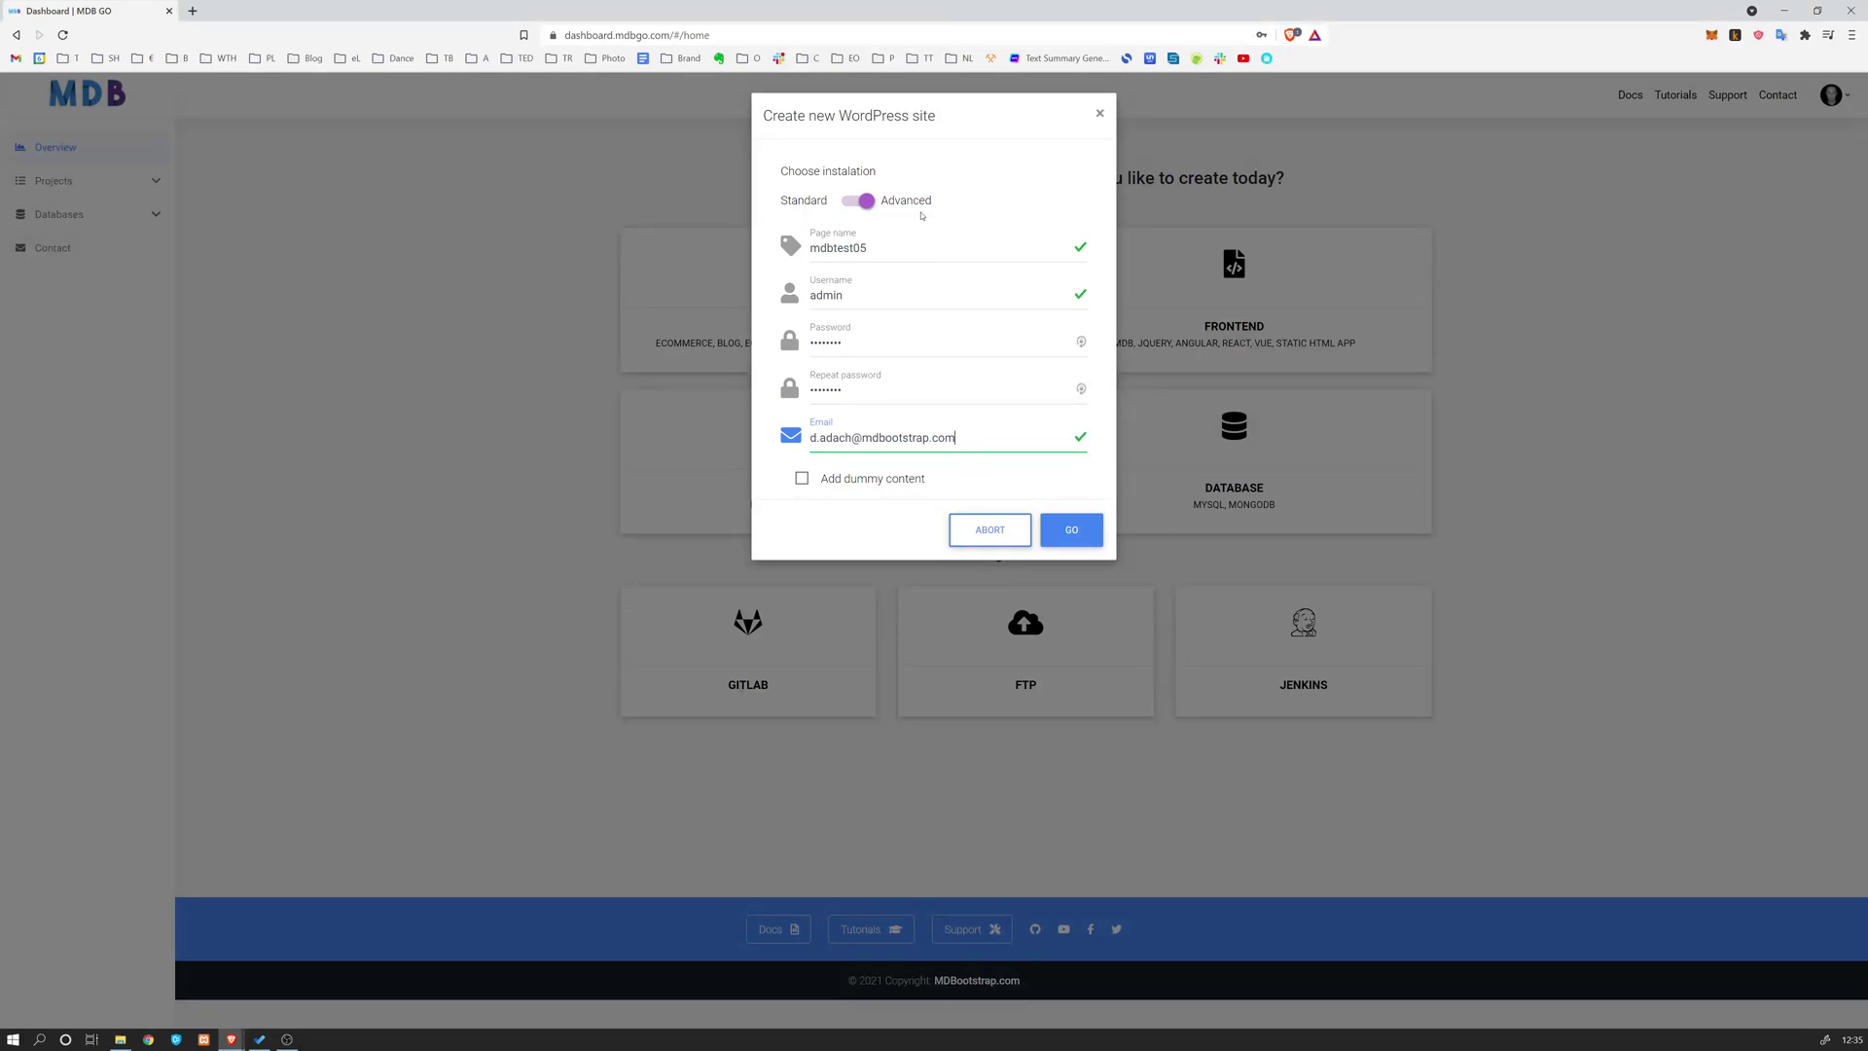
pyautogui.click(802, 480)
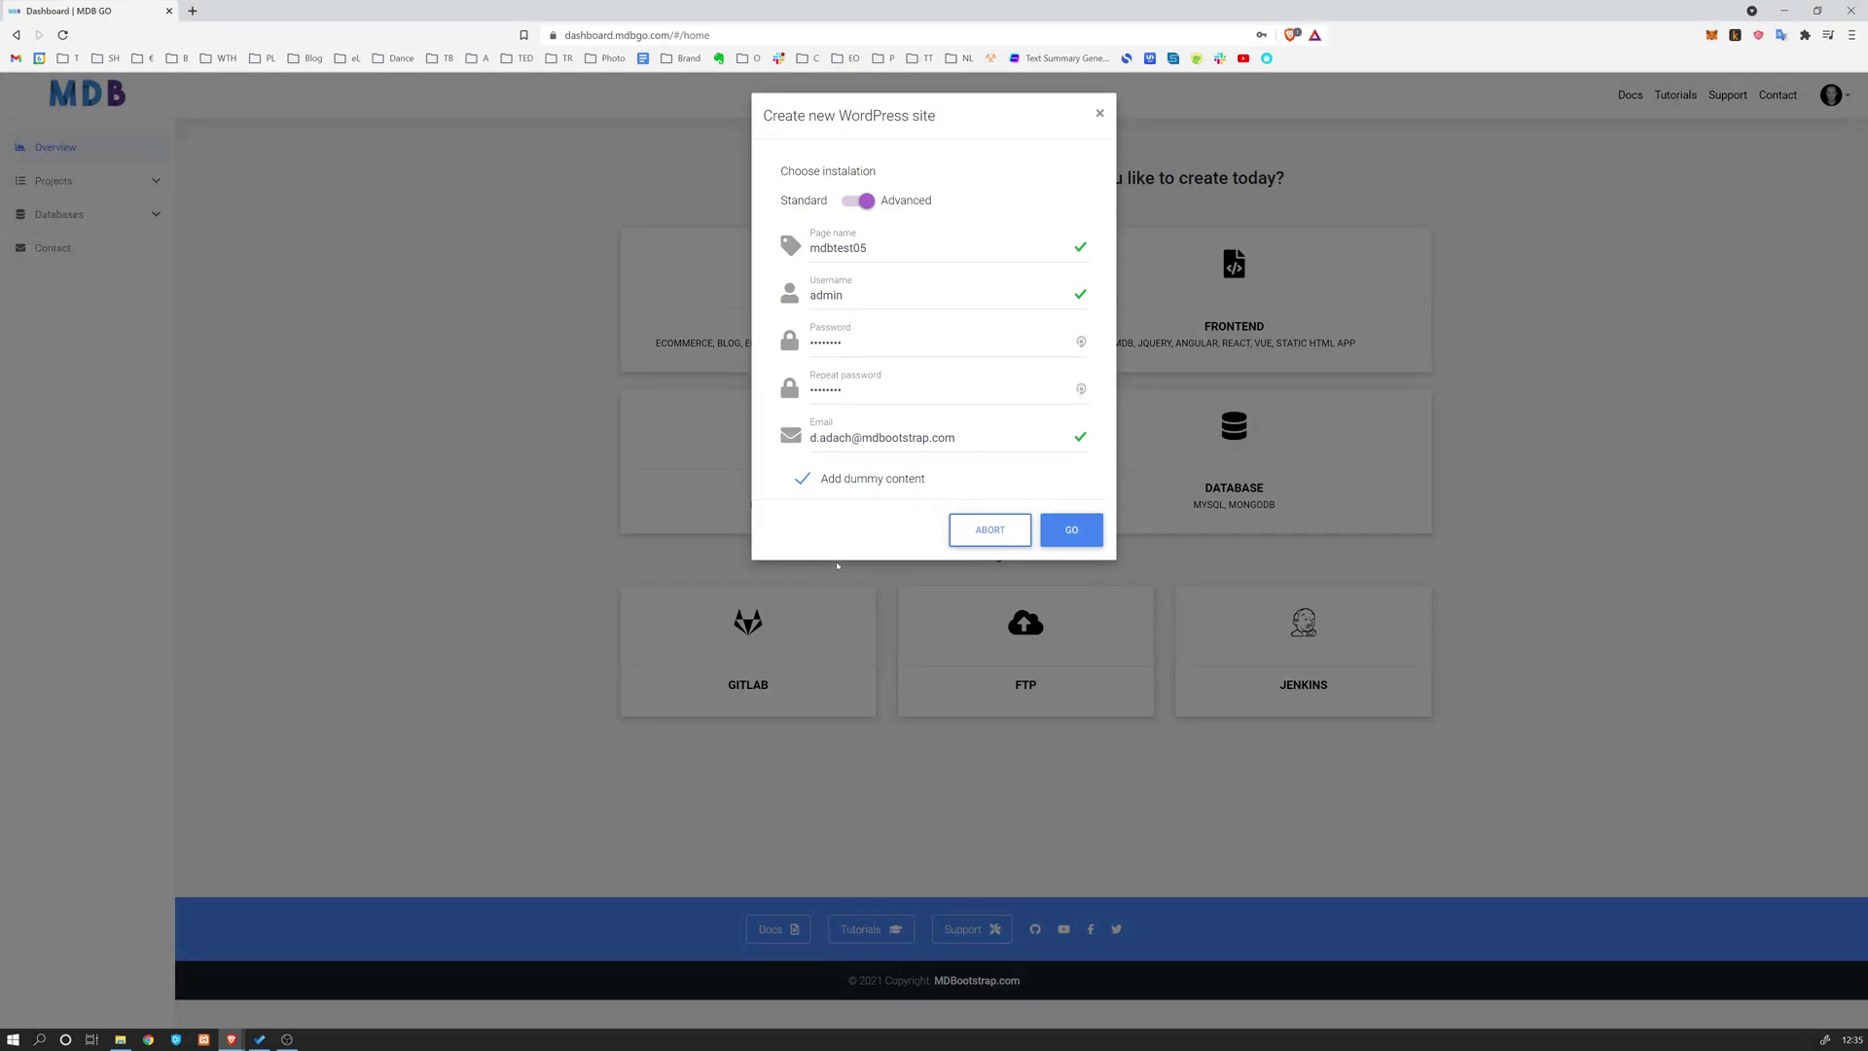
# Create the mdbtest05 site, decline saving the password, and open the live site
pyautogui.click(1072, 533)
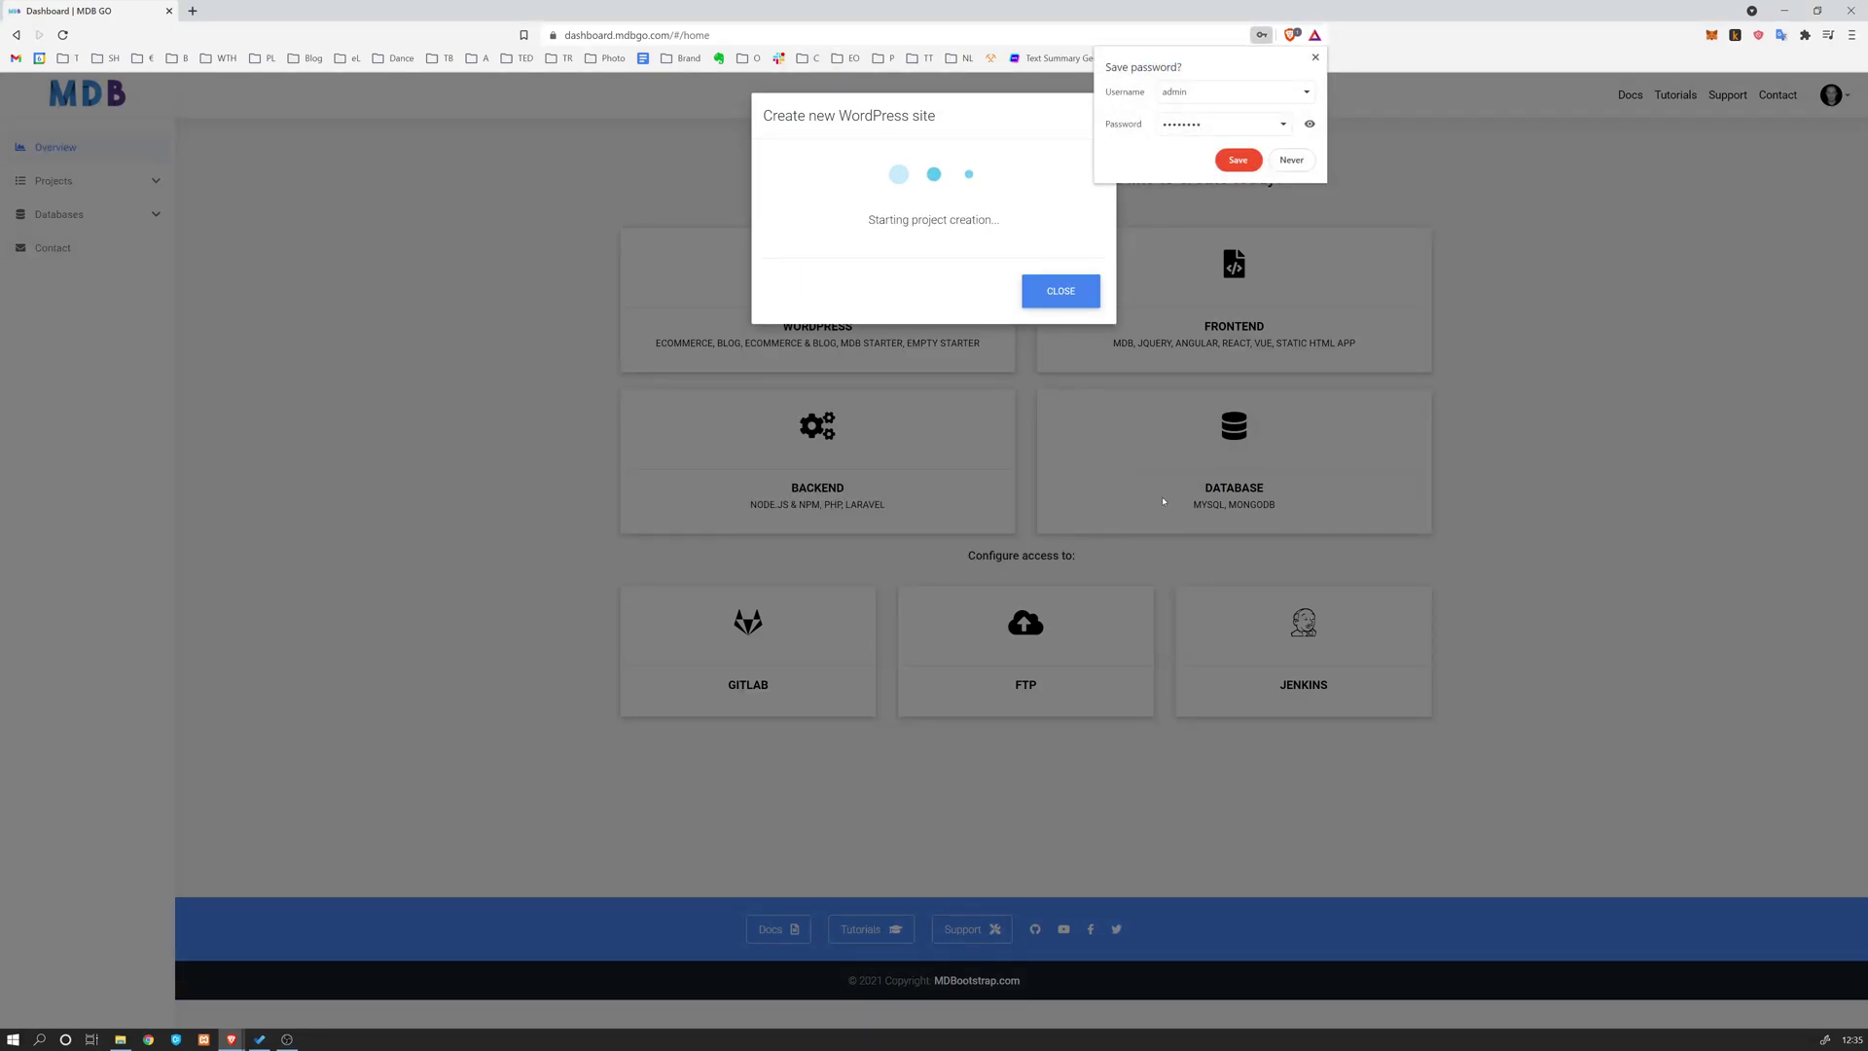
pyautogui.click(1315, 57)
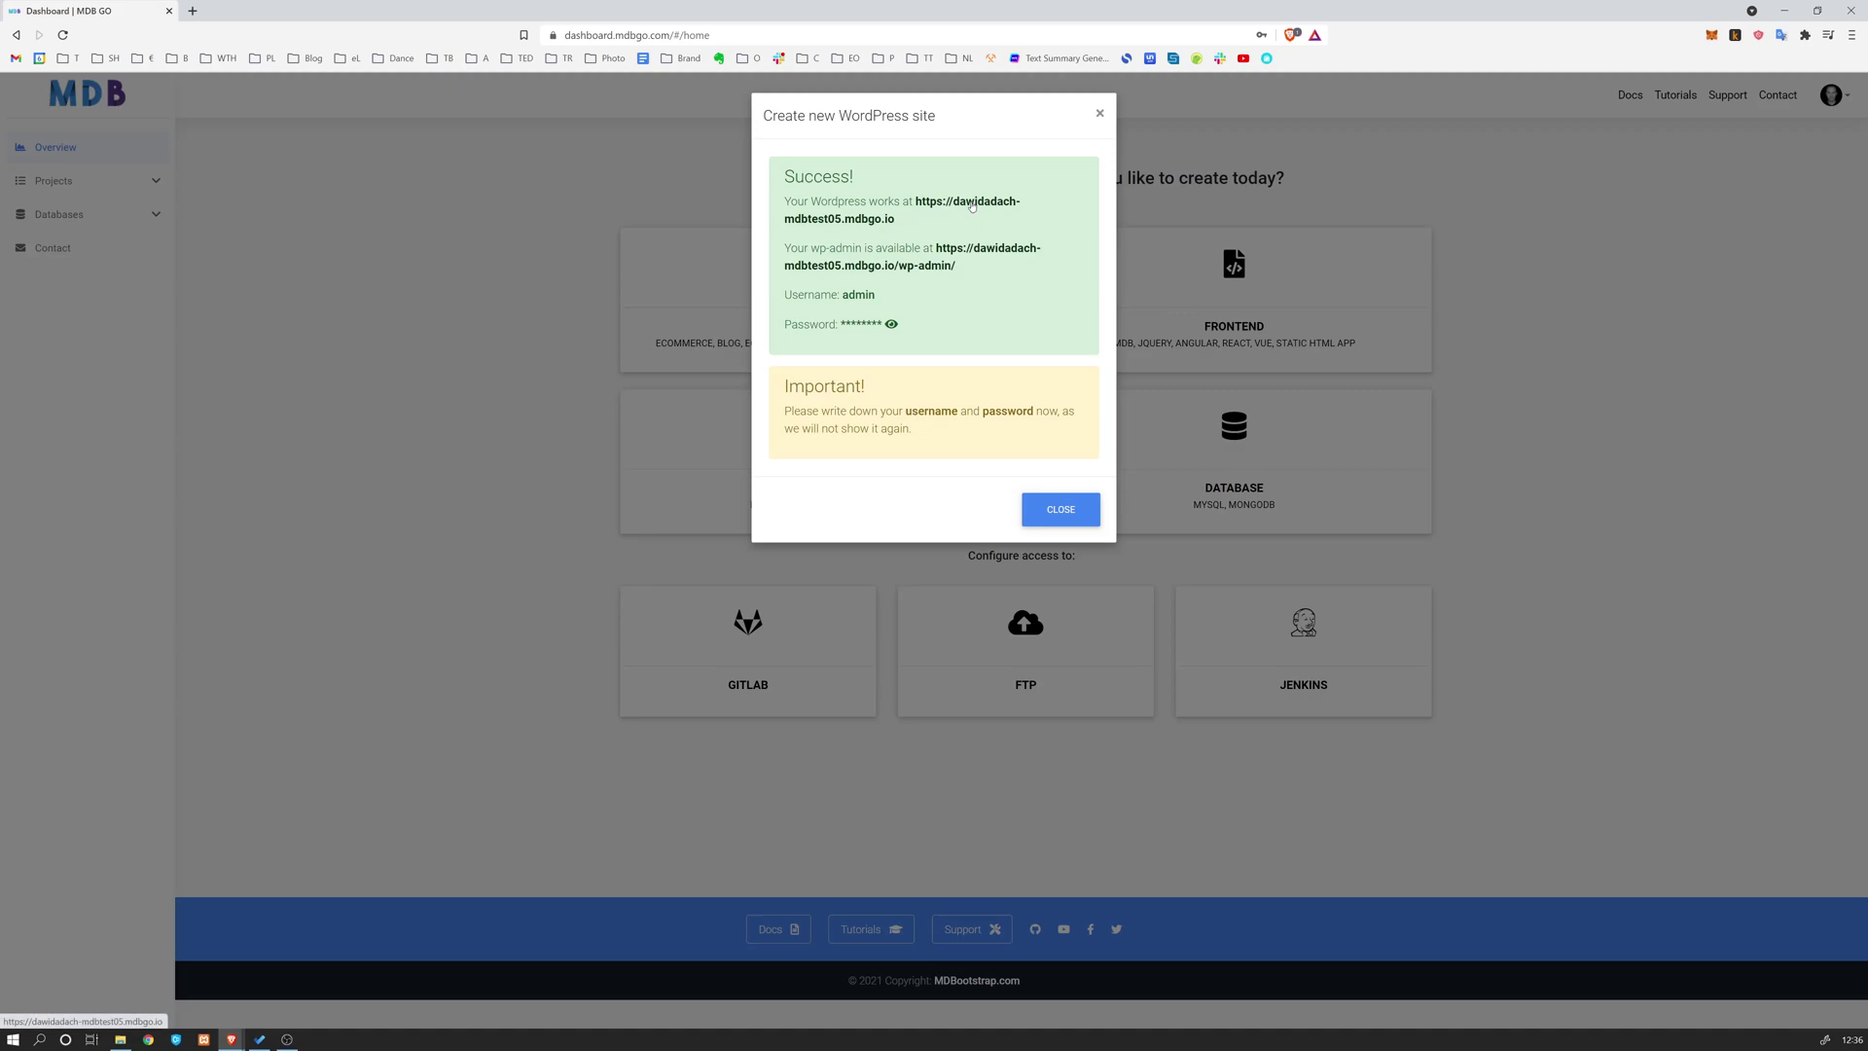
pyautogui.click(970, 205)
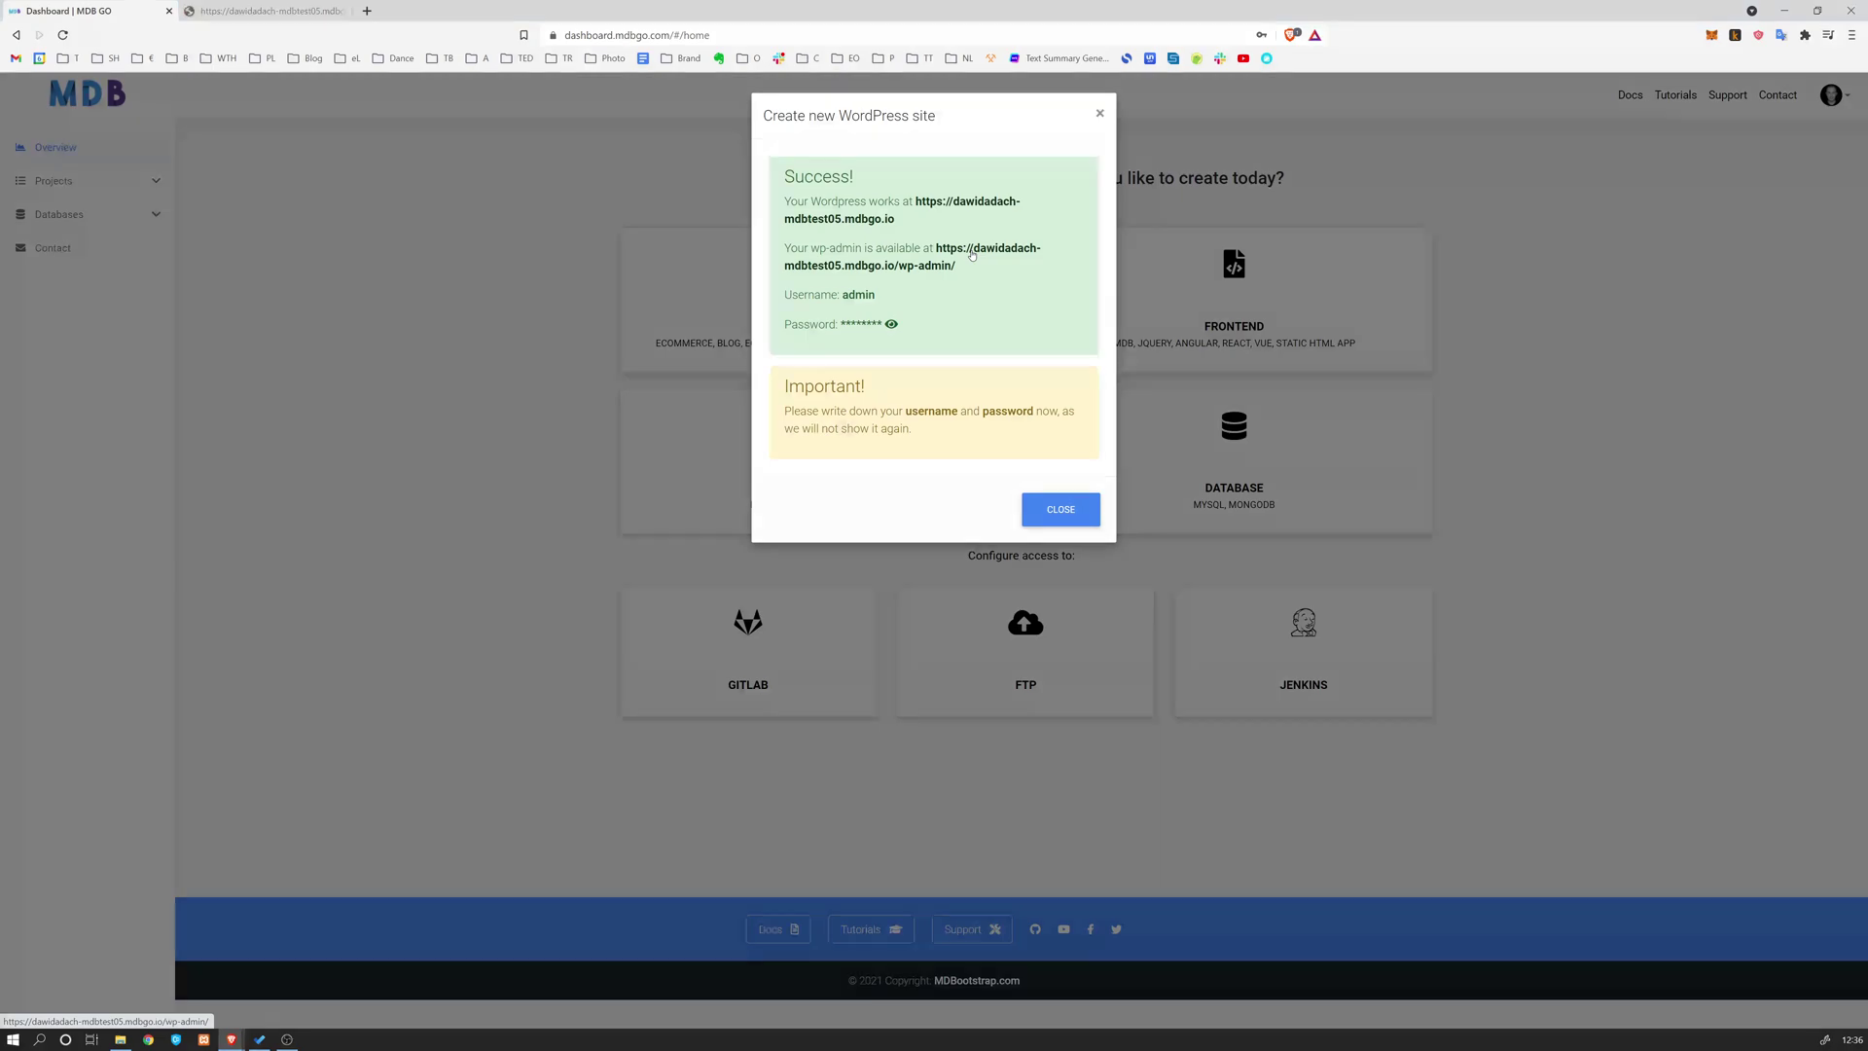
# Open the site's wp-admin login and reveal the admin credentials
pyautogui.click(970, 255)
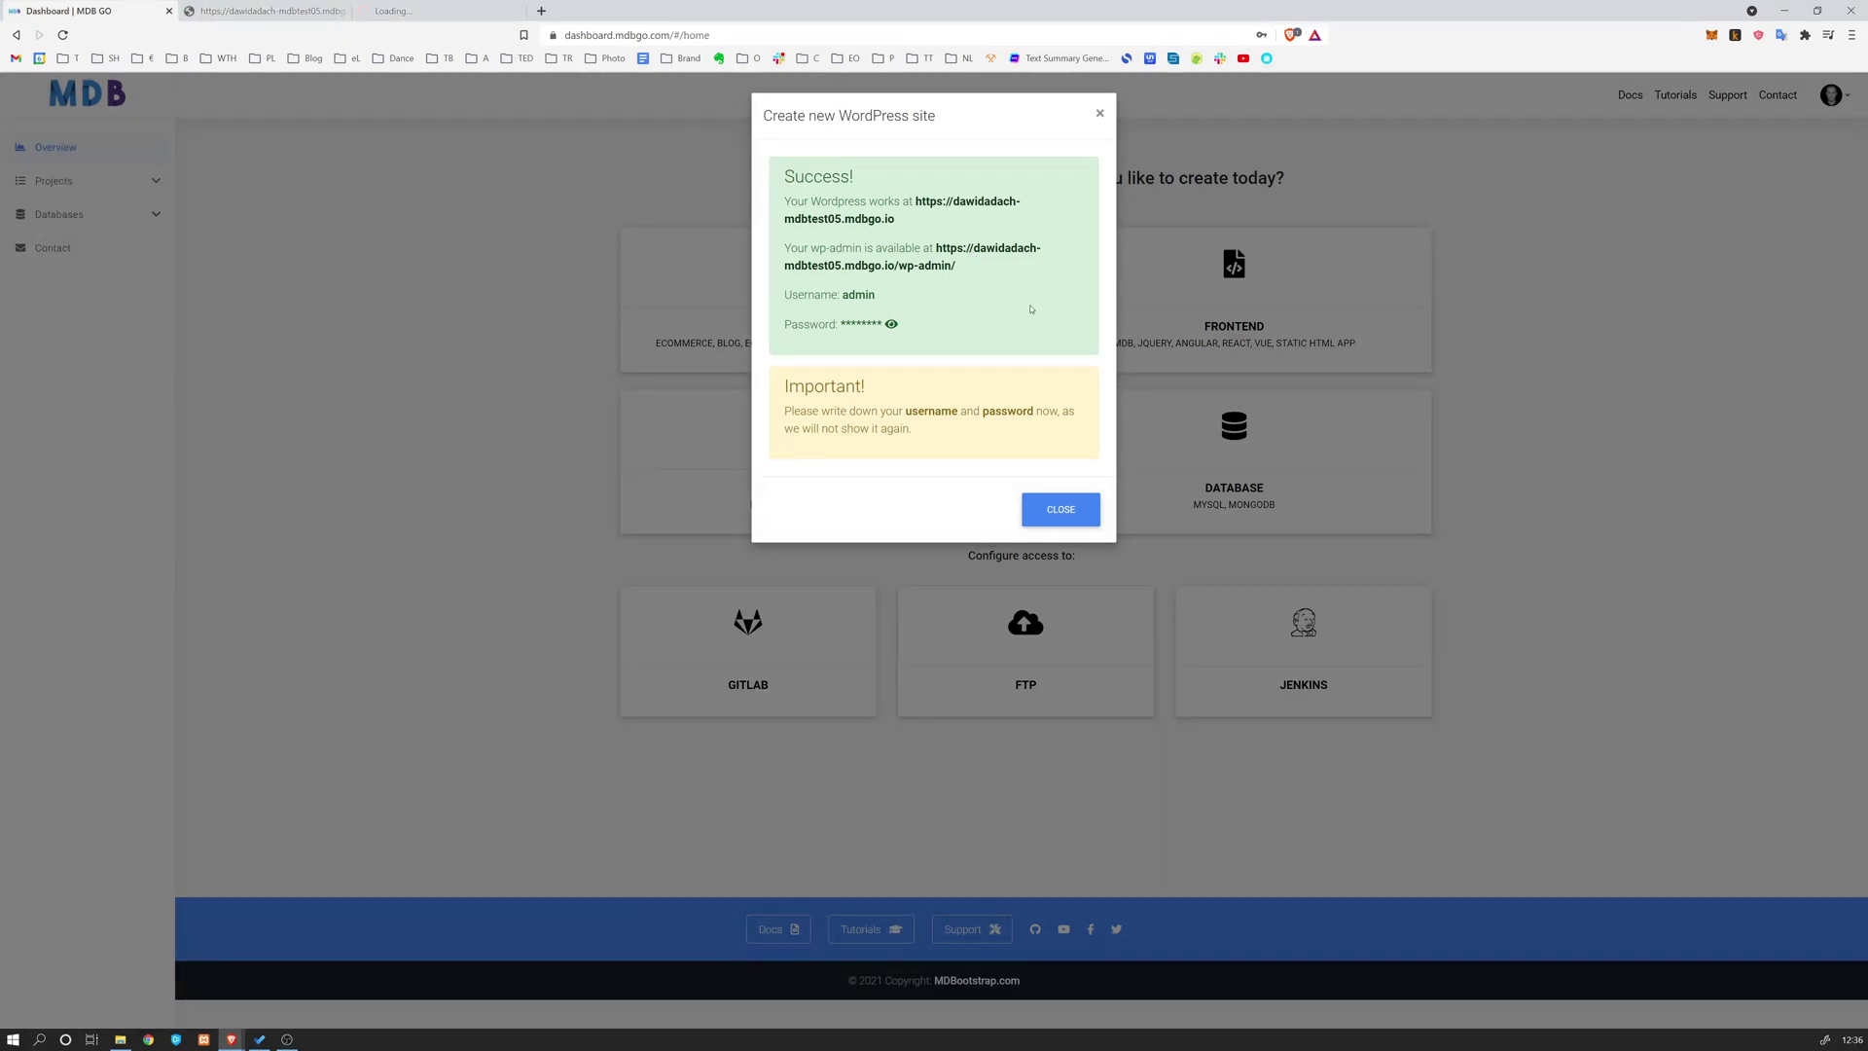
pyautogui.doubleClick(857, 294)
pyautogui.click(891, 324)
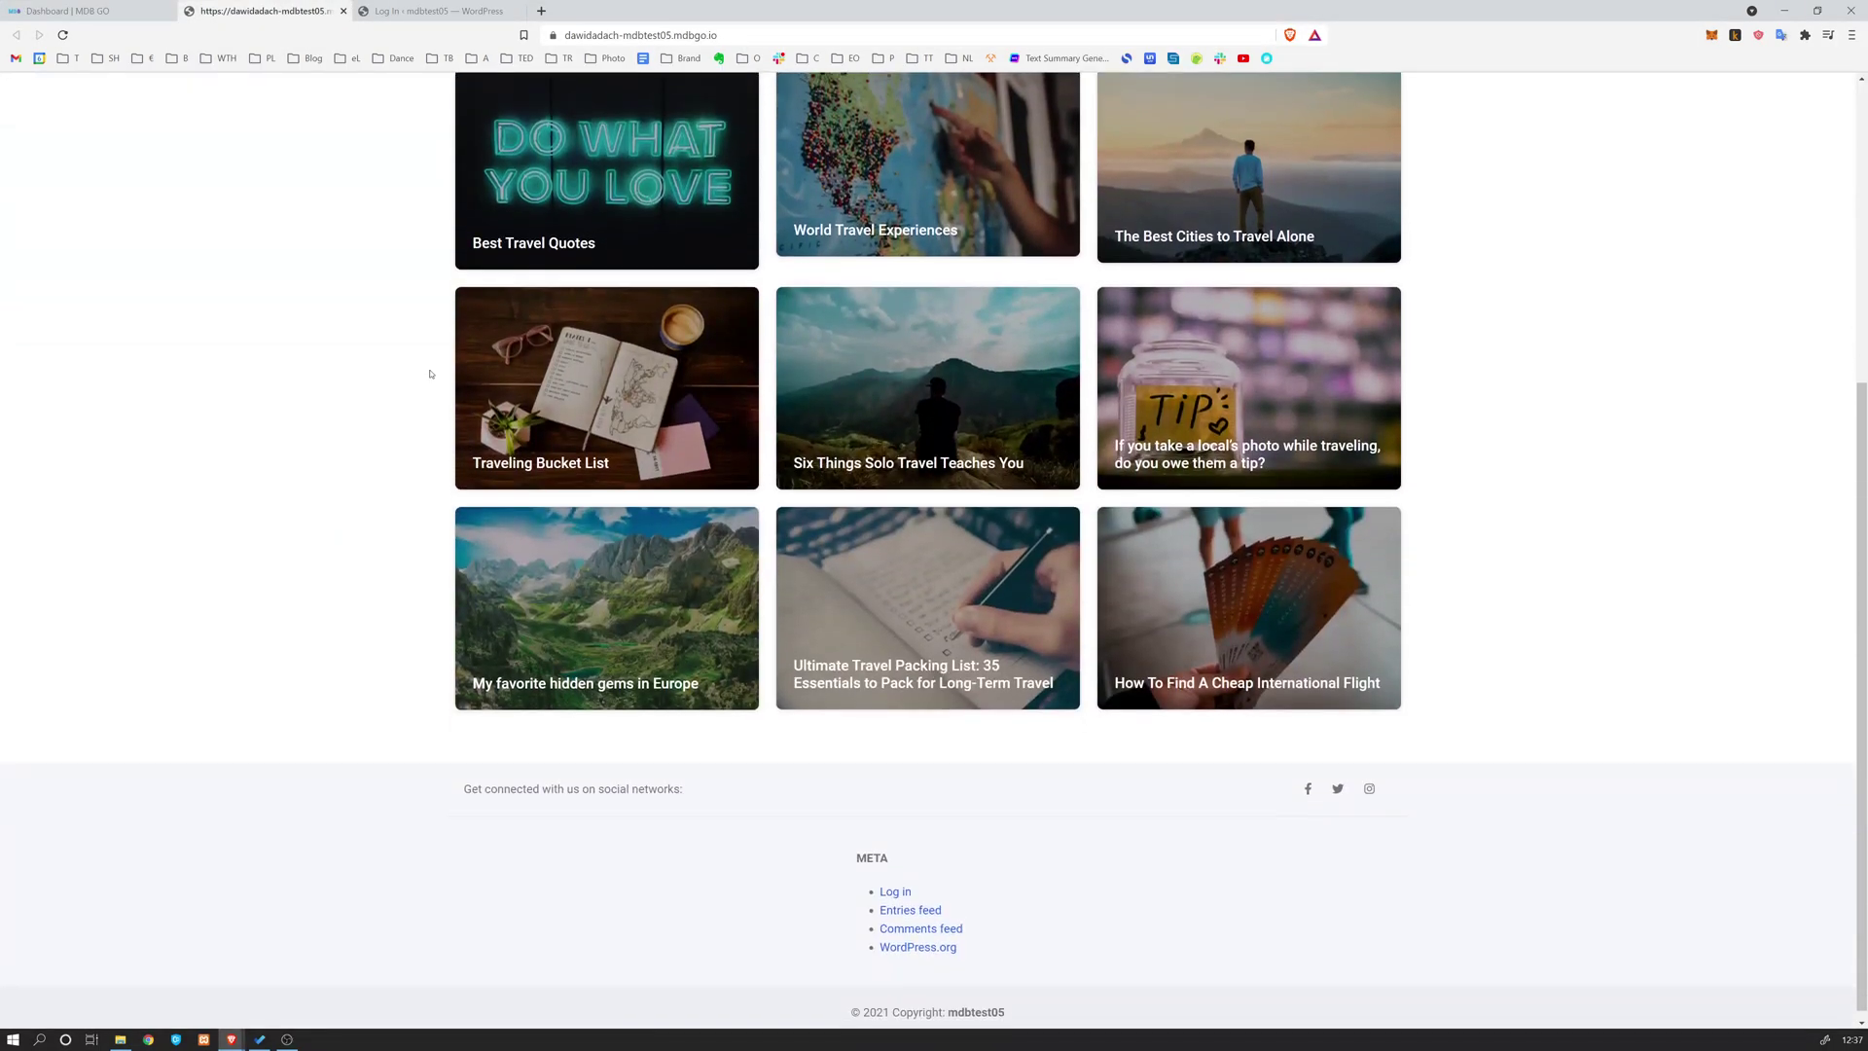
# Open the World Travel Experiences post and the Shop page in new tabs
pyautogui.scroll(5, 429, 375)
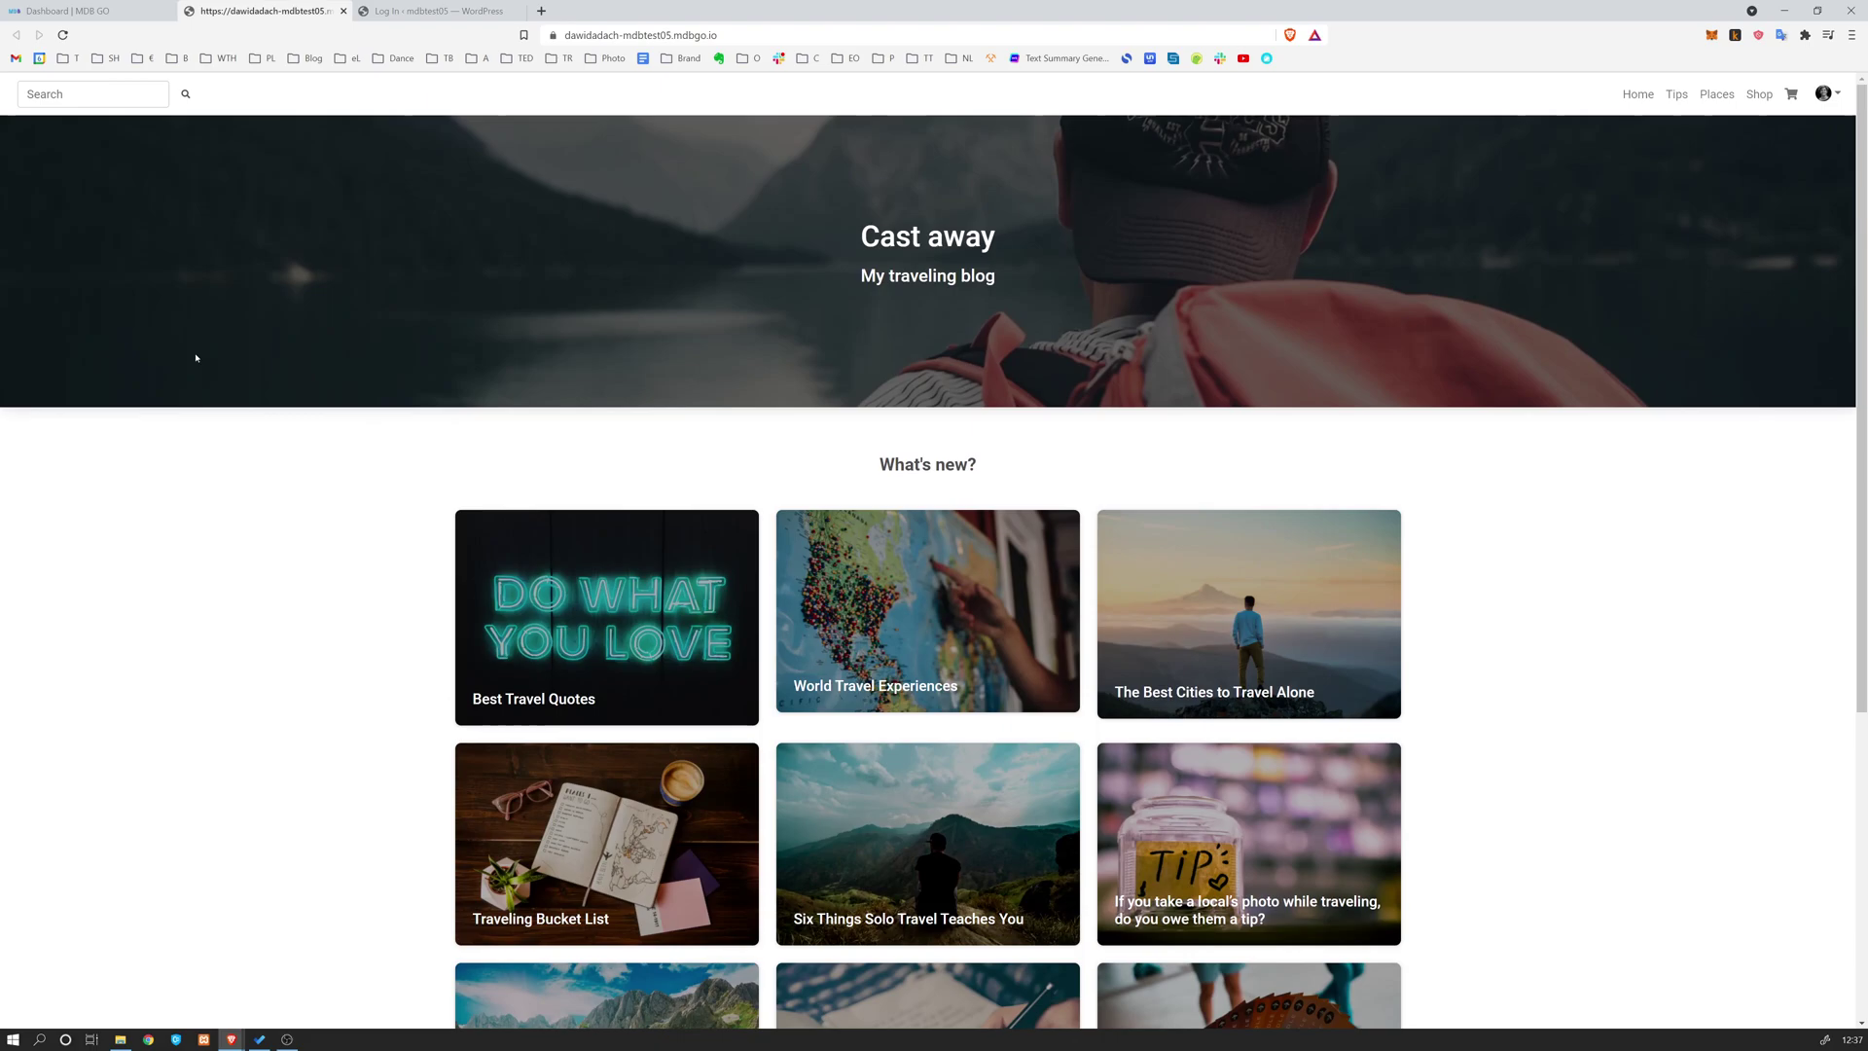
pyautogui.scroll(-5, 196, 358)
pyautogui.scroll(5, 195, 358)
pyautogui.scroll(-2, 1070, 408)
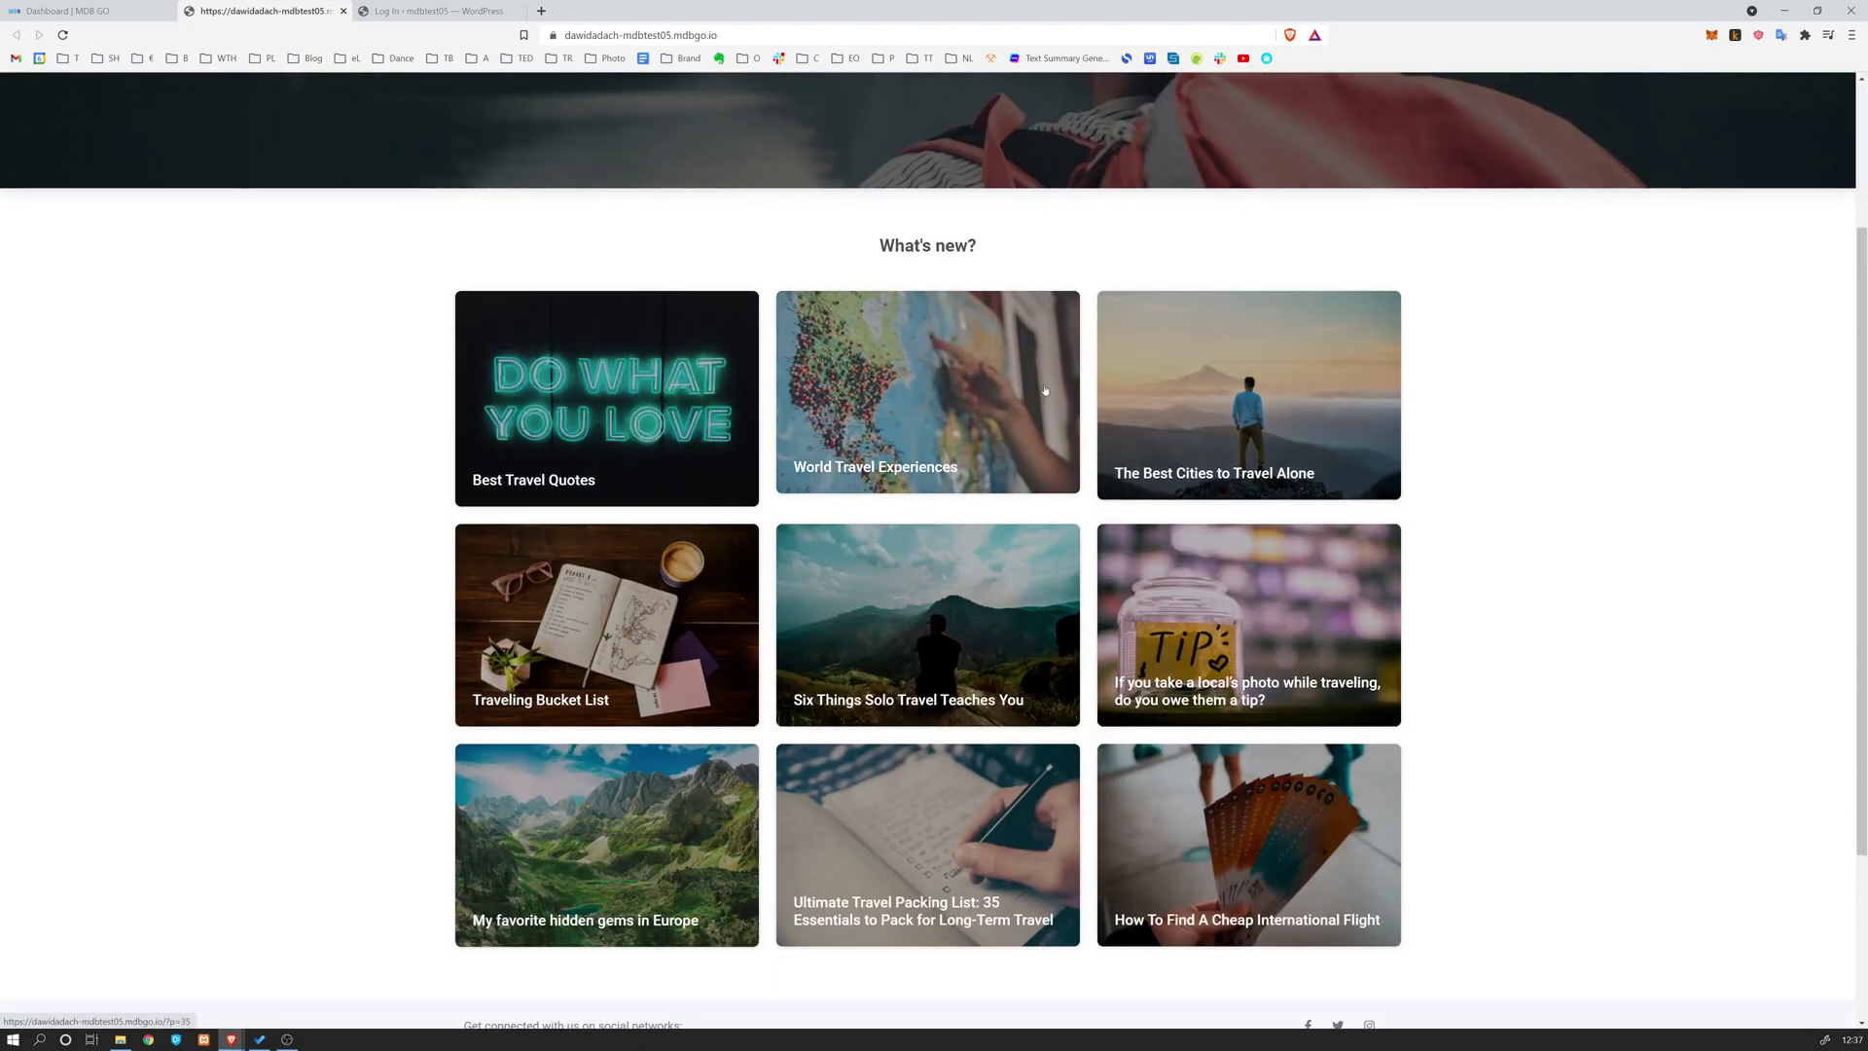
pyautogui.scroll(-3, 1045, 389)
pyautogui.scroll(4, 1253, 685)
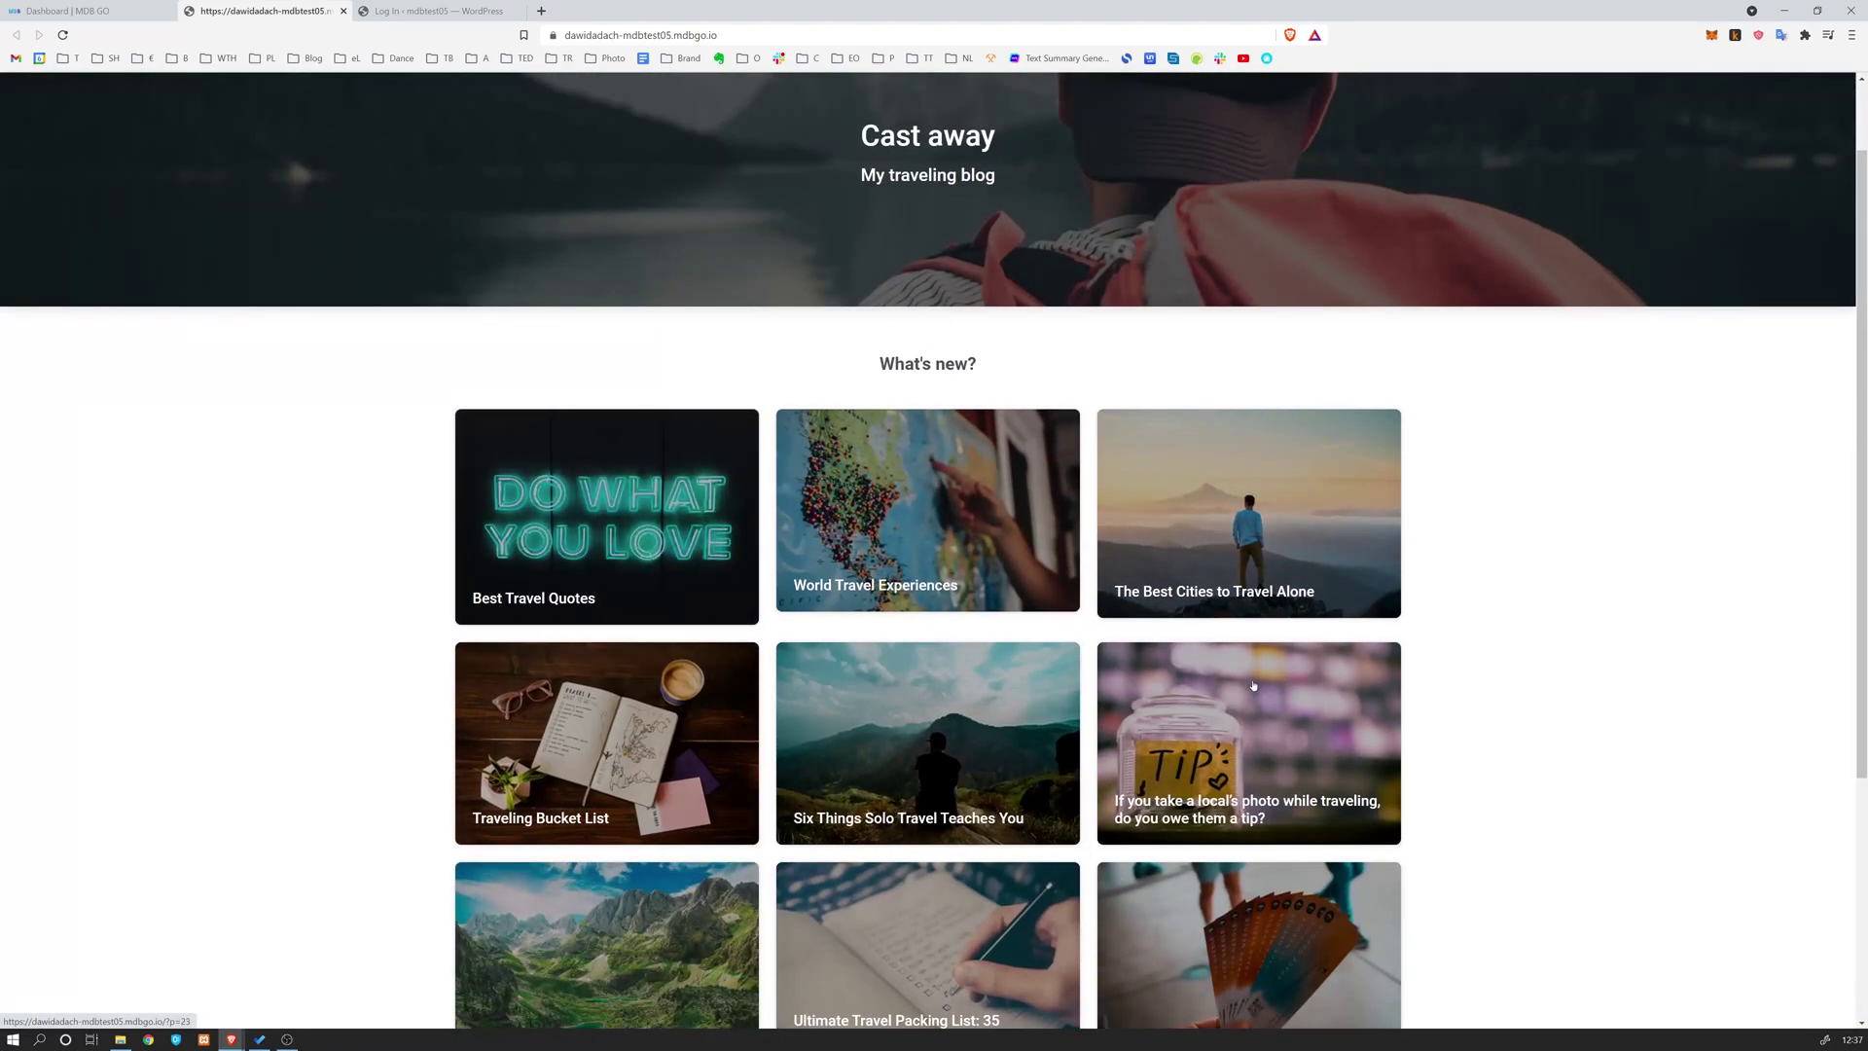
pyautogui.scroll(-3, 1253, 684)
pyautogui.scroll(3, 1446, 575)
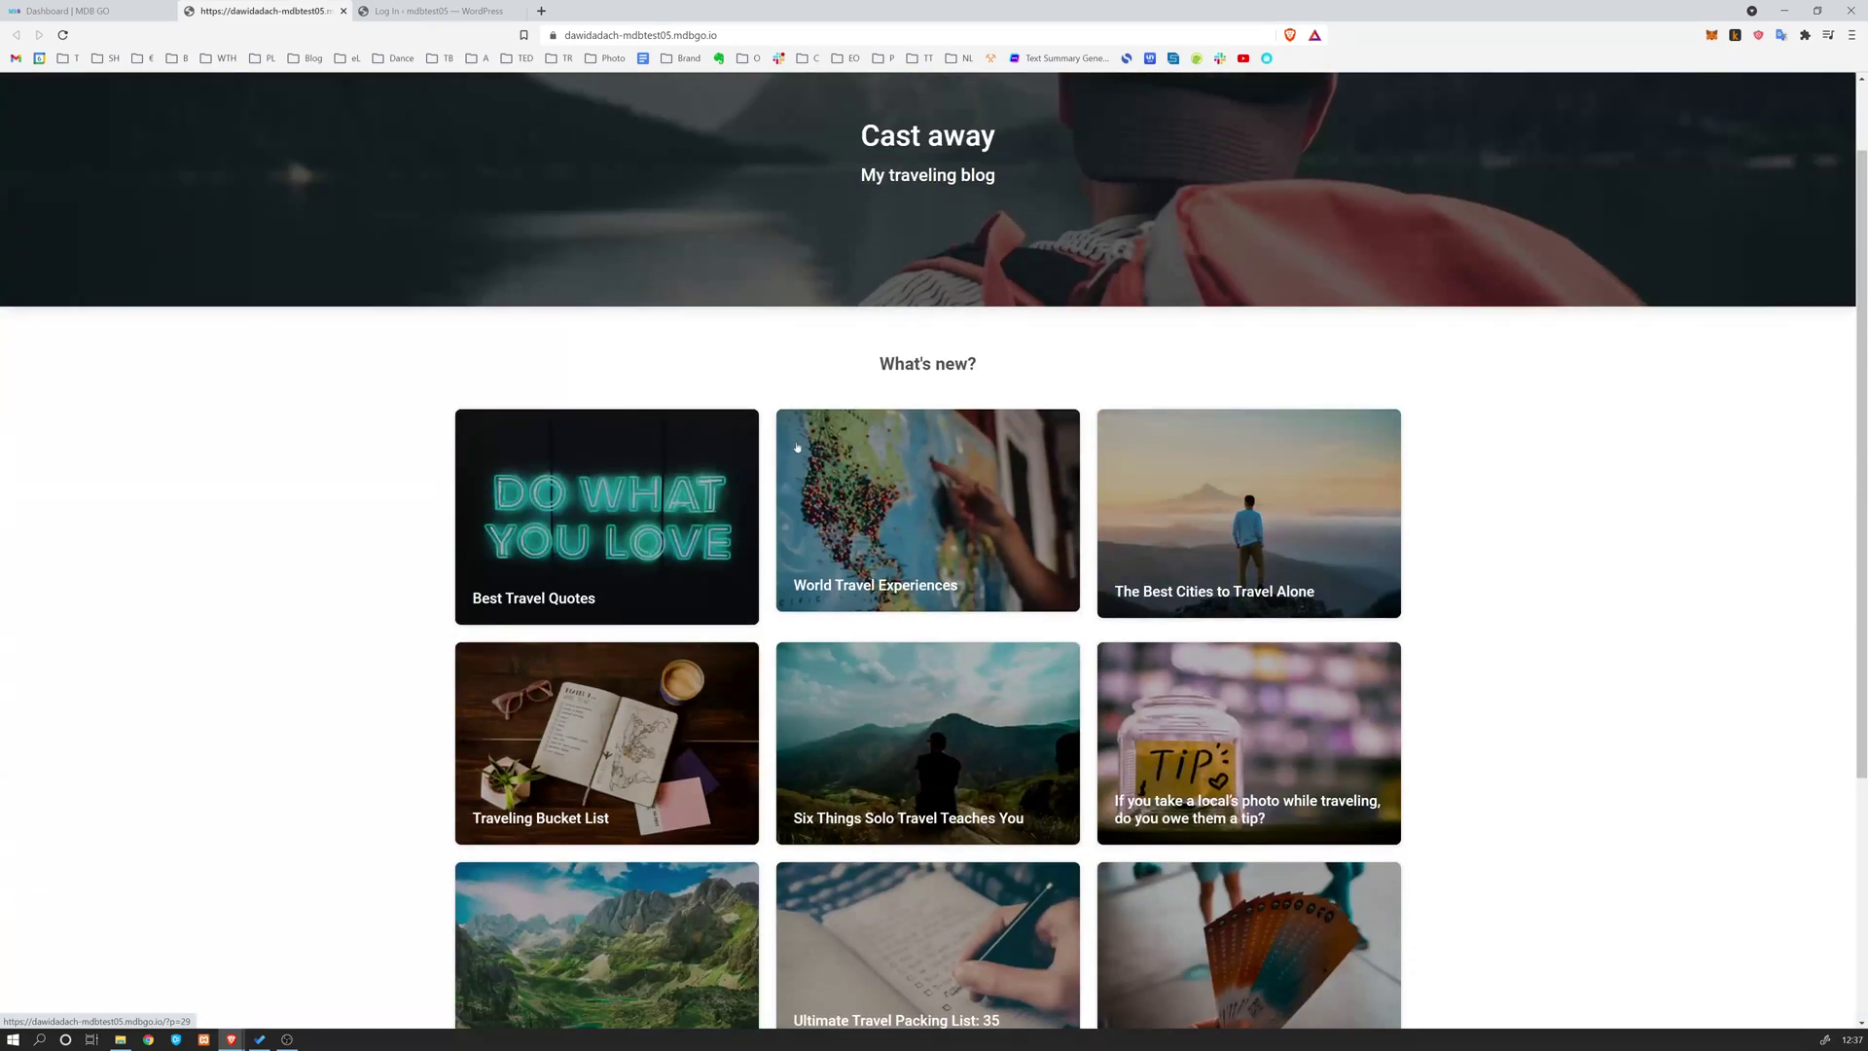
pyautogui.middleClick(907, 497)
pyautogui.scroll(1, 1498, 369)
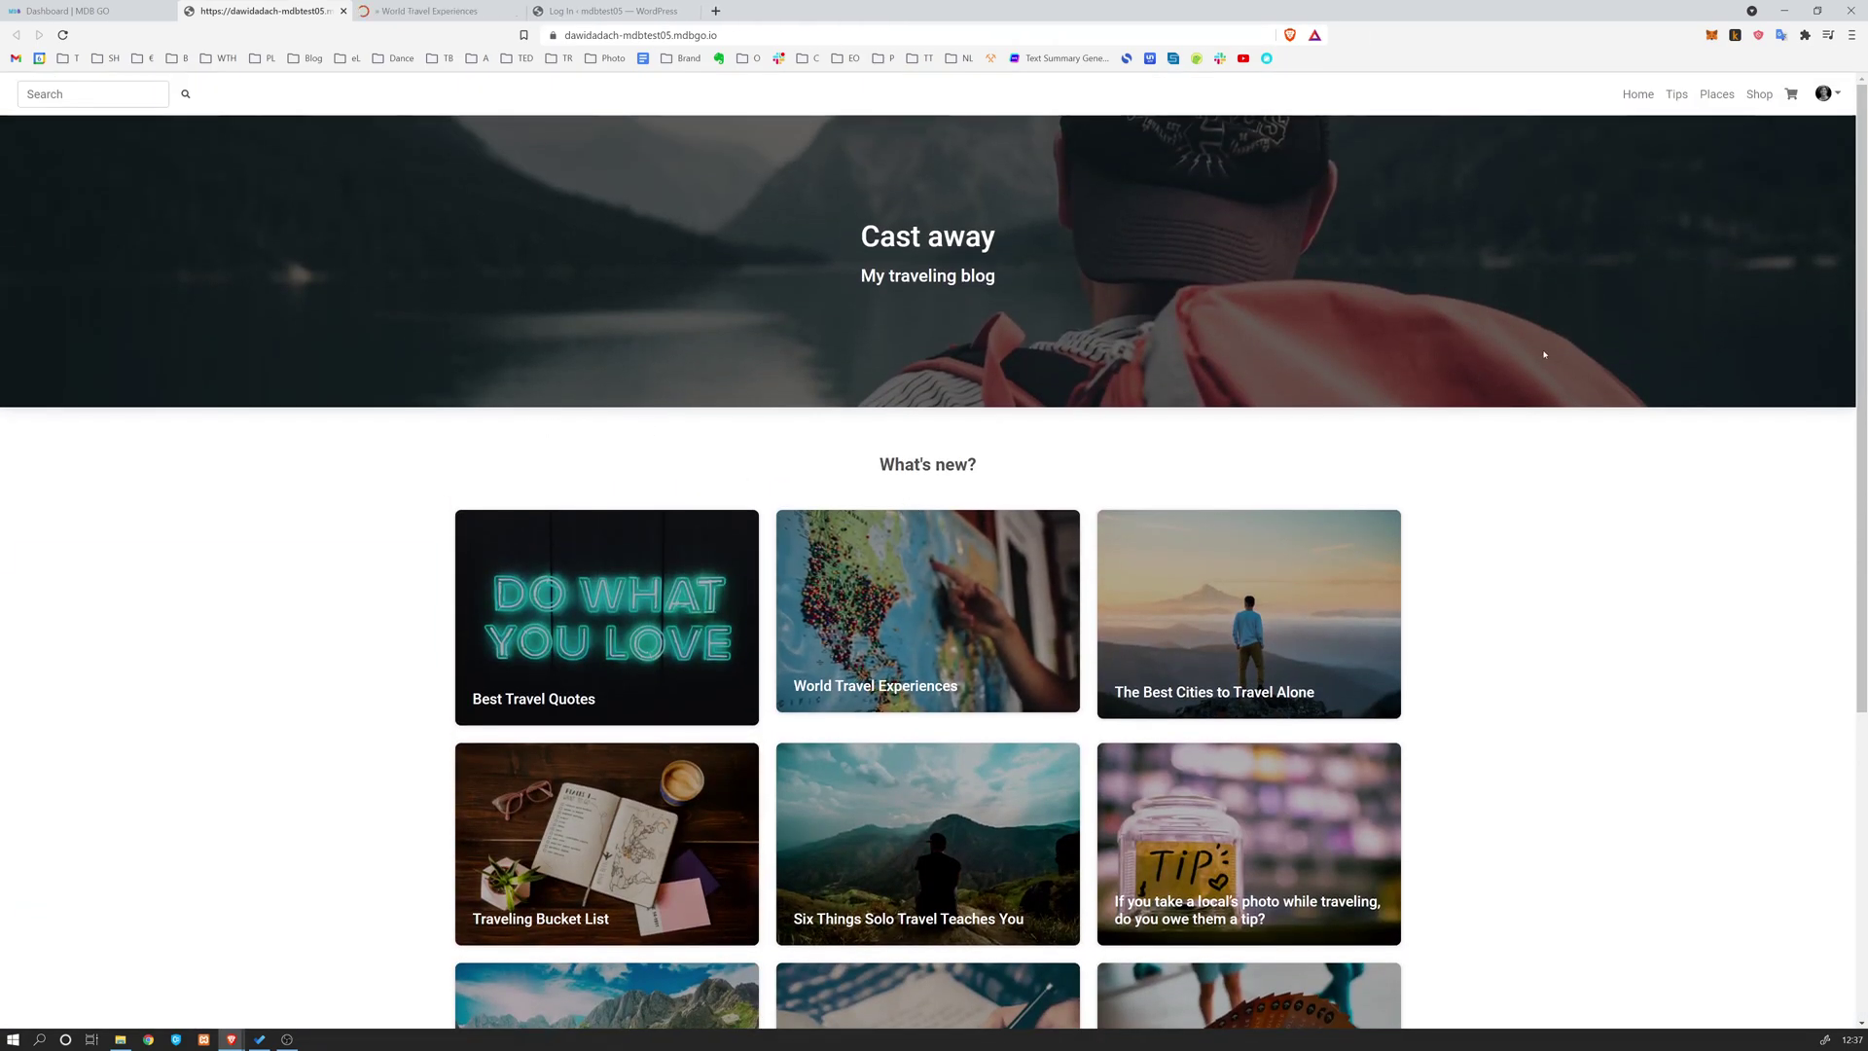
pyautogui.middleClick(1759, 95)
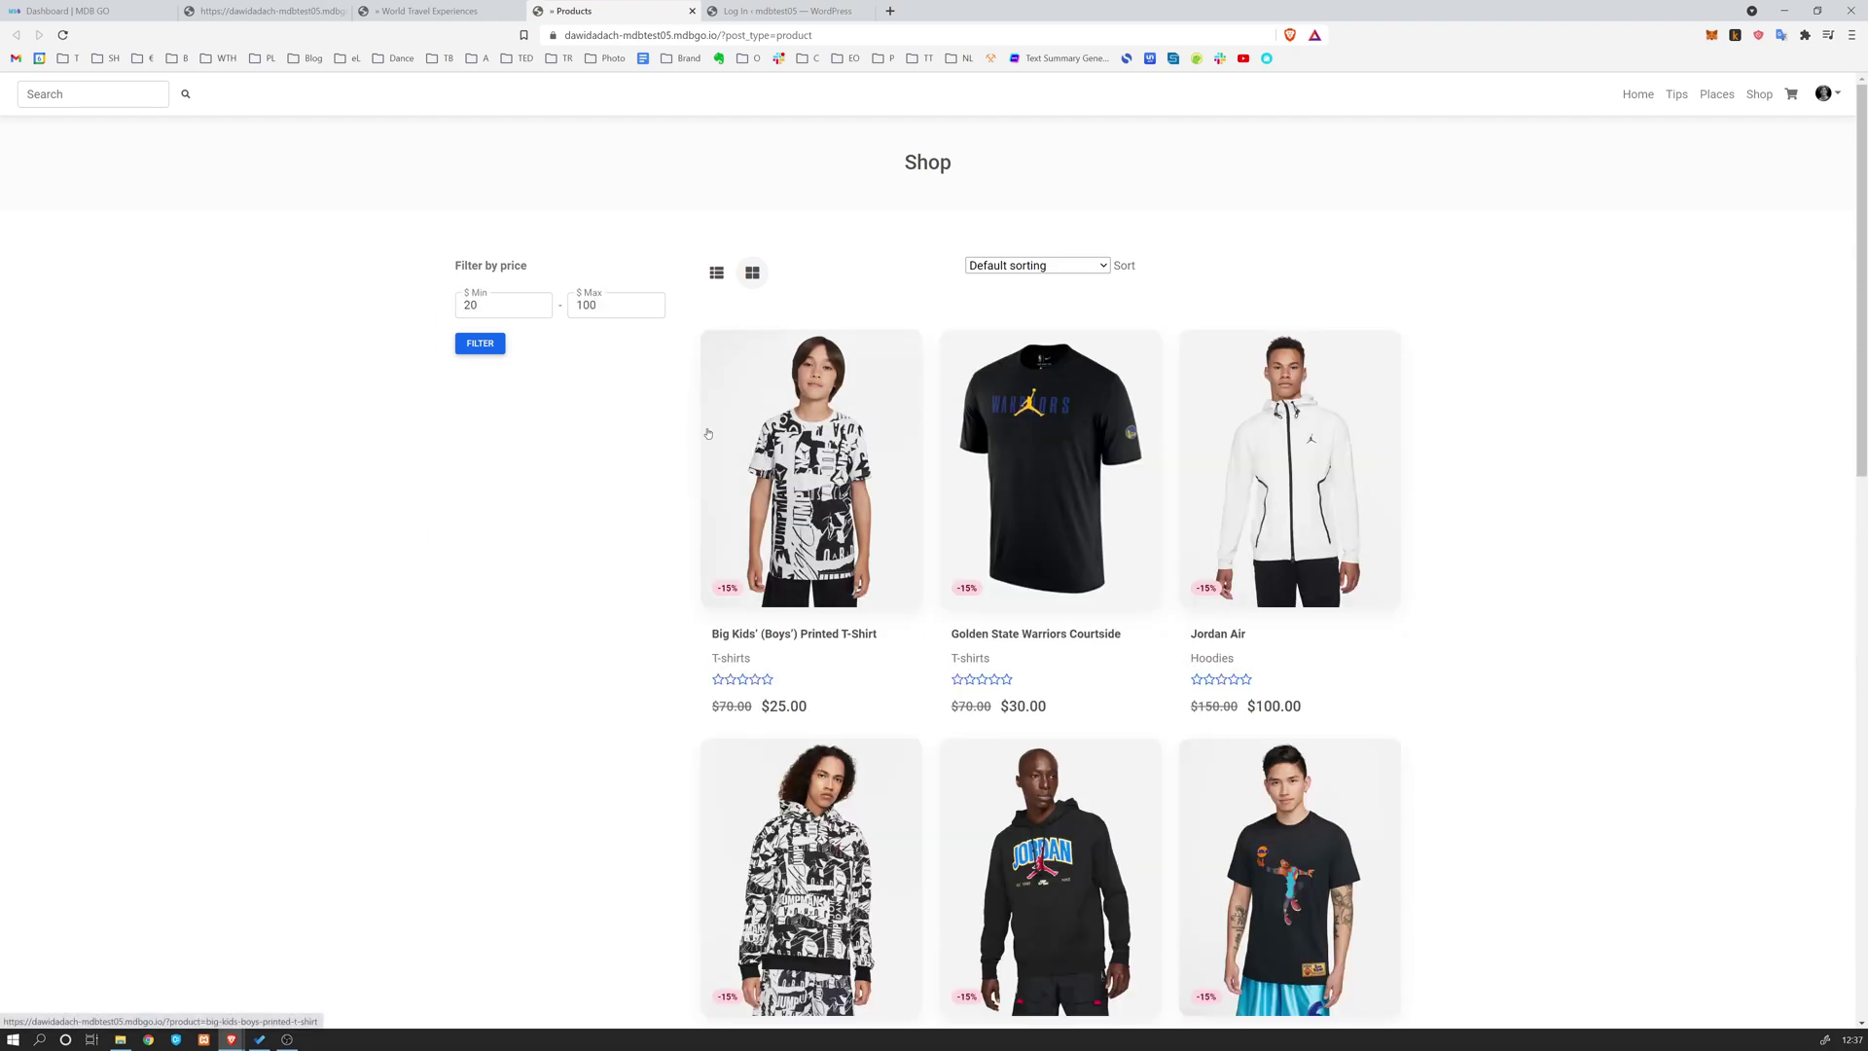
# Show the Shop products in list layout, review them, then switch back to grid
pyautogui.scroll(-2, 658, 402)
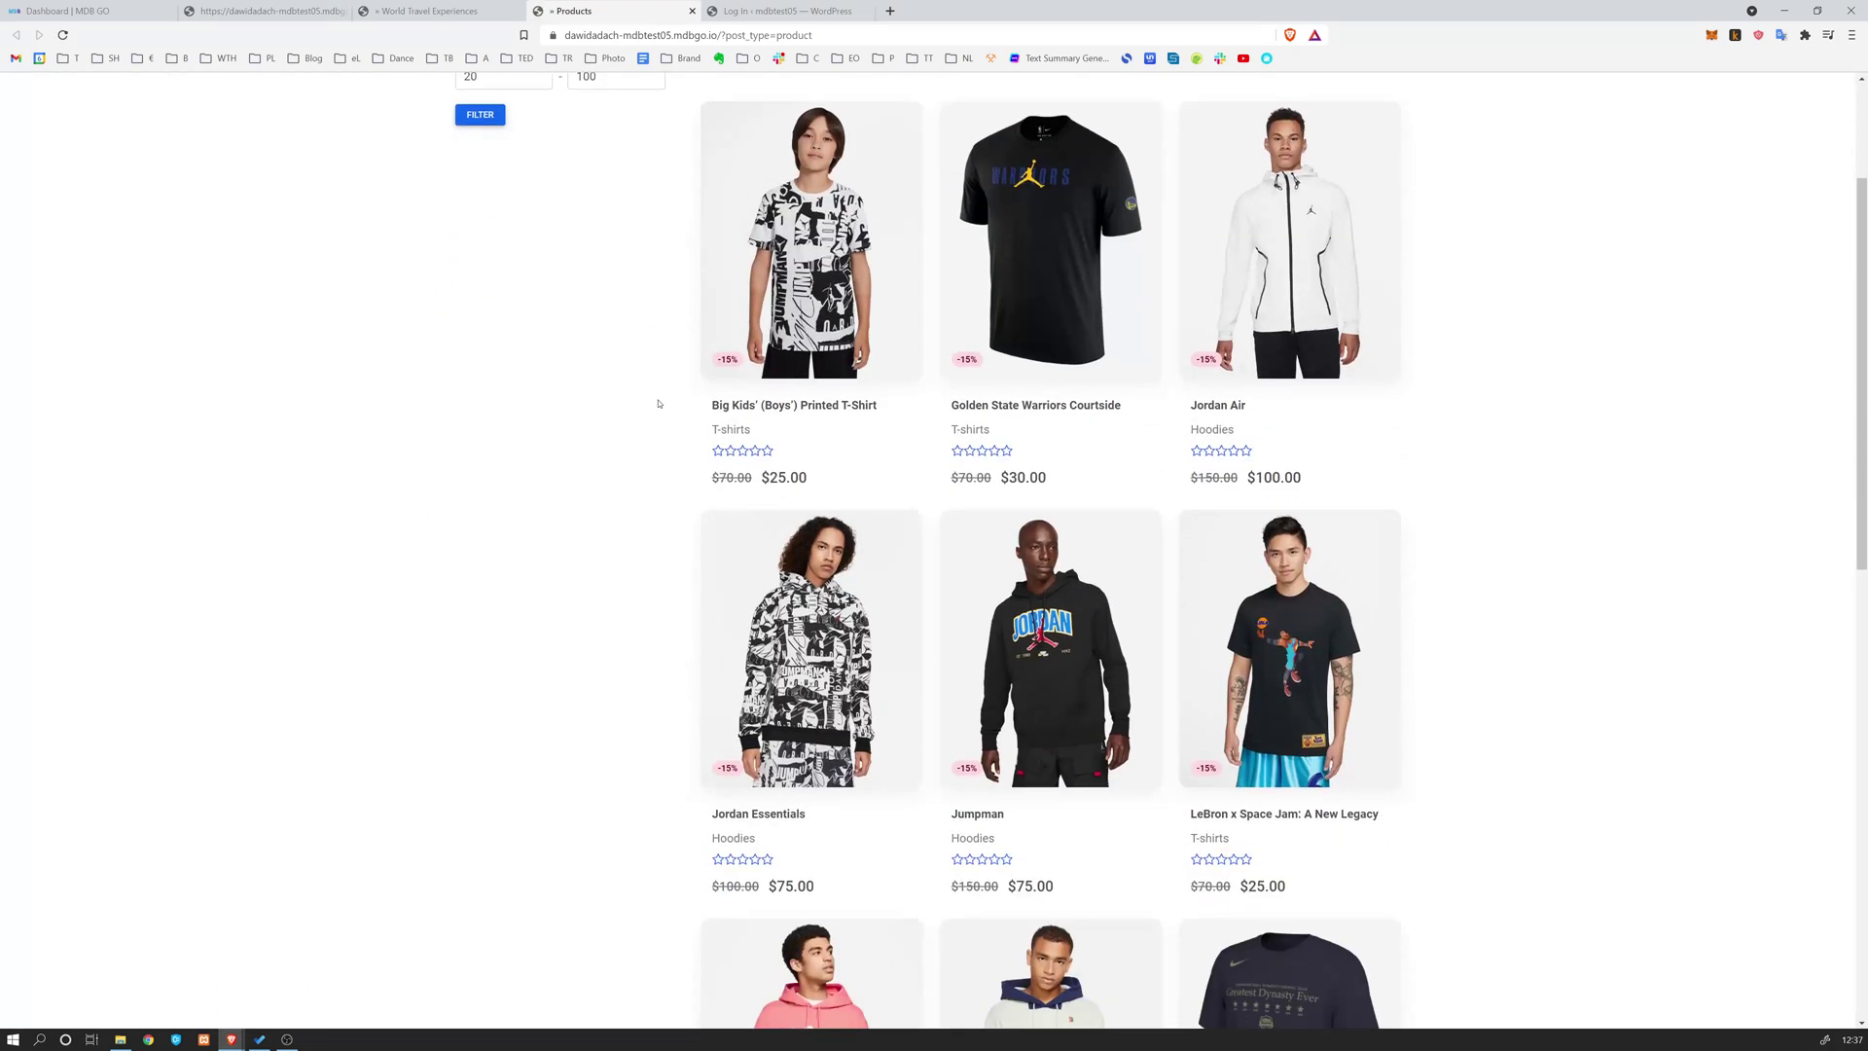
pyautogui.scroll(2, 658, 402)
pyautogui.scroll(-4, 1275, 490)
pyautogui.scroll(-7, 1275, 490)
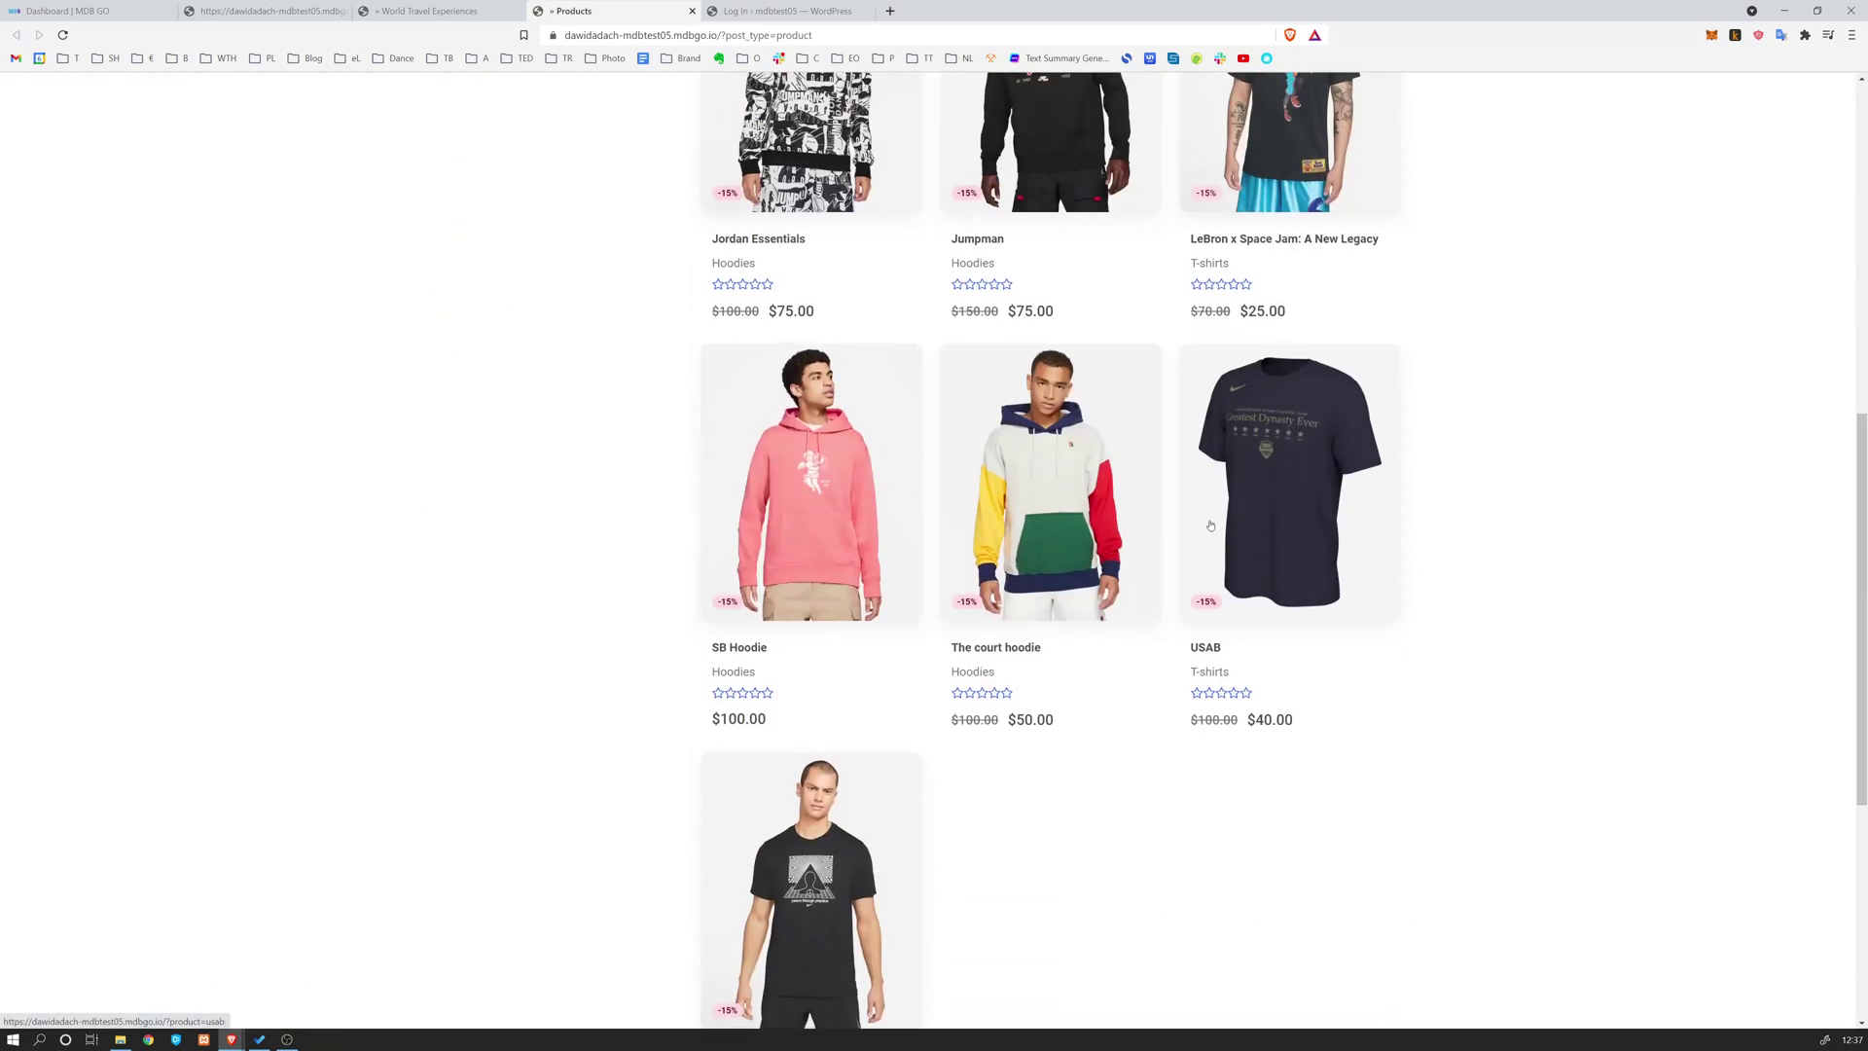
pyautogui.scroll(10, 905, 609)
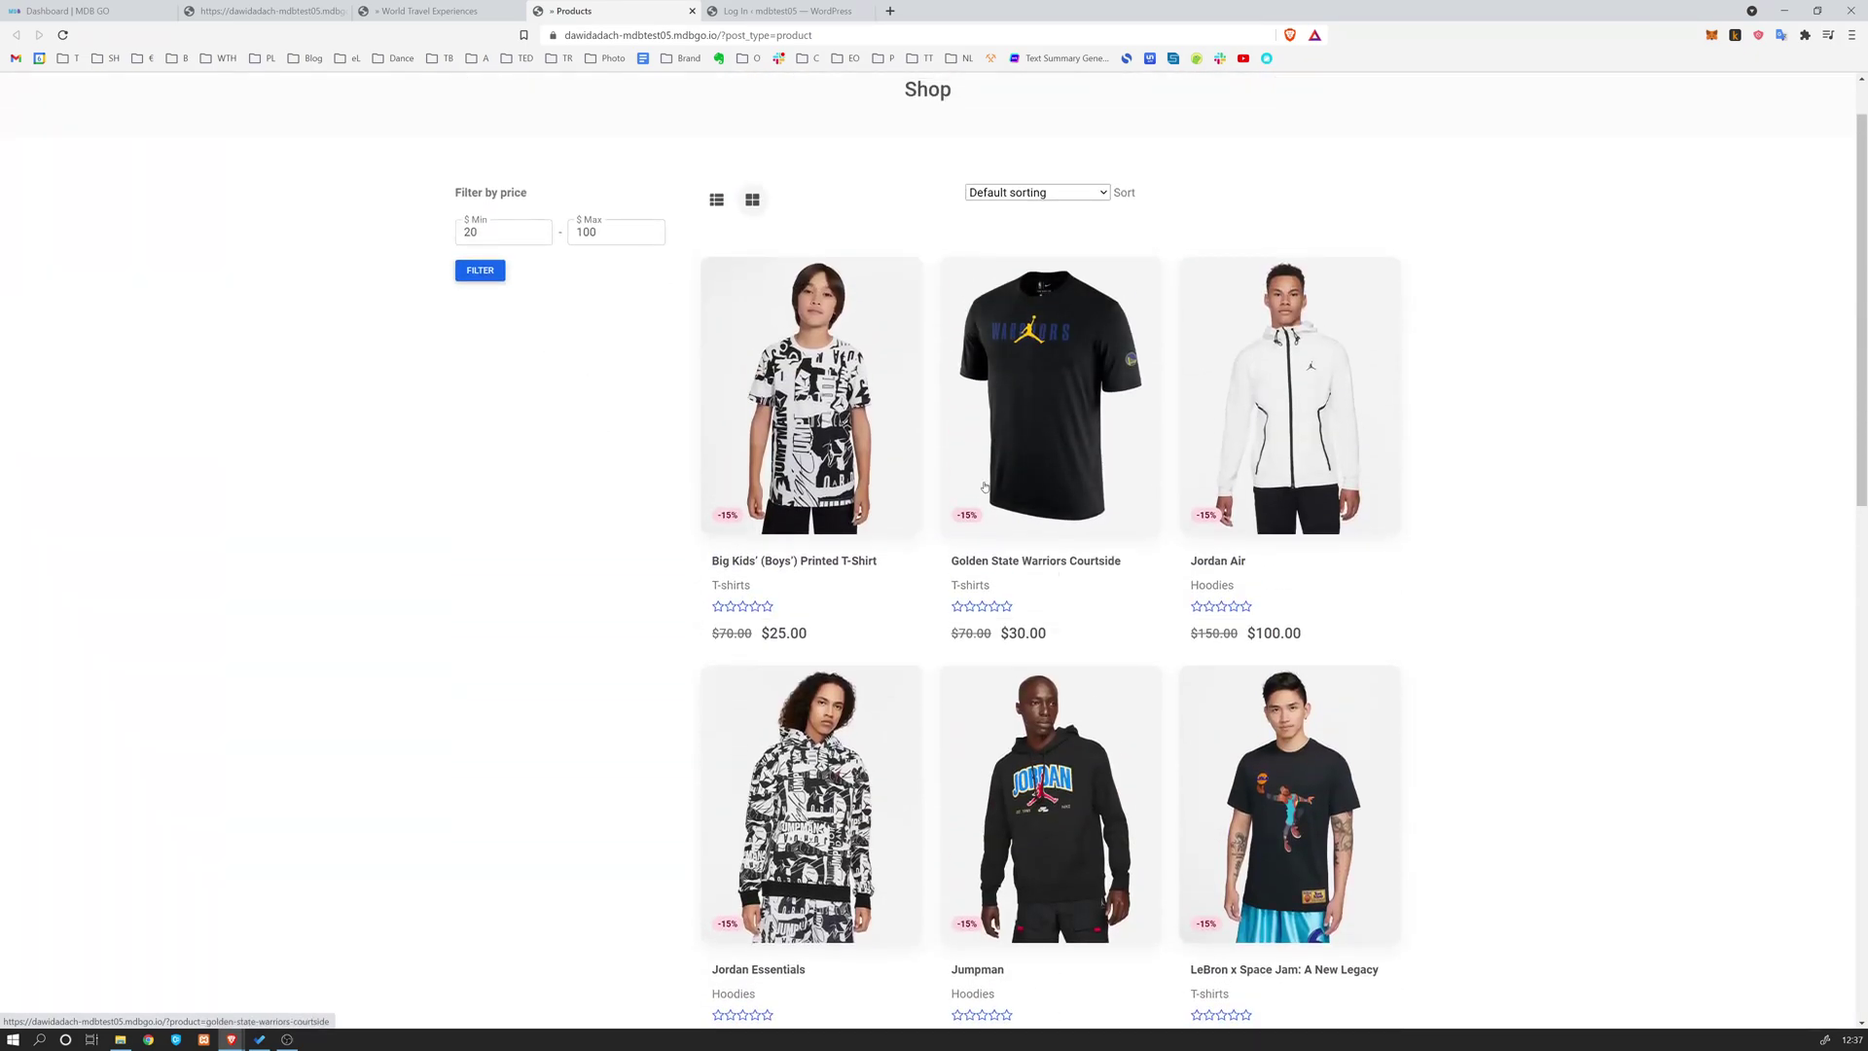
pyautogui.click(526, 236)
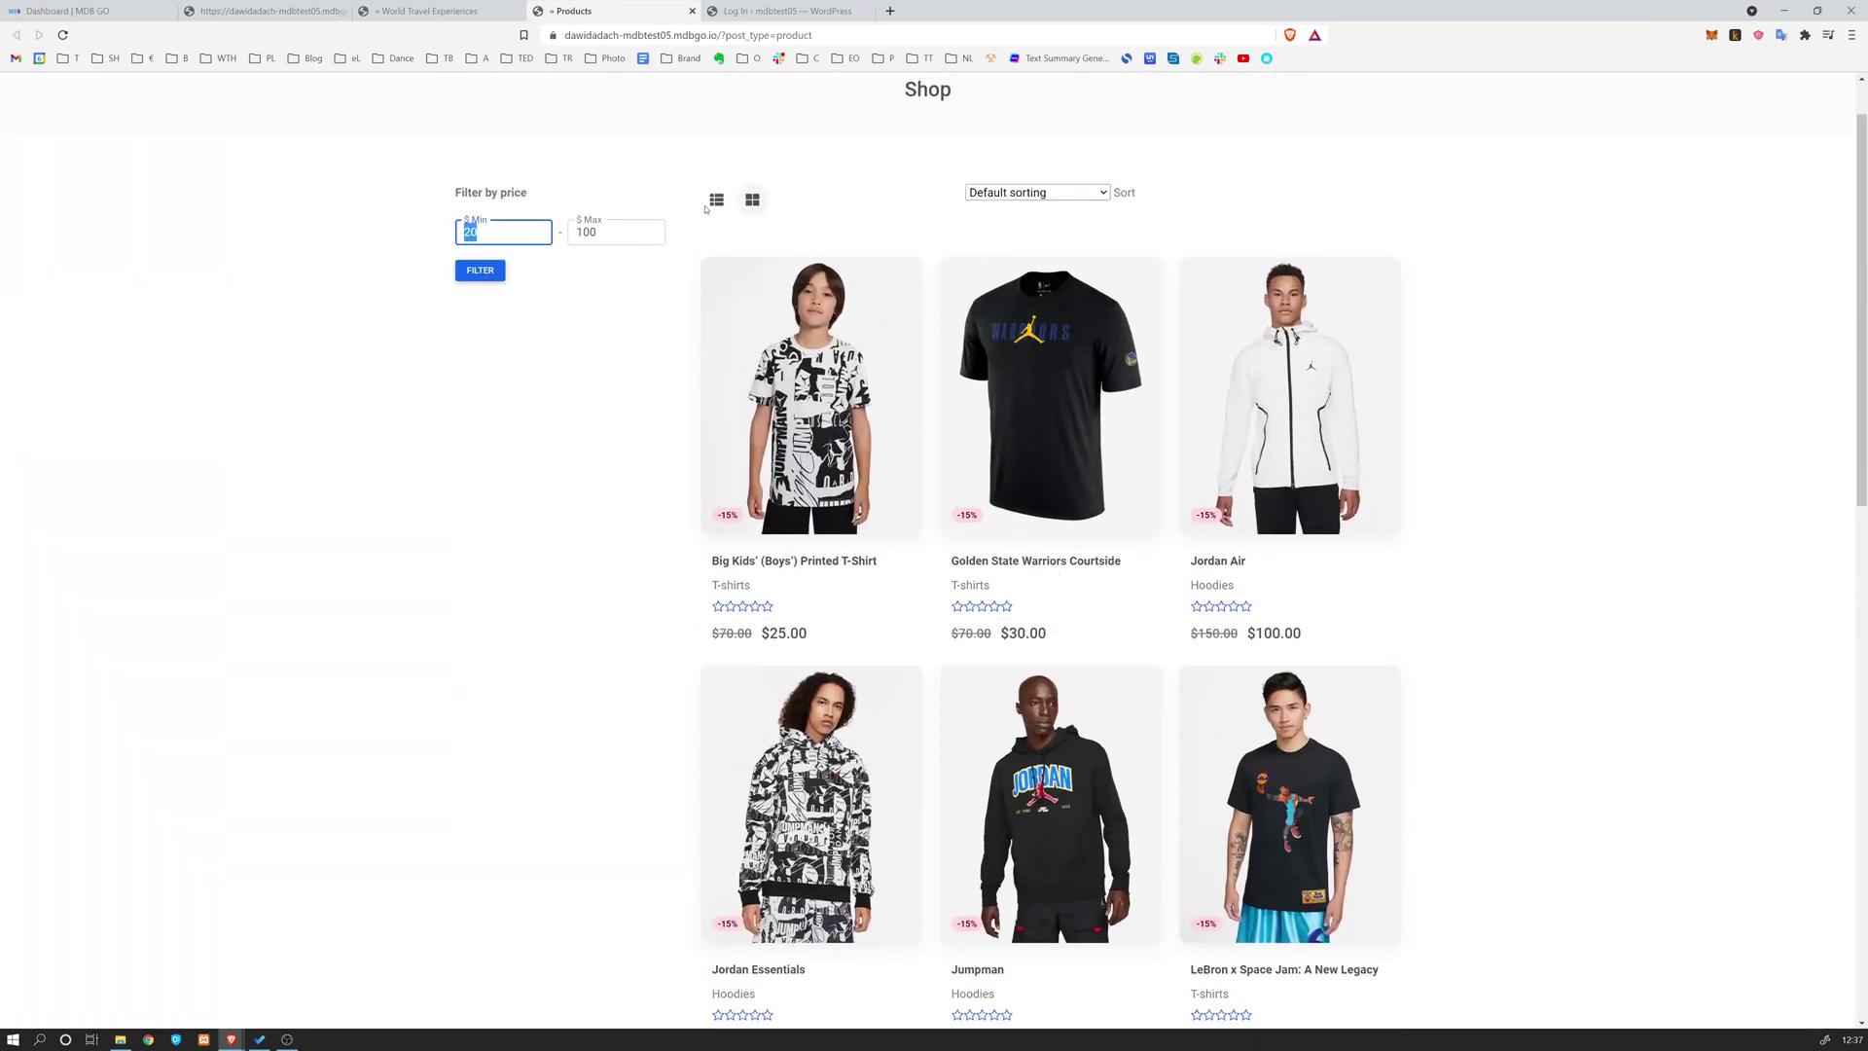
pyautogui.click(716, 204)
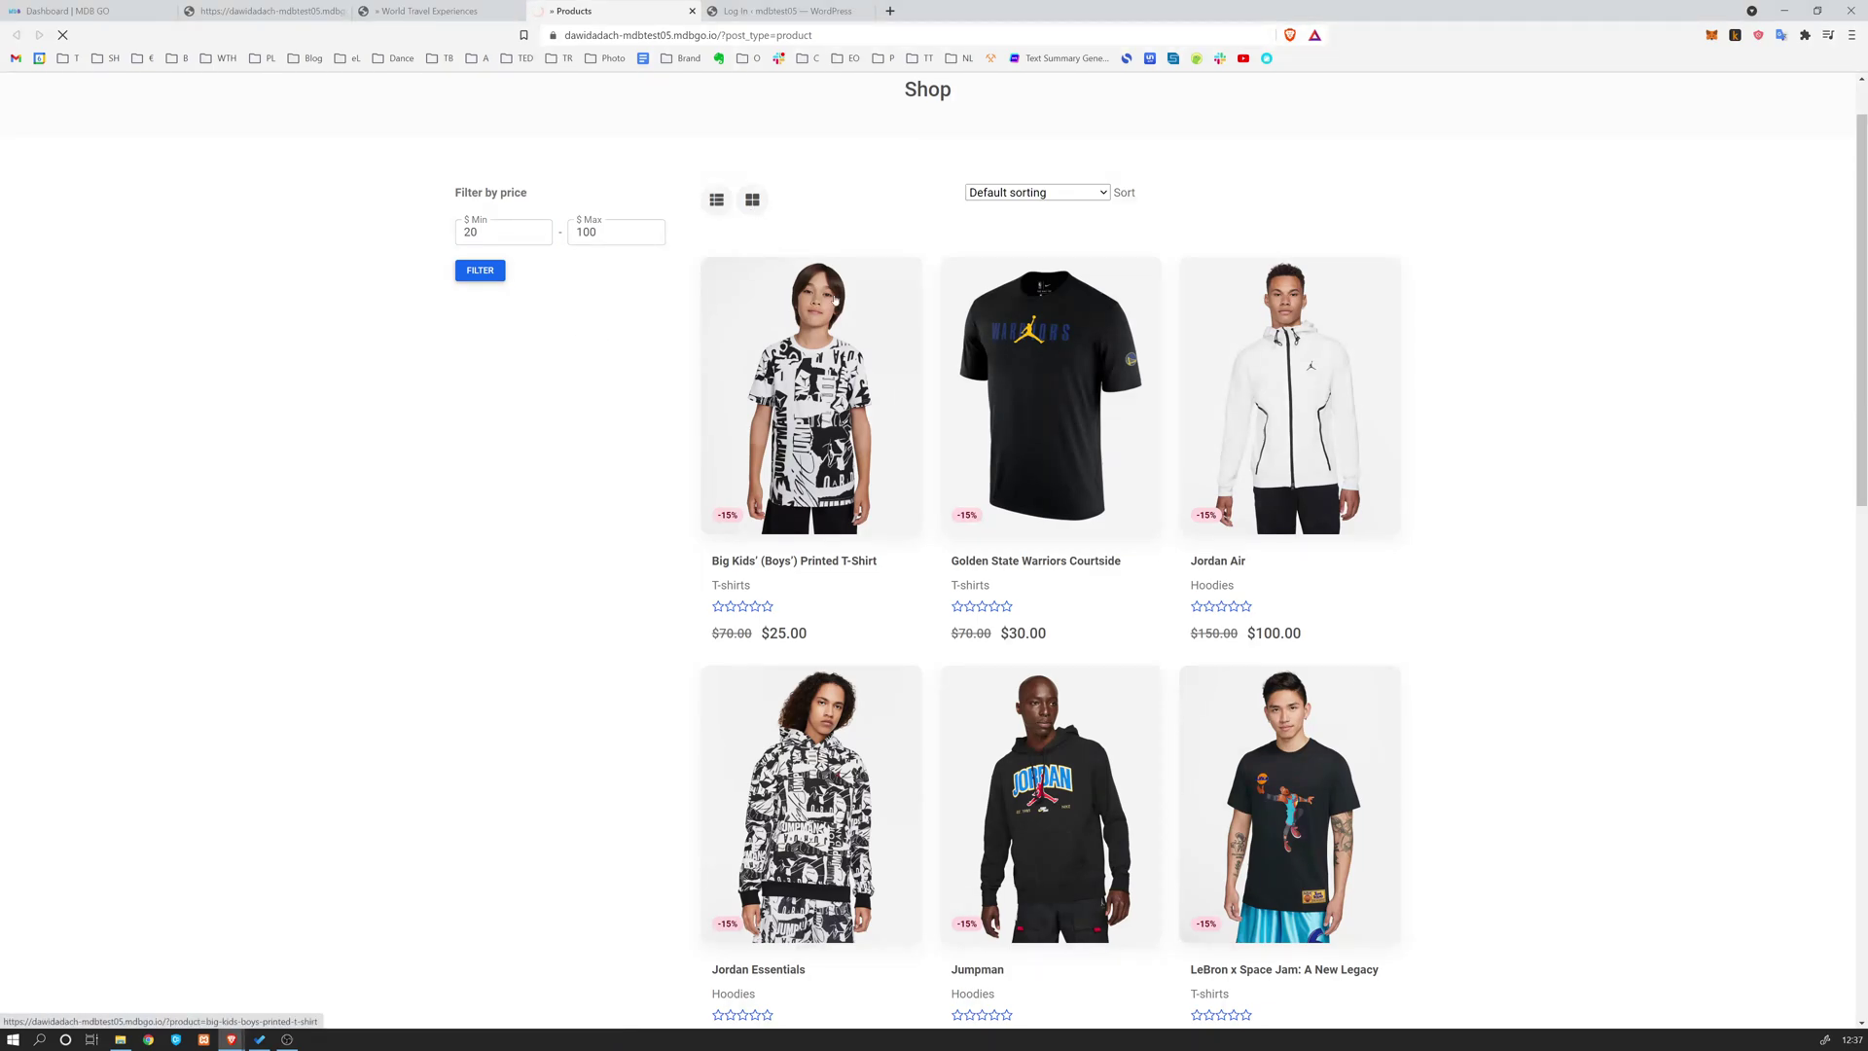
pyautogui.scroll(-3, 674, 467)
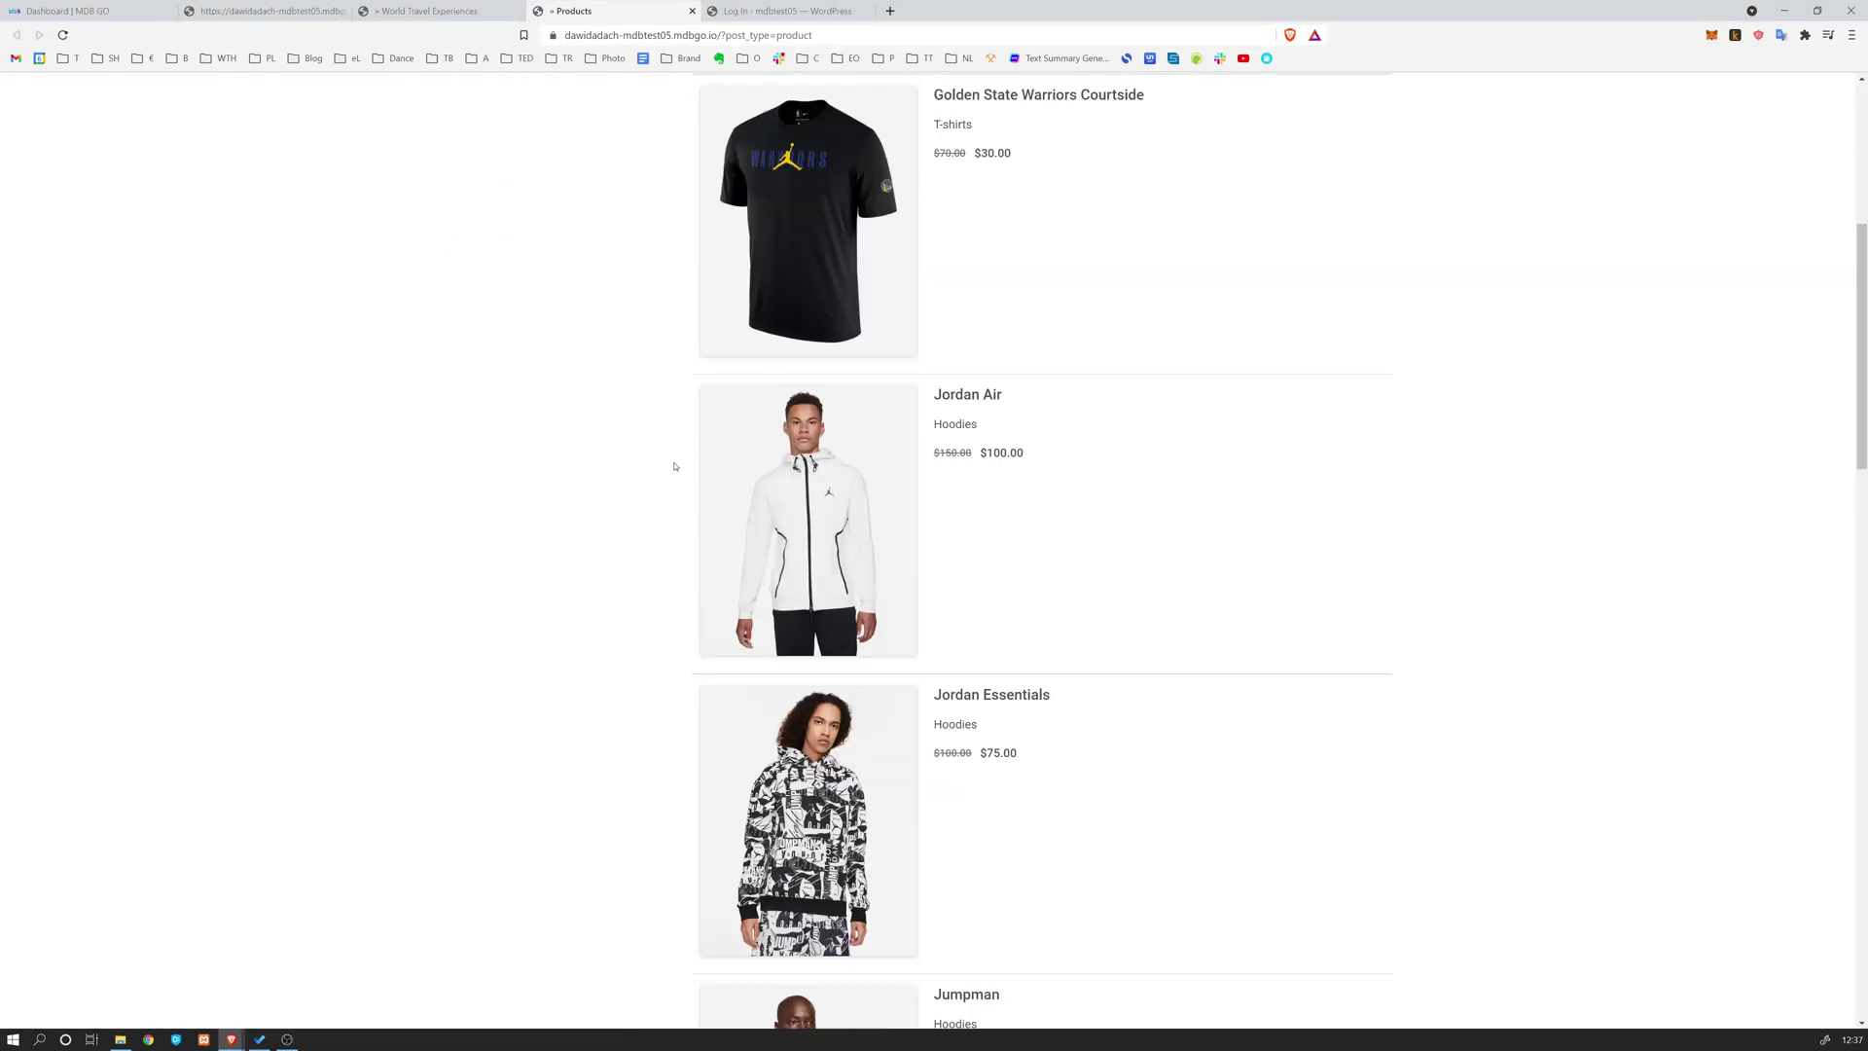
pyautogui.click(758, 279)
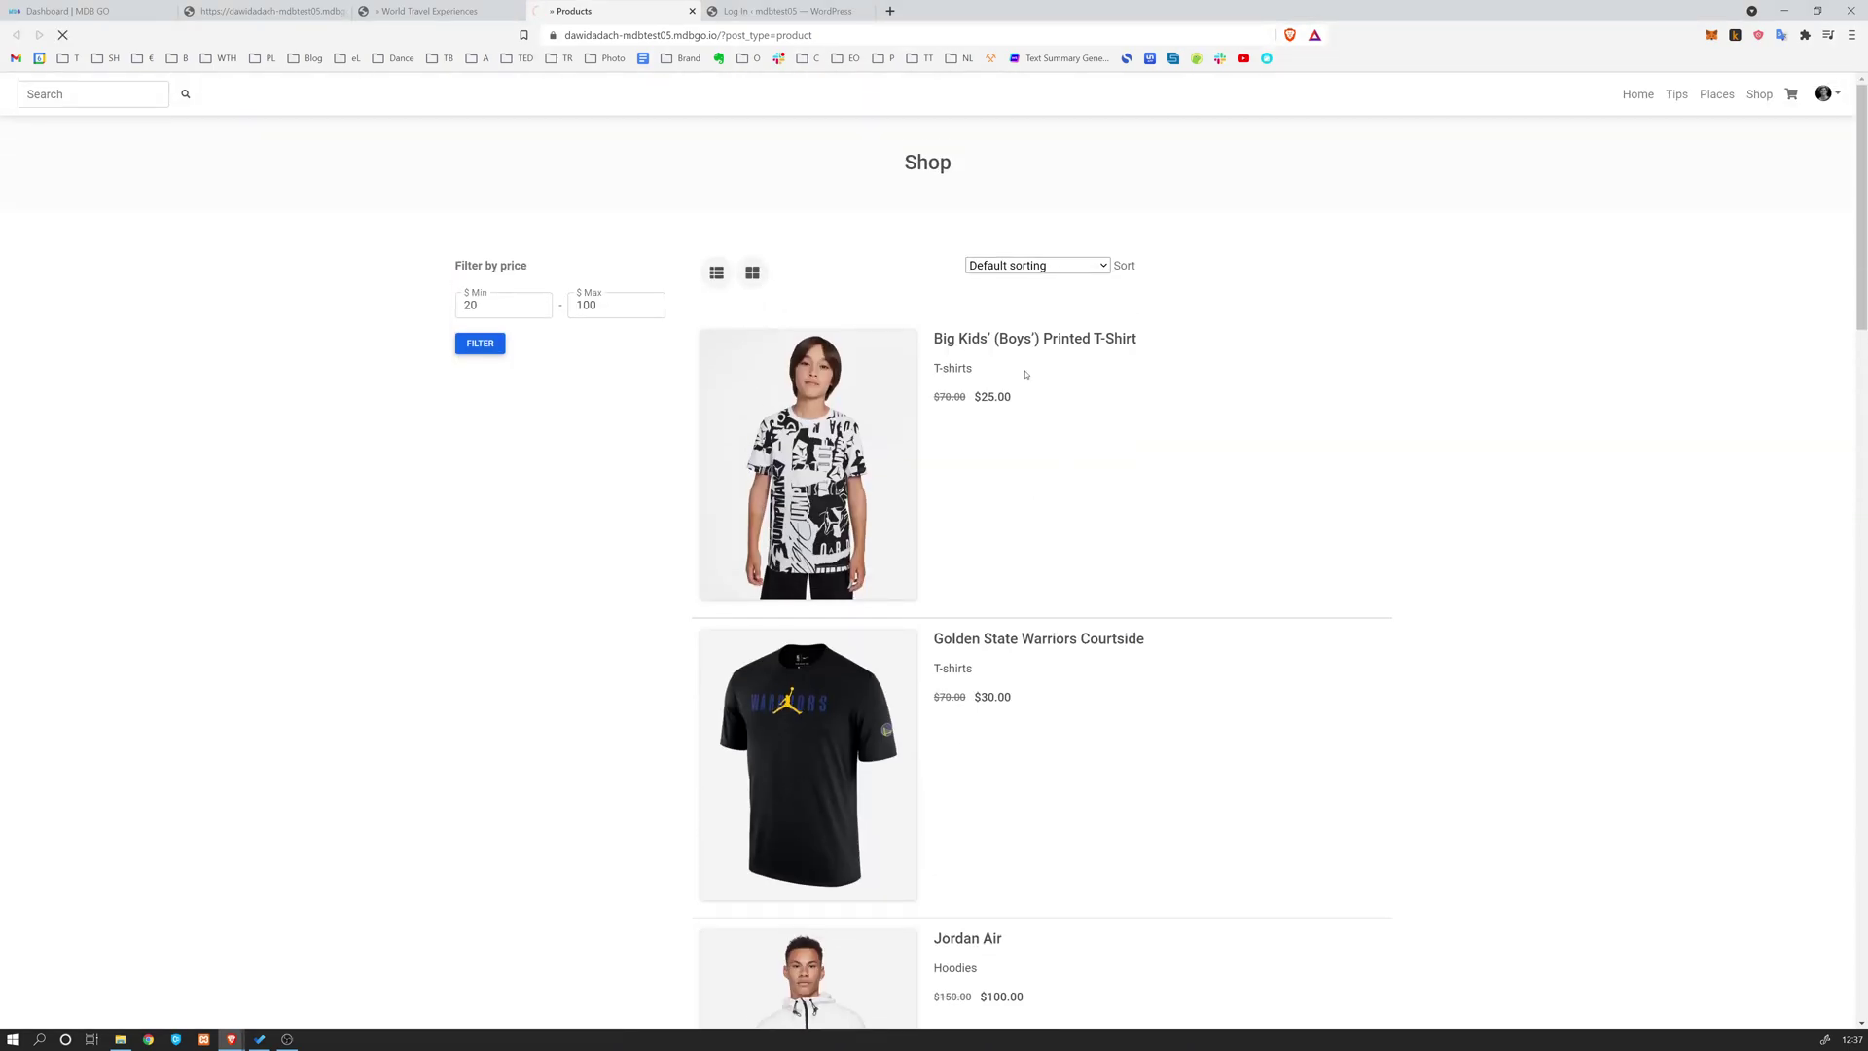
pyautogui.scroll(-10, 736, 417)
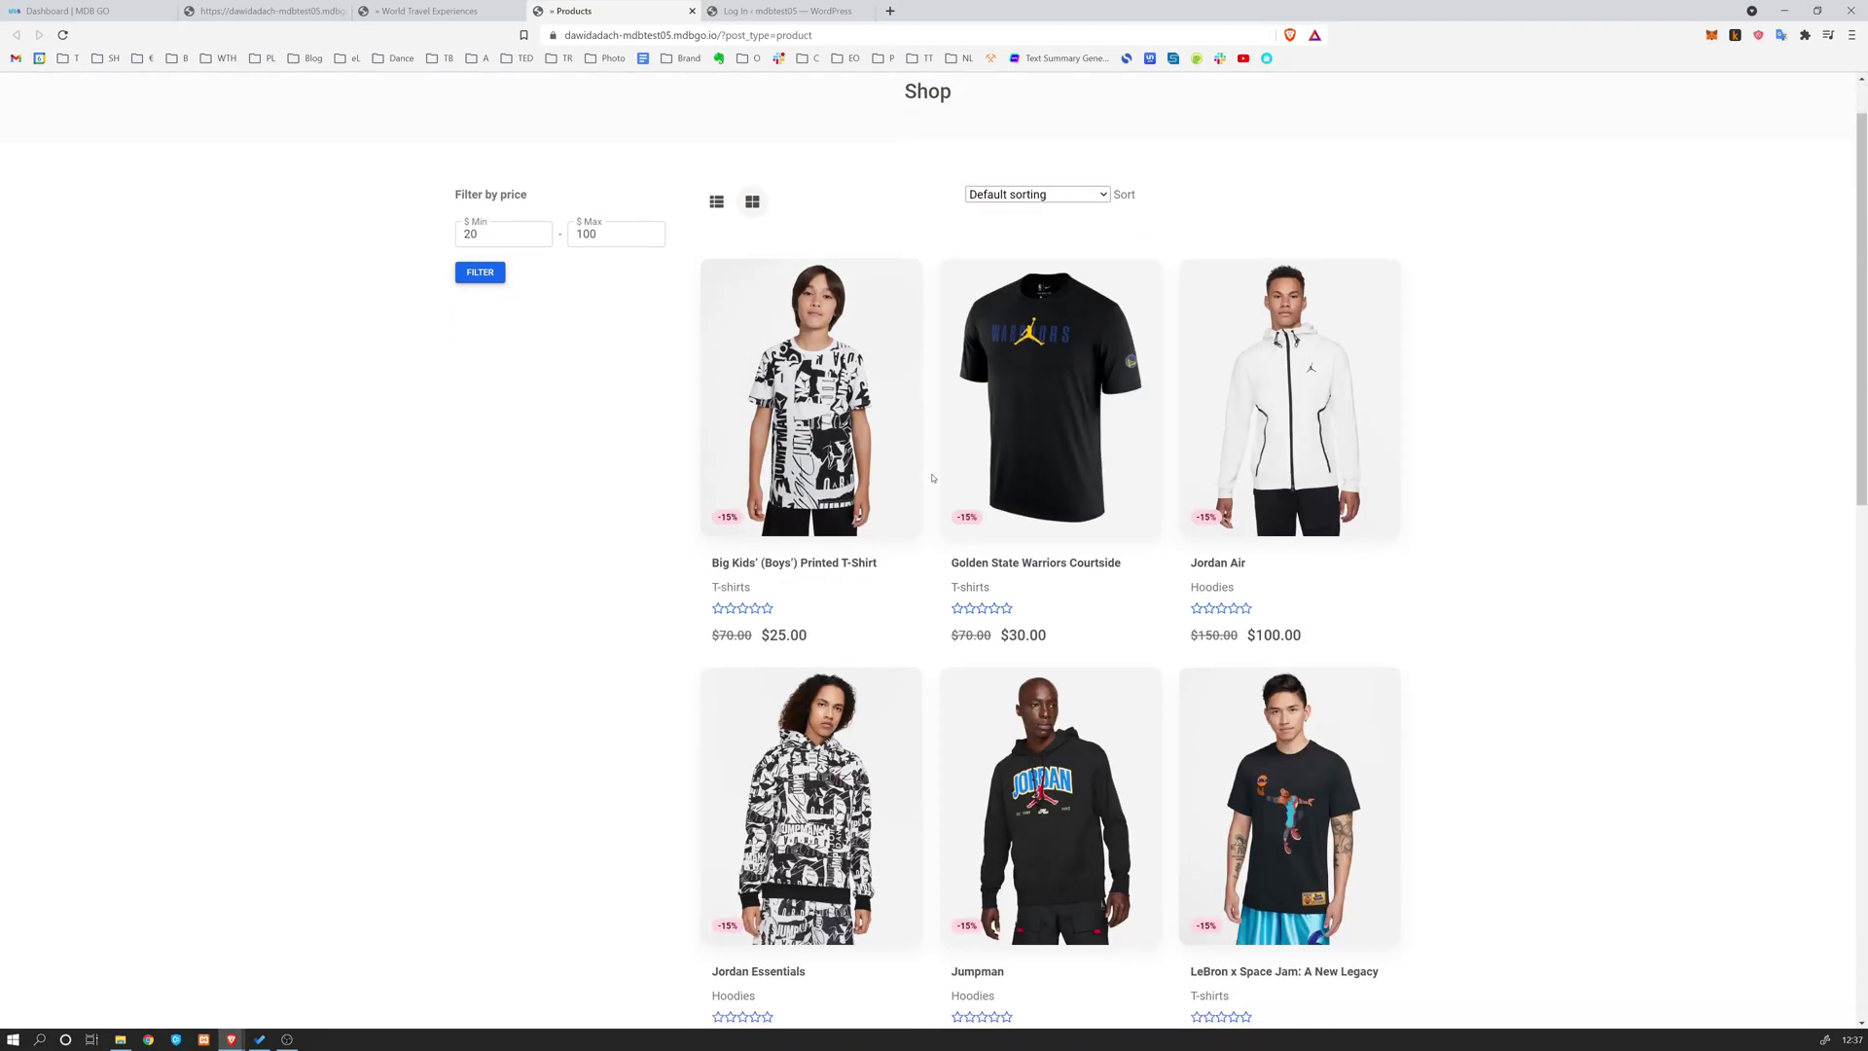
# Log in to the WordPress admin as admin with the site password
pyautogui.click(790, 10)
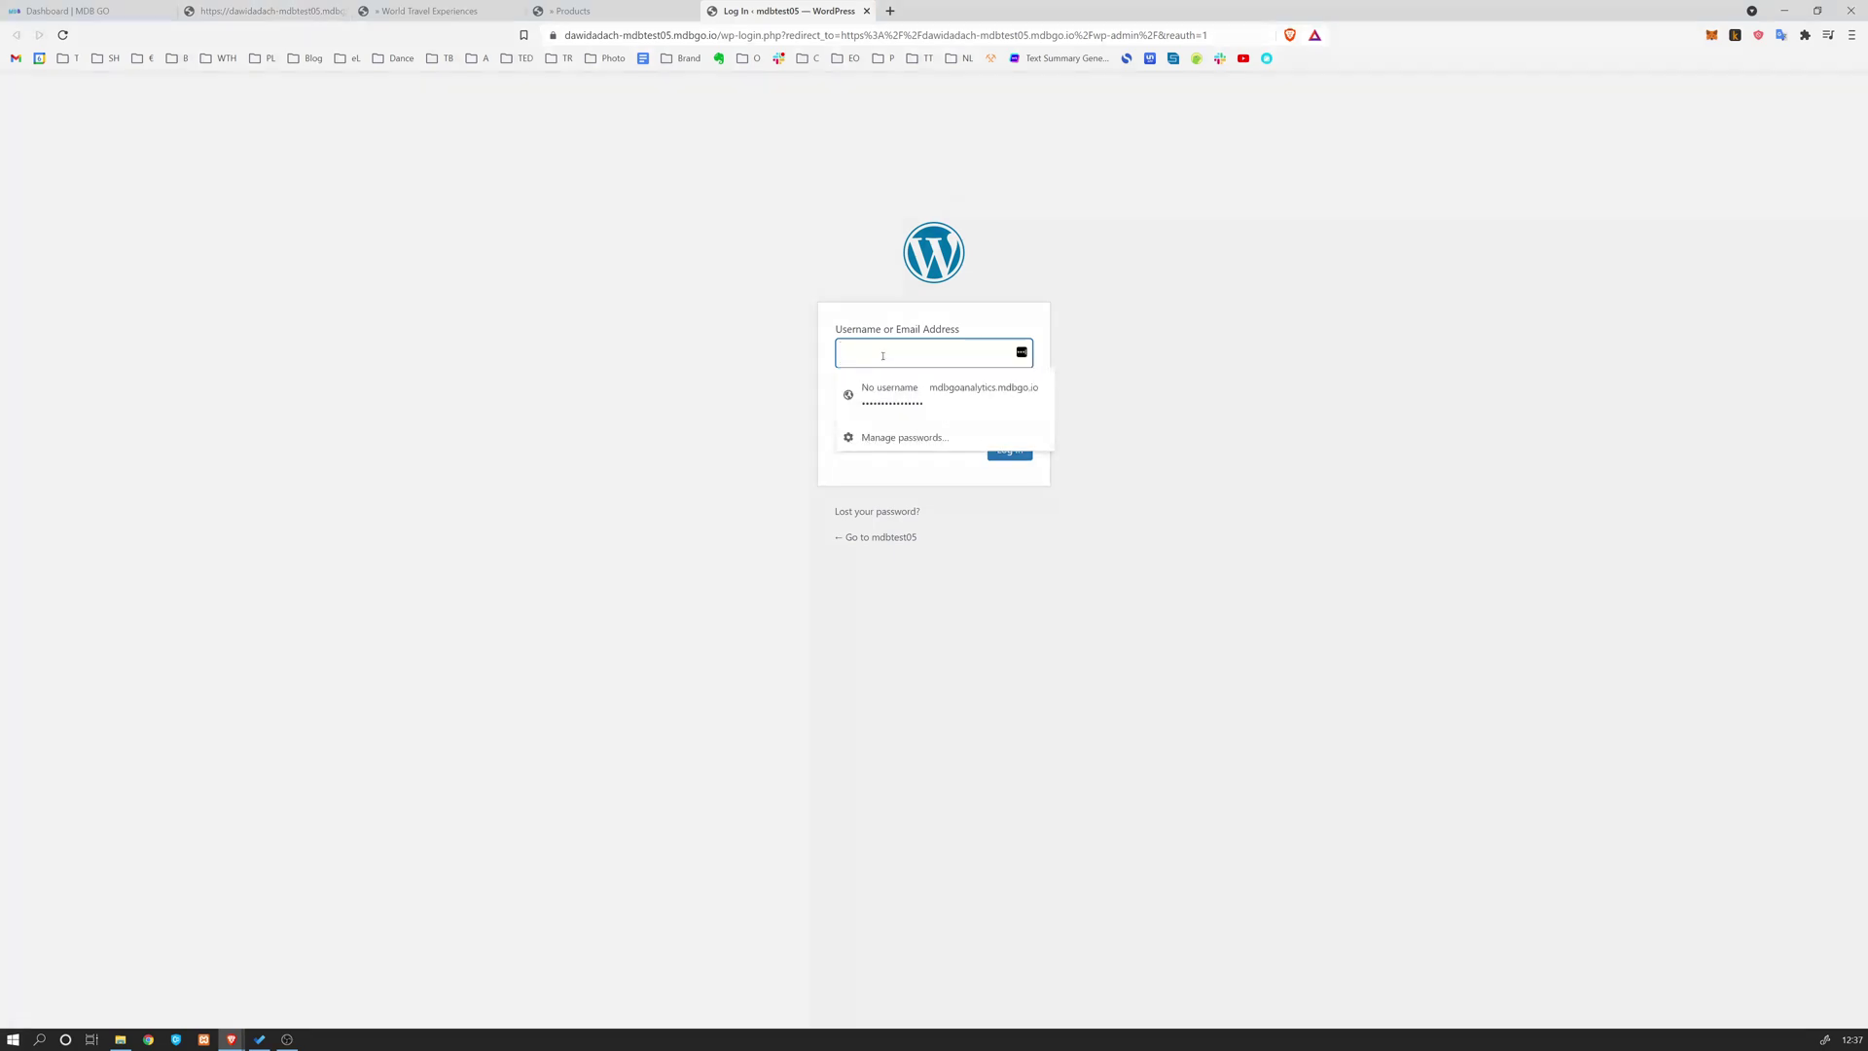
pyautogui.write('admin')
pyautogui.press('Tab')
pyautogui.write('••••••••')
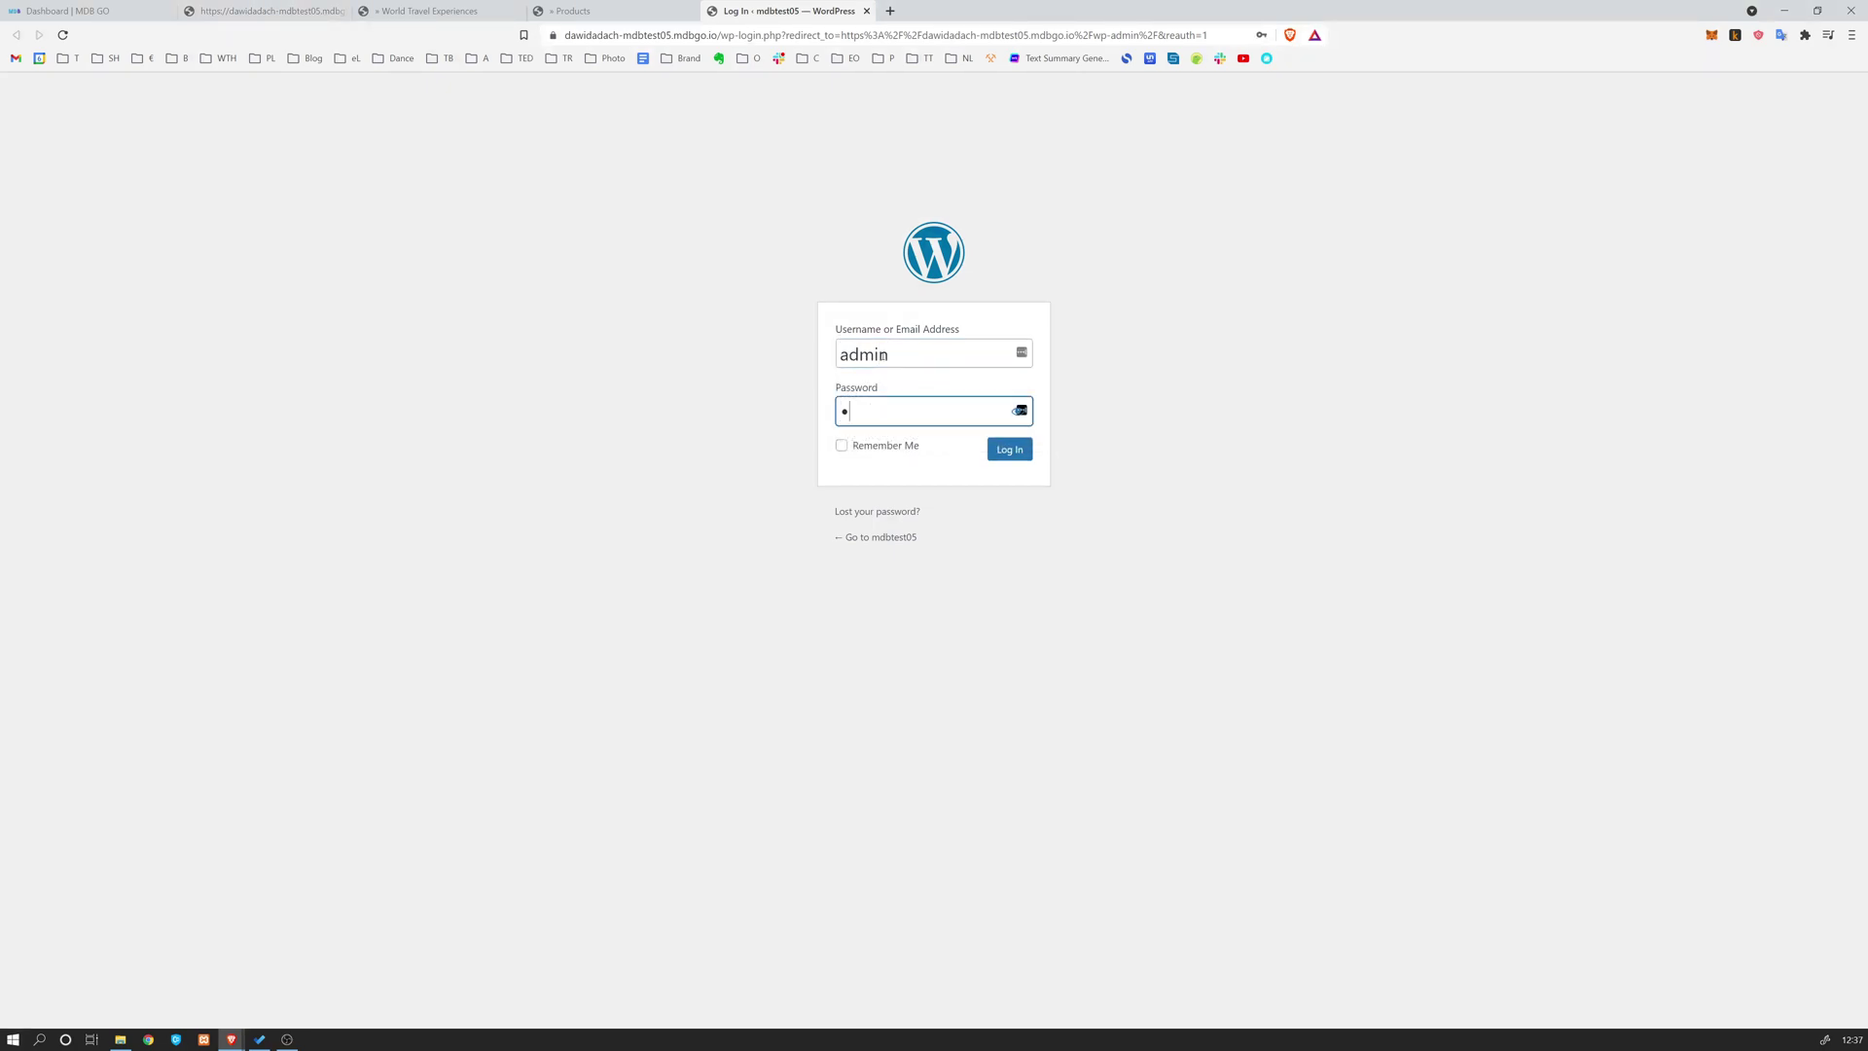
pyautogui.press('Return')
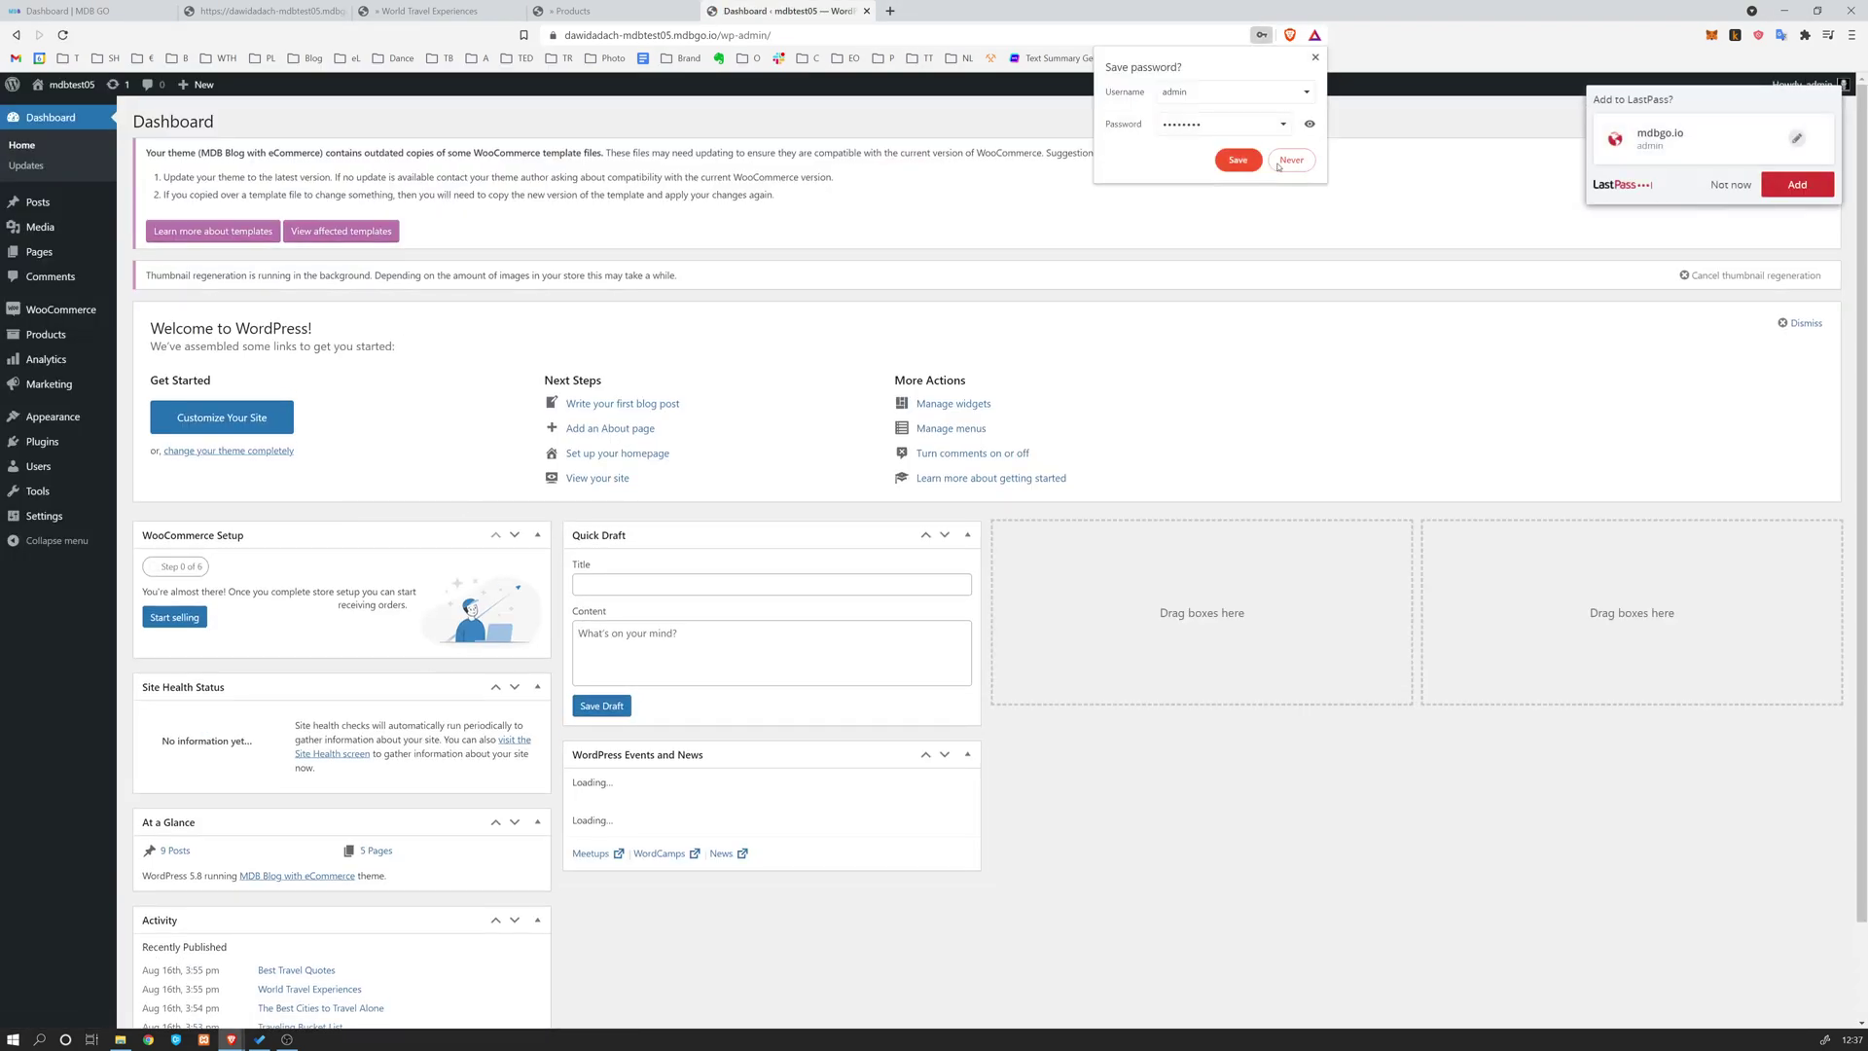
# Decline both password-save offers and open the Products list in a new tab
pyautogui.click(1315, 59)
pyautogui.click(1732, 191)
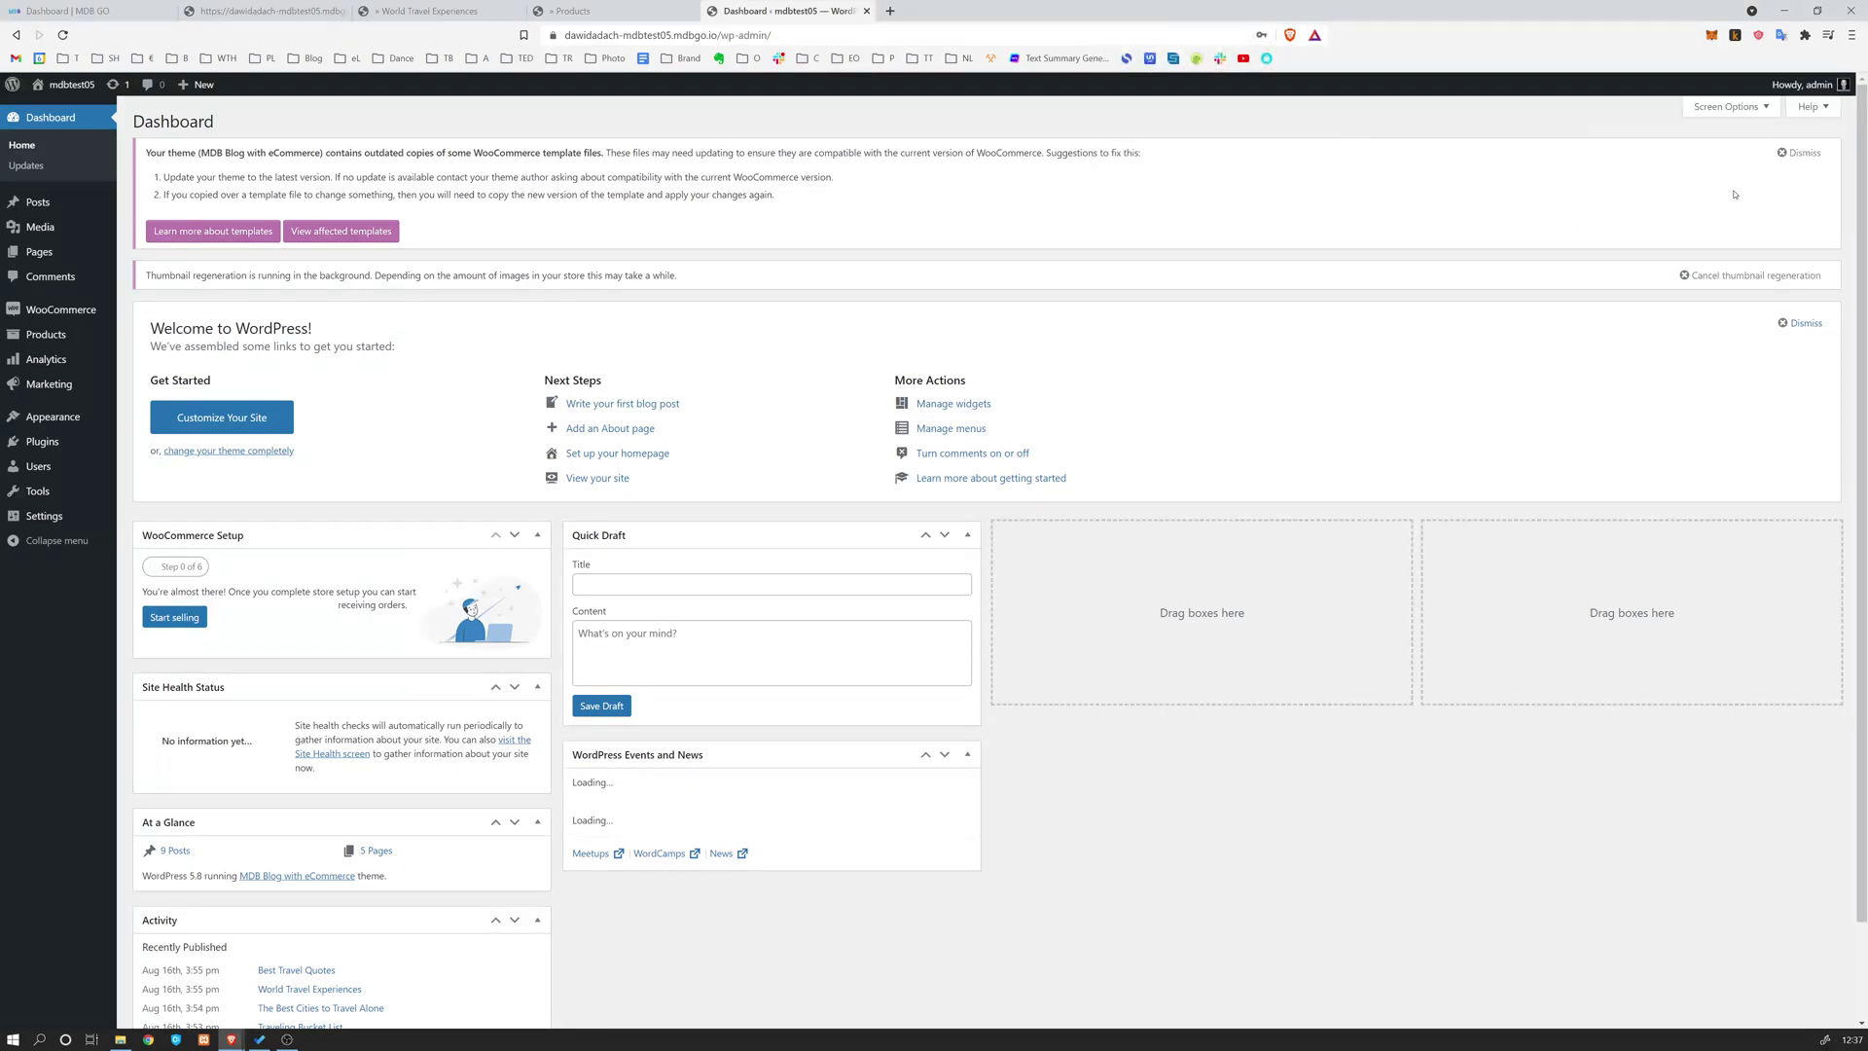
pyautogui.moveTo(58, 314)
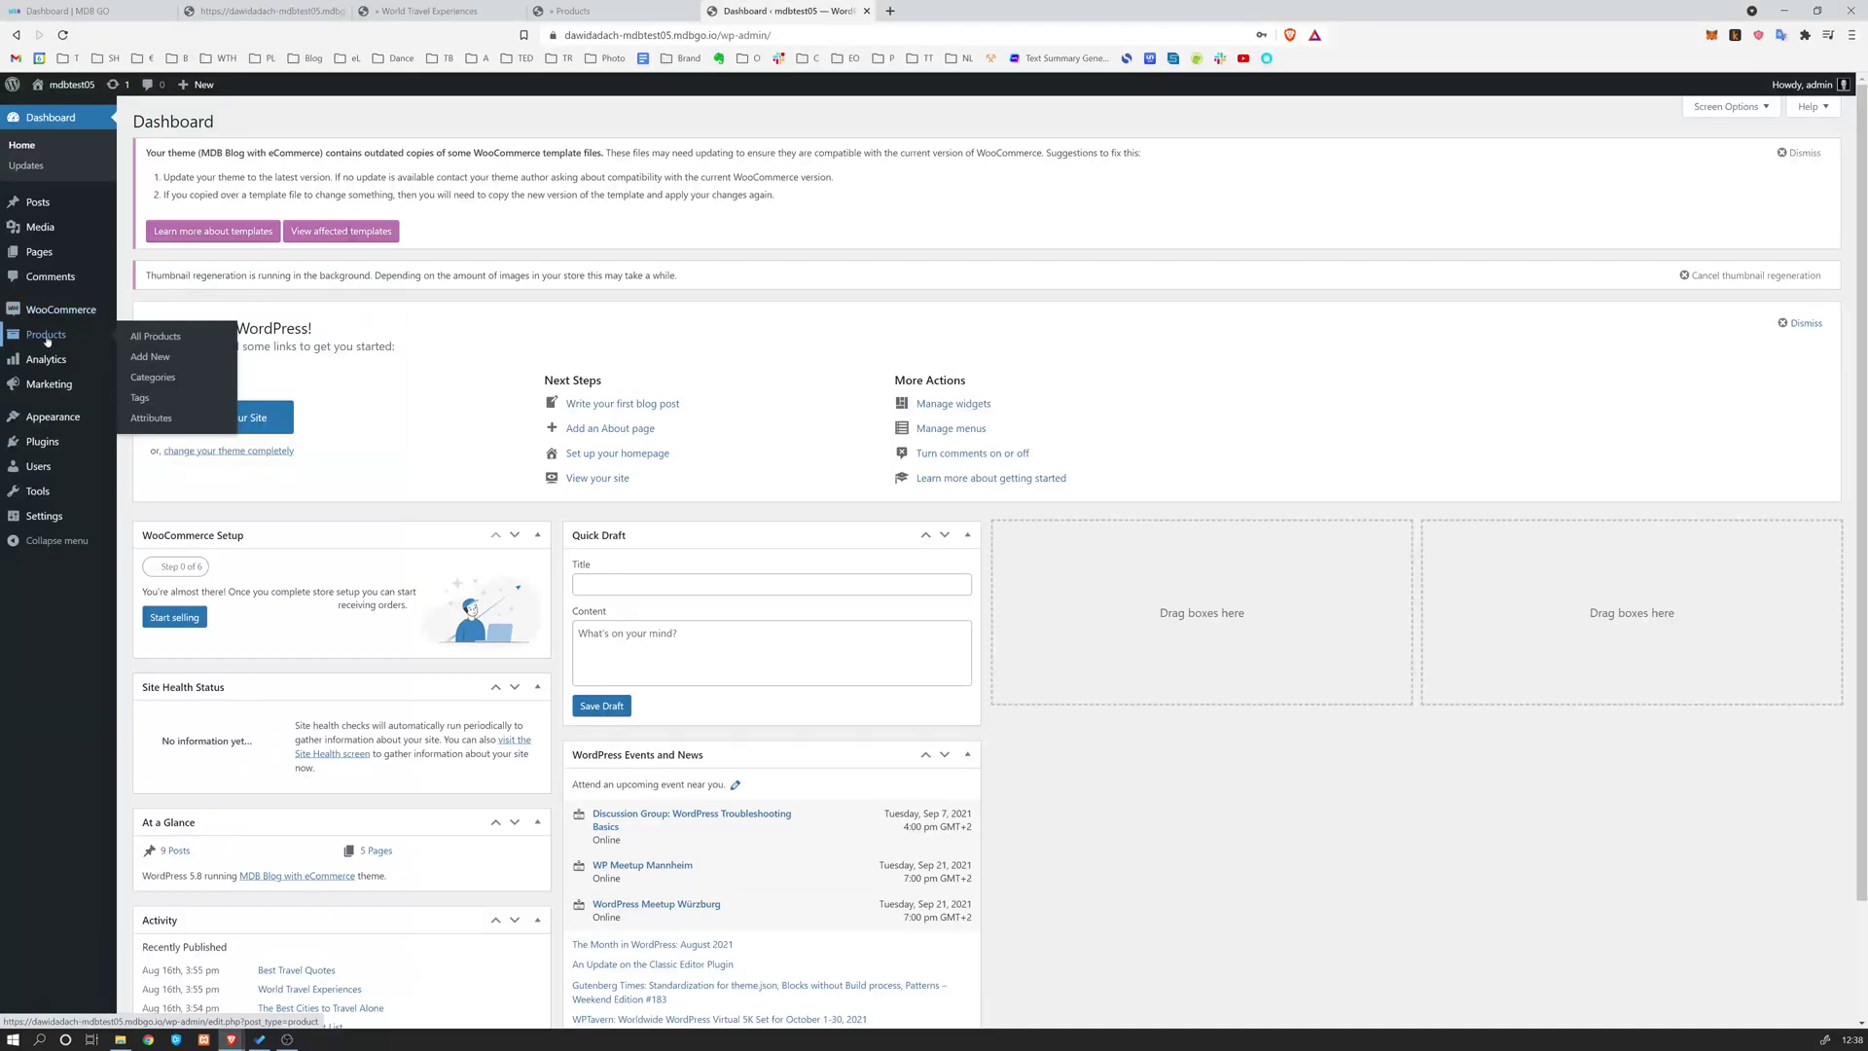
pyautogui.middleClick(47, 340)
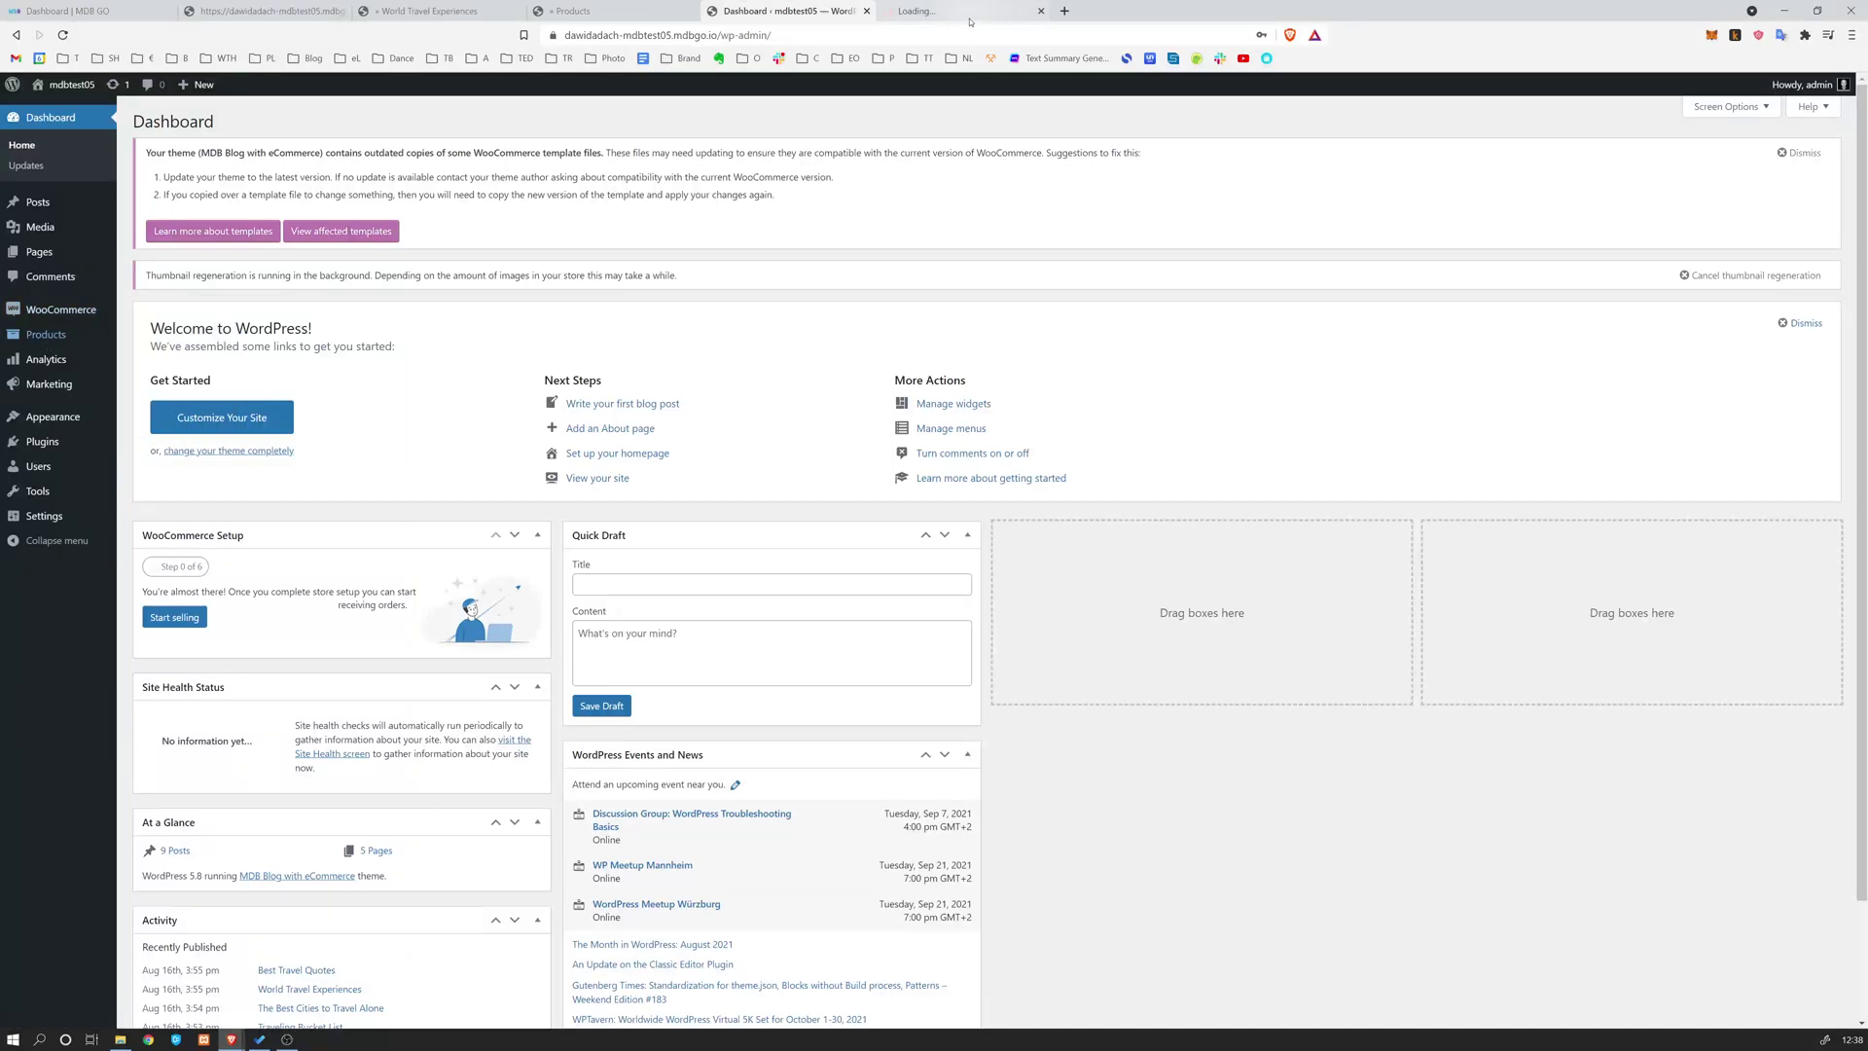
pyautogui.click(914, 11)
pyautogui.click(833, 12)
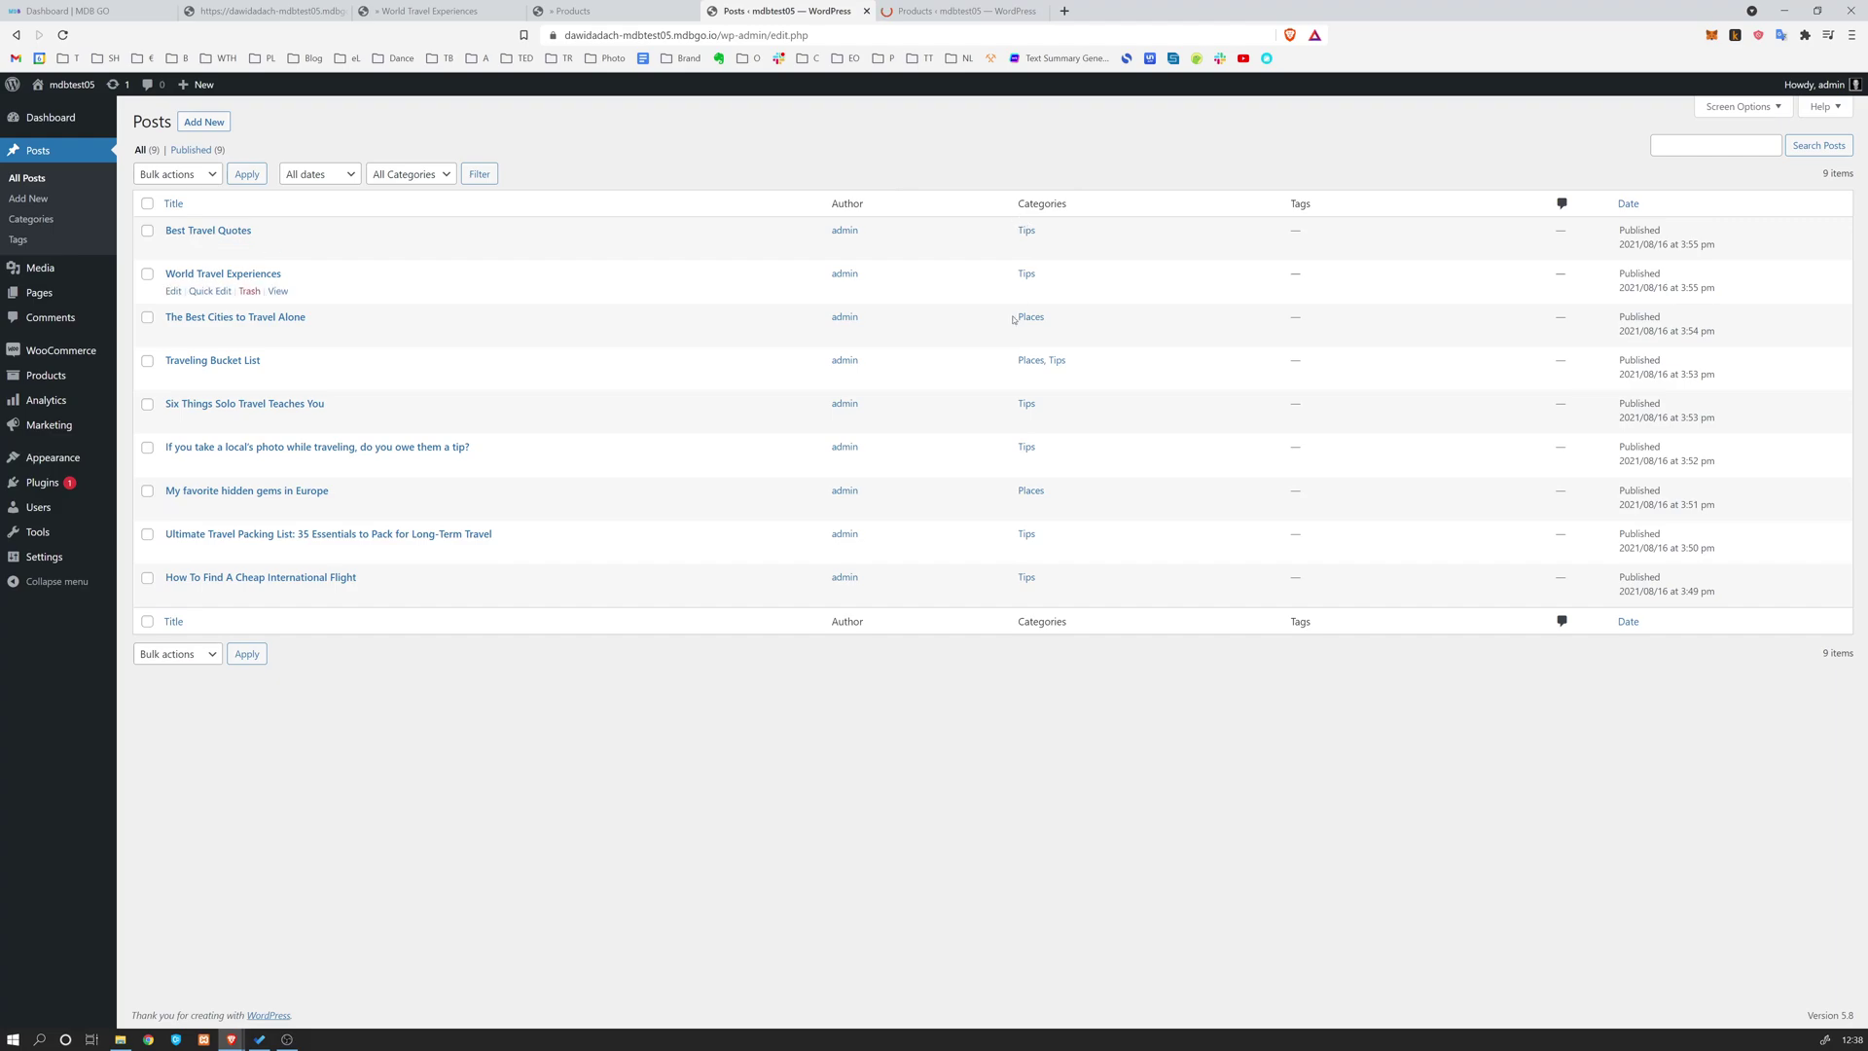
# Open the Best Travel Quotes editor, Customizer, Widgets and Menus screens in new tabs
pyautogui.middleClick(173, 247)
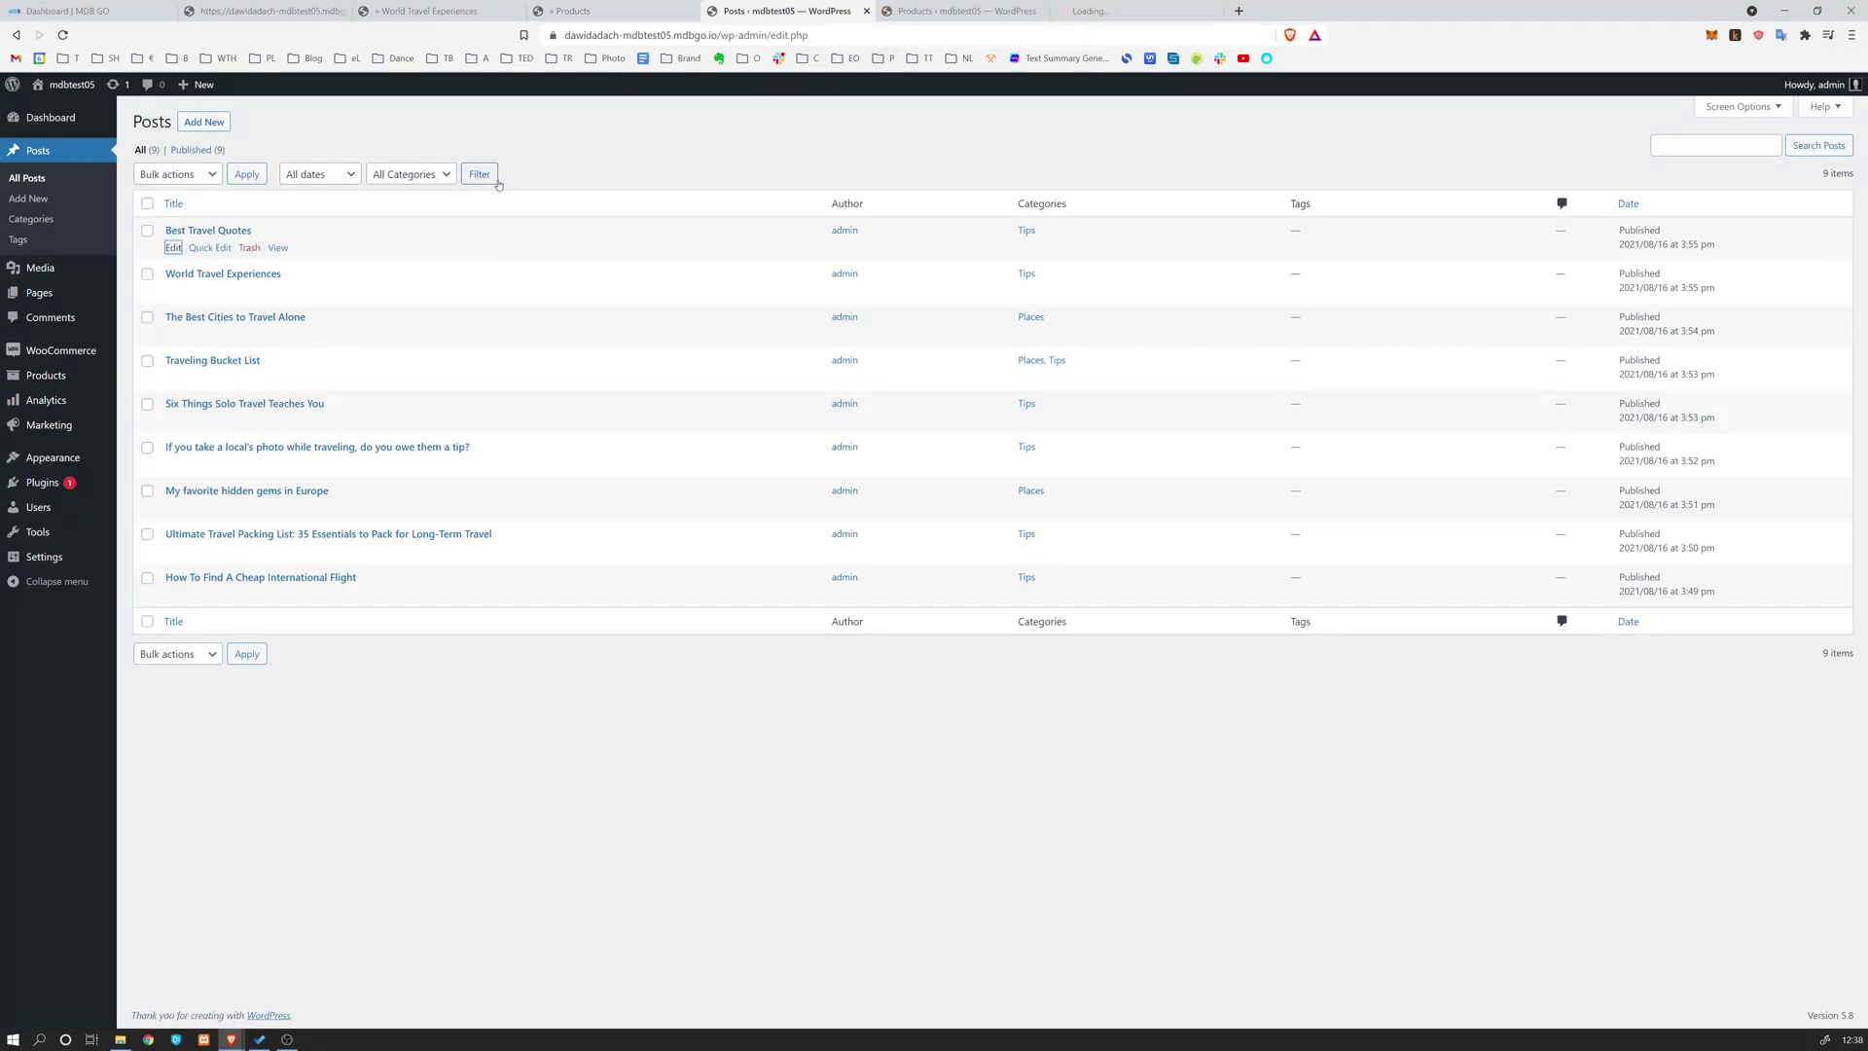
pyautogui.moveTo(62, 458)
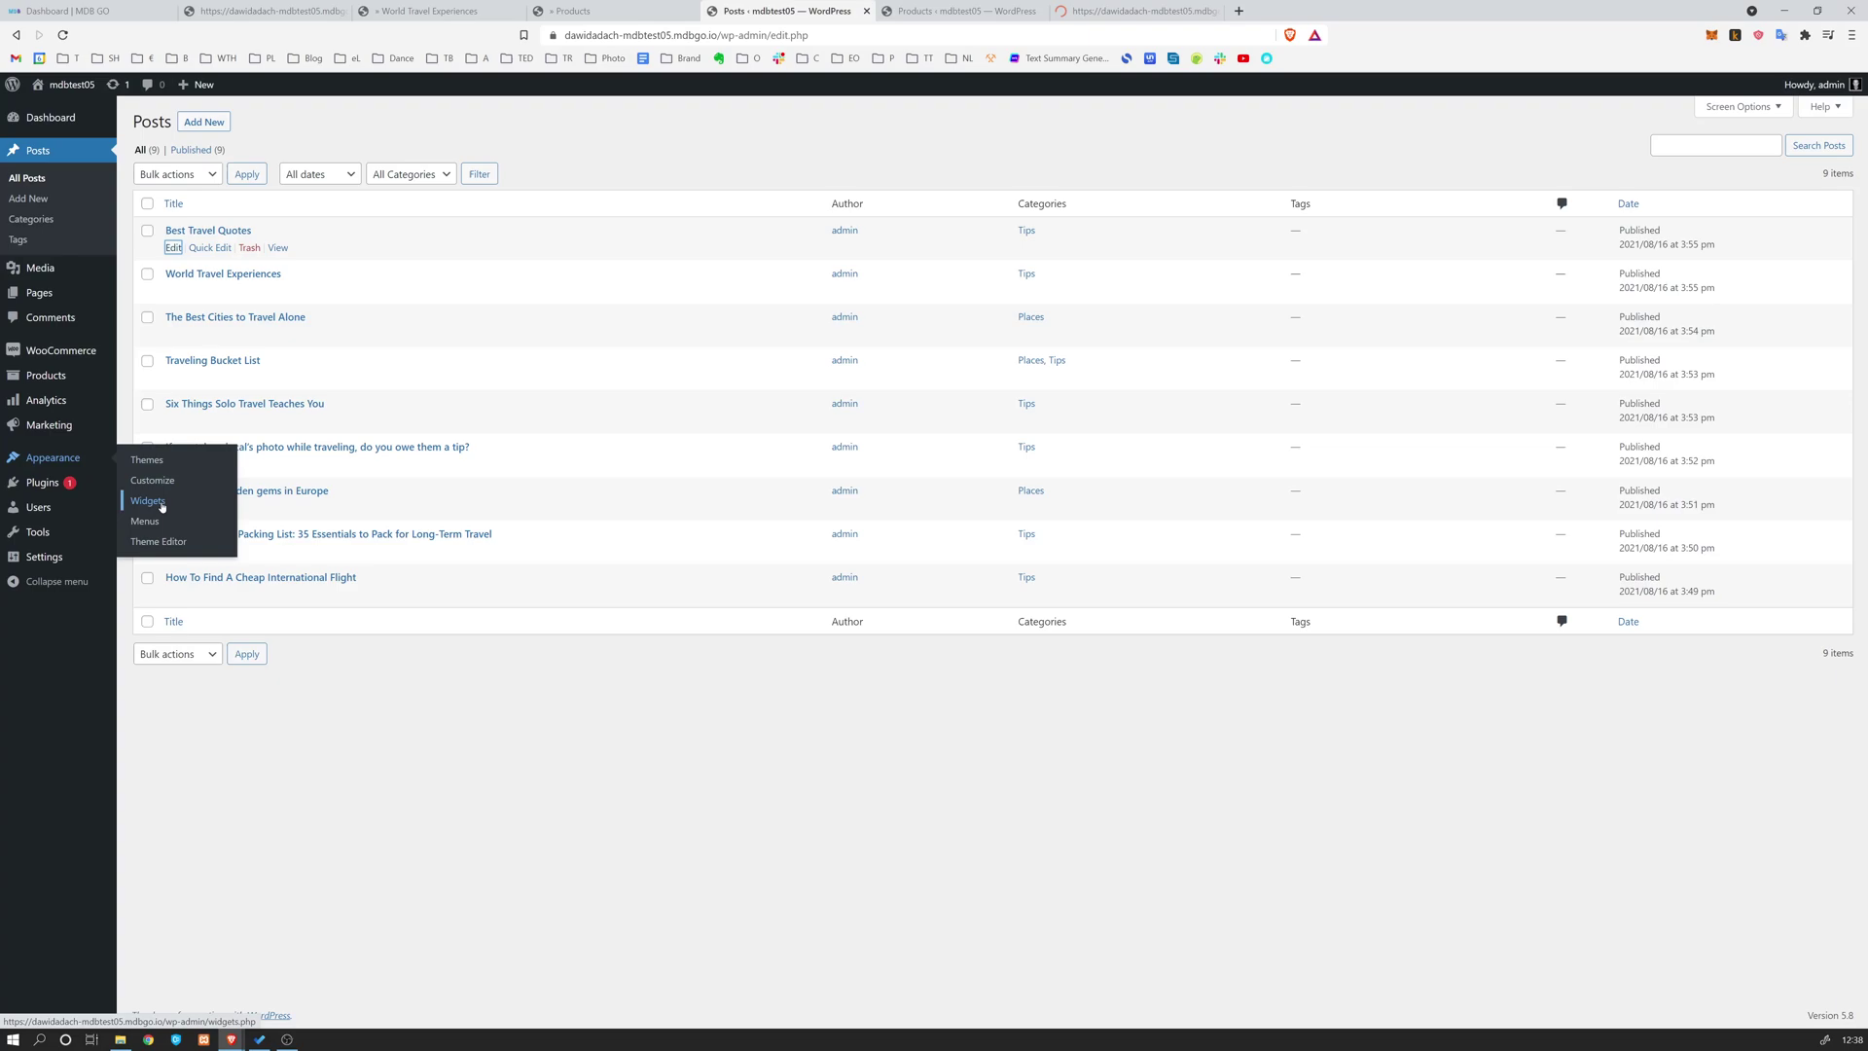
pyautogui.middleClick(162, 482)
pyautogui.middleClick(150, 501)
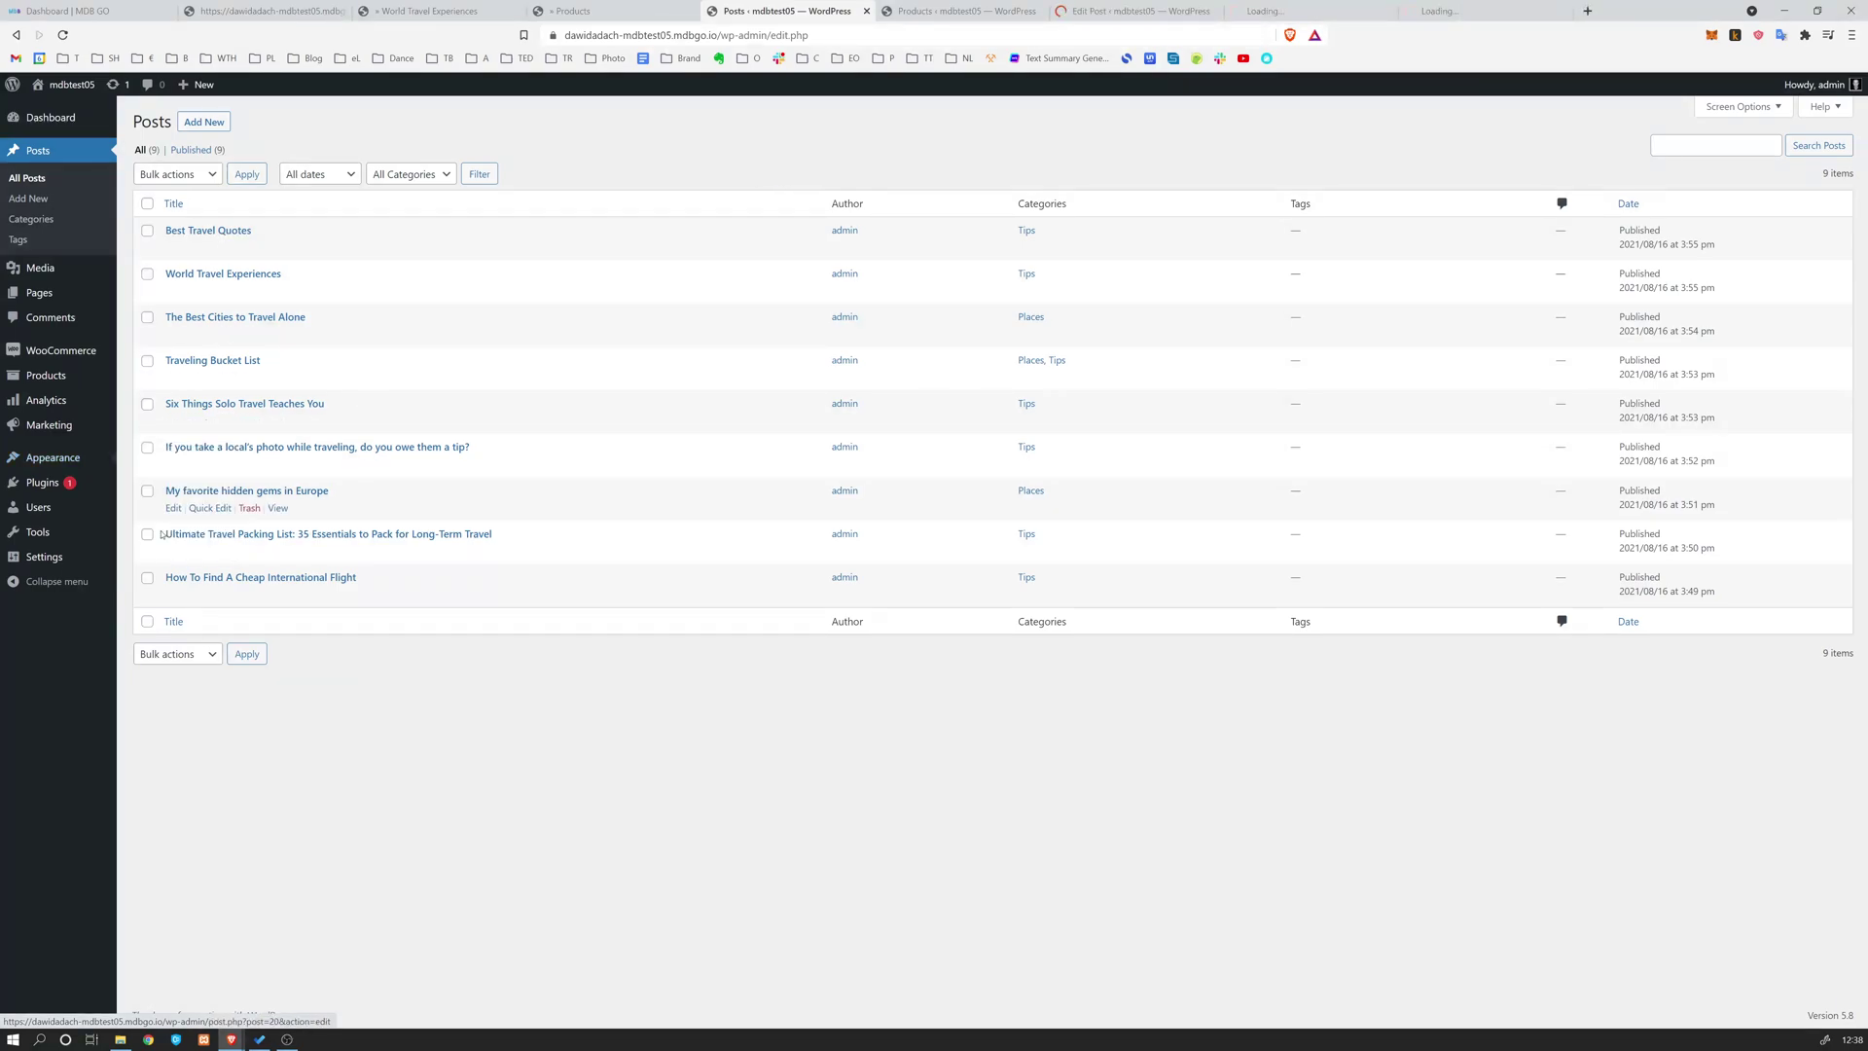
pyautogui.middleClick(144, 521)
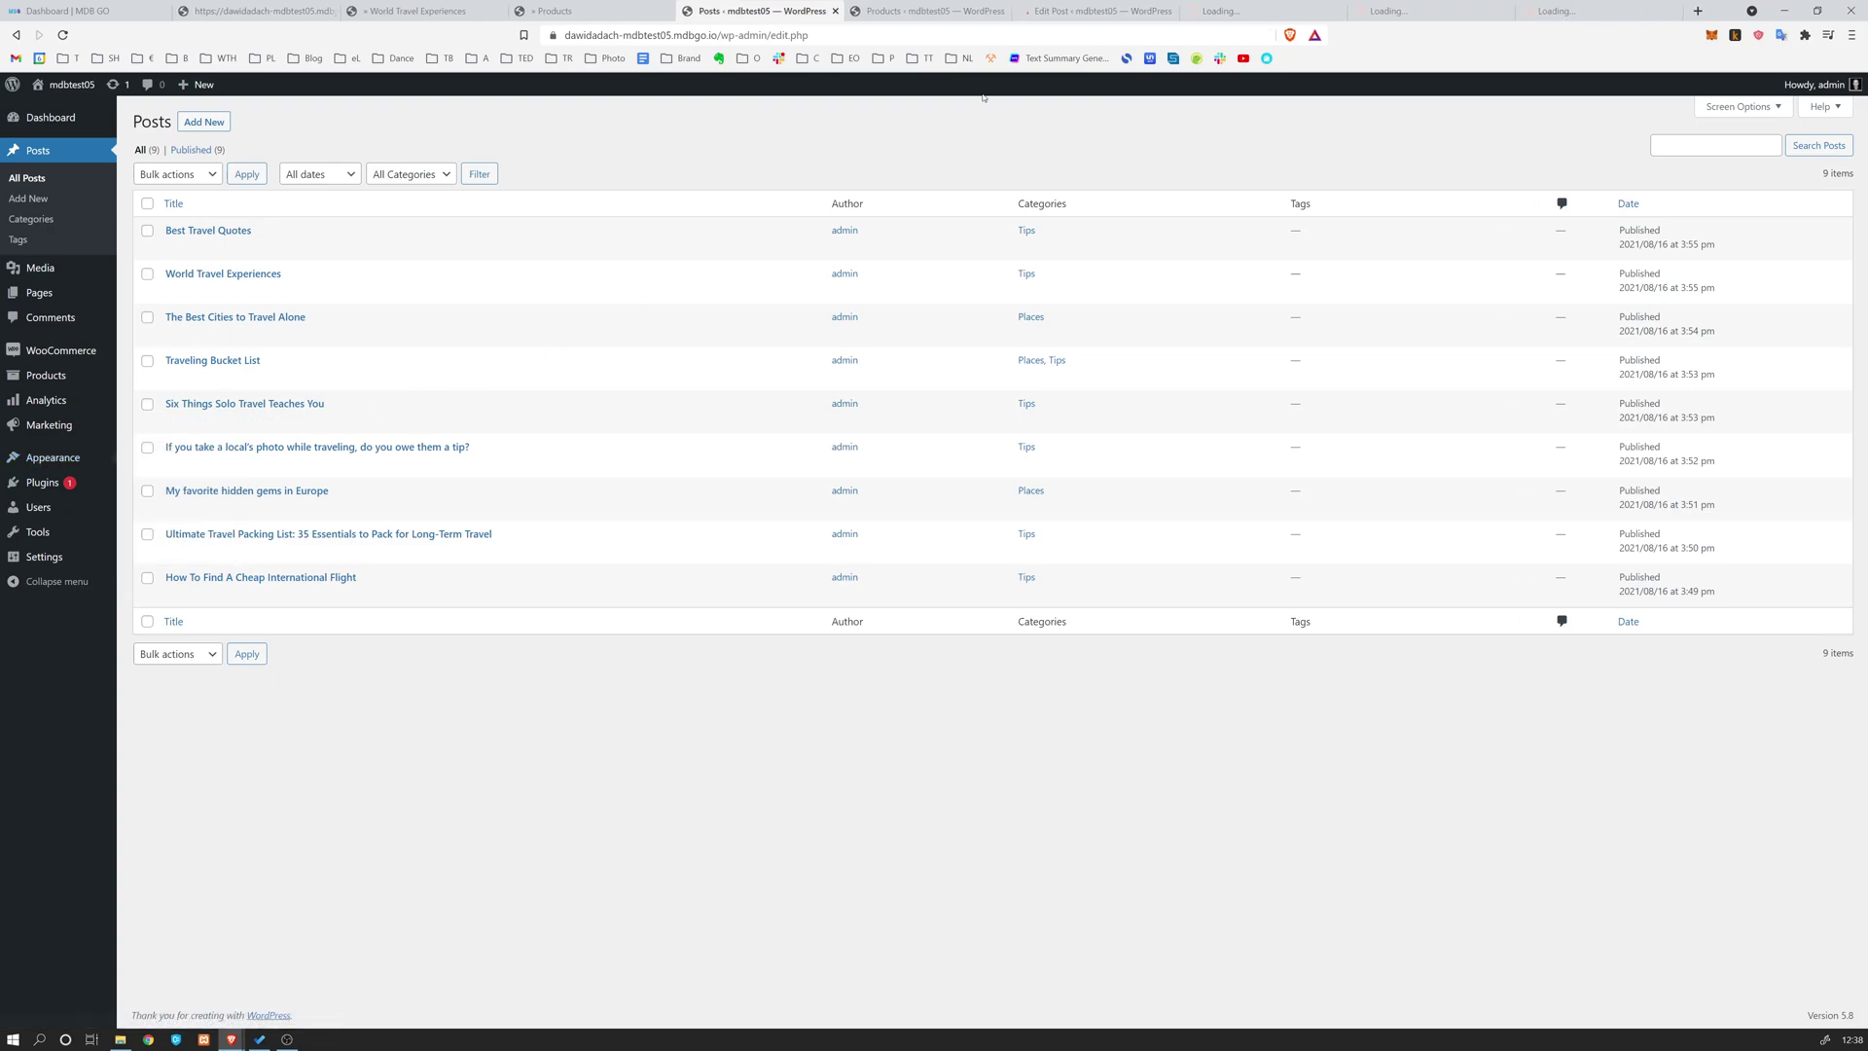
pyautogui.hotkey('ctrl', 'Tab')
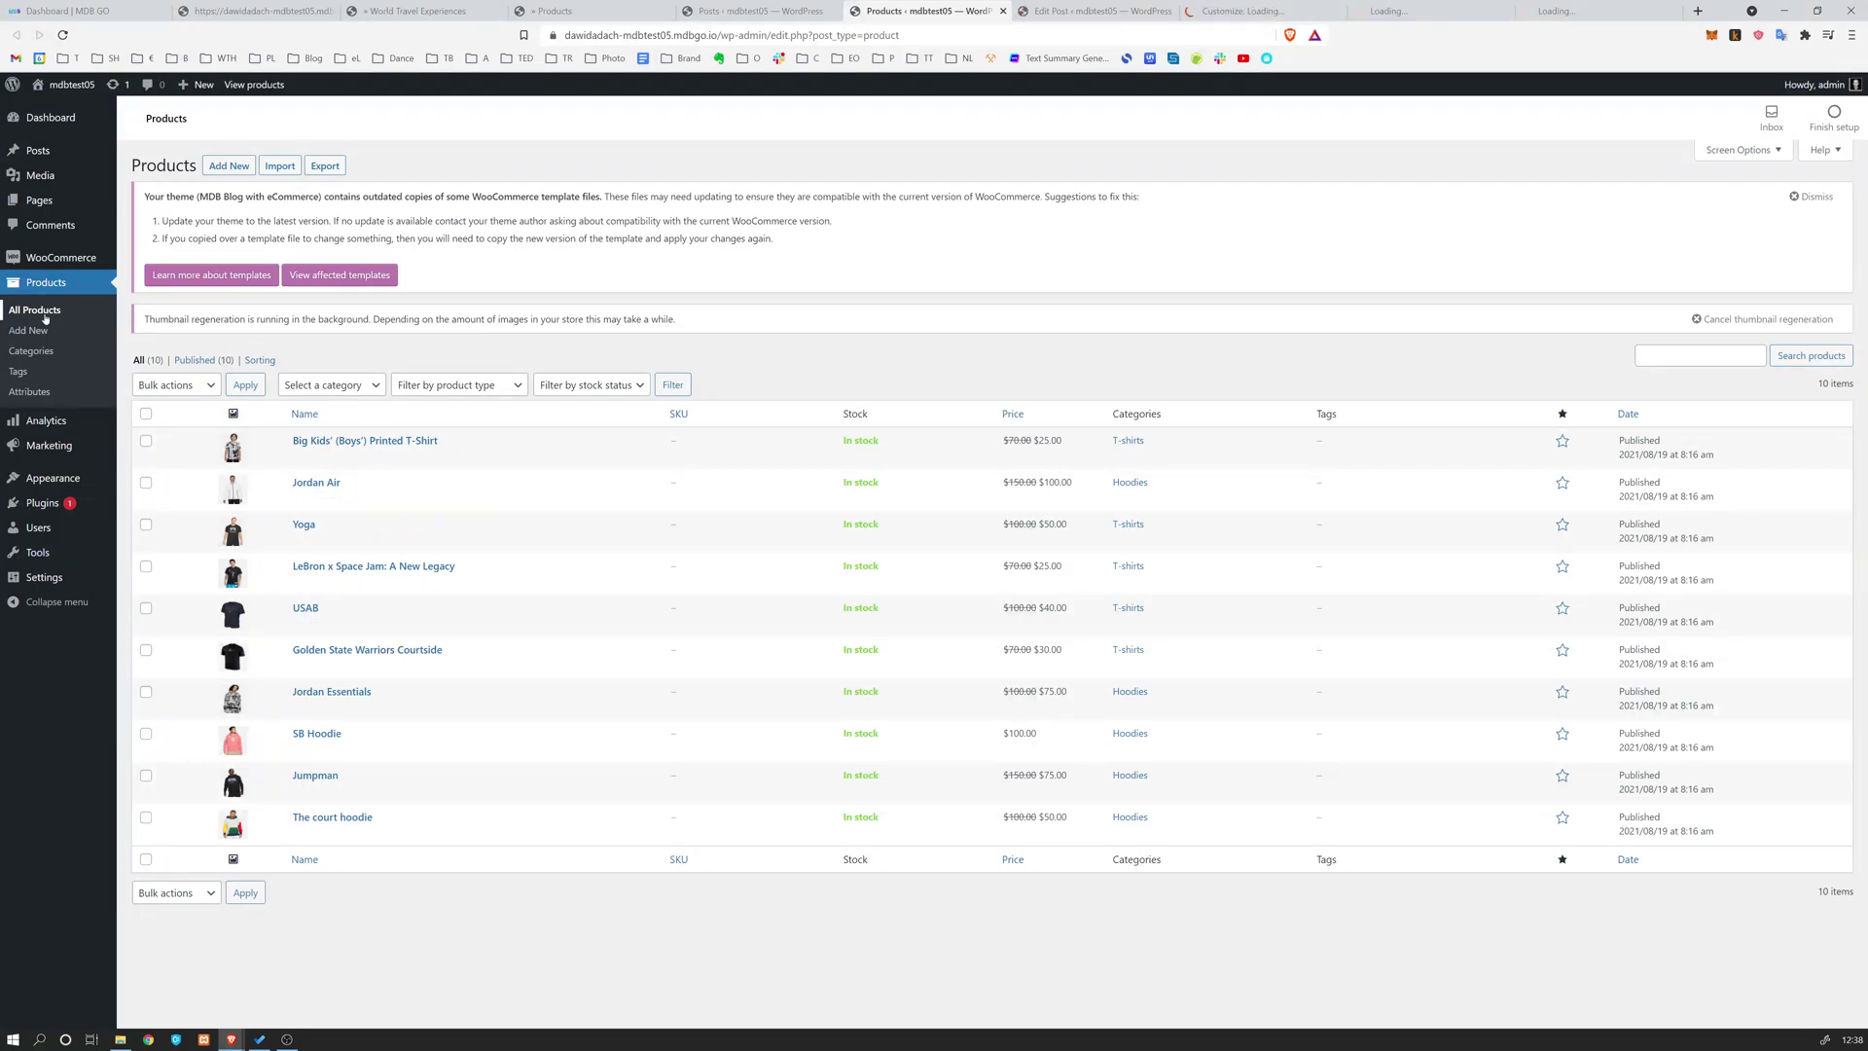
# Close the block editor welcome guide on the Best Travel Quotes post
pyautogui.click(1148, 11)
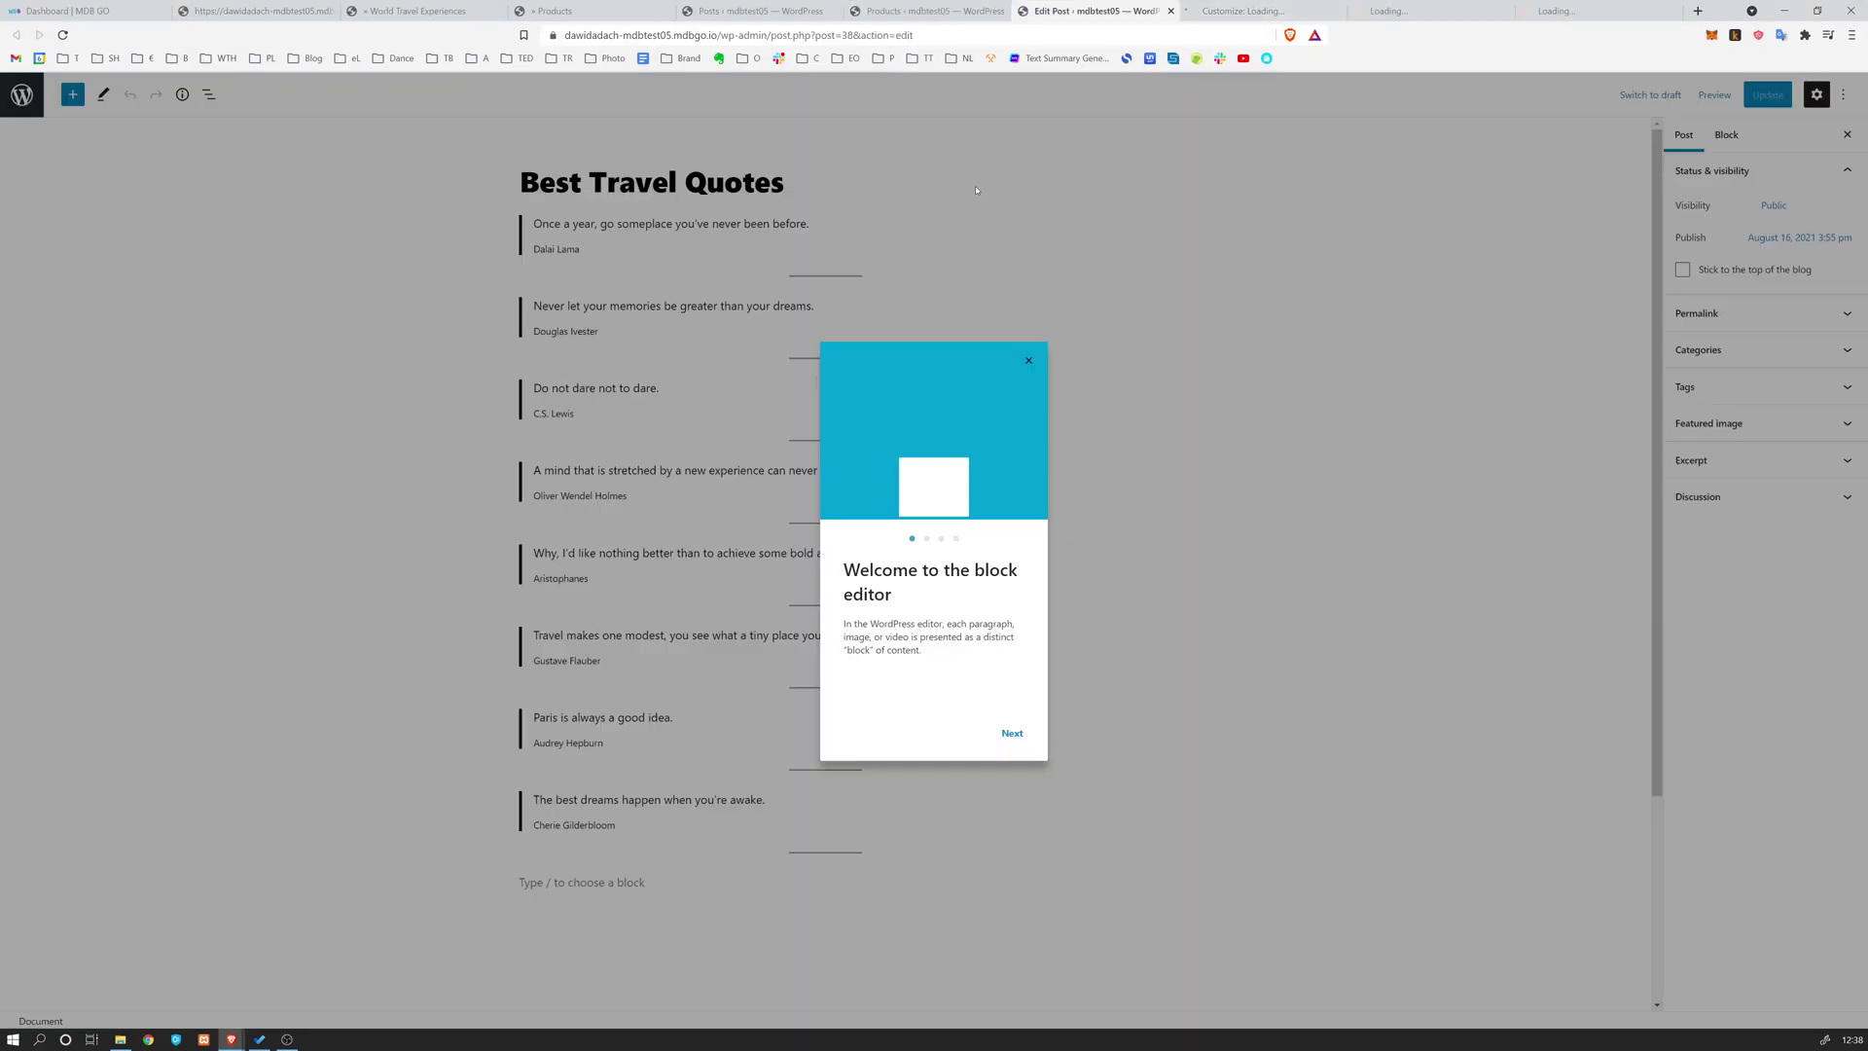
pyautogui.click(1034, 362)
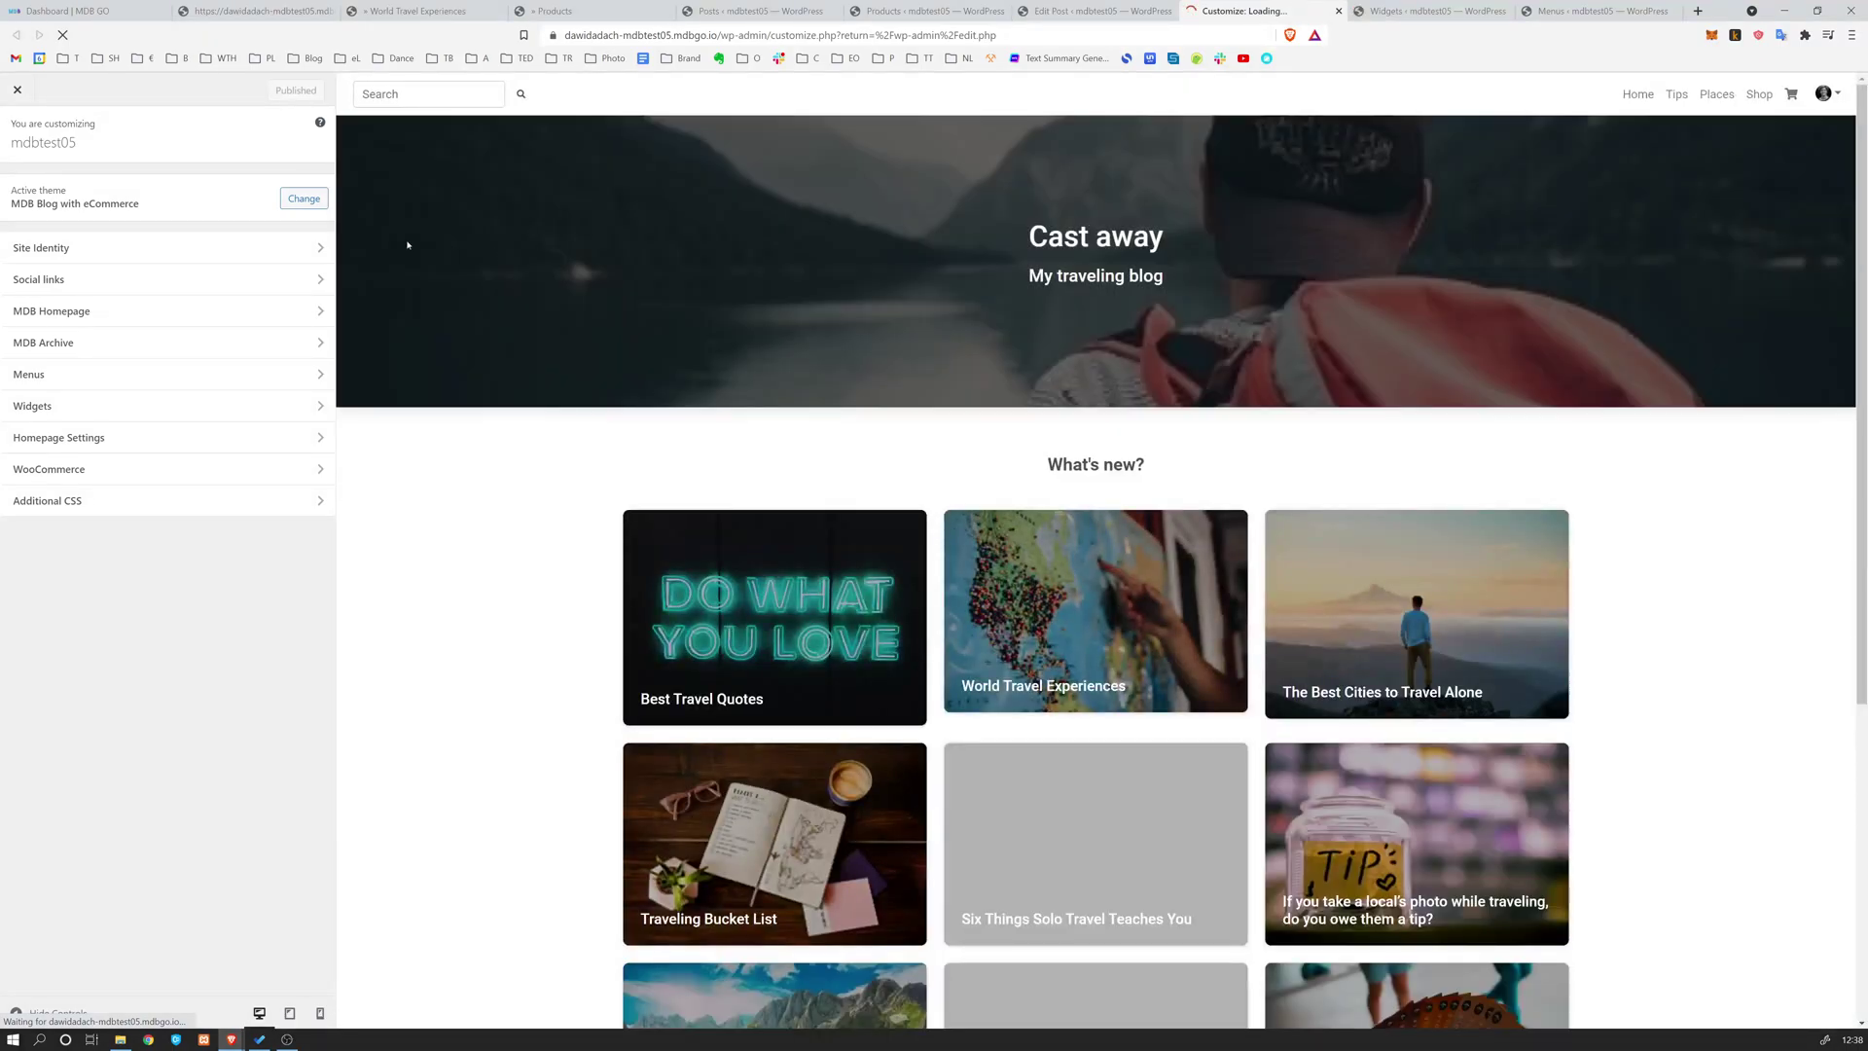
# Change the MDB Homepage title from 'Cast away' to 'Cast' in the Customizer
pyautogui.click(317, 249)
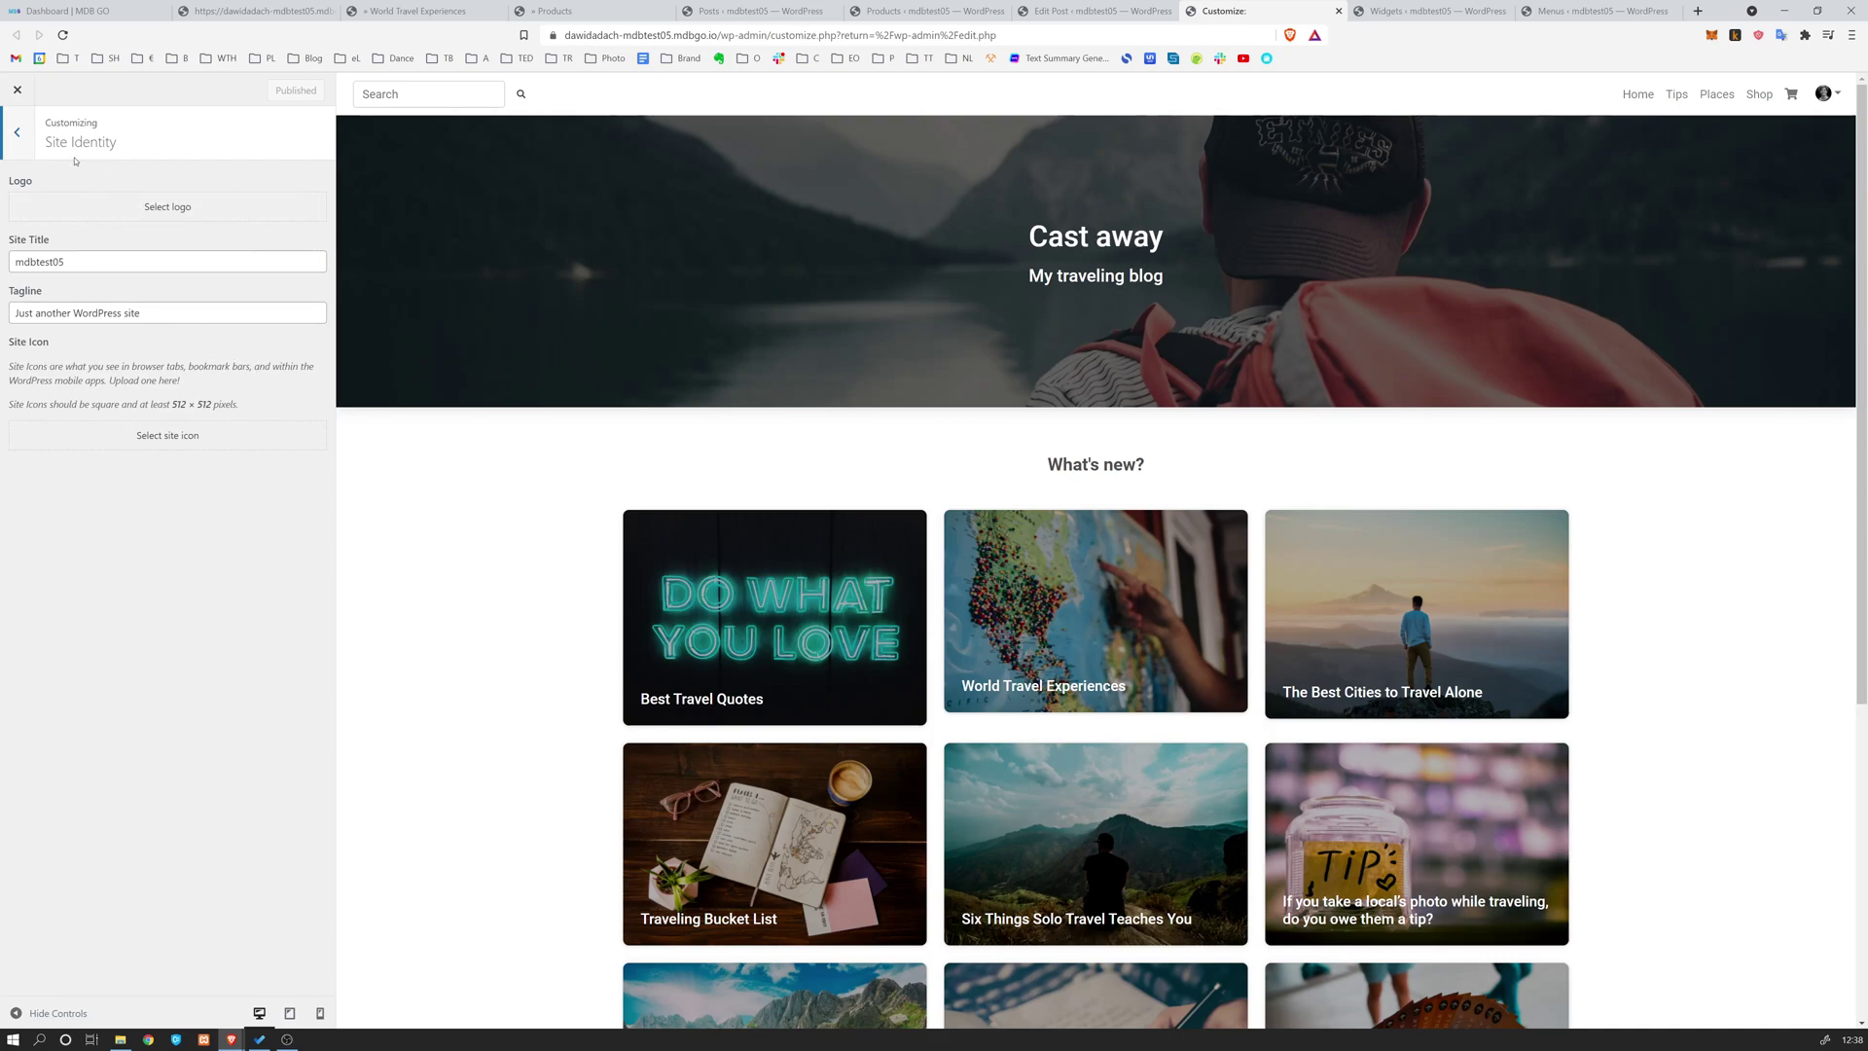
pyautogui.click(16, 133)
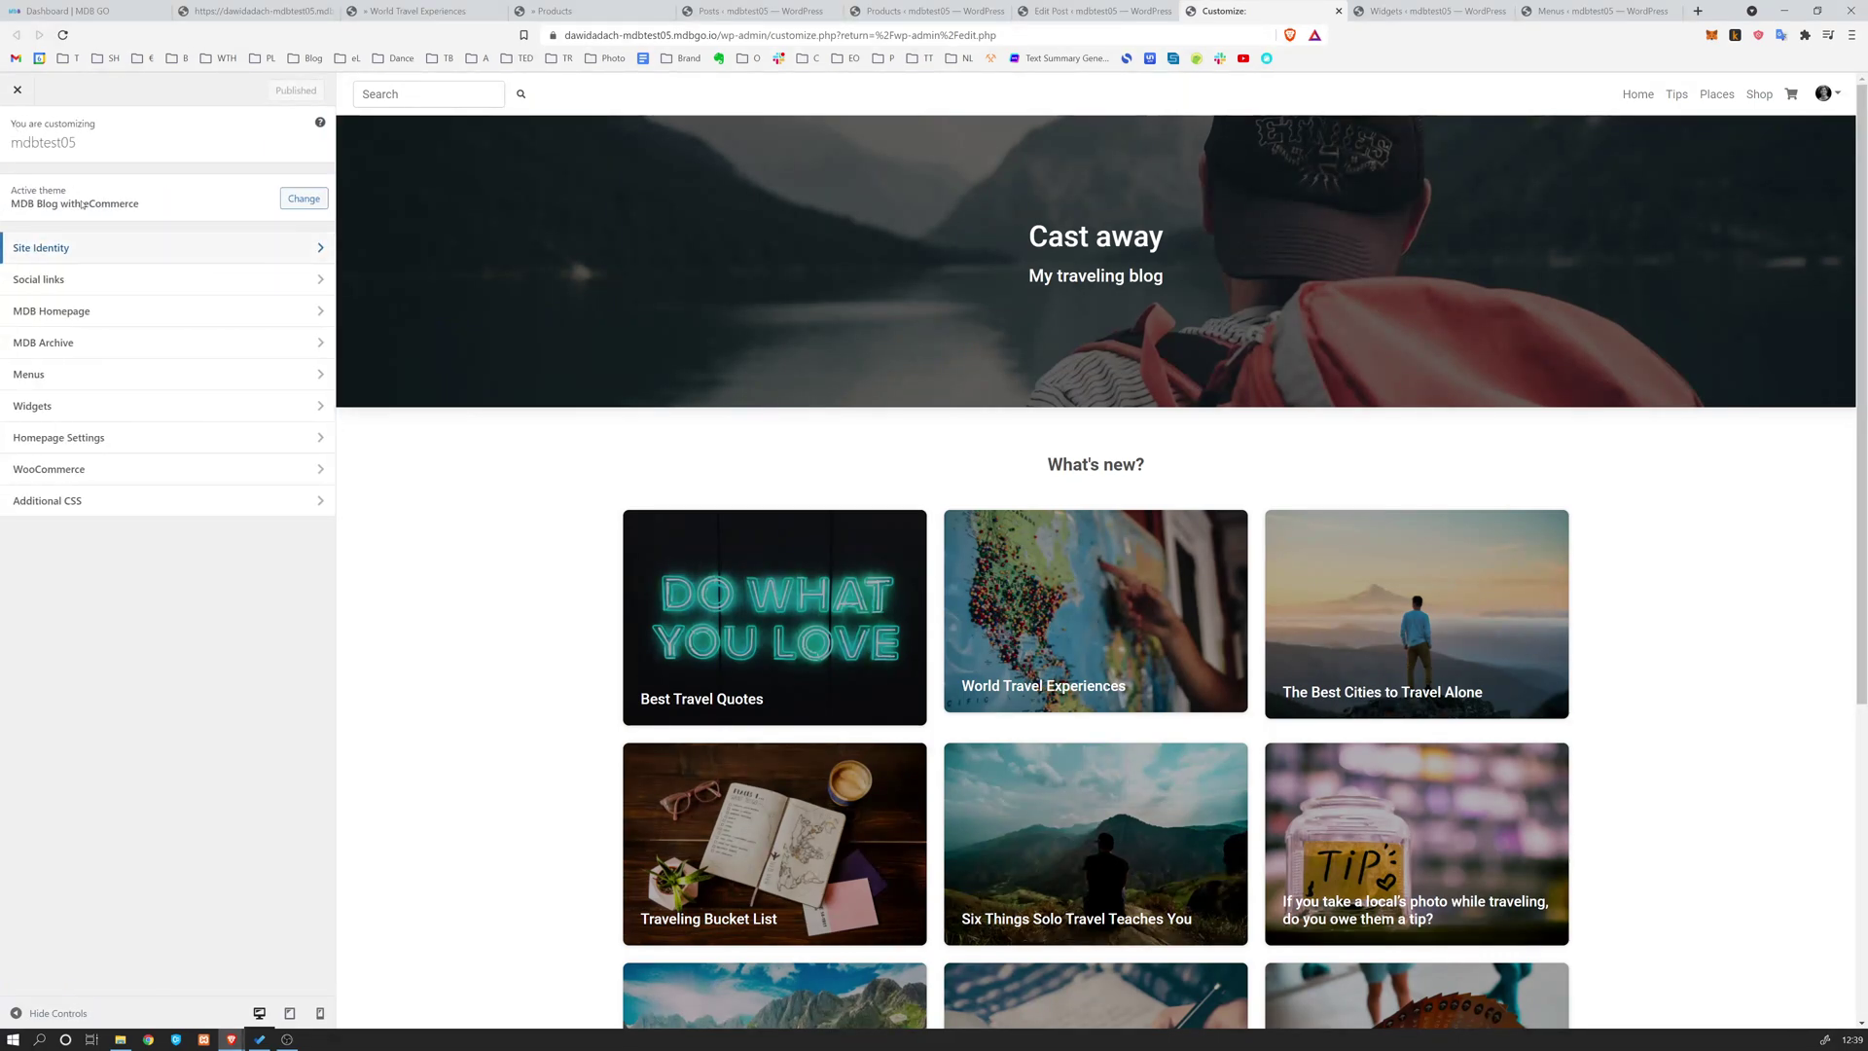
pyautogui.click(146, 309)
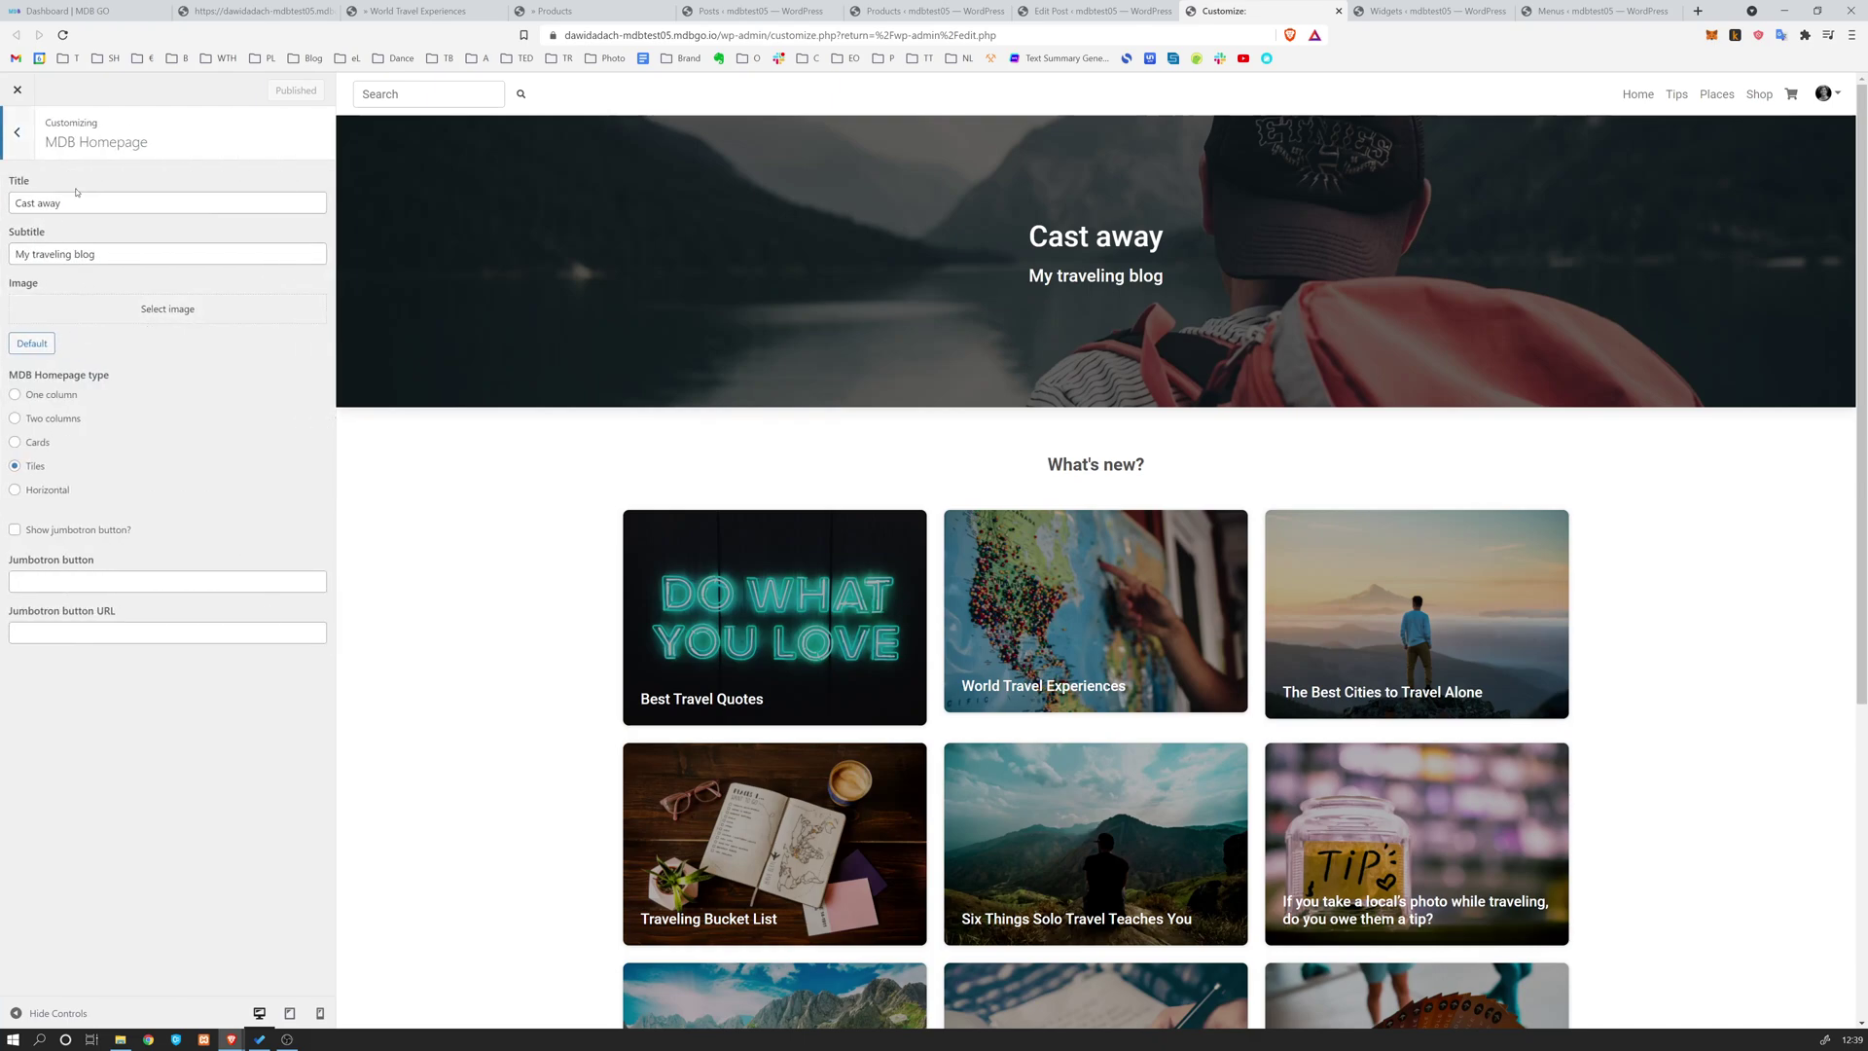
pyautogui.moveTo(1049, 237); pyautogui.dragTo(1189, 245)
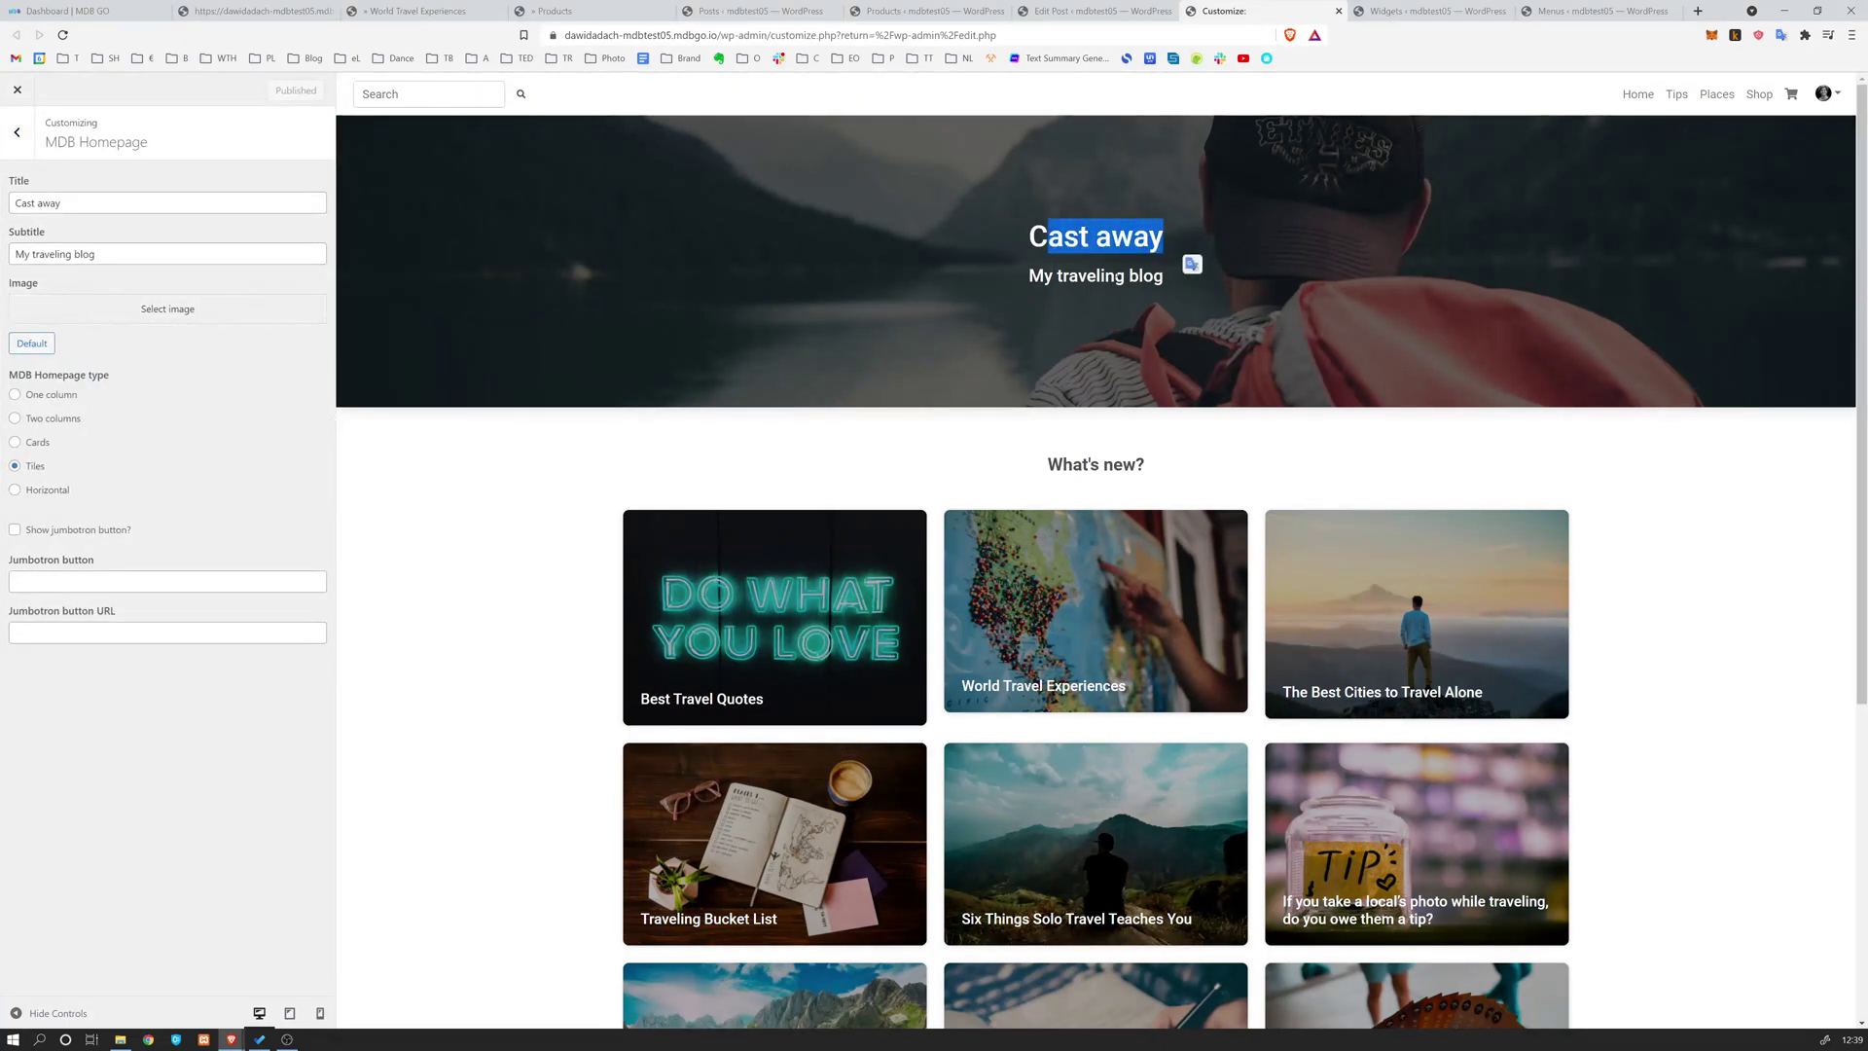
pyautogui.click(90, 202)
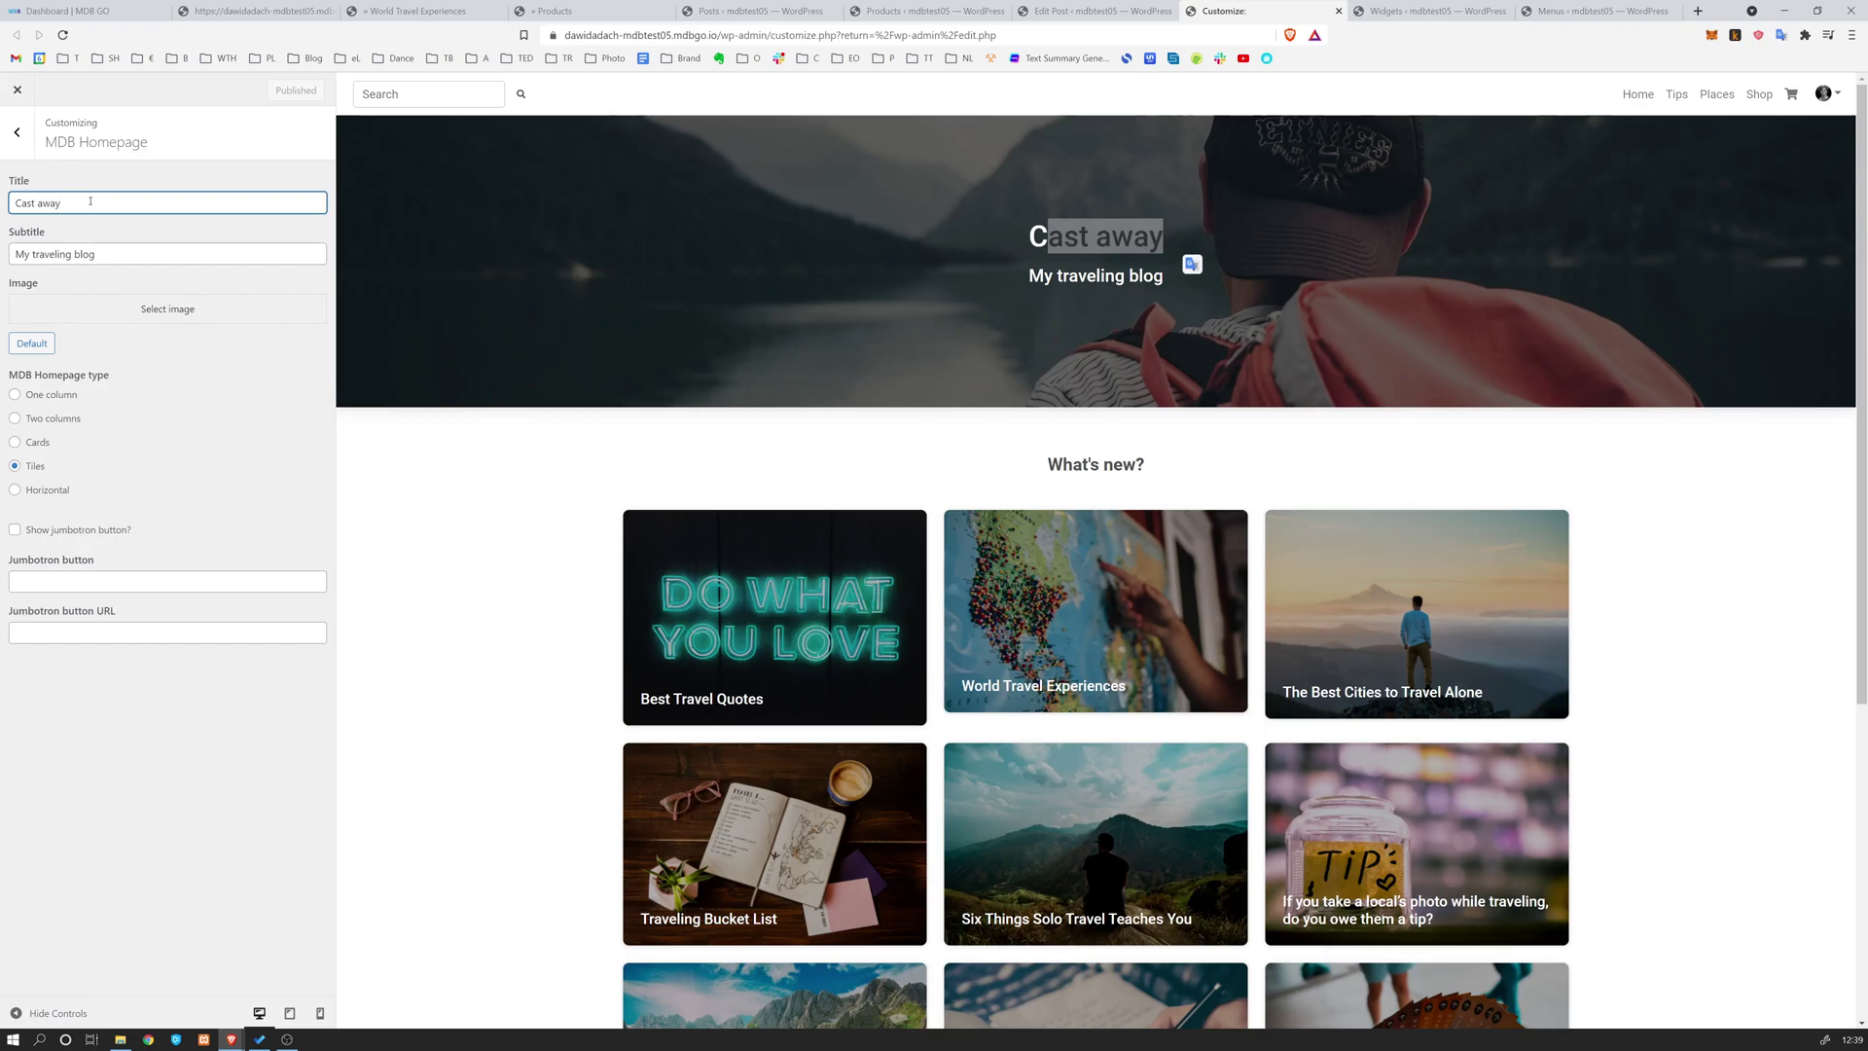
pyautogui.press('BackSpace')
pyautogui.press('BackSpace')
pyautogui.press('BackSpace')
pyautogui.press('BackSpace')
pyautogui.press('BackSpace')
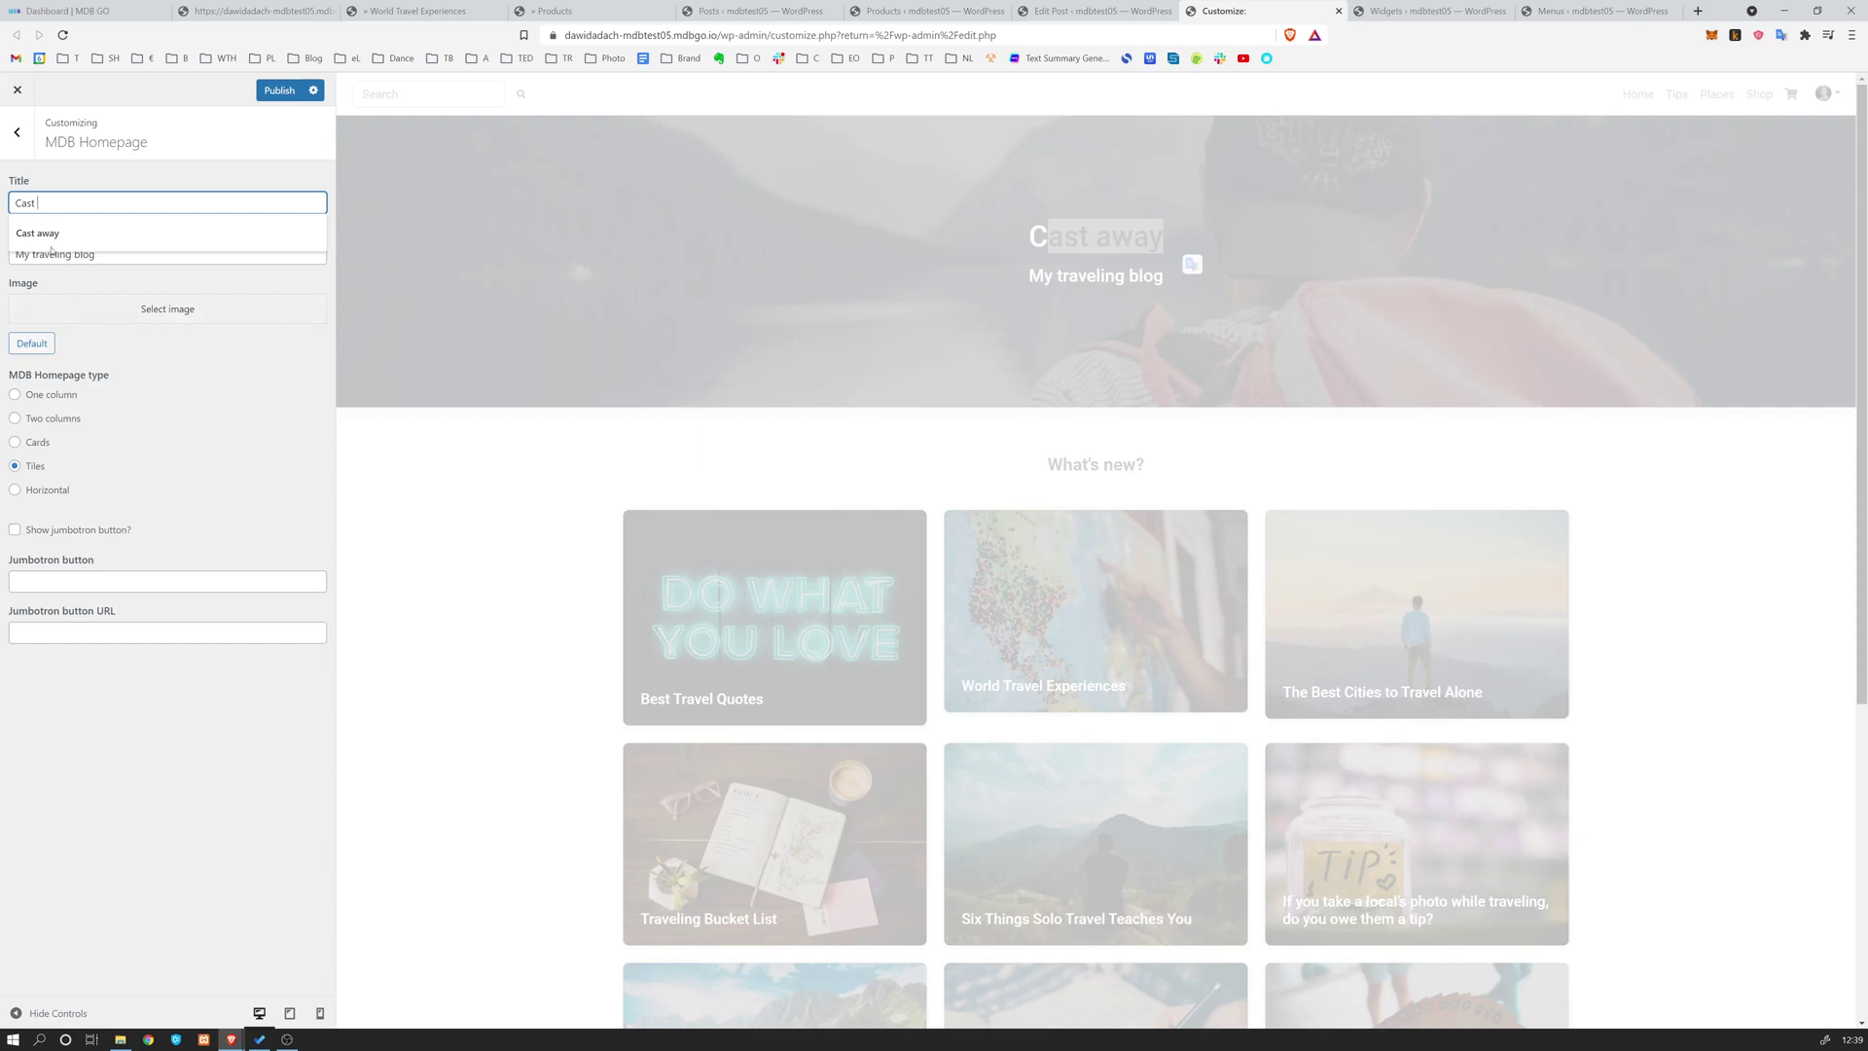
pyautogui.click(243, 282)
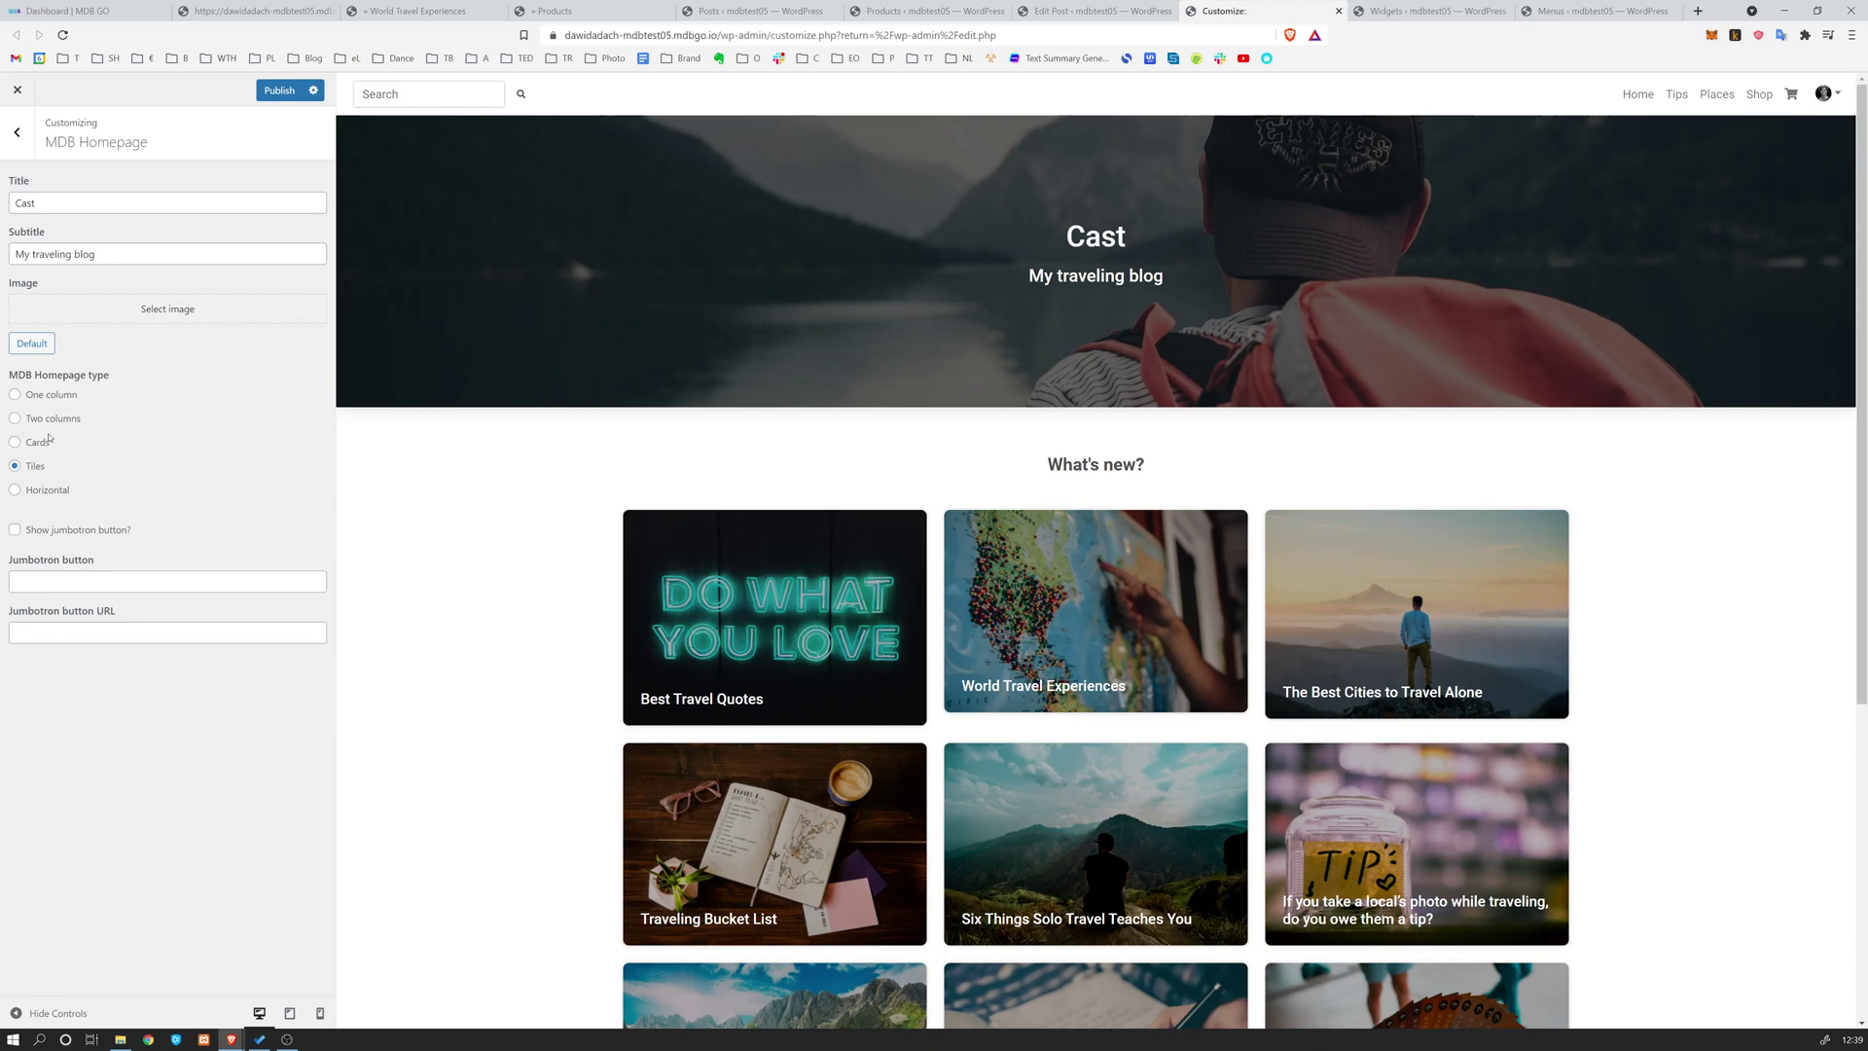
pyautogui.scroll(-2, 897, 472)
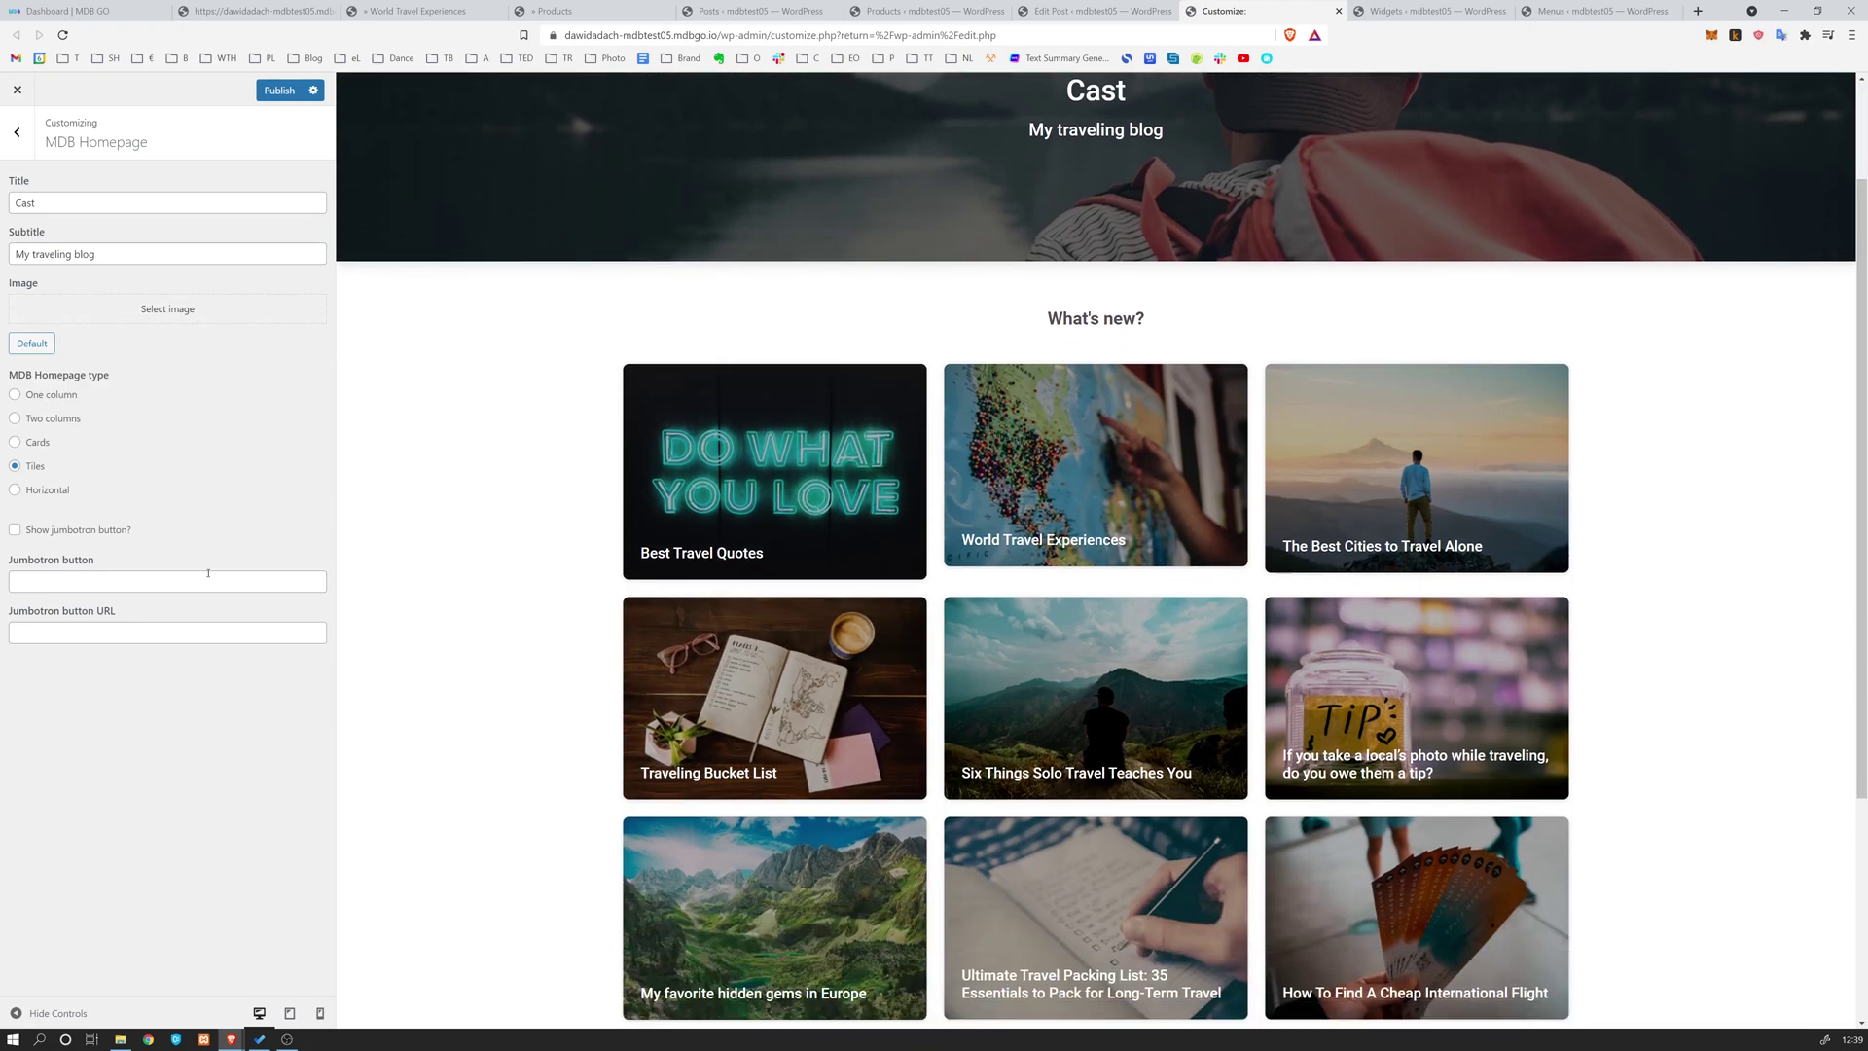
pyautogui.scroll(-3, 1138, 304)
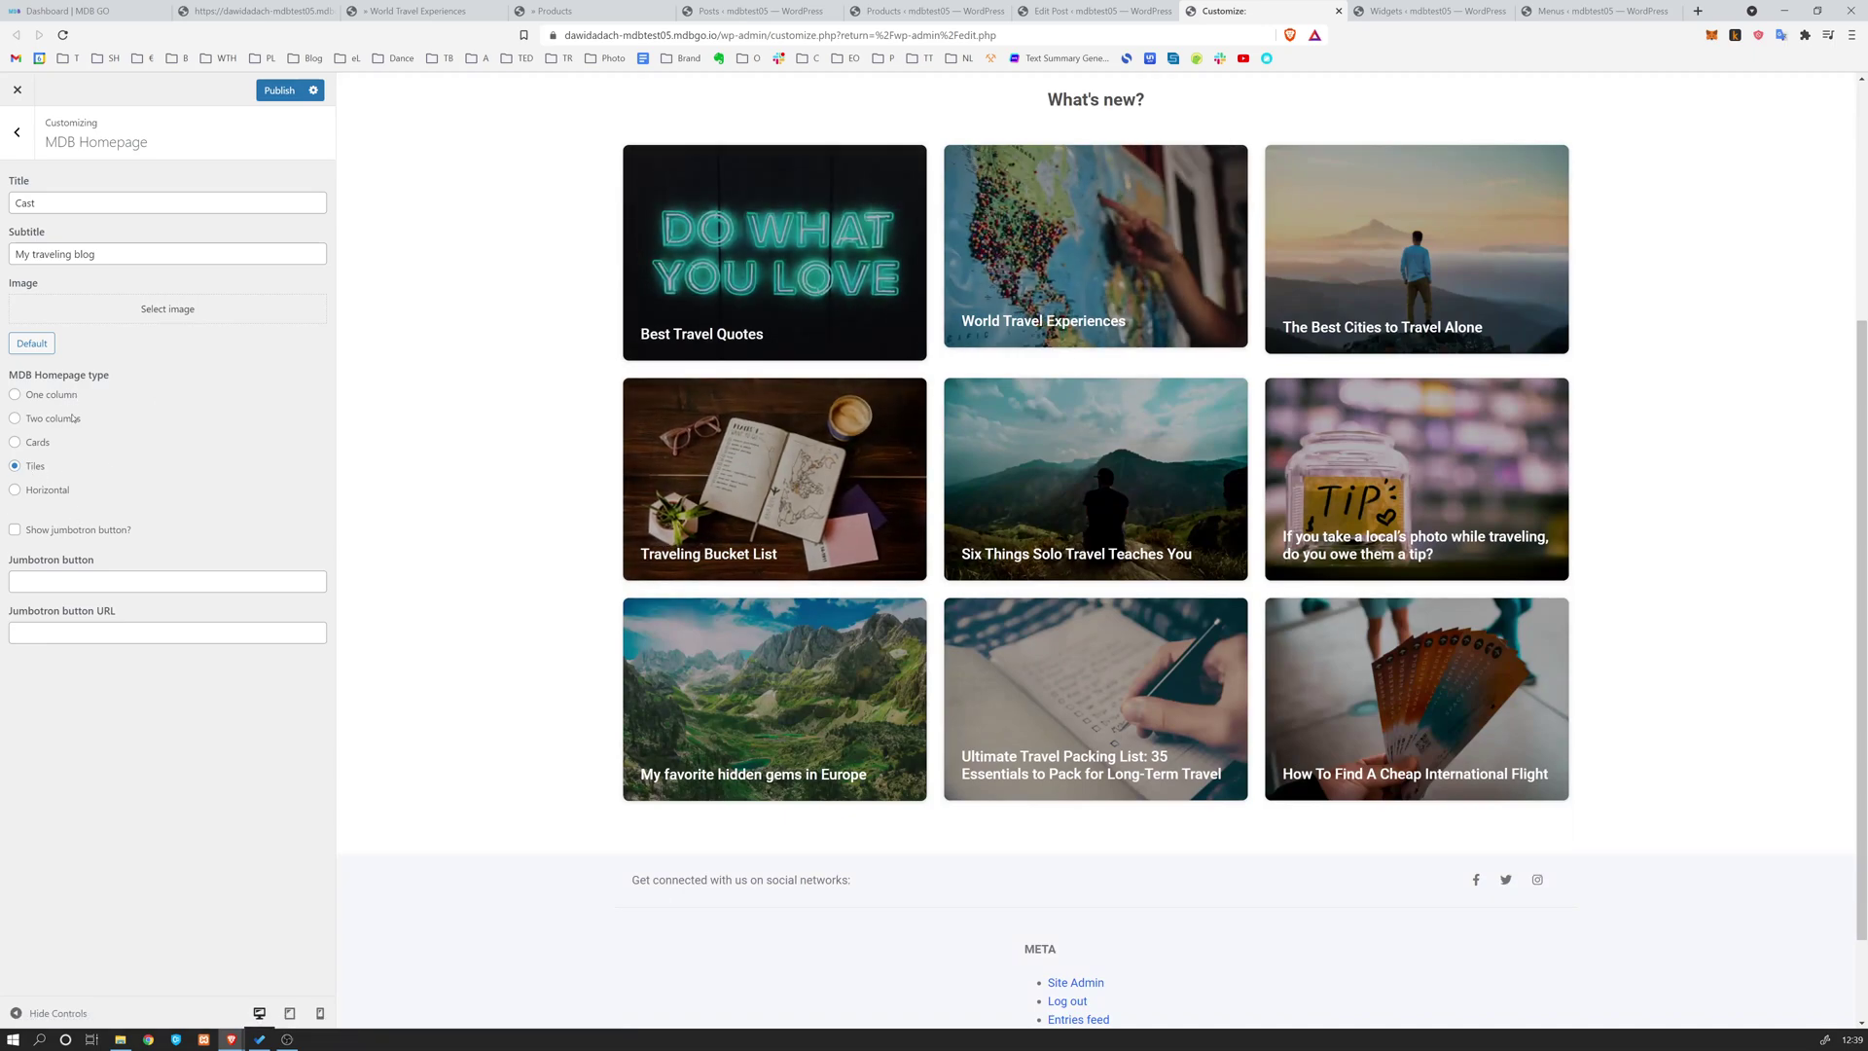
# Switch the MDB homepage type to one column and scroll through the homepage settings
pyautogui.click(16, 394)
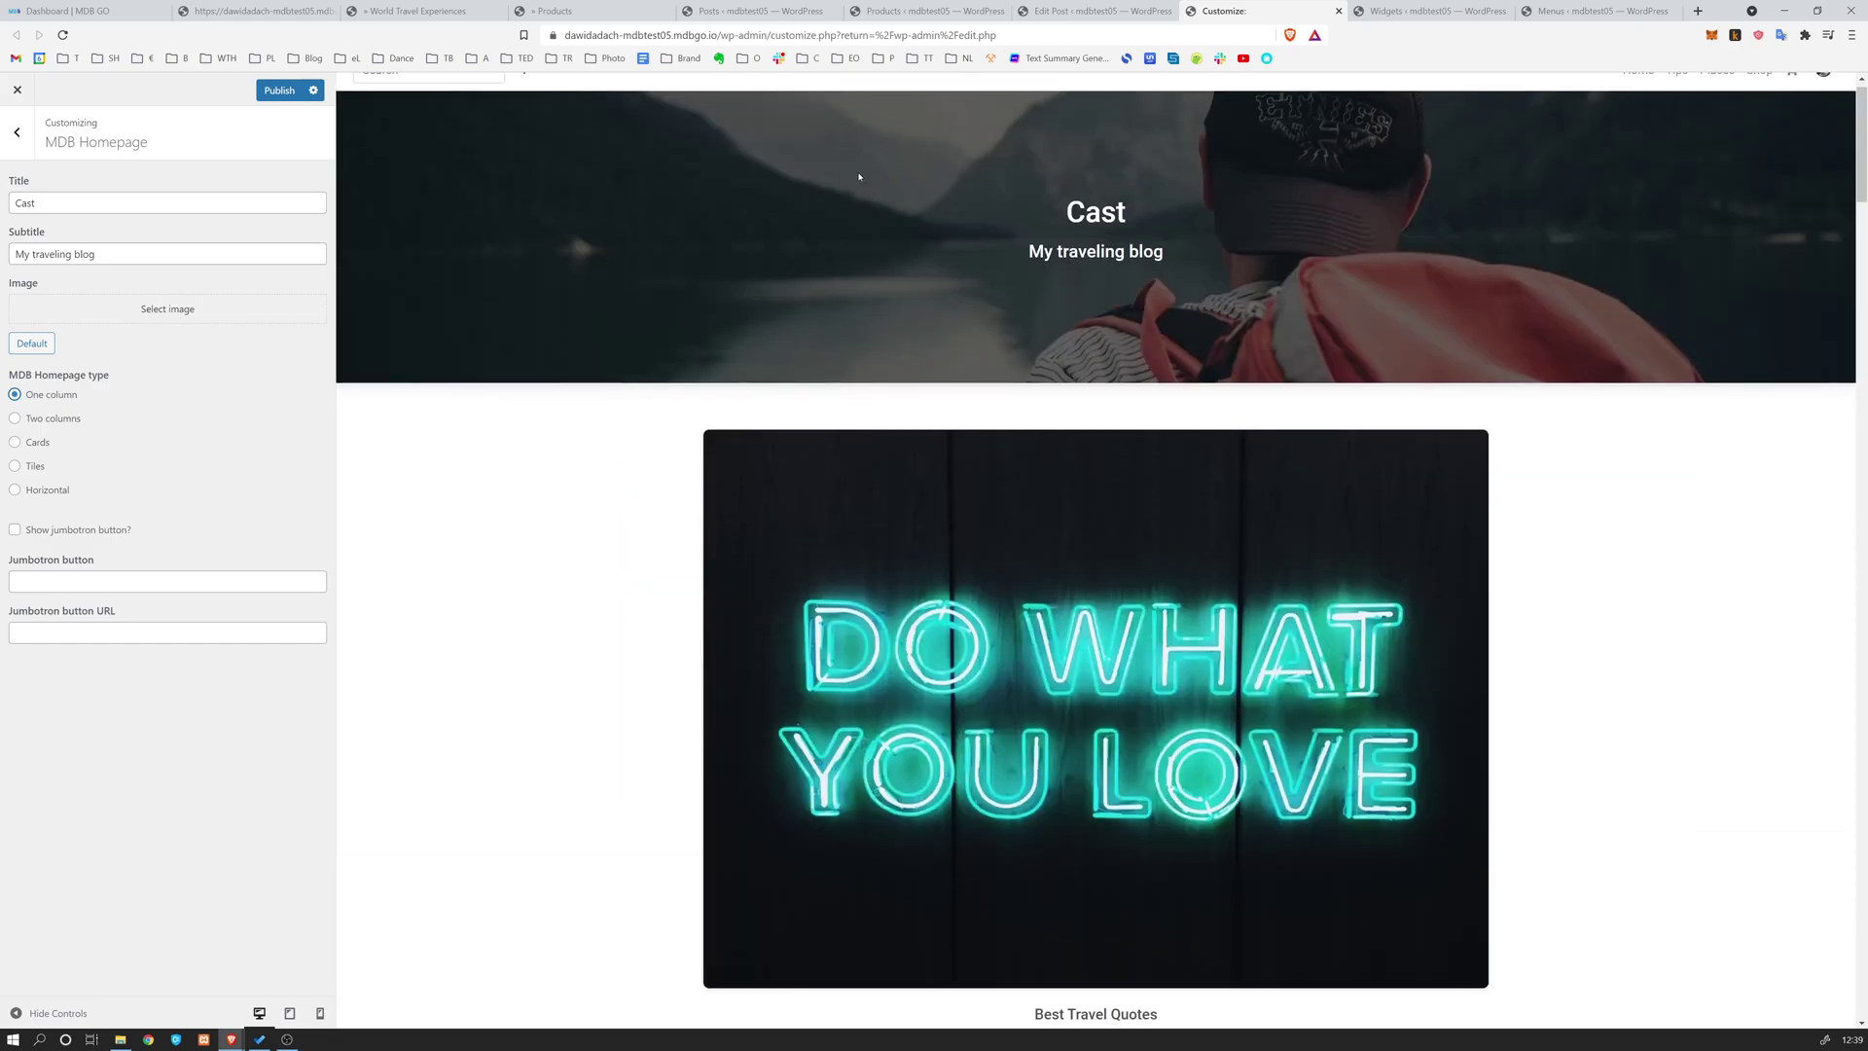
pyautogui.scroll(-3, 978, 362)
pyautogui.scroll(-7, 979, 525)
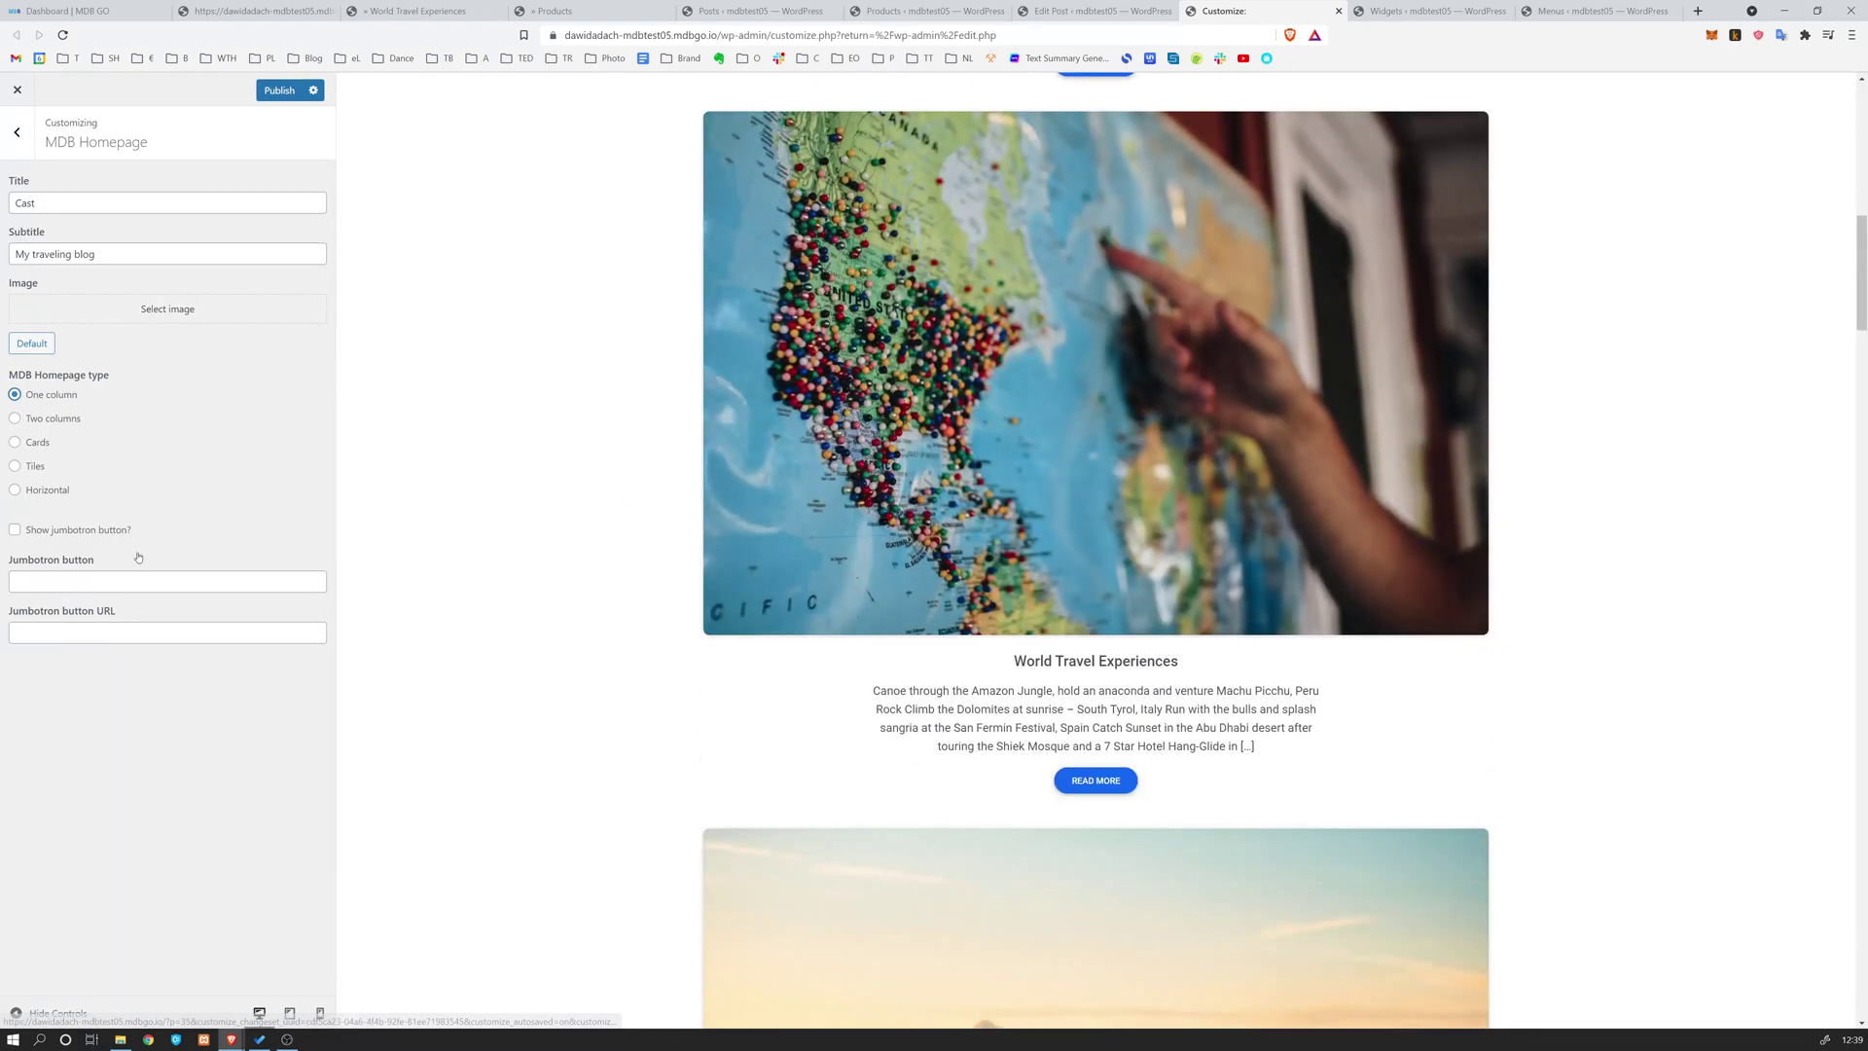
pyautogui.scroll(-5, 978, 524)
pyautogui.scroll(15, 977, 541)
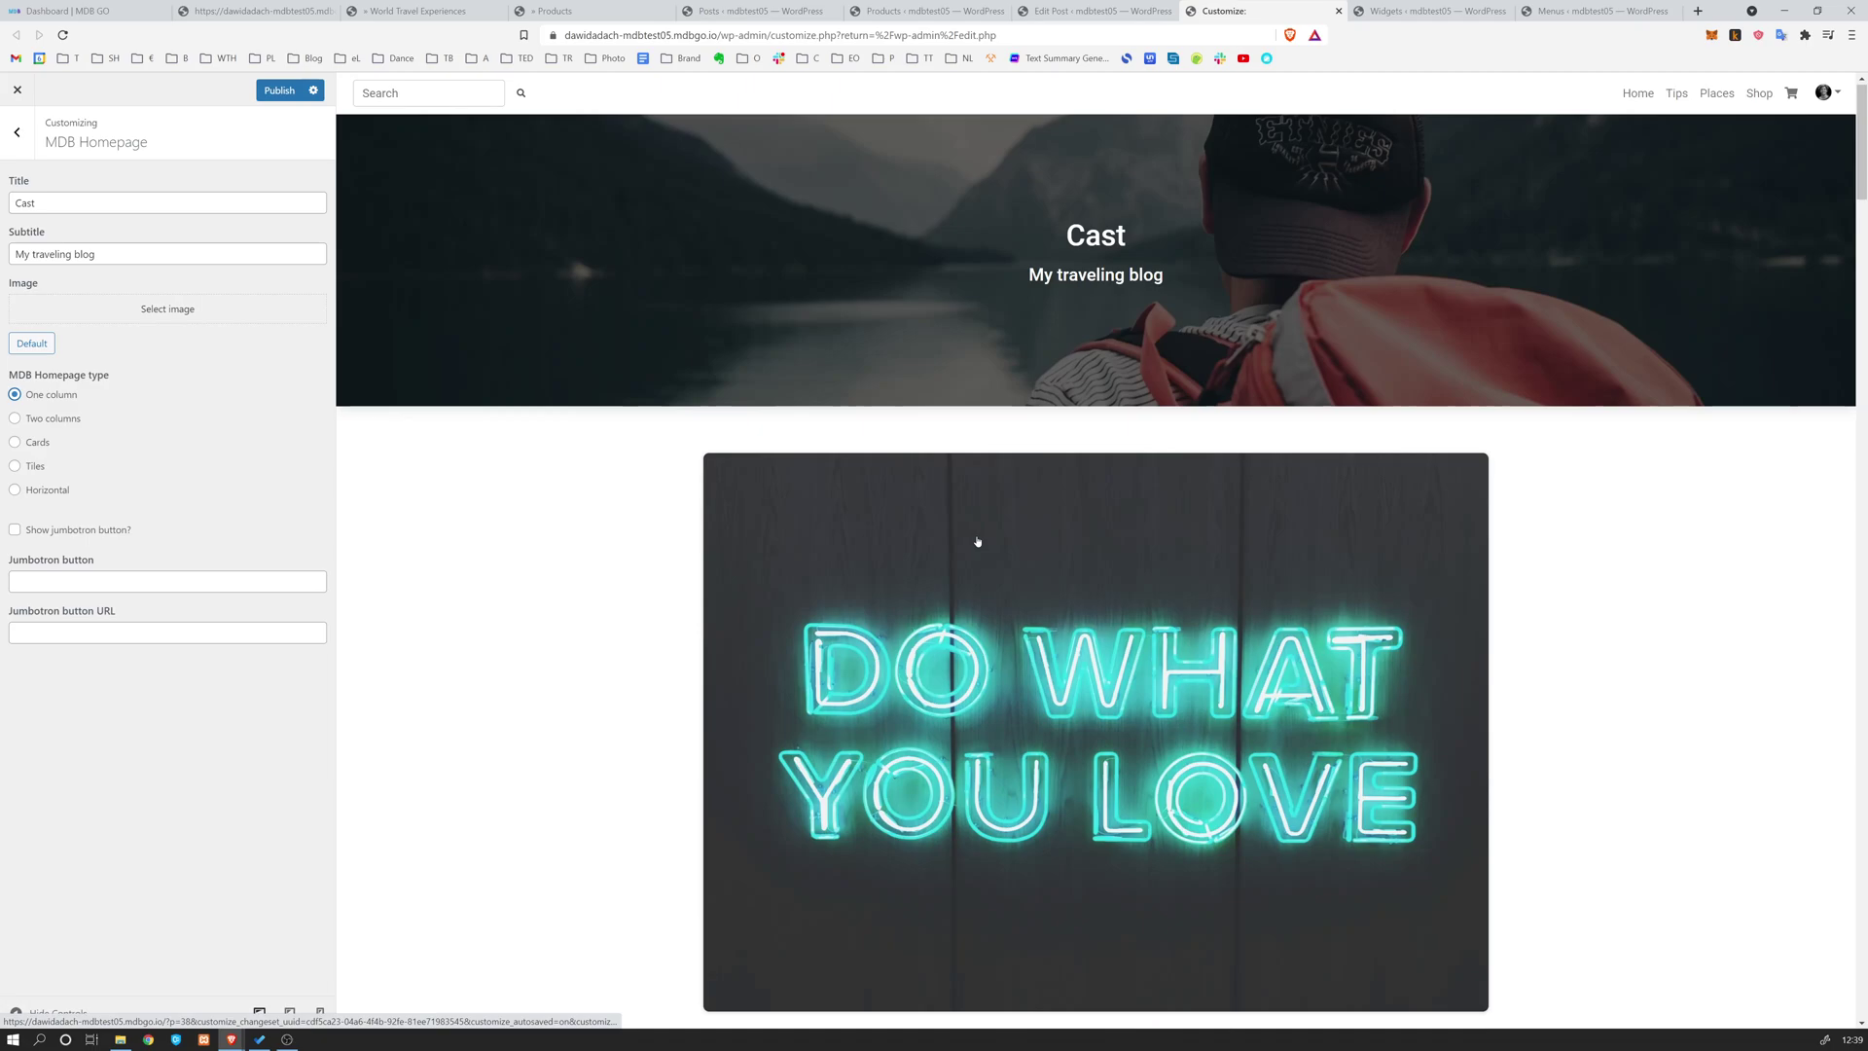
pyautogui.scroll(-10, 978, 541)
pyautogui.scroll(-5, 978, 541)
pyautogui.scroll(20, 981, 545)
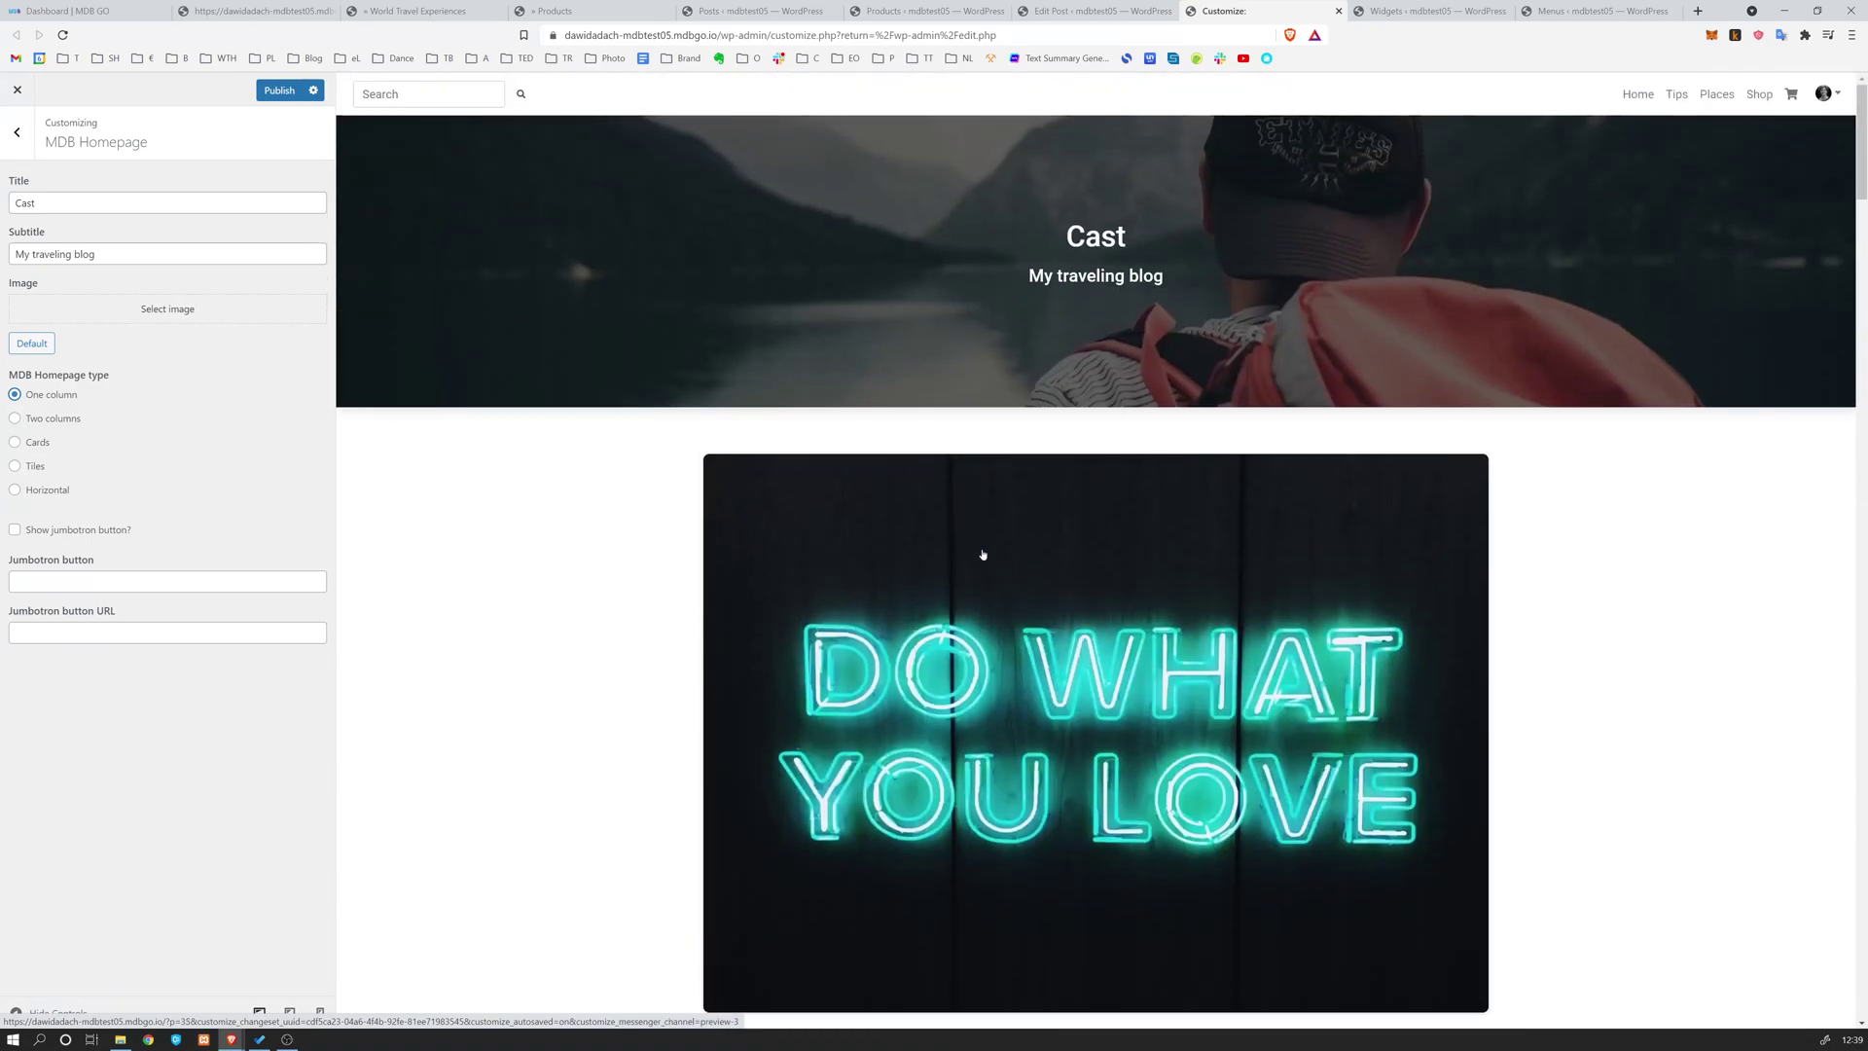
pyautogui.click(154, 581)
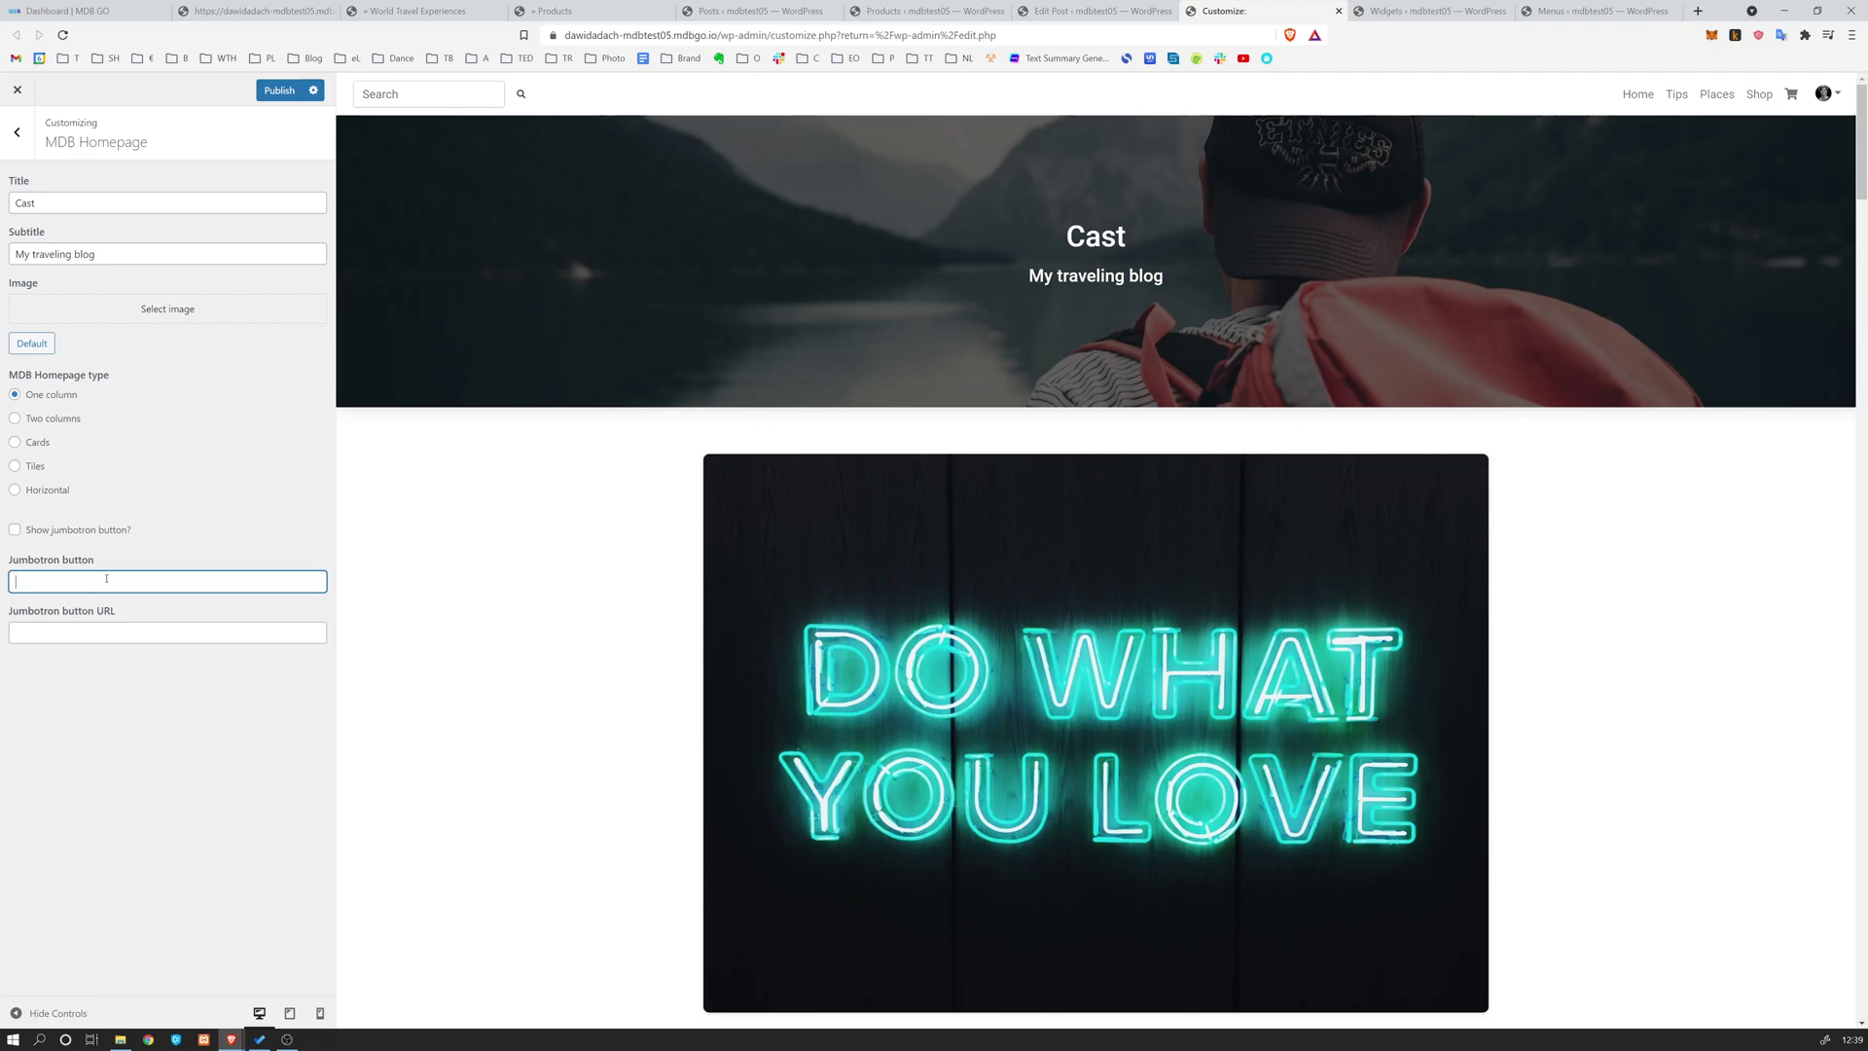
pyautogui.write('Cli')
pyautogui.press('BackSpace')
pyautogui.press('BackSpace')
pyautogui.press('BackSpace')
pyautogui.write('C')
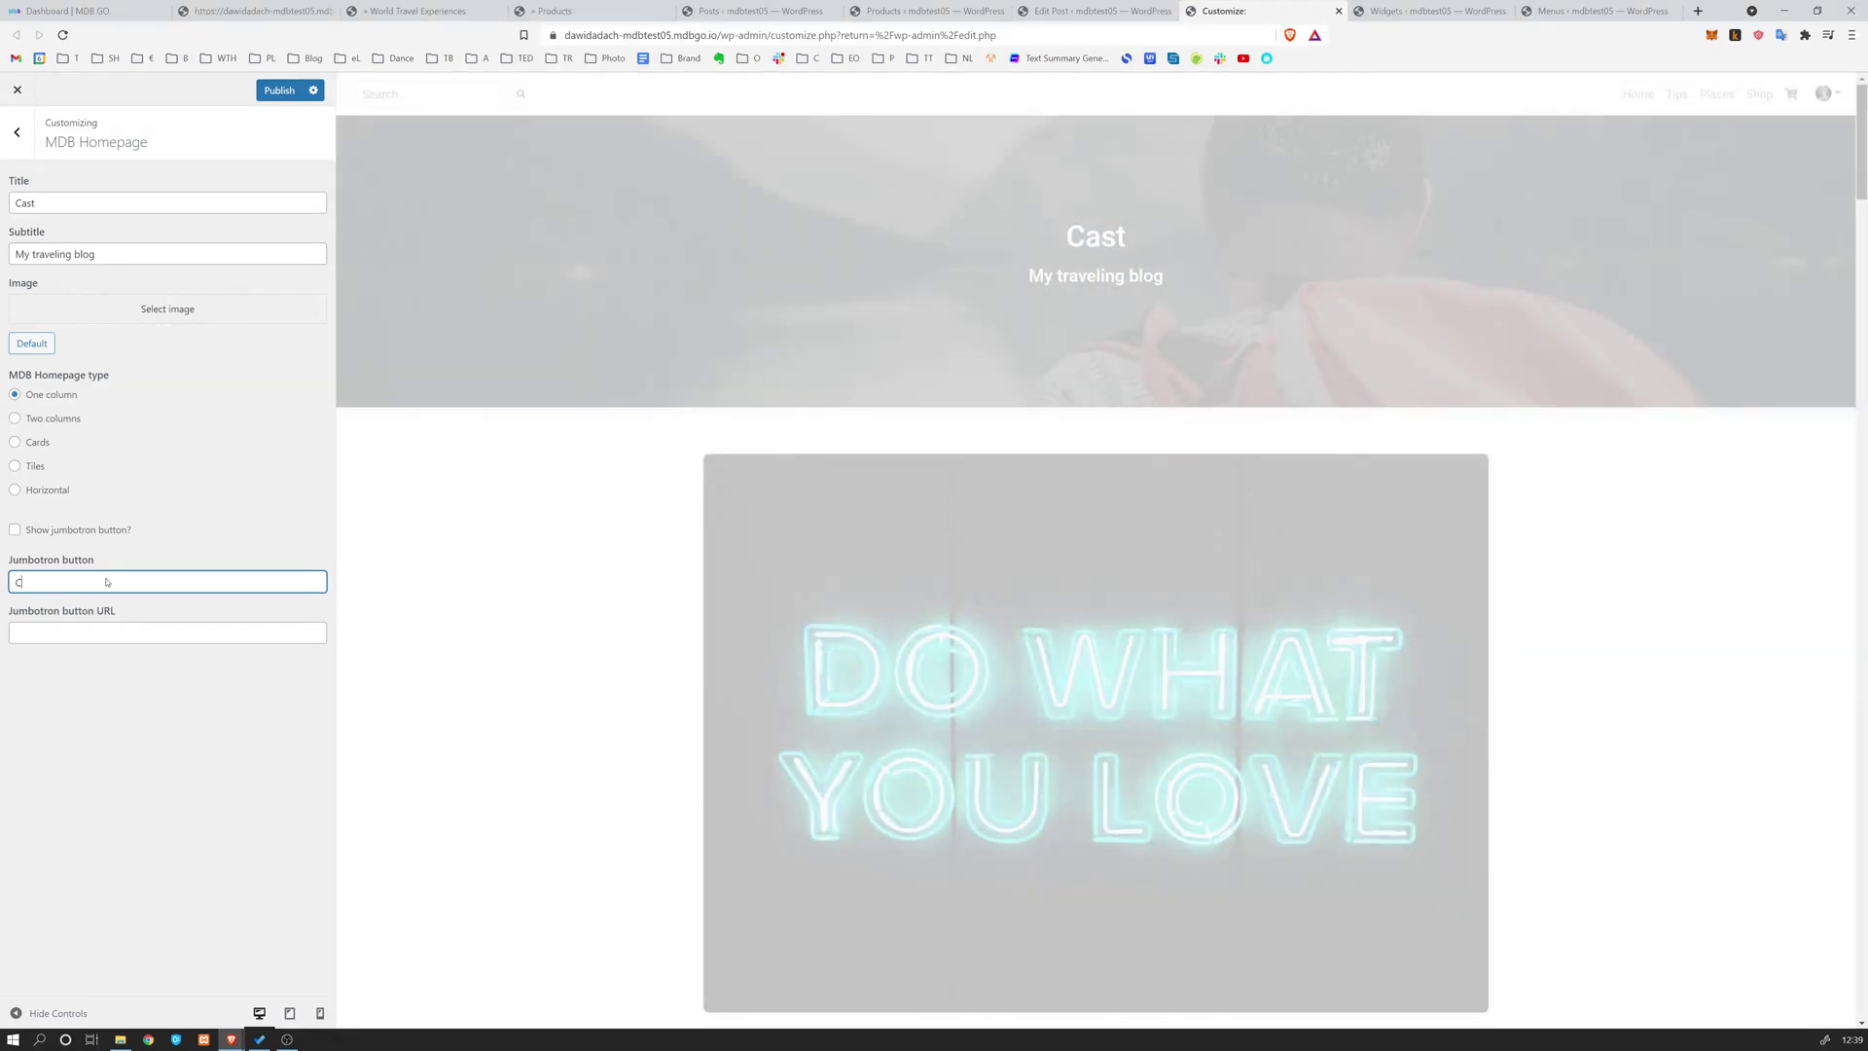
pyautogui.write('lick here')
pyautogui.press('Tab')
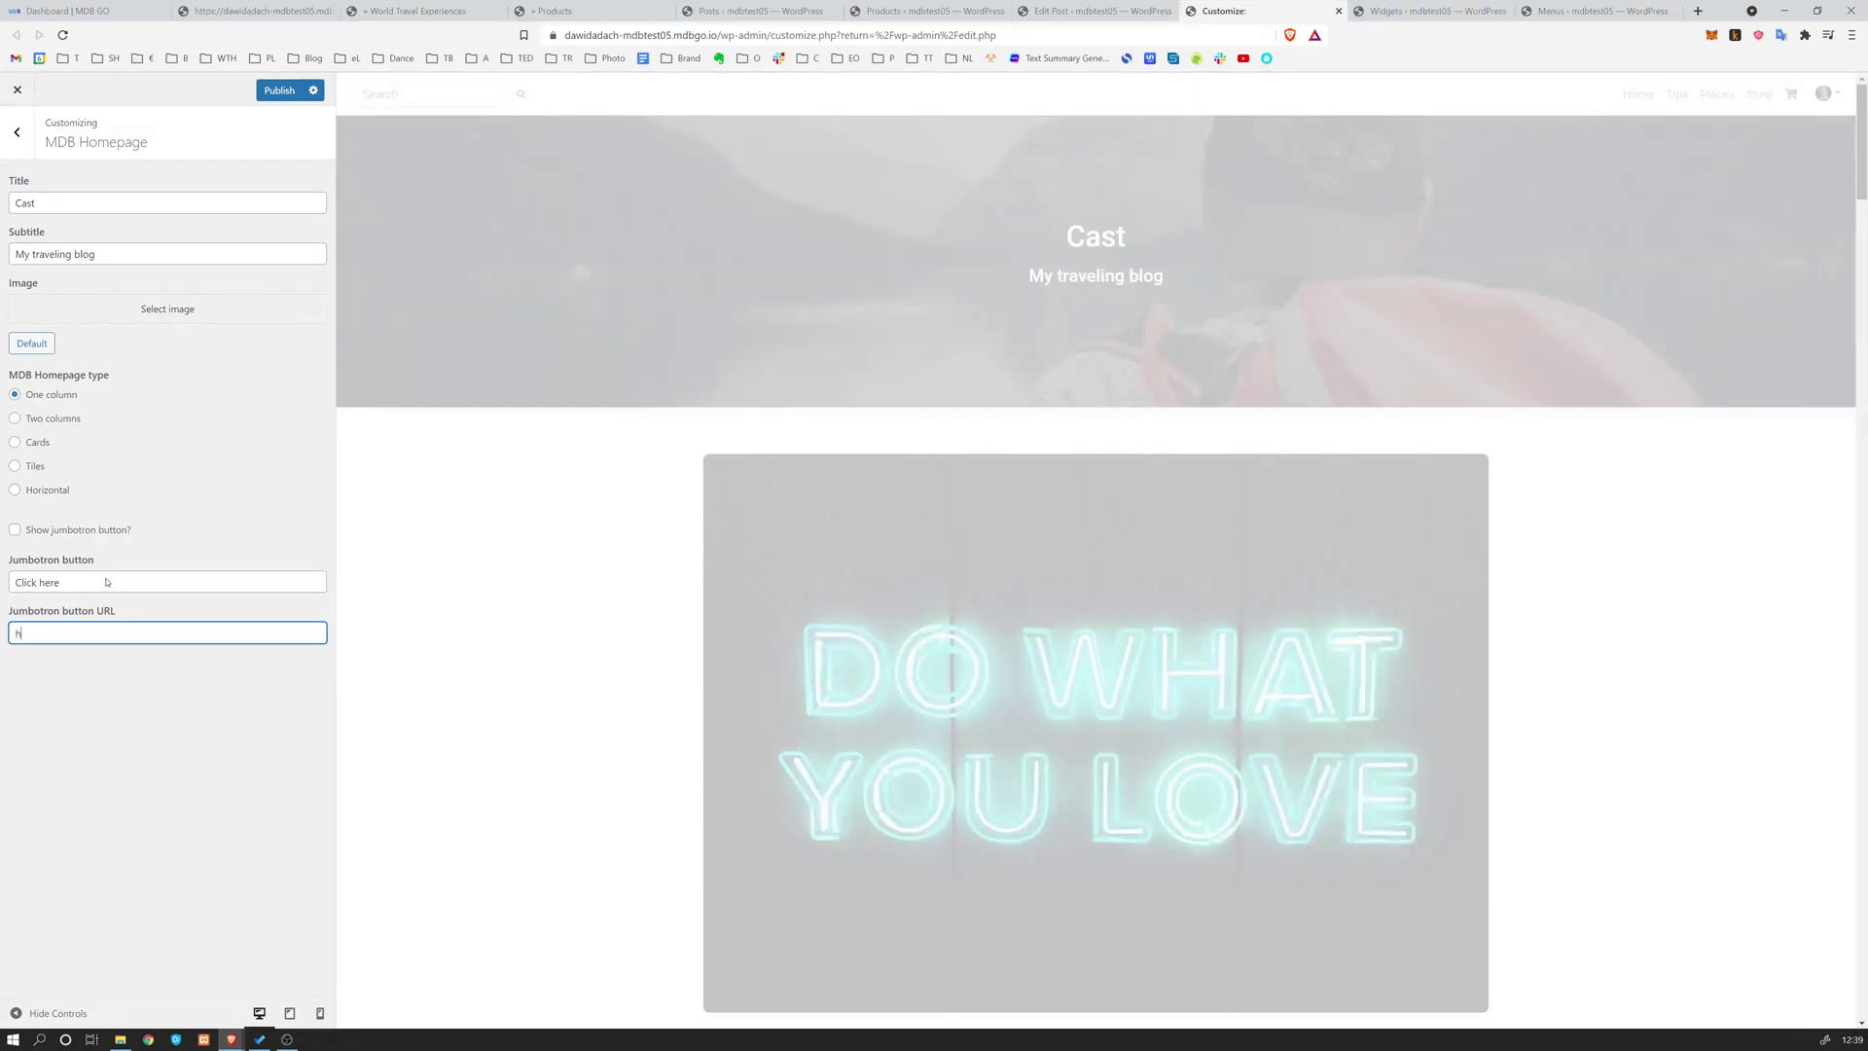
pyautogui.press('BackSpace')
pyautogui.press('BackSpace')
pyautogui.press('BackSpace')
pyautogui.write('s')
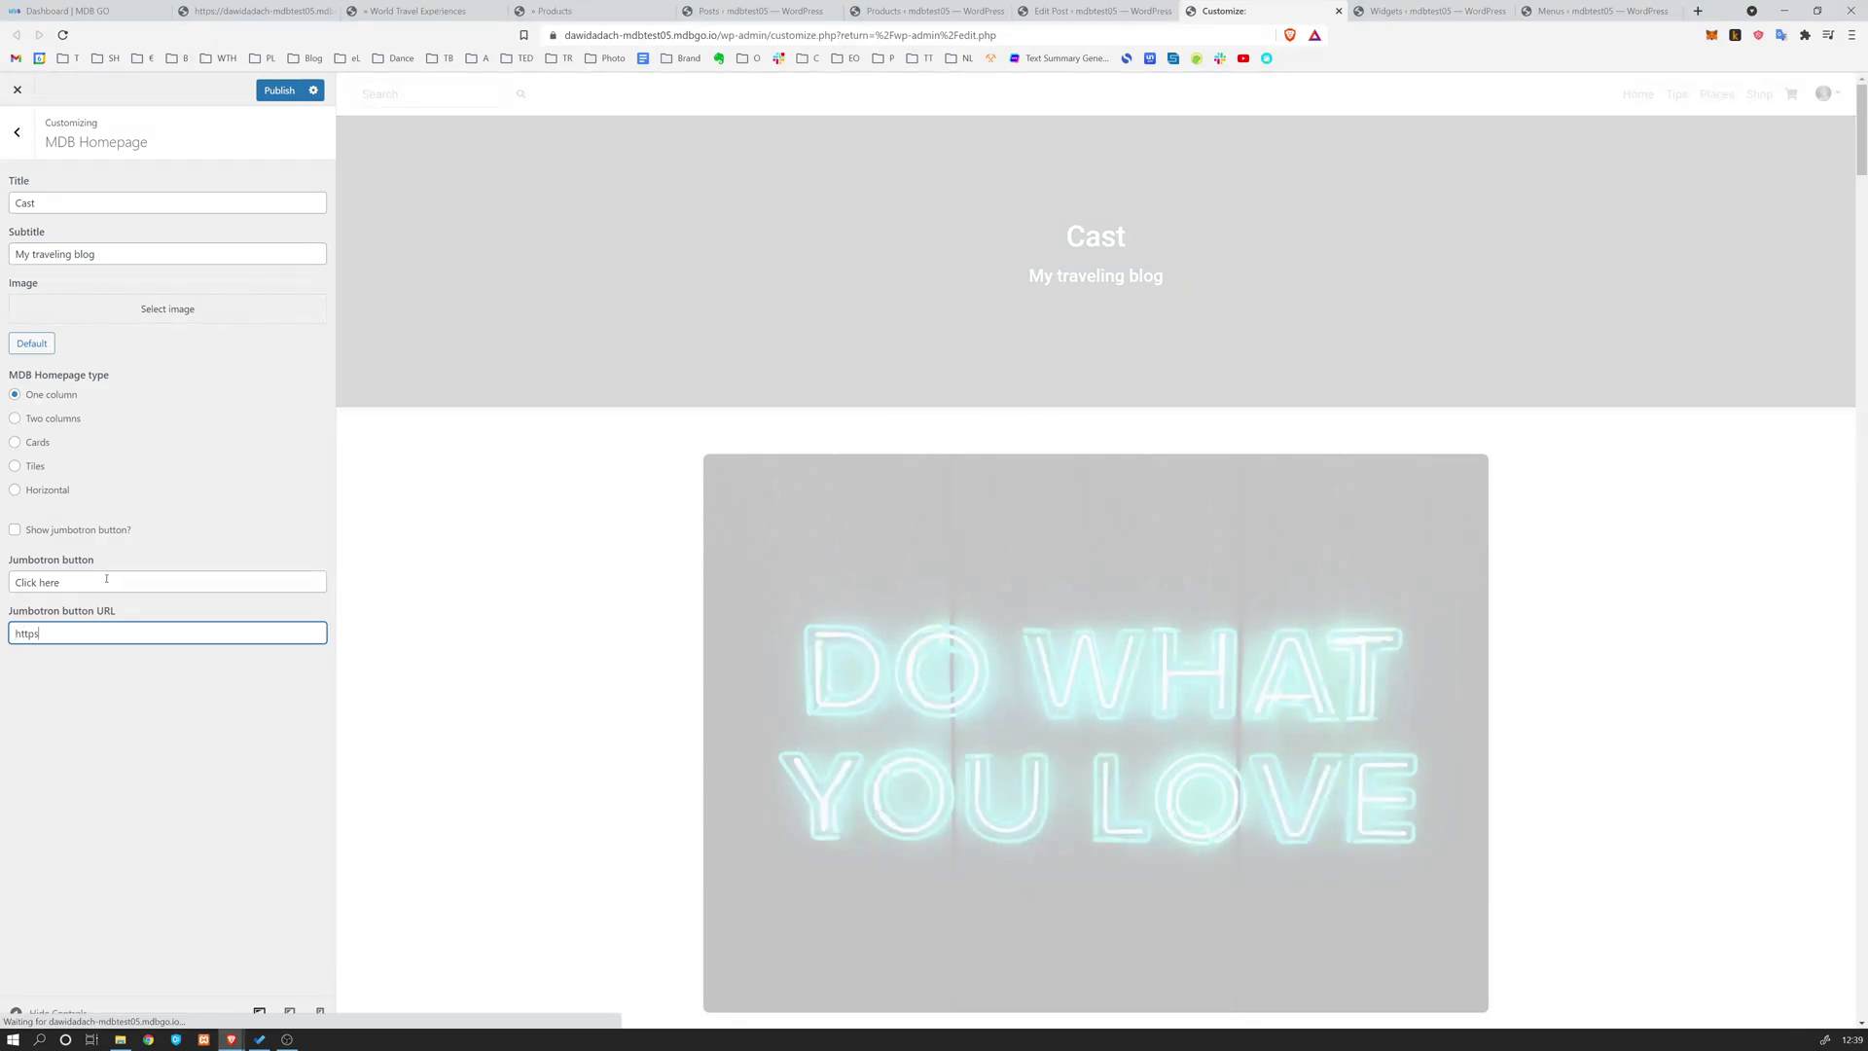
pyautogui.write('://mmd')
pyautogui.write('dbootstrap.com')
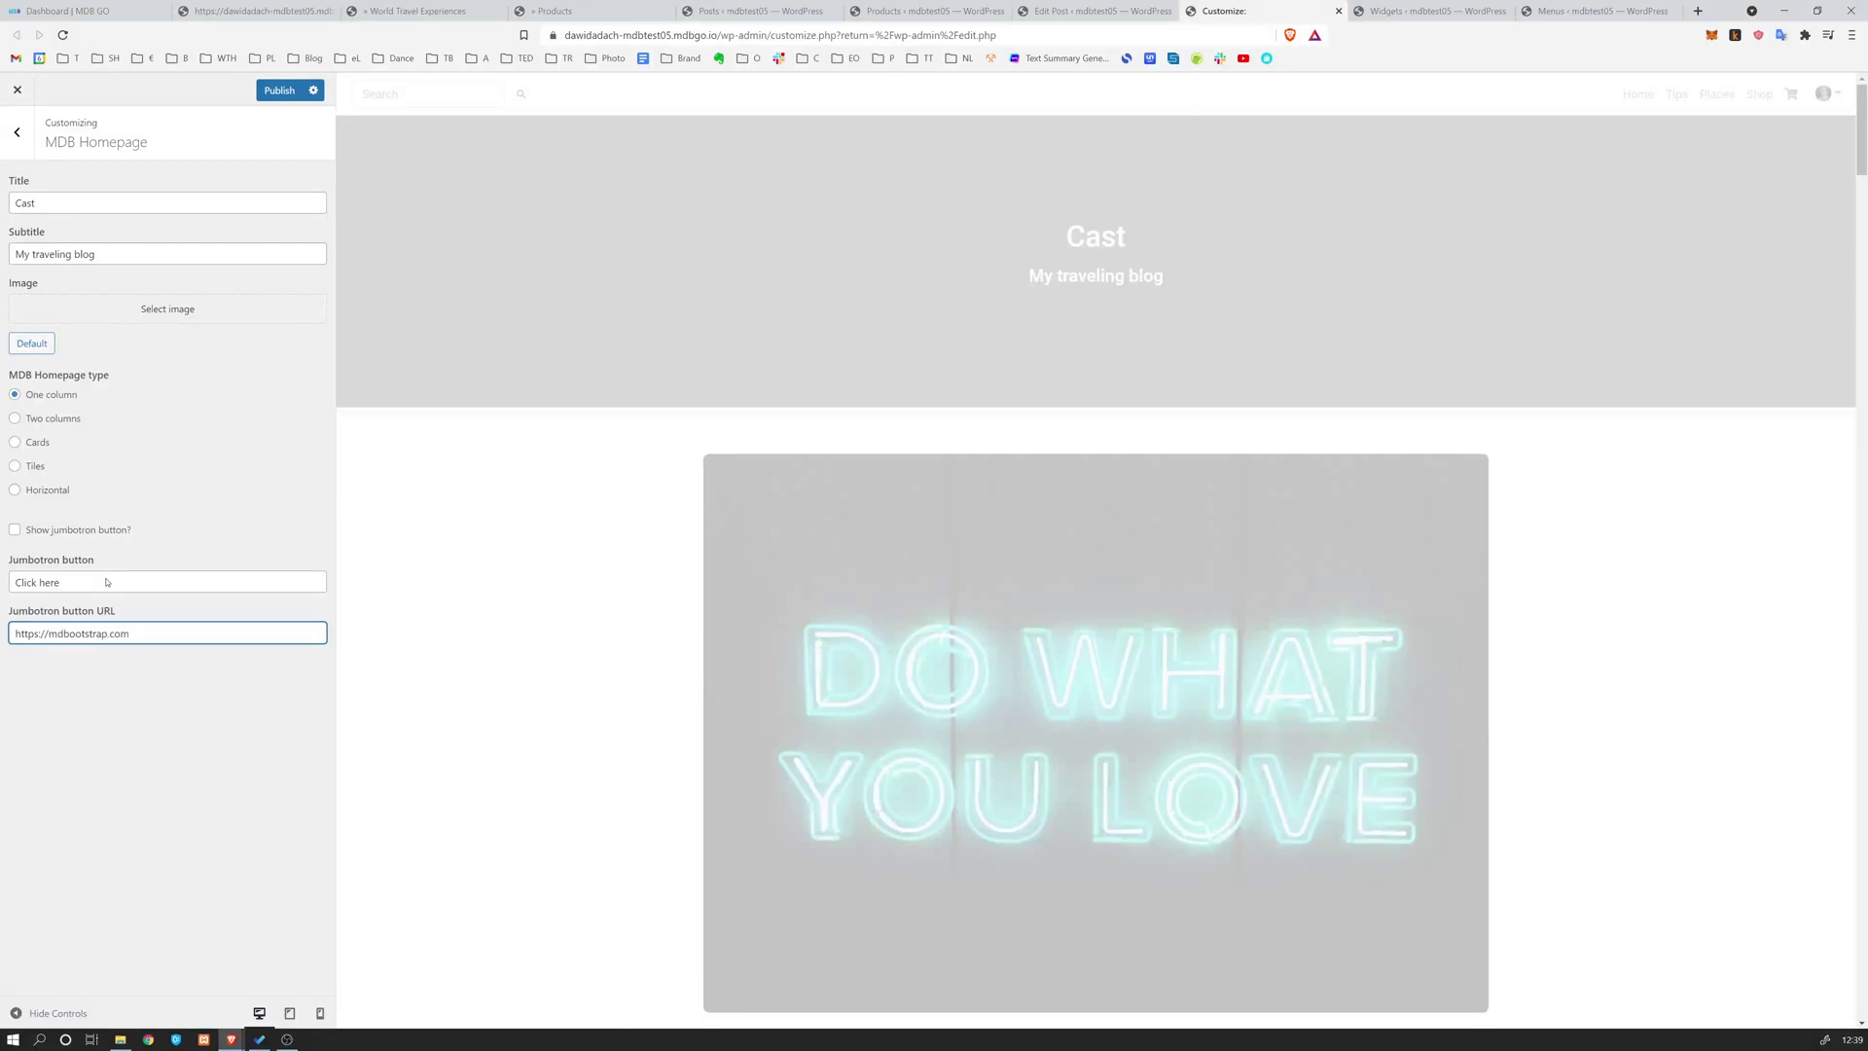
# Enable 'Show jumbotron button?', restore the Tiles homepage type, and publish the changes
pyautogui.click(15, 530)
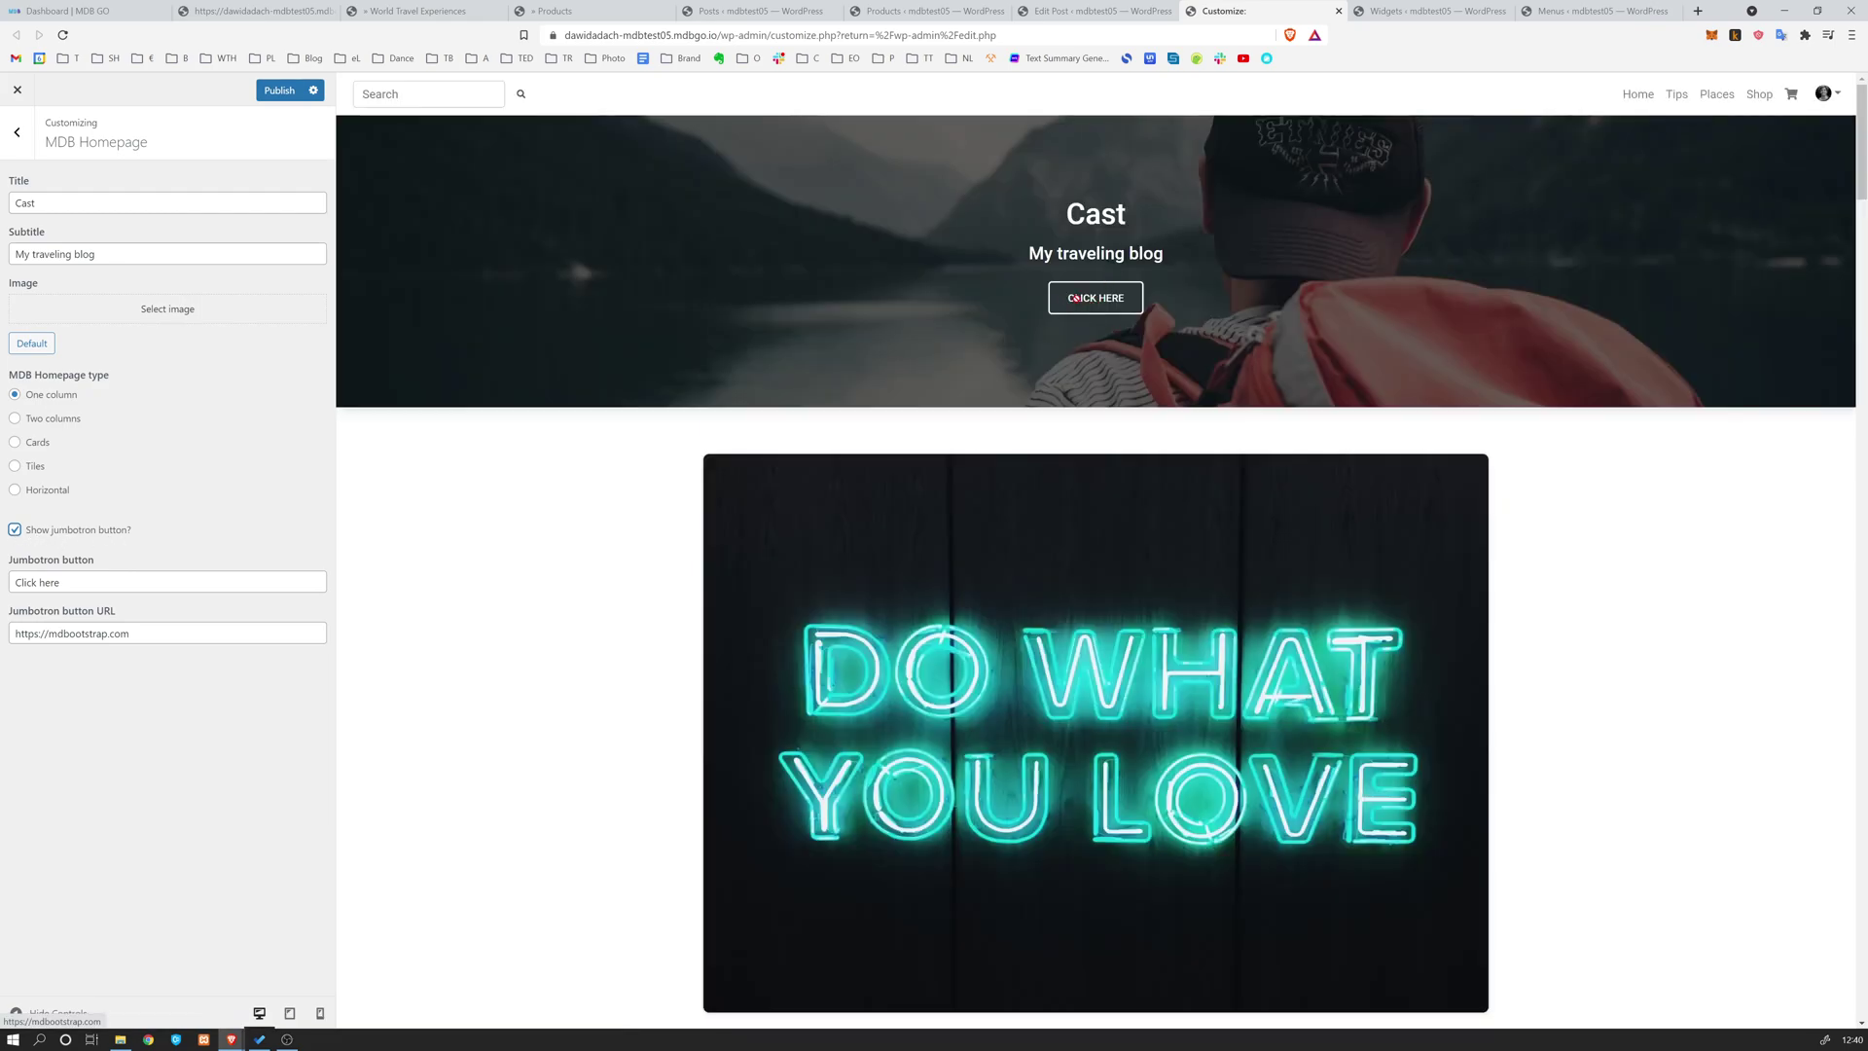
pyautogui.click(259, 583)
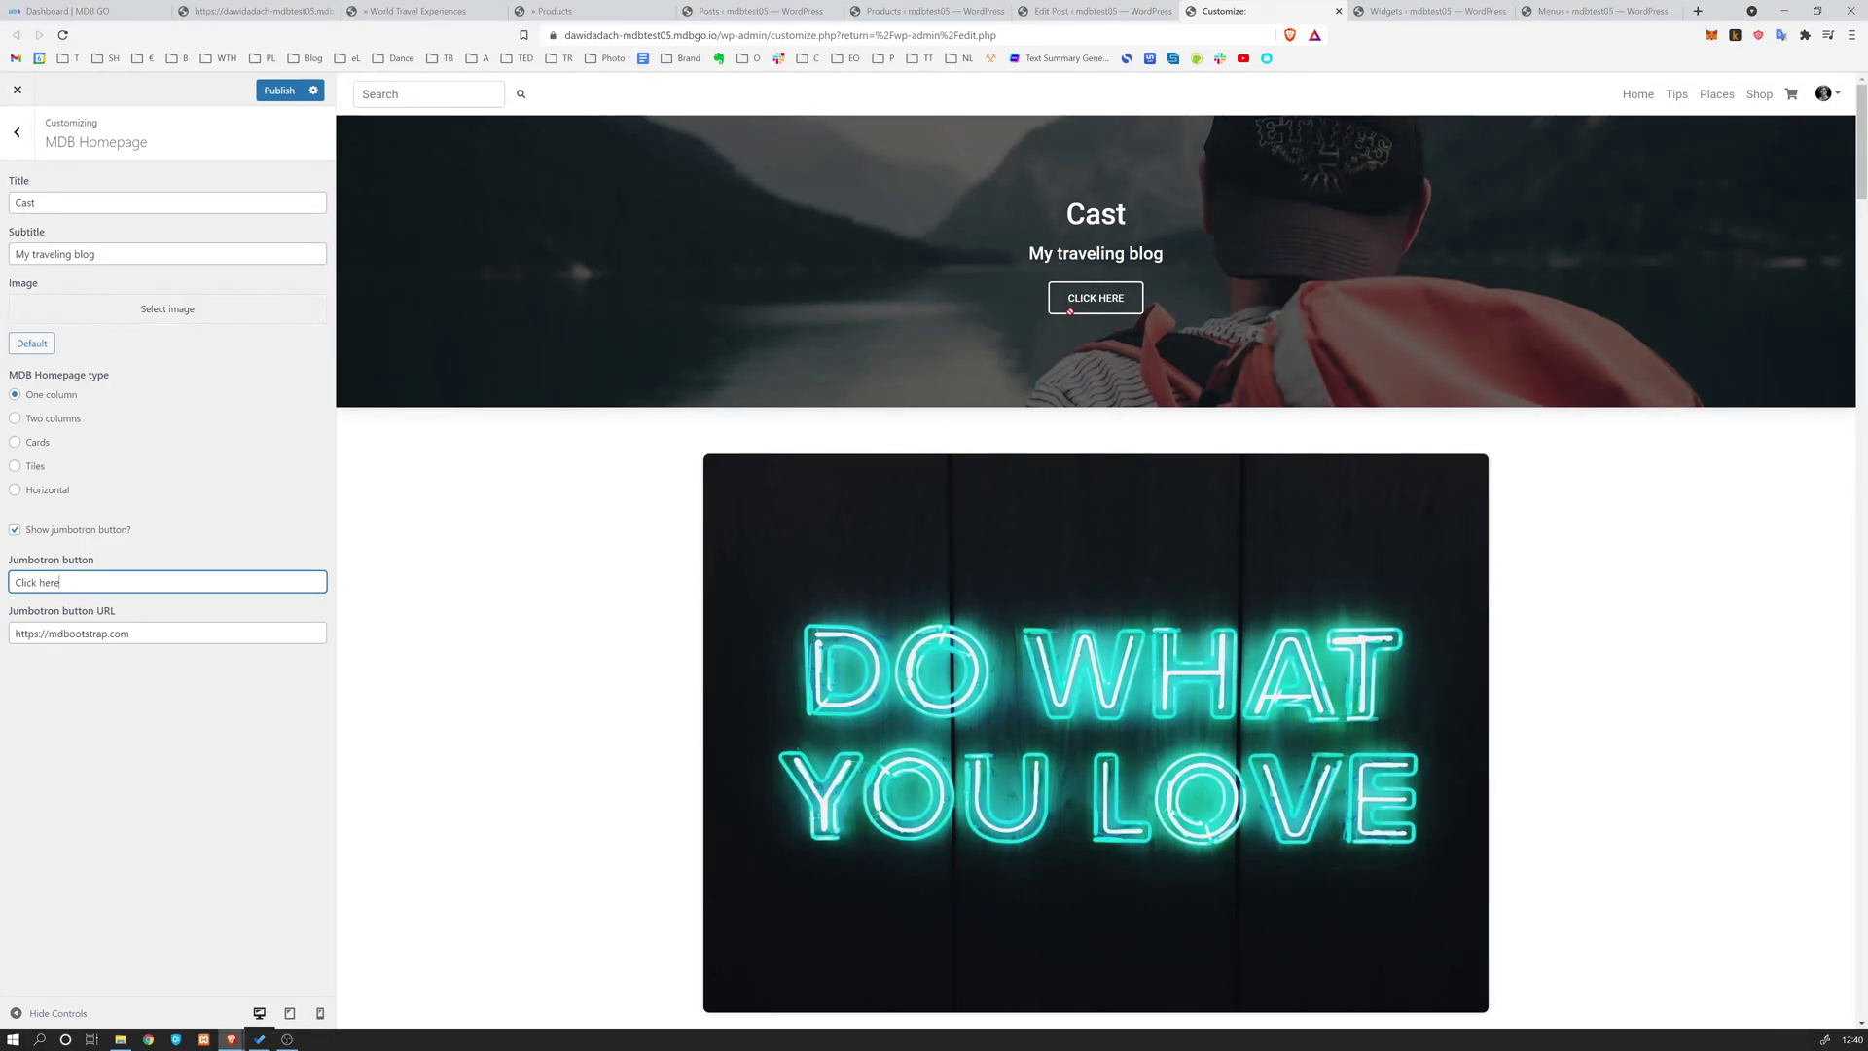
pyautogui.click(34, 468)
pyautogui.click(279, 90)
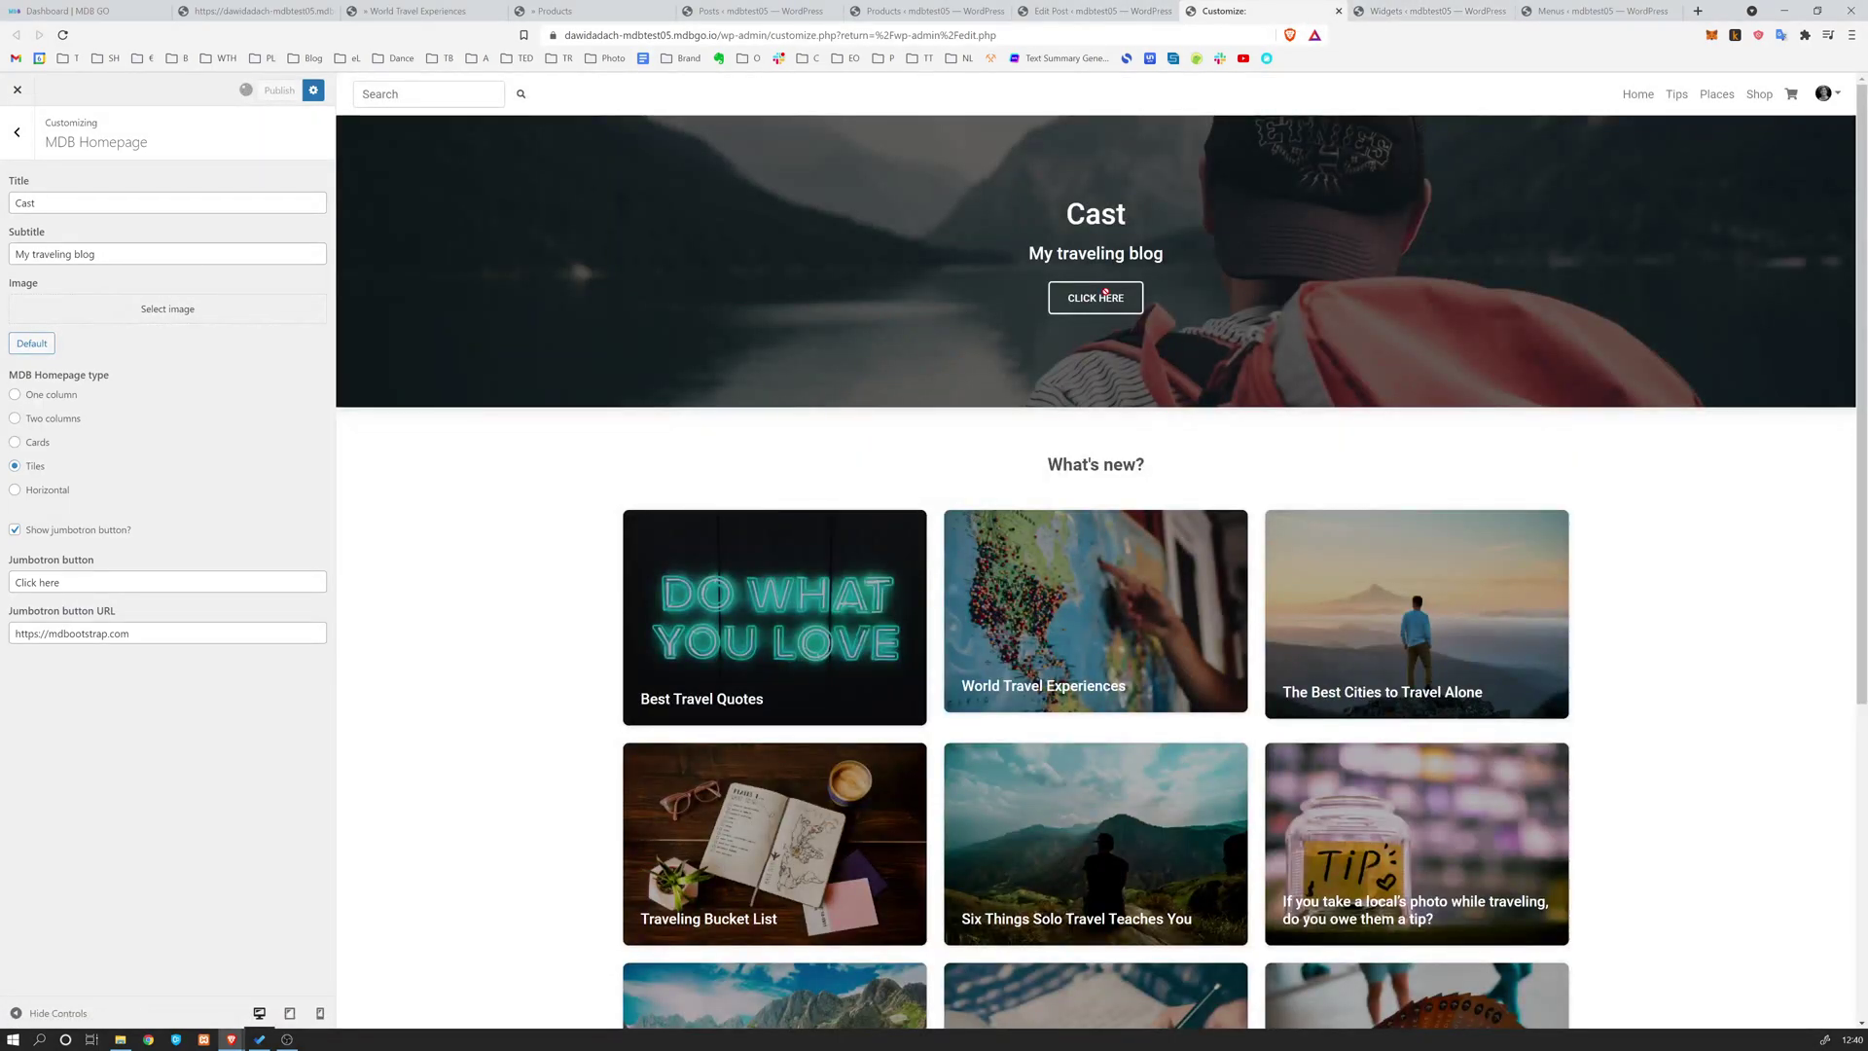
# Add a Categories block to the Post Sidebar, save the widgets, then go to Menus
pyautogui.hotkey('ctrl', 'Tab')
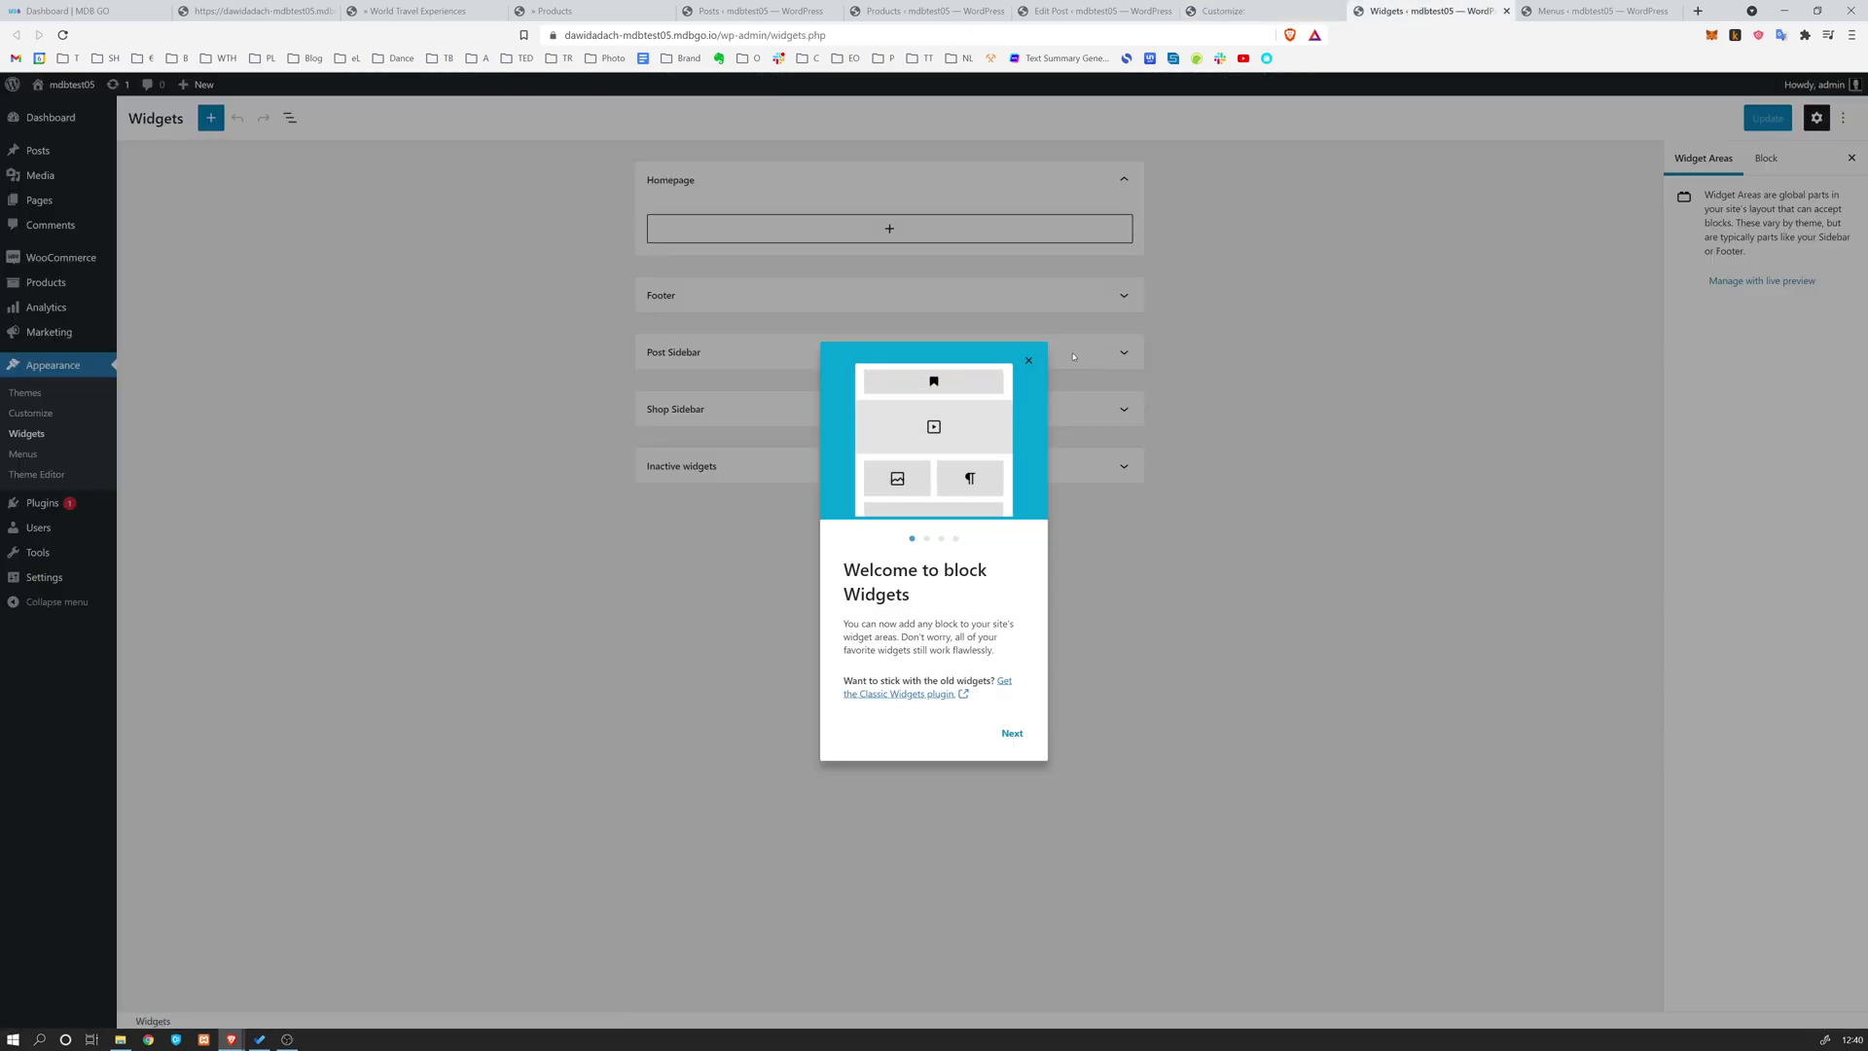
pyautogui.click(1029, 361)
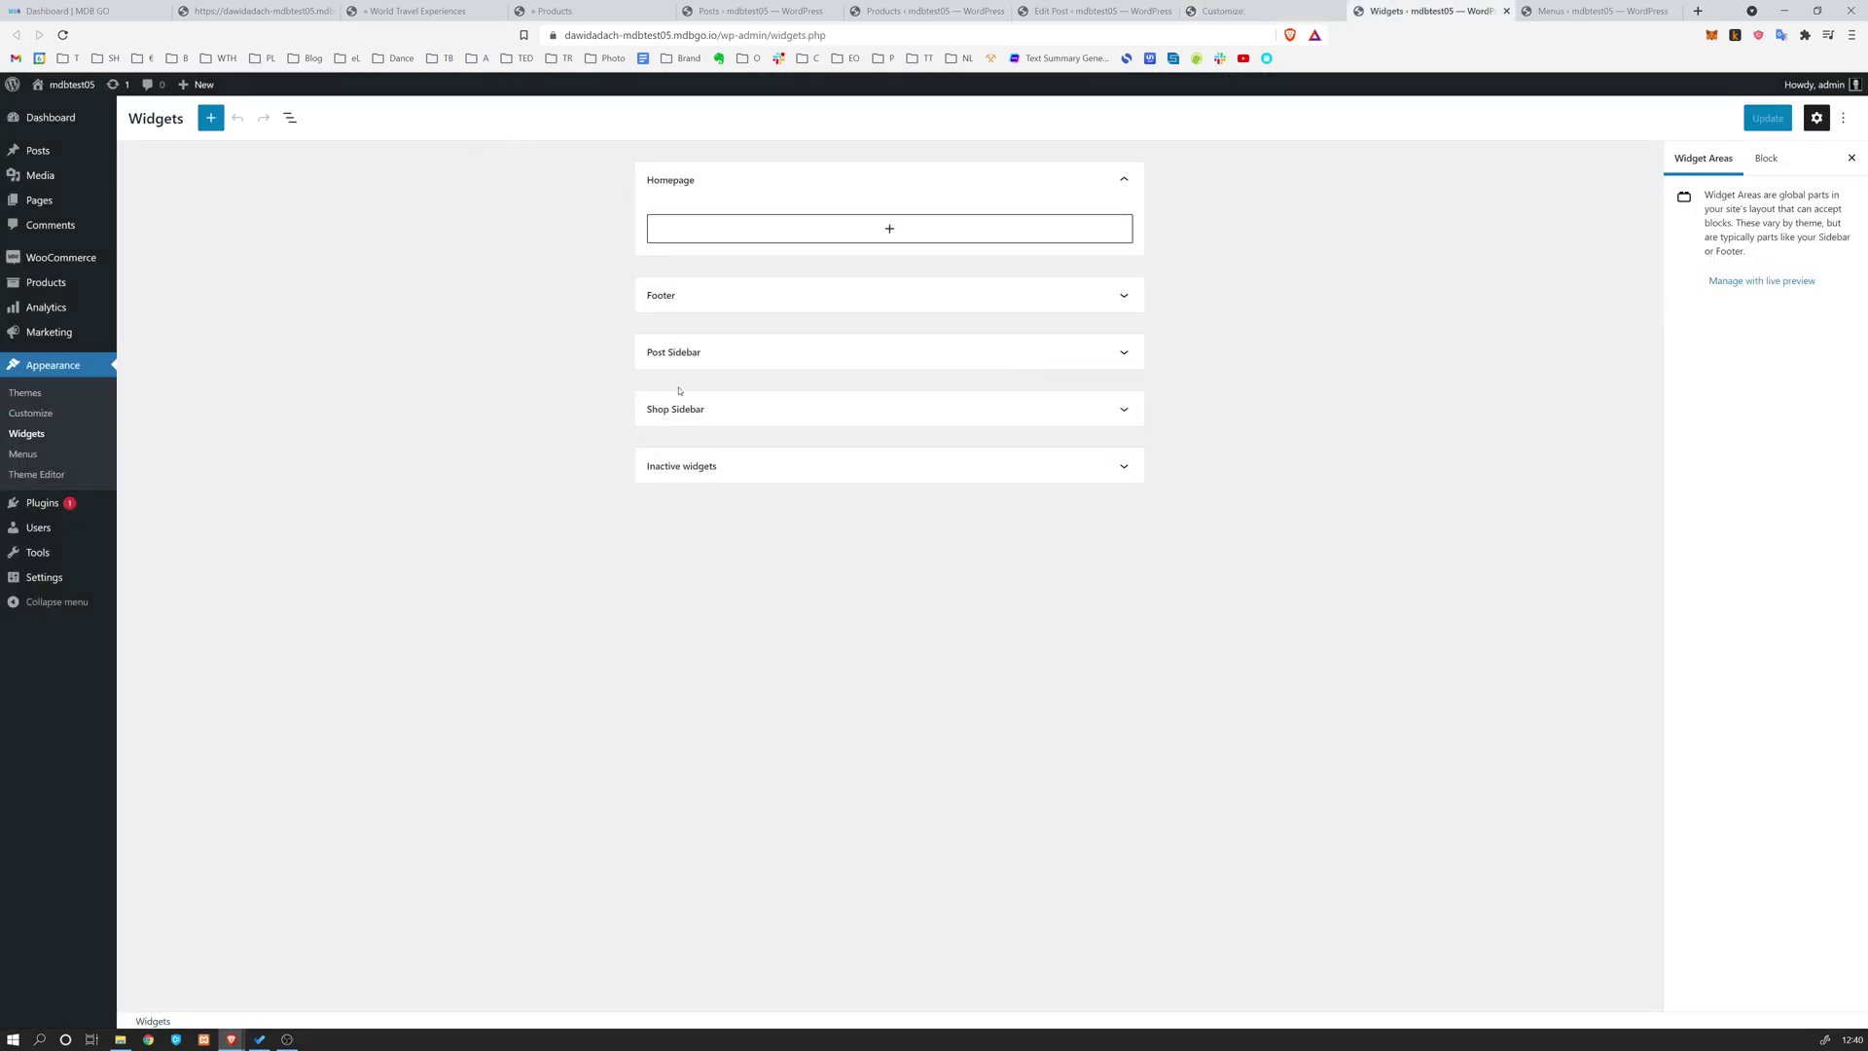
pyautogui.click(846, 354)
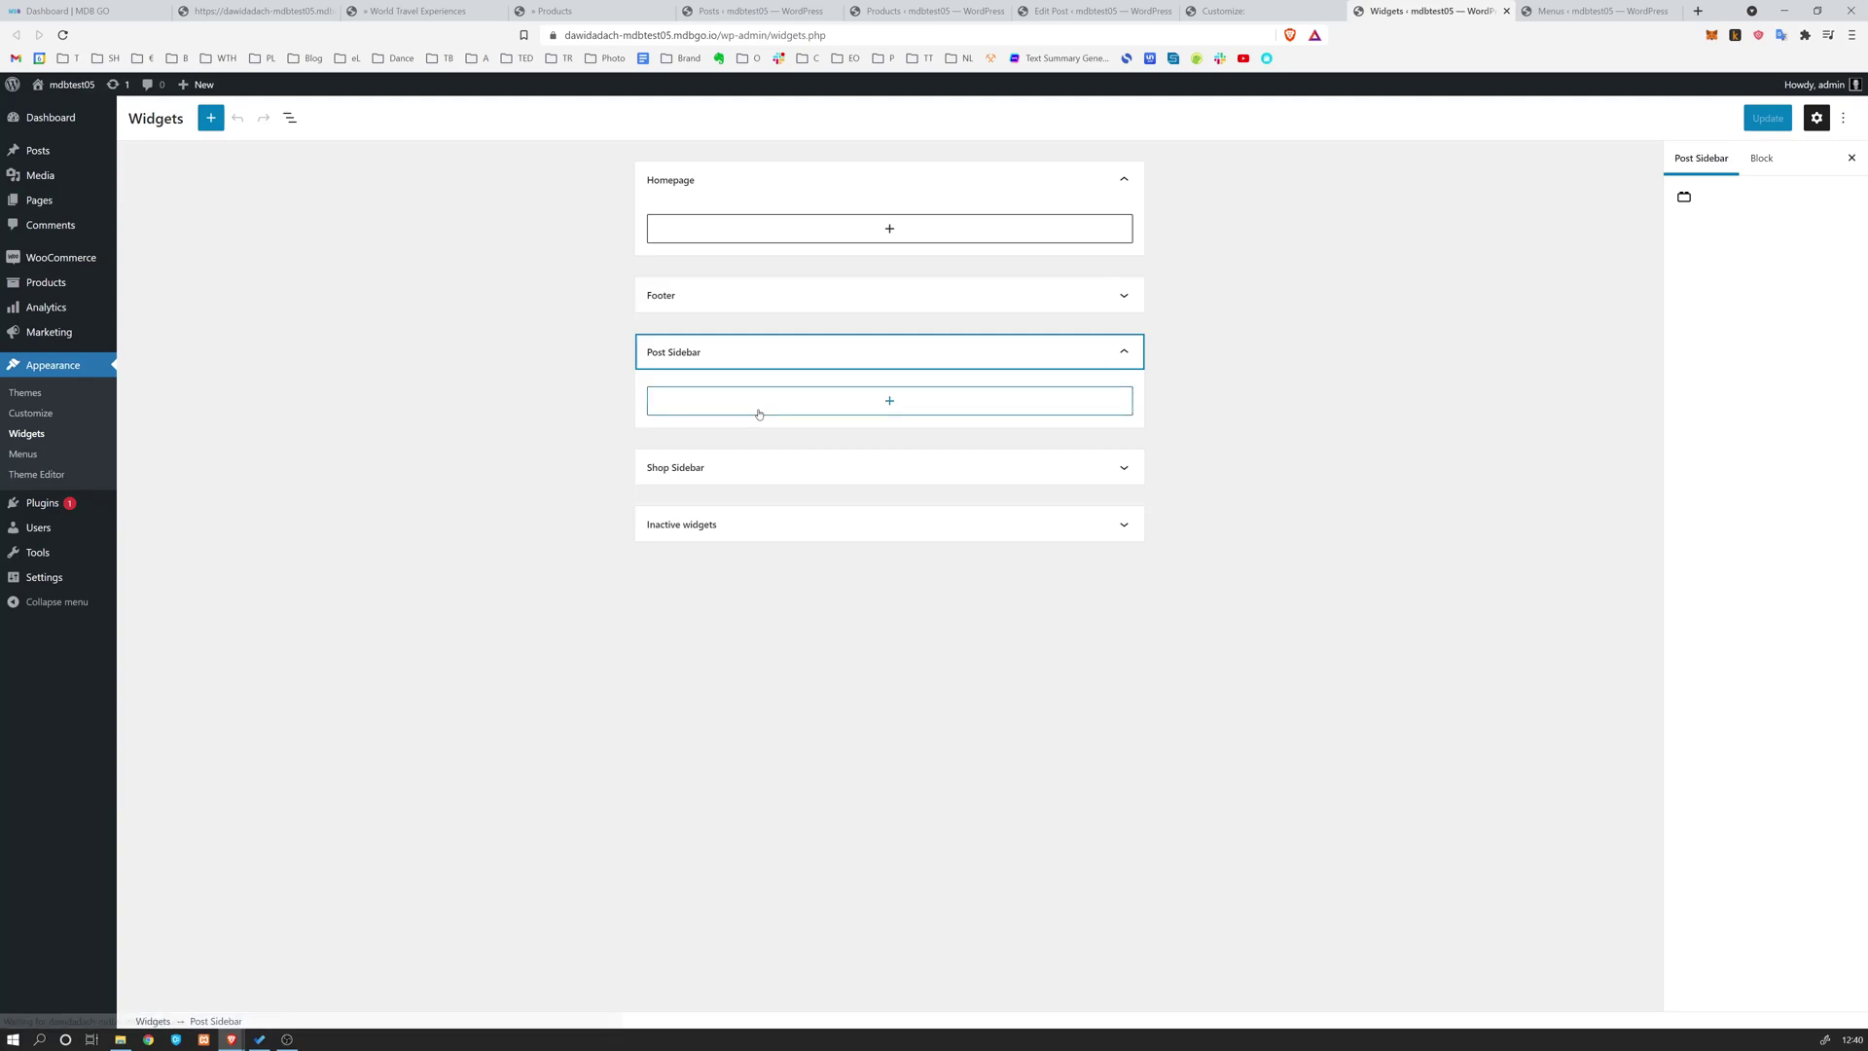
pyautogui.click(878, 405)
pyautogui.write('cate')
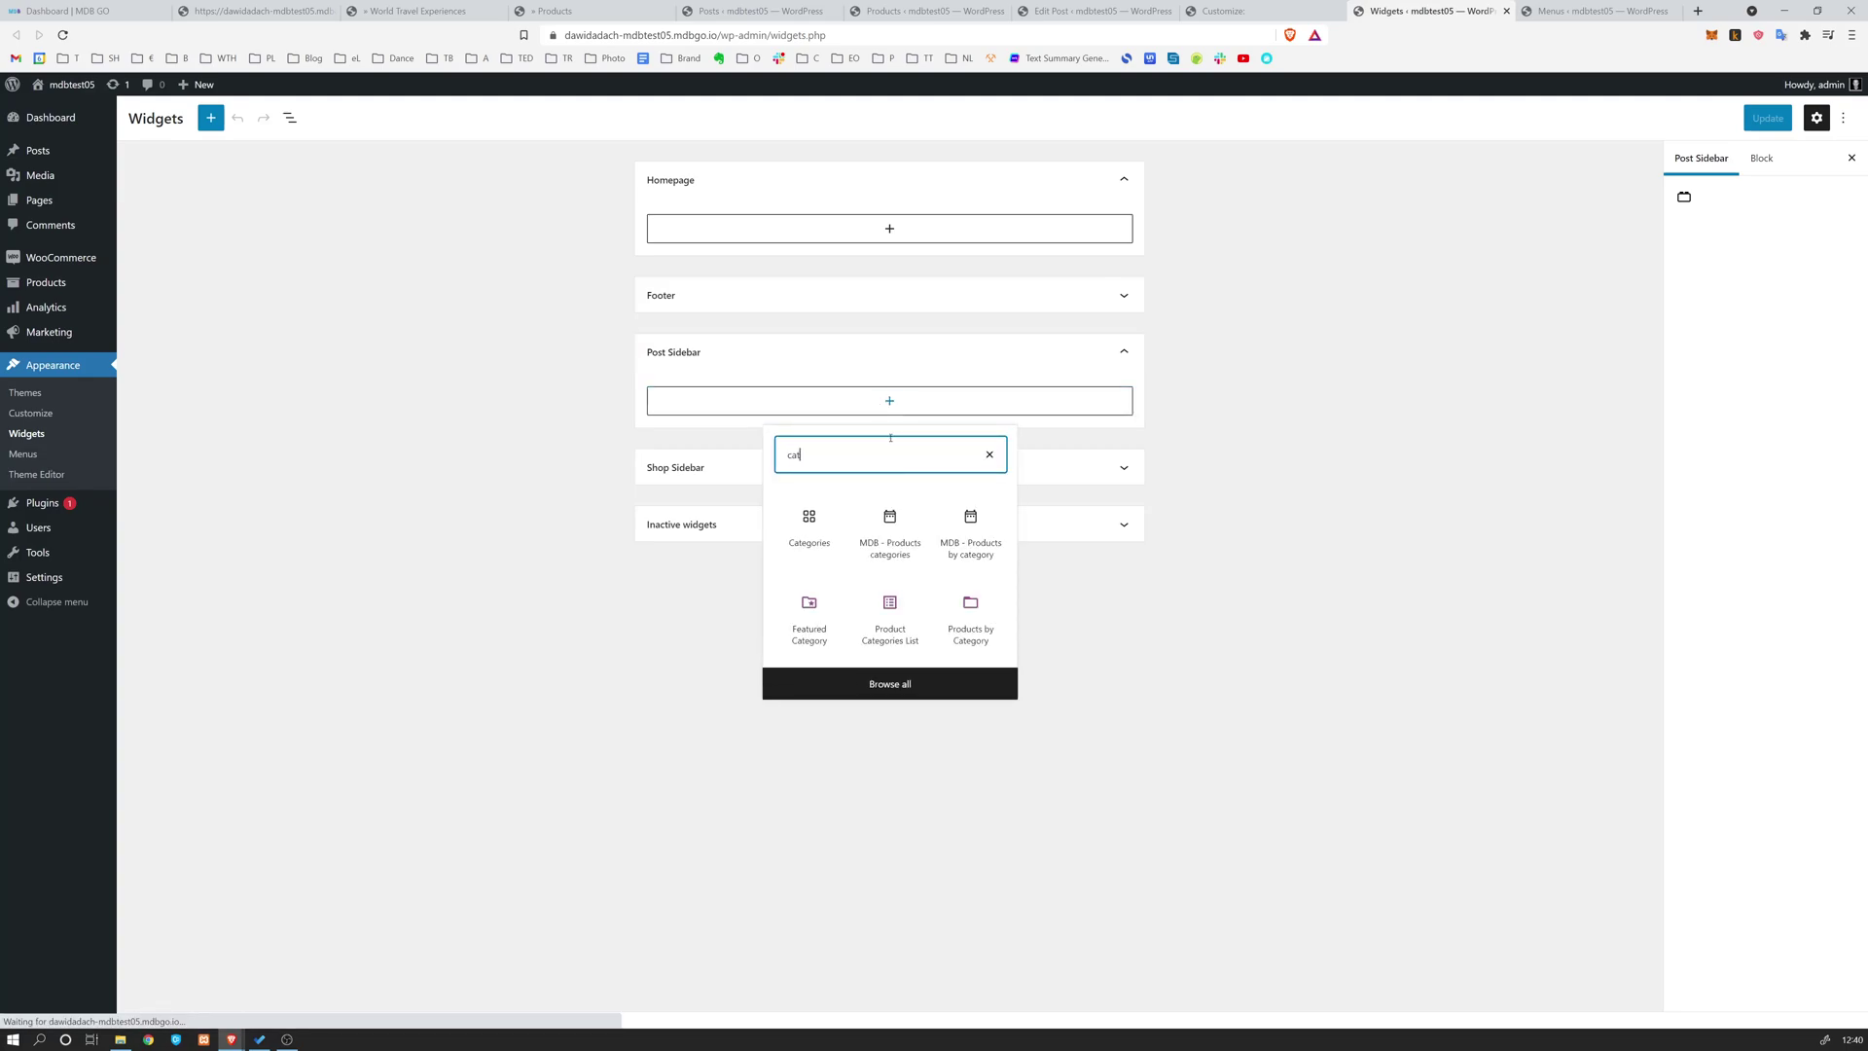
pyautogui.click(817, 526)
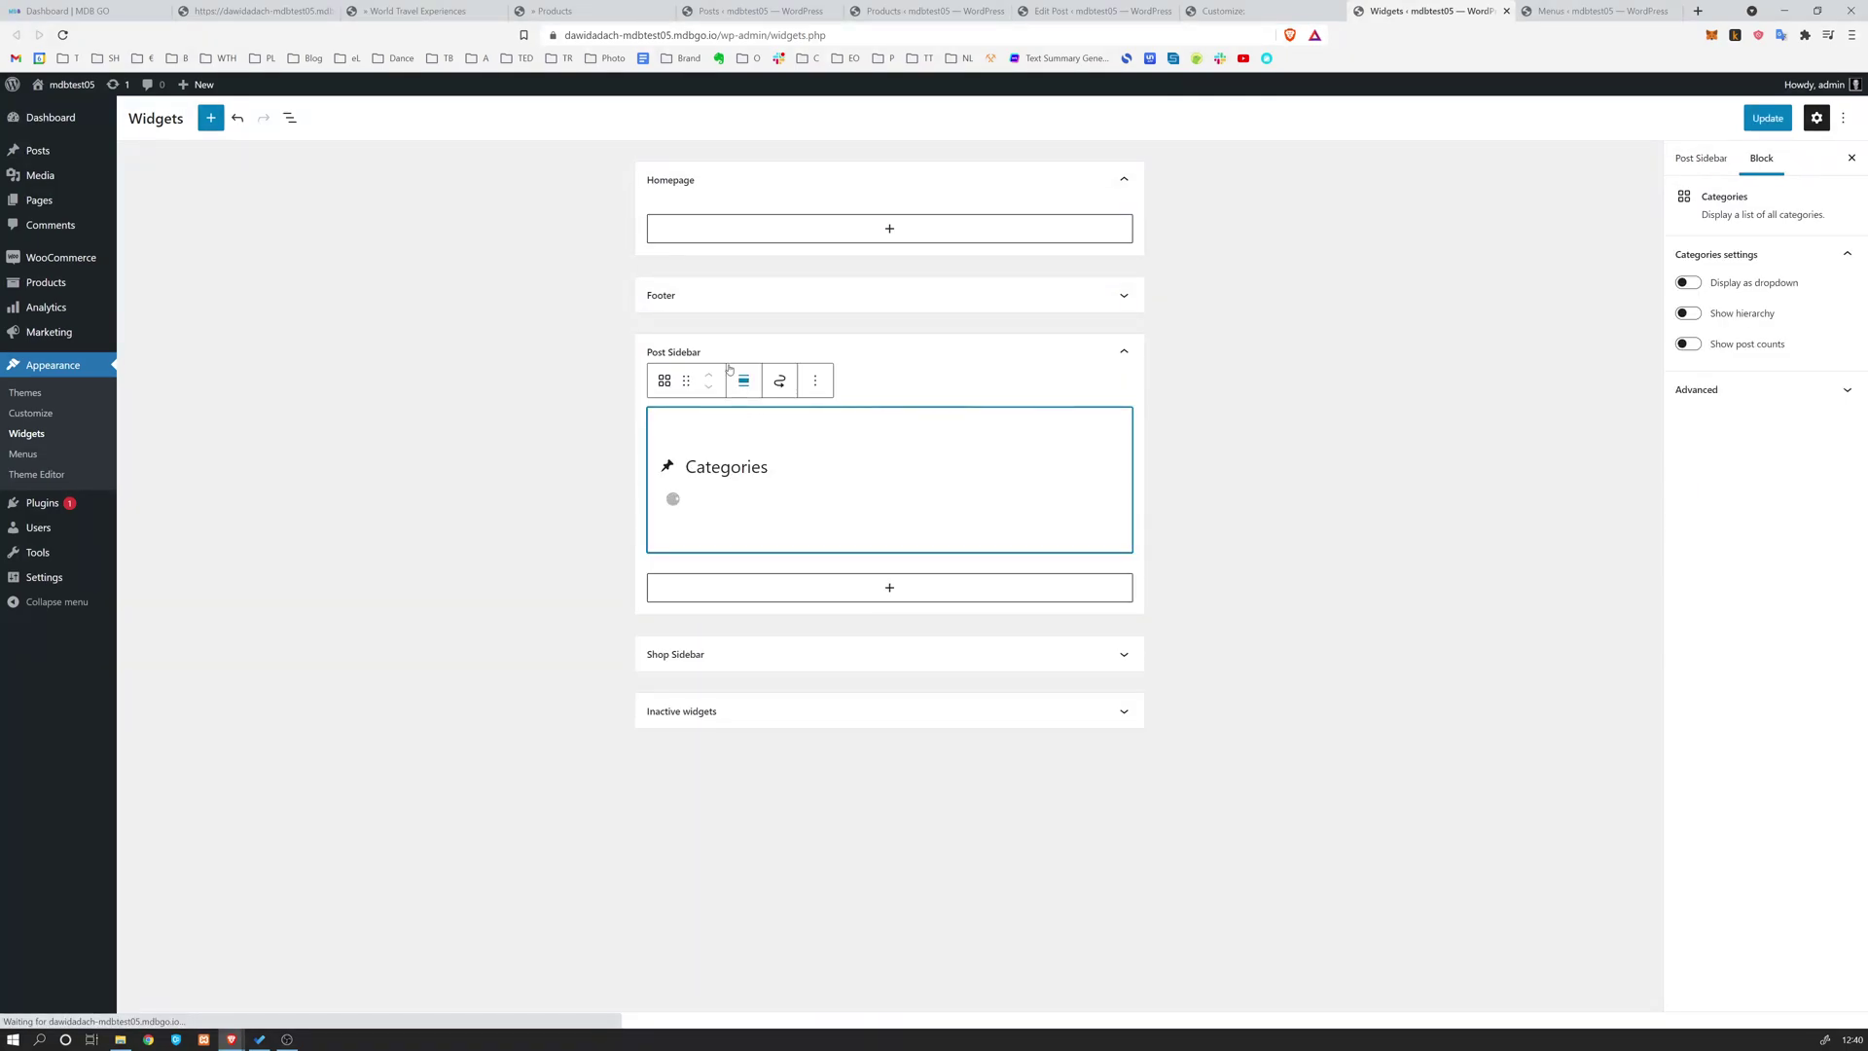
pyautogui.click(1769, 118)
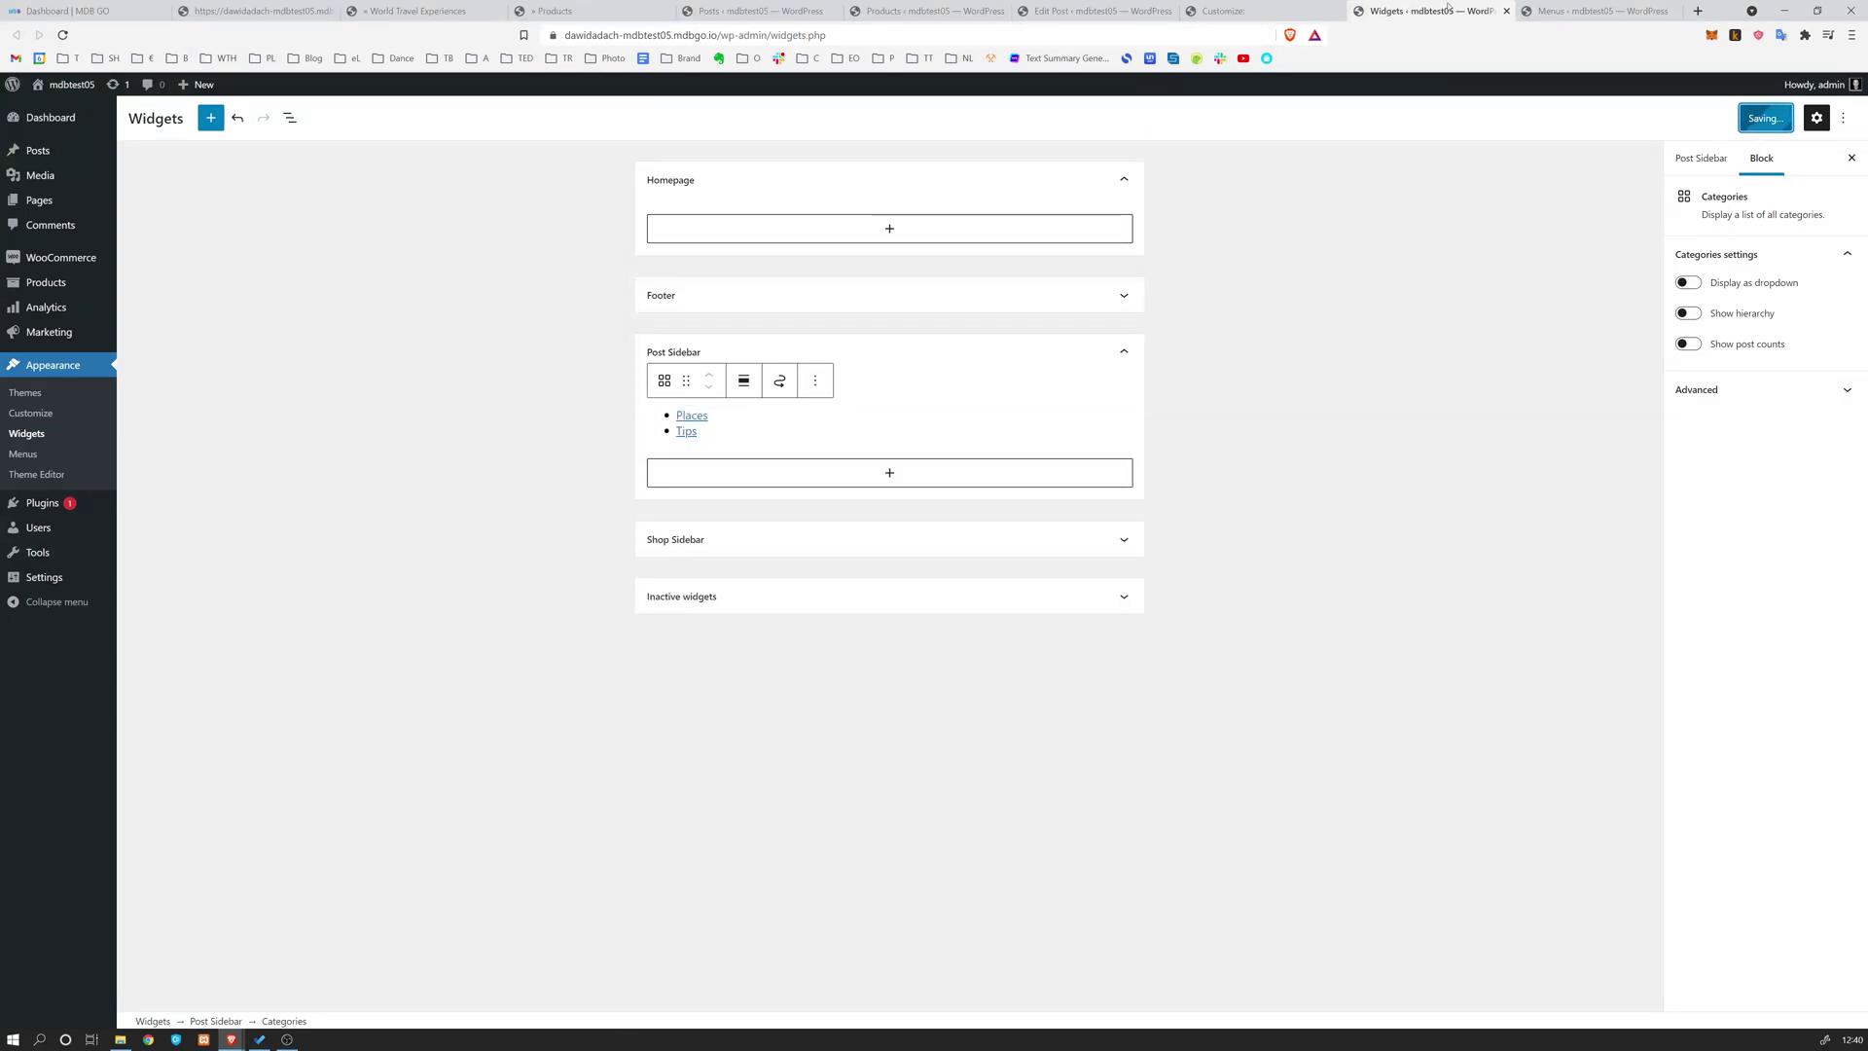
pyautogui.click(1566, 10)
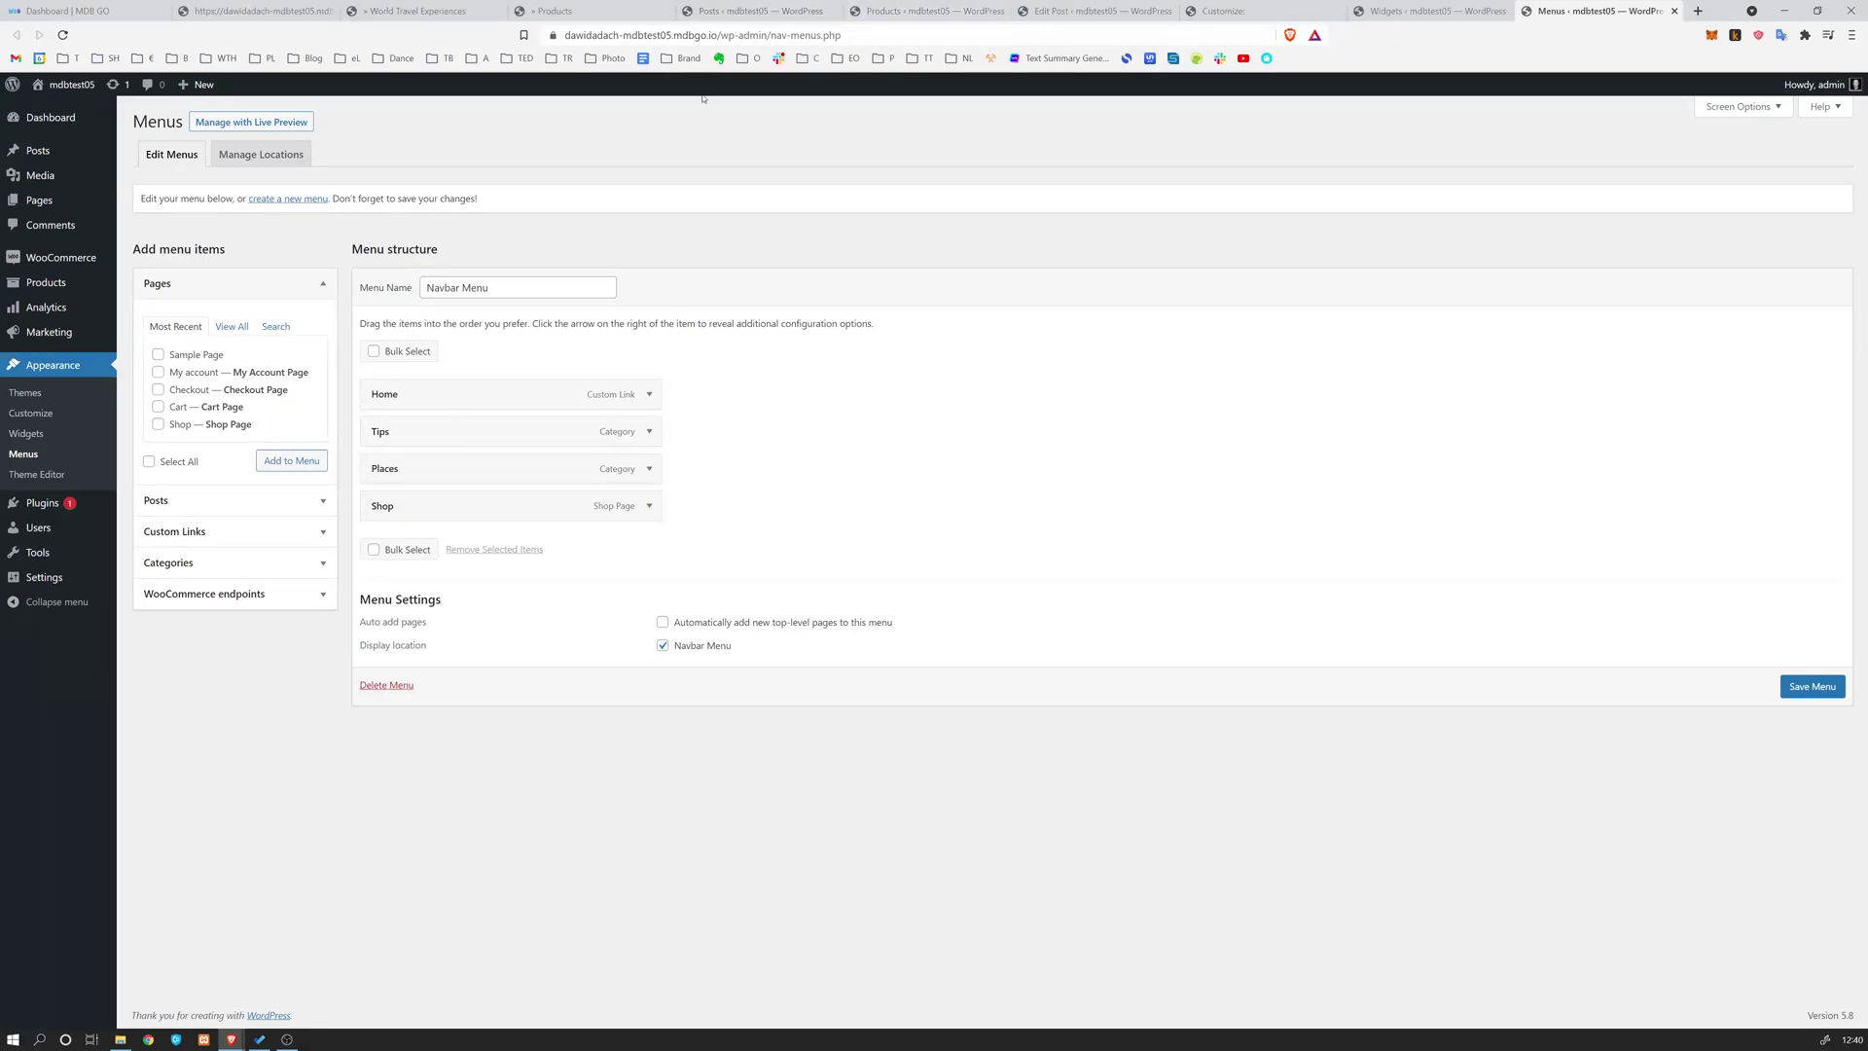
# Move between browser tabs from the Menus page to the World Travel Experiences post
pyautogui.click(722, 14)
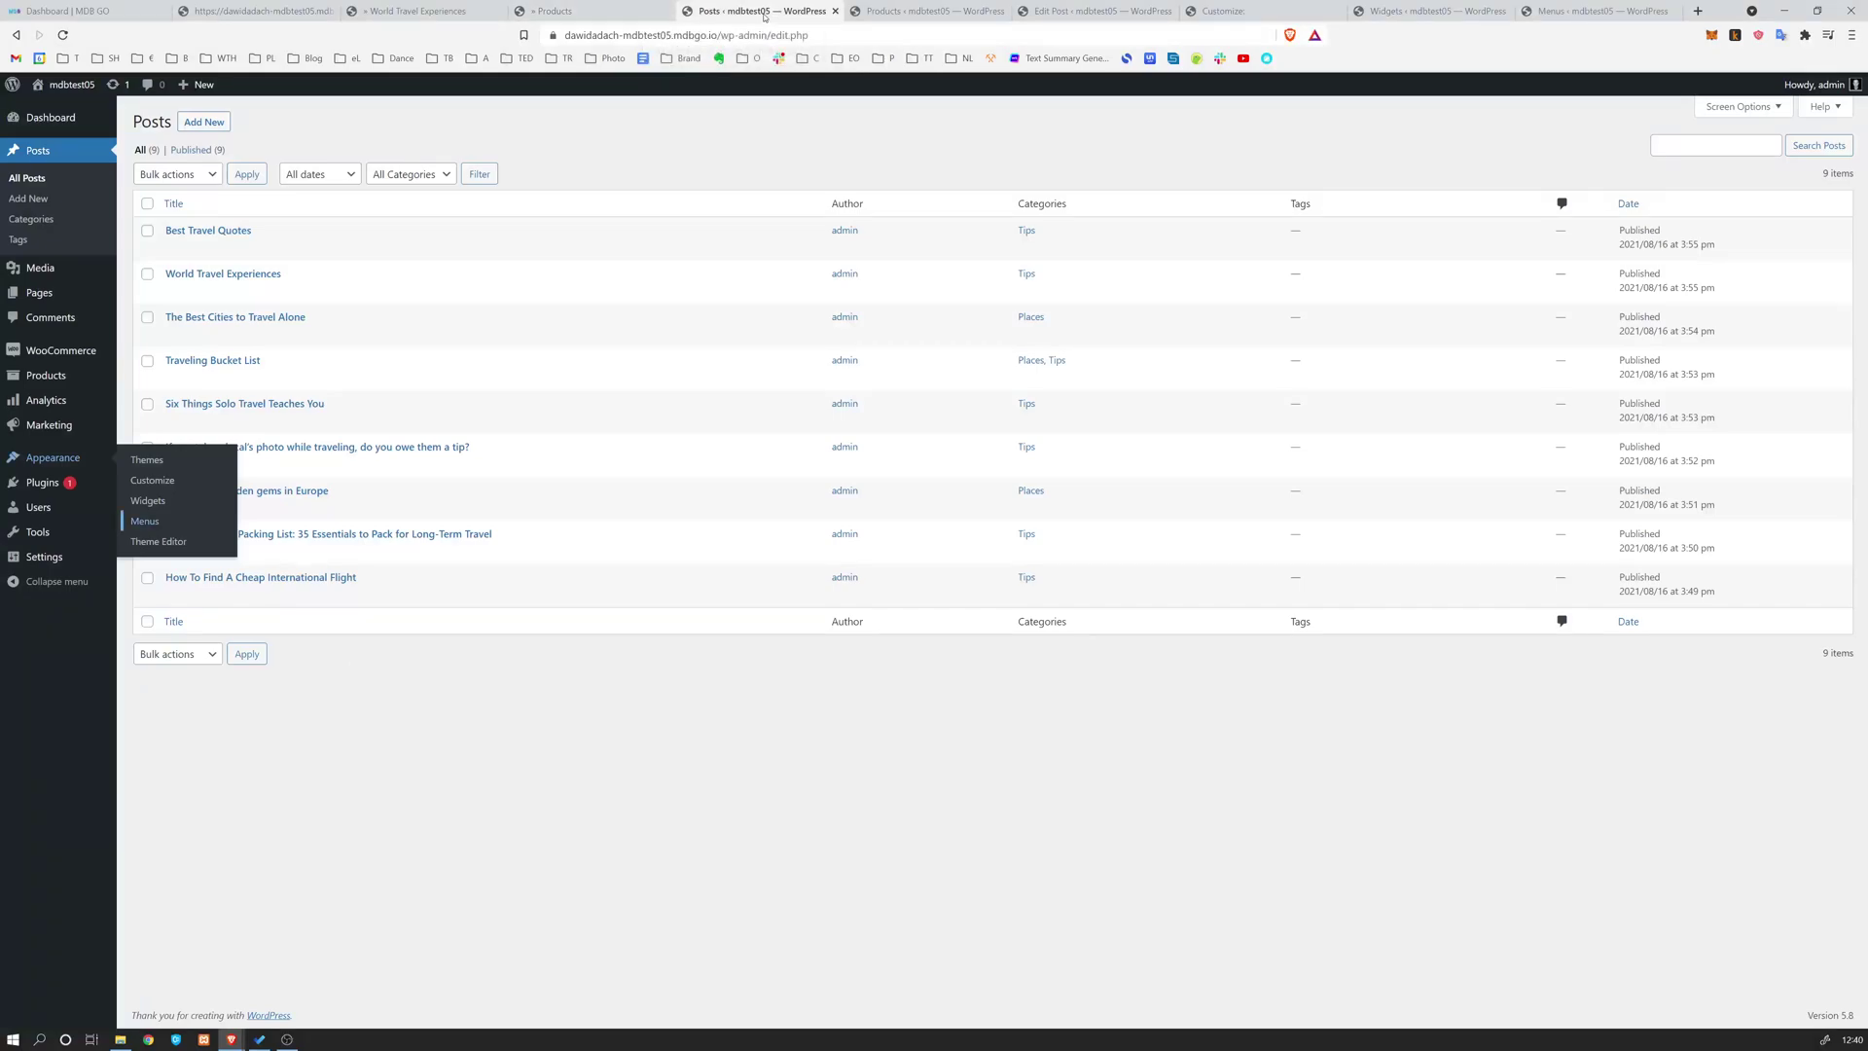
pyautogui.click(417, 14)
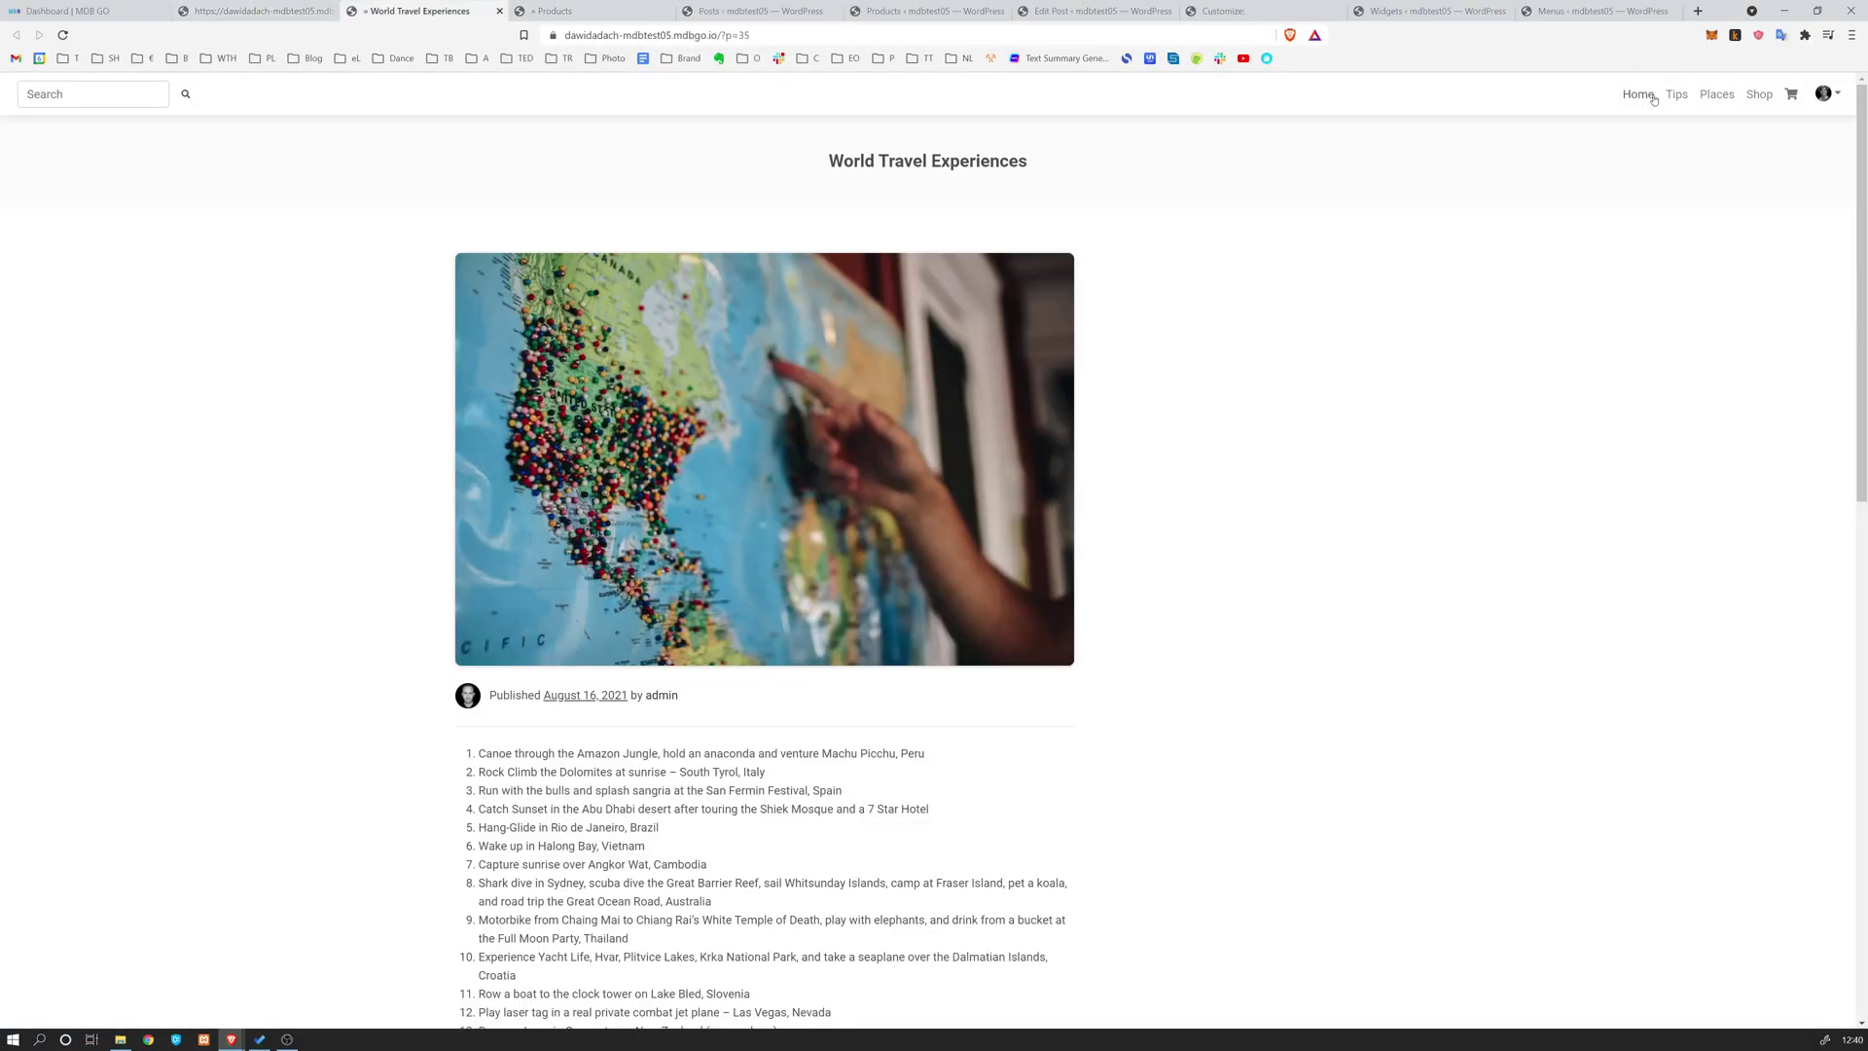
pyautogui.click(1596, 16)
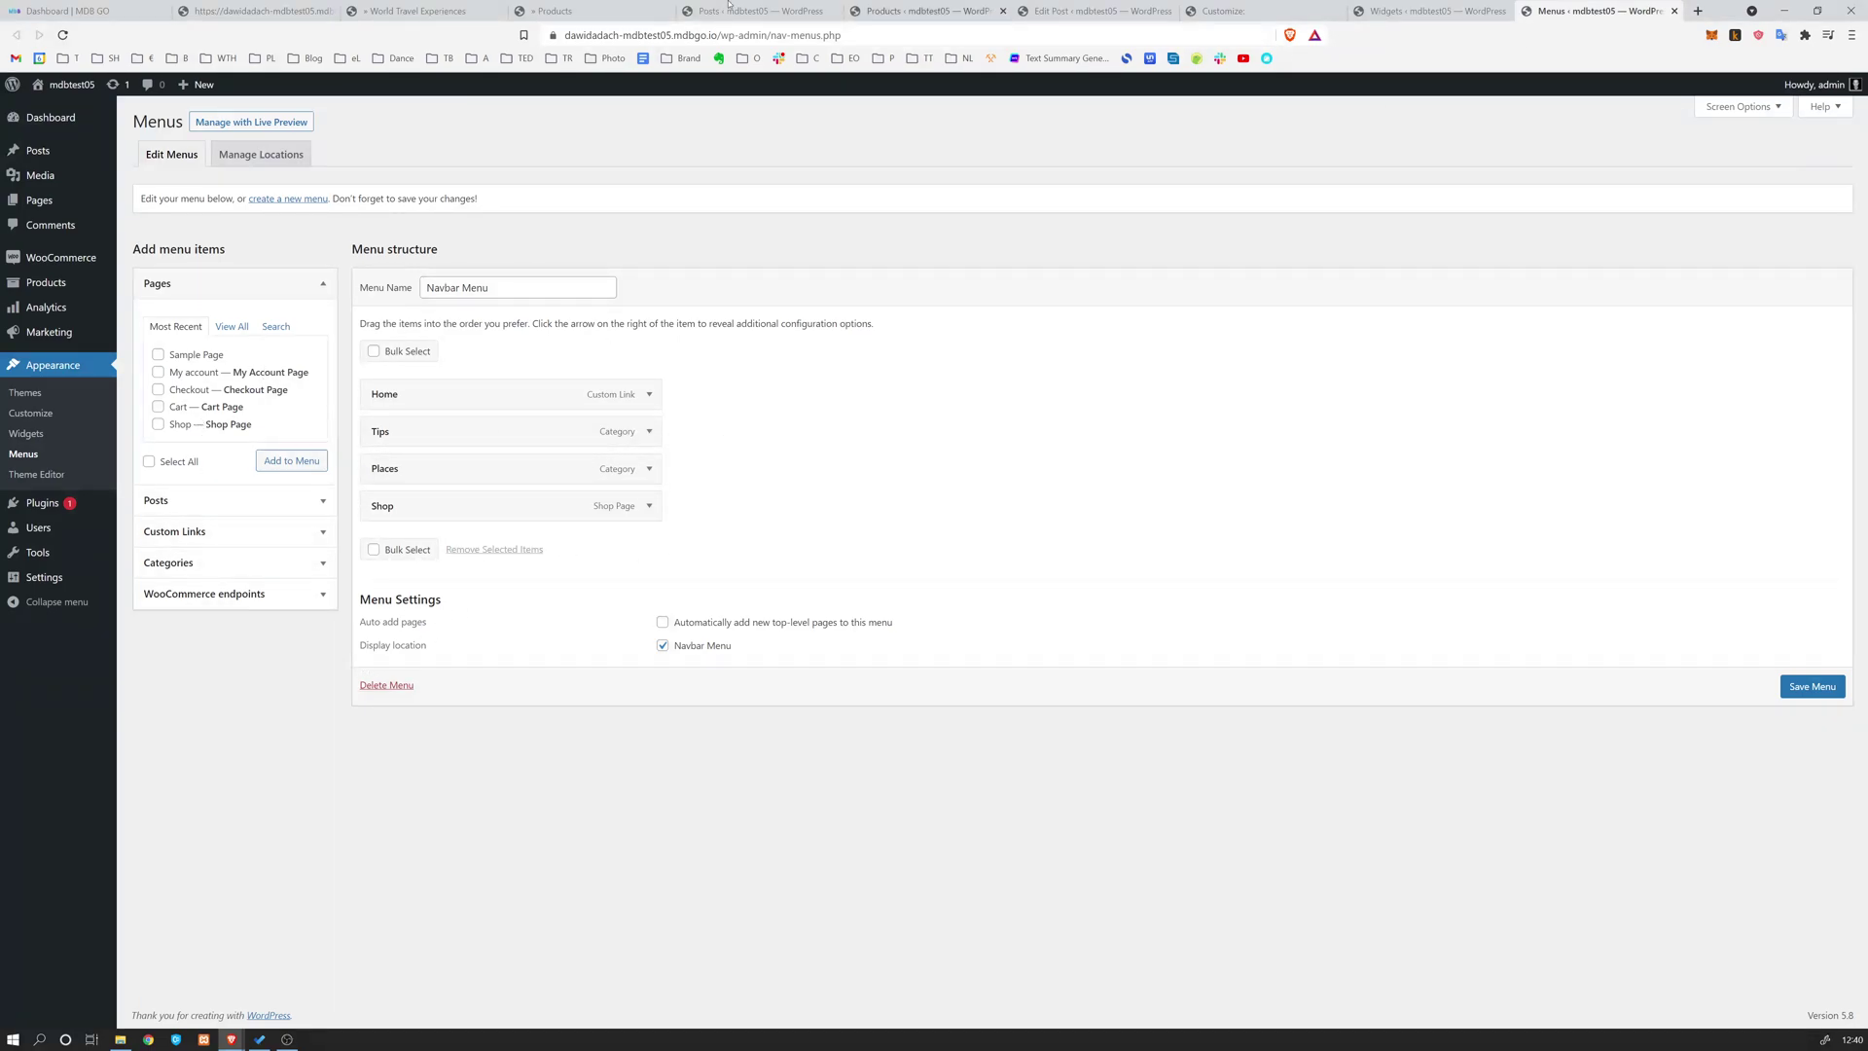
pyautogui.click(428, 11)
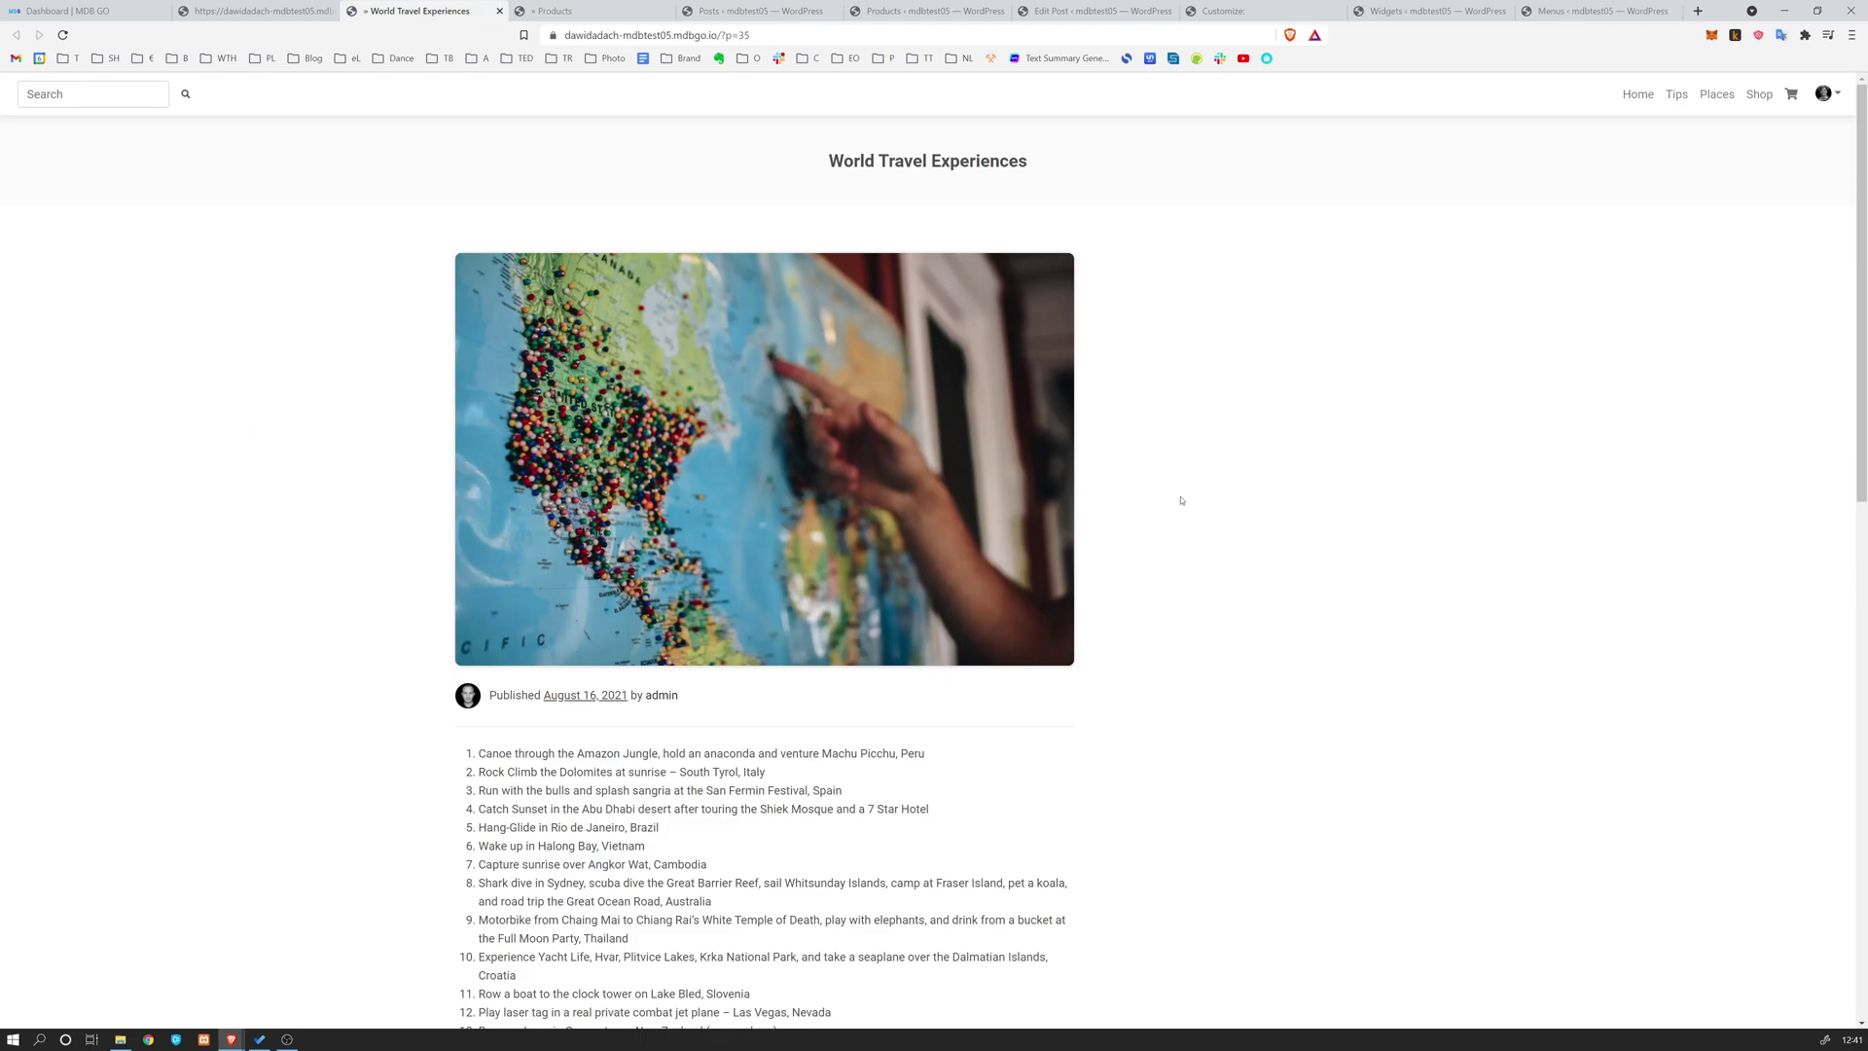
# Reload the World Travel Experiences post and scroll to check the Places and Tips categories sidebar
pyautogui.press('F5')
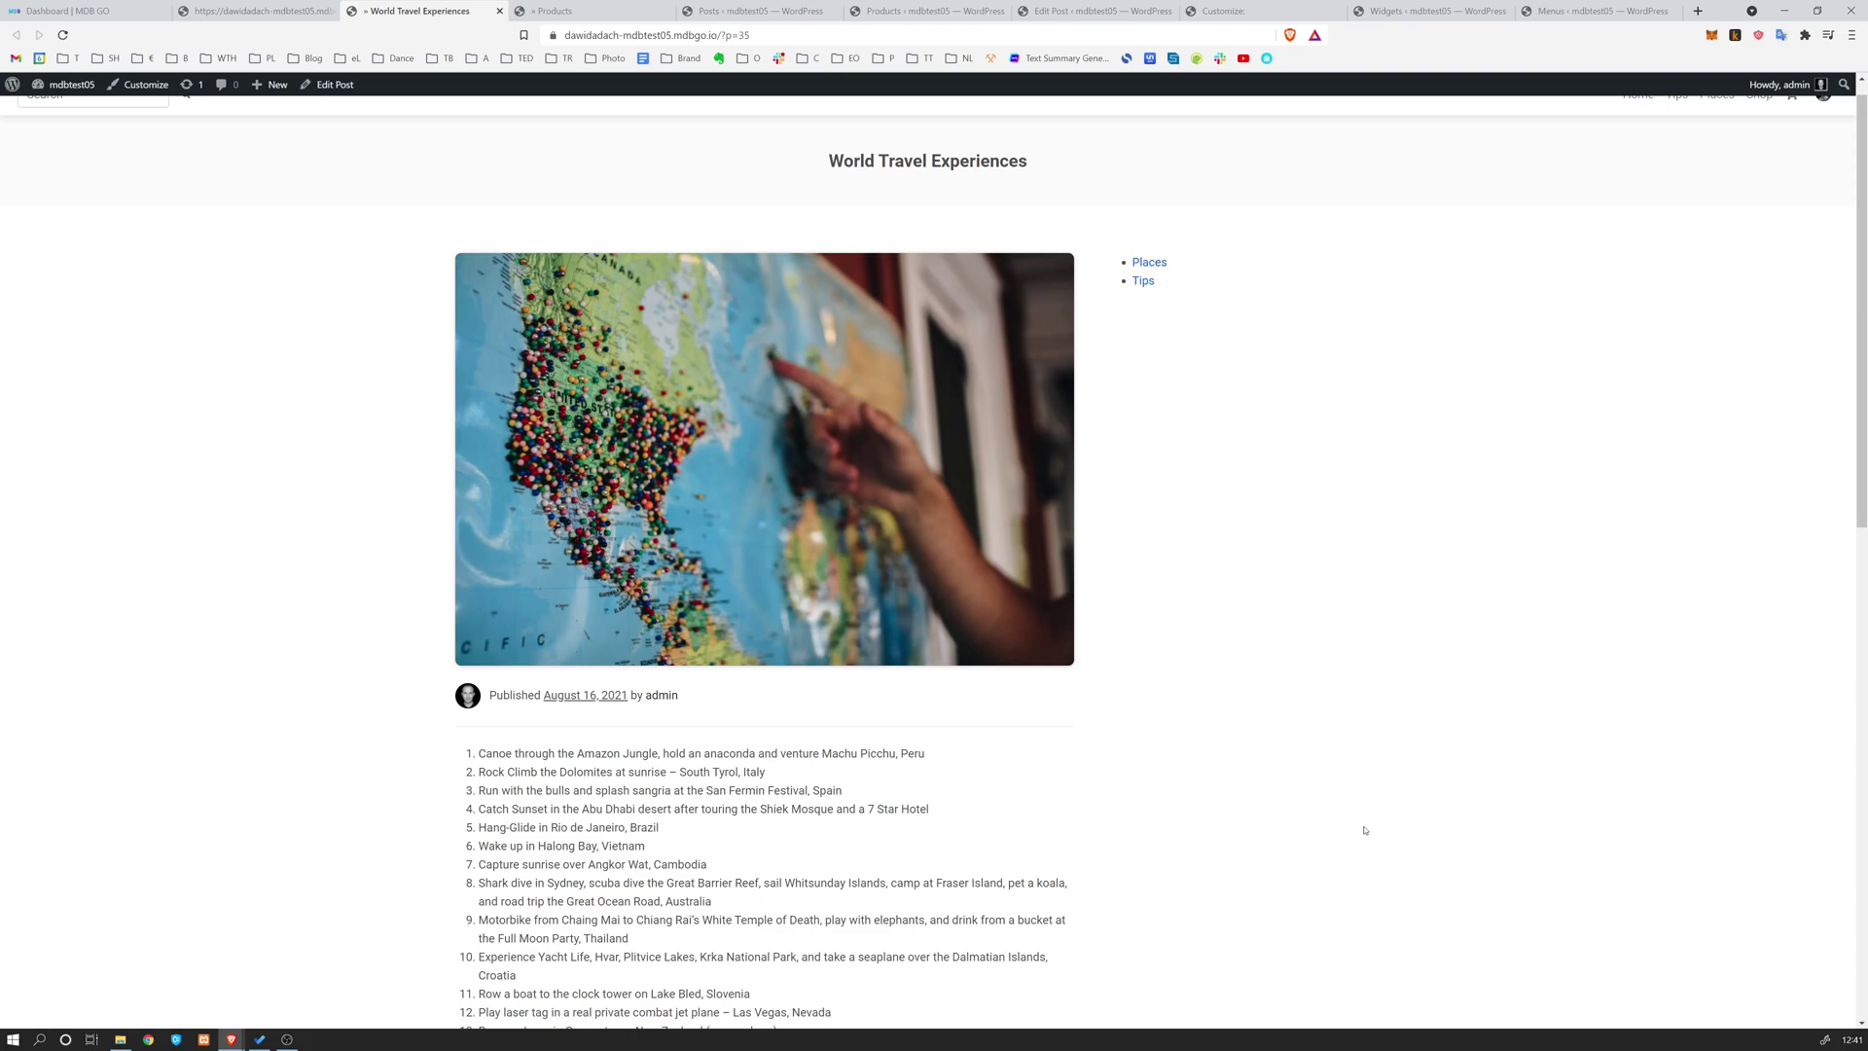
pyautogui.scroll(-7, 1179, 346)
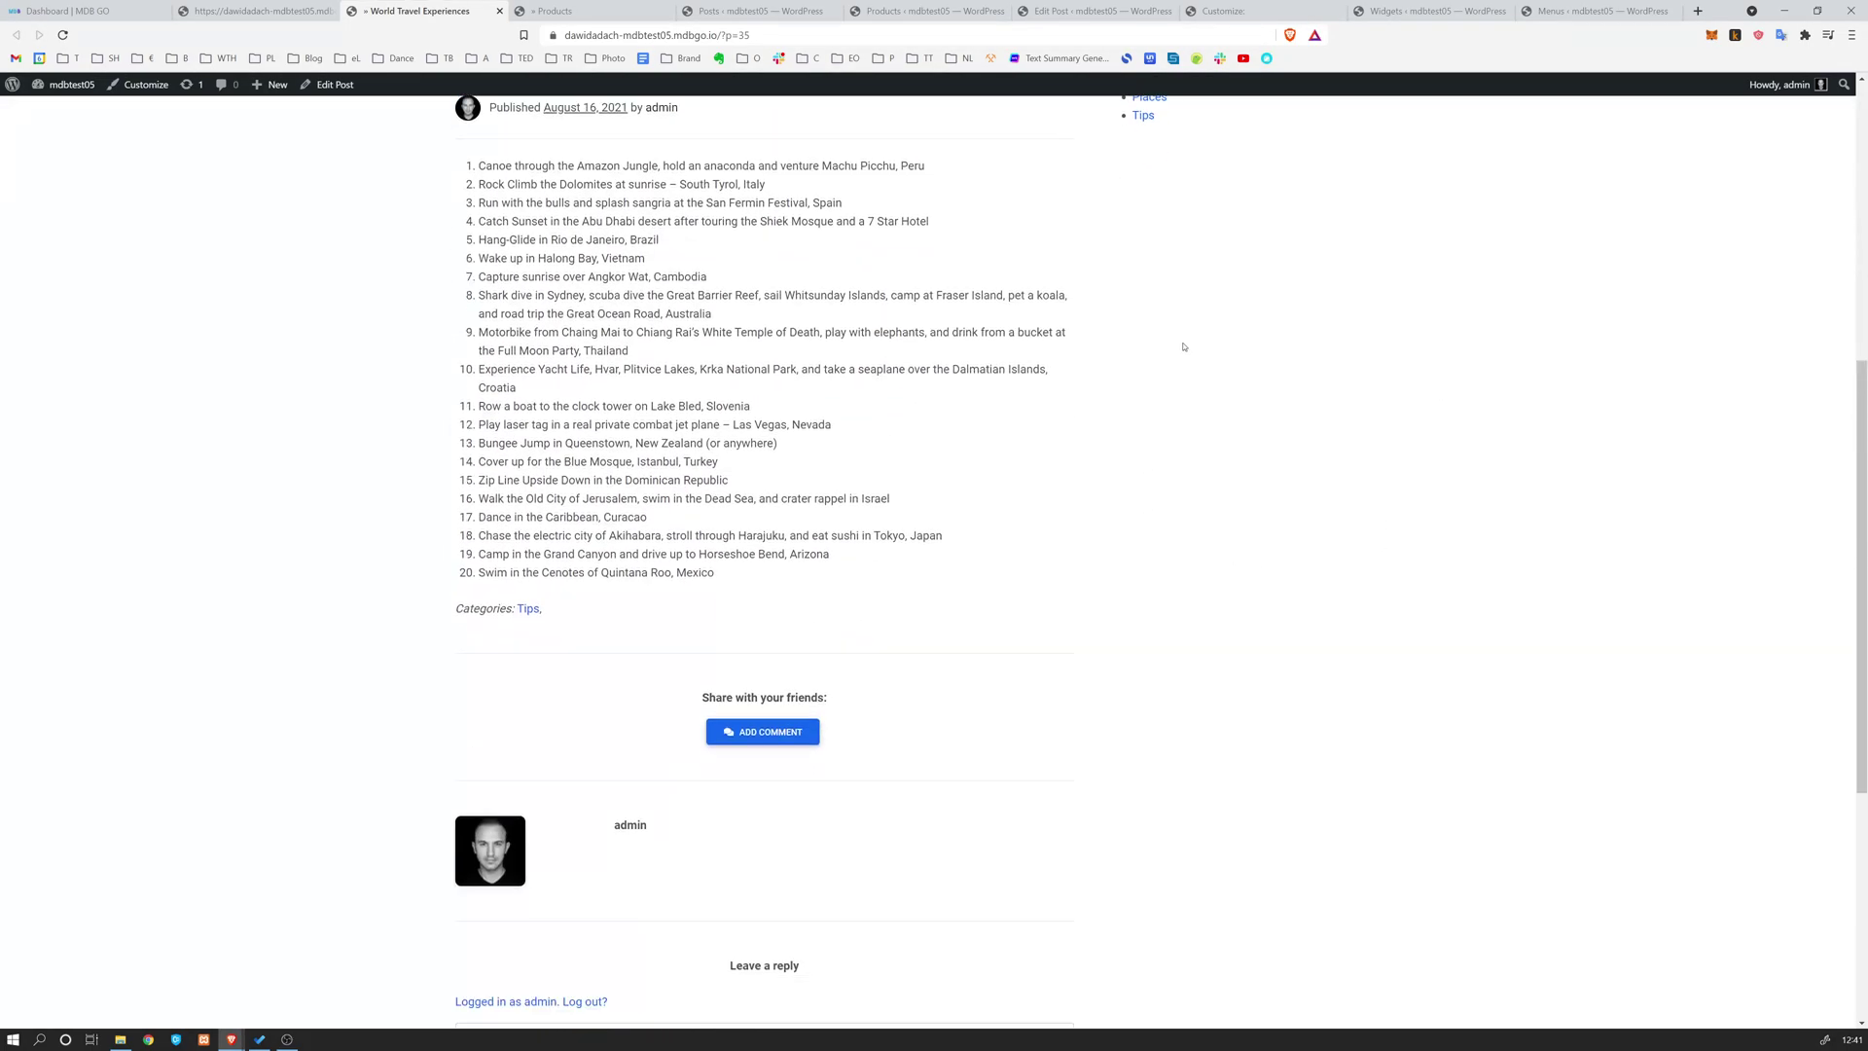
pyautogui.scroll(7, 1179, 341)
pyautogui.scroll(-5, 1206, 243)
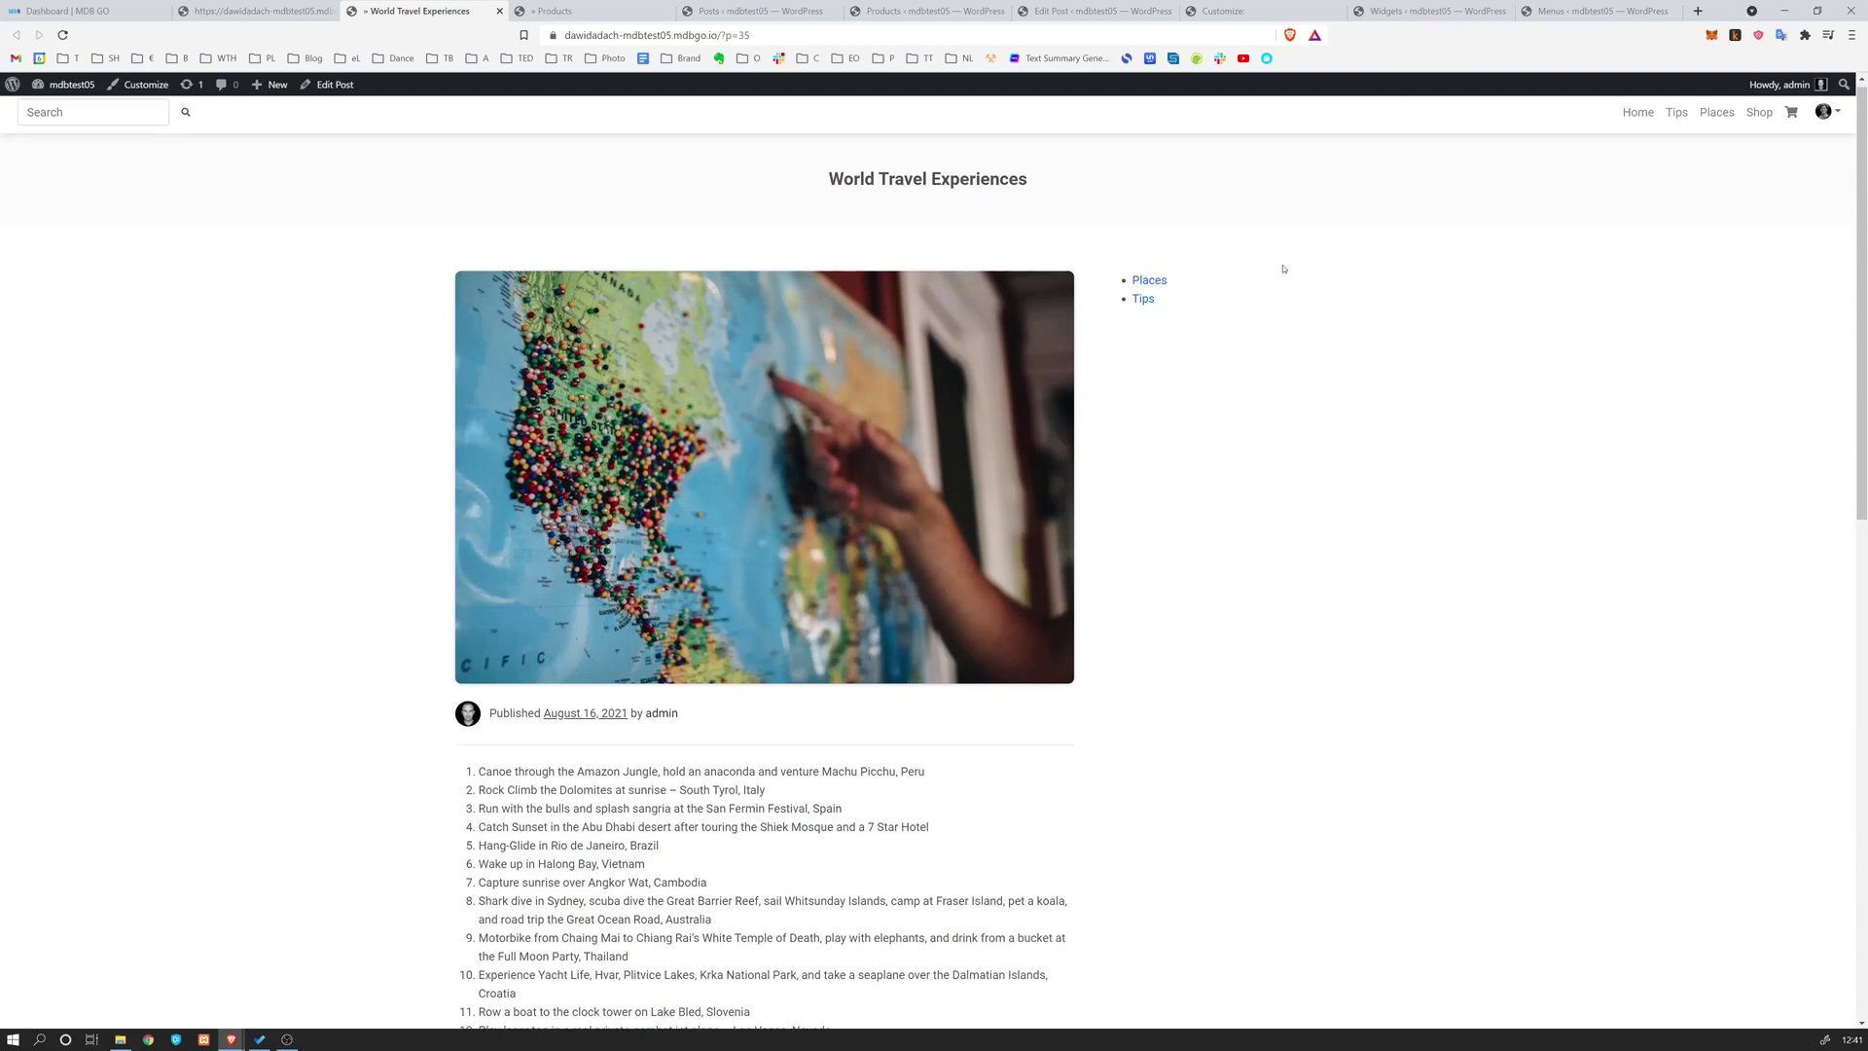
pyautogui.scroll(3, 1236, 101)
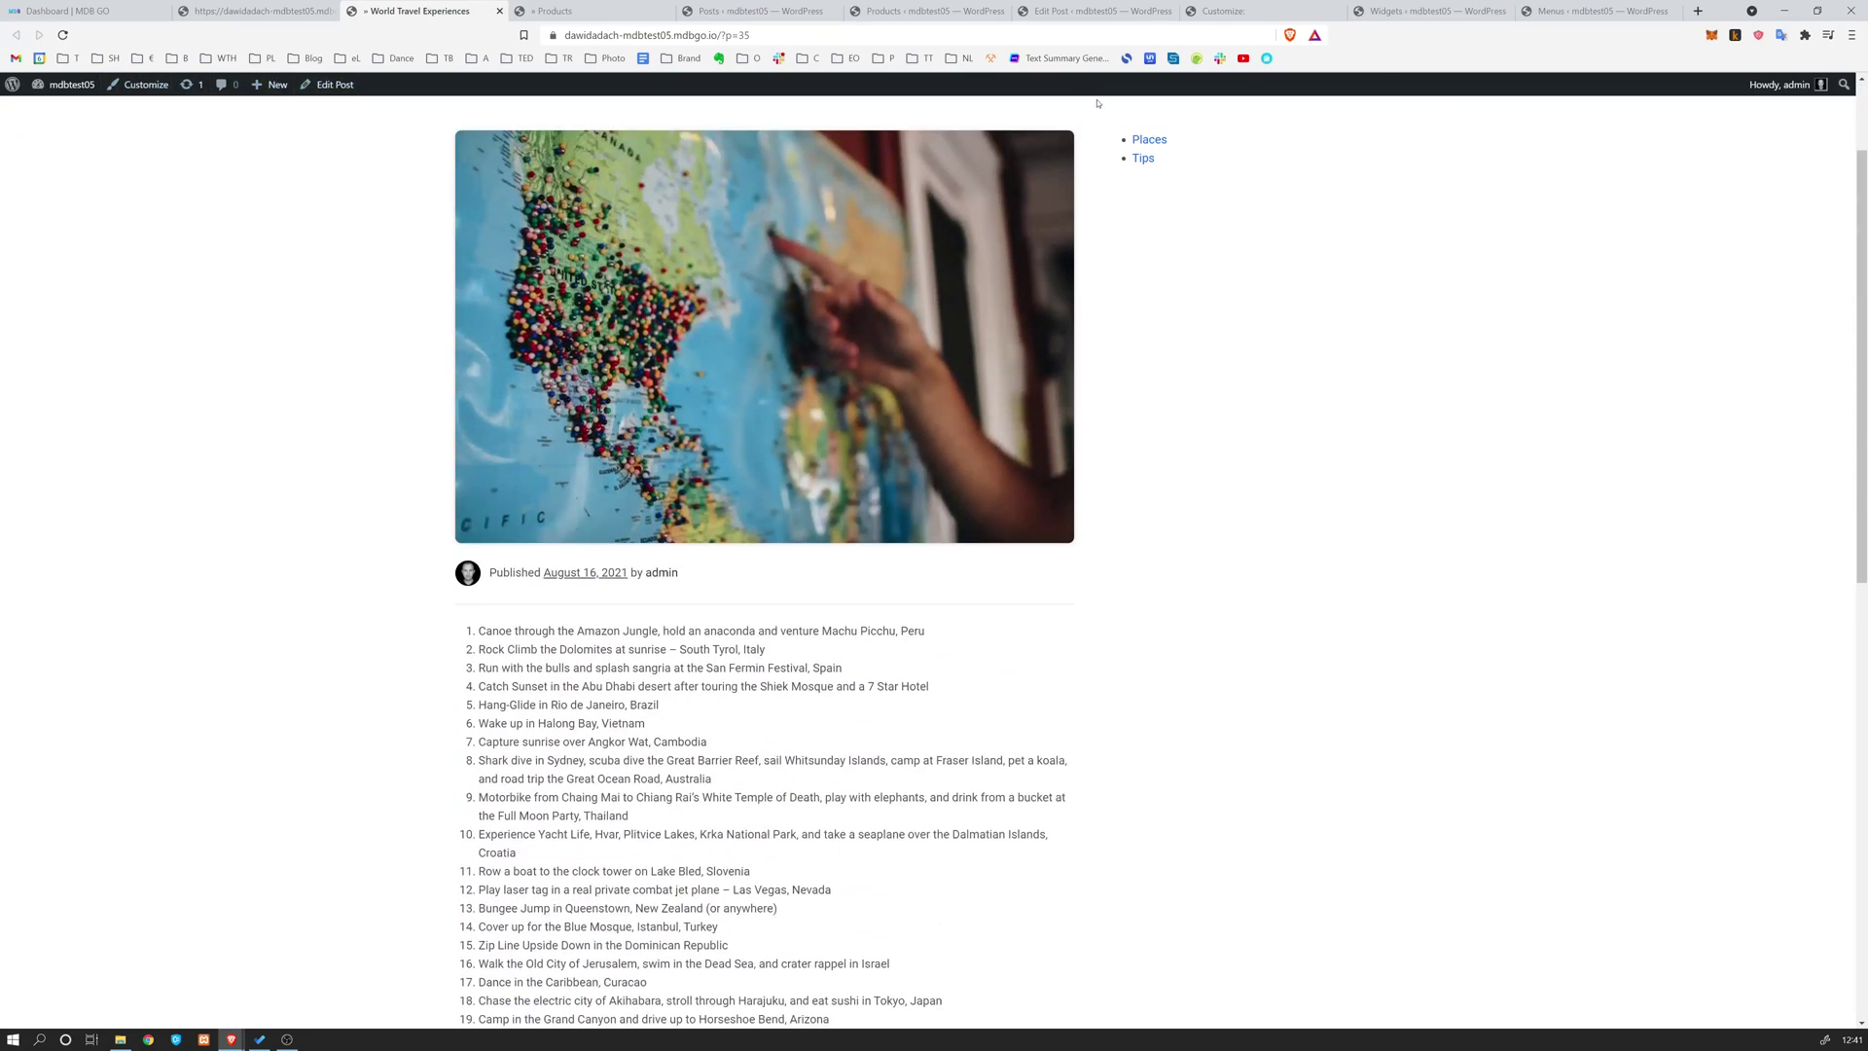
pyautogui.scroll(2, 1242, 176)
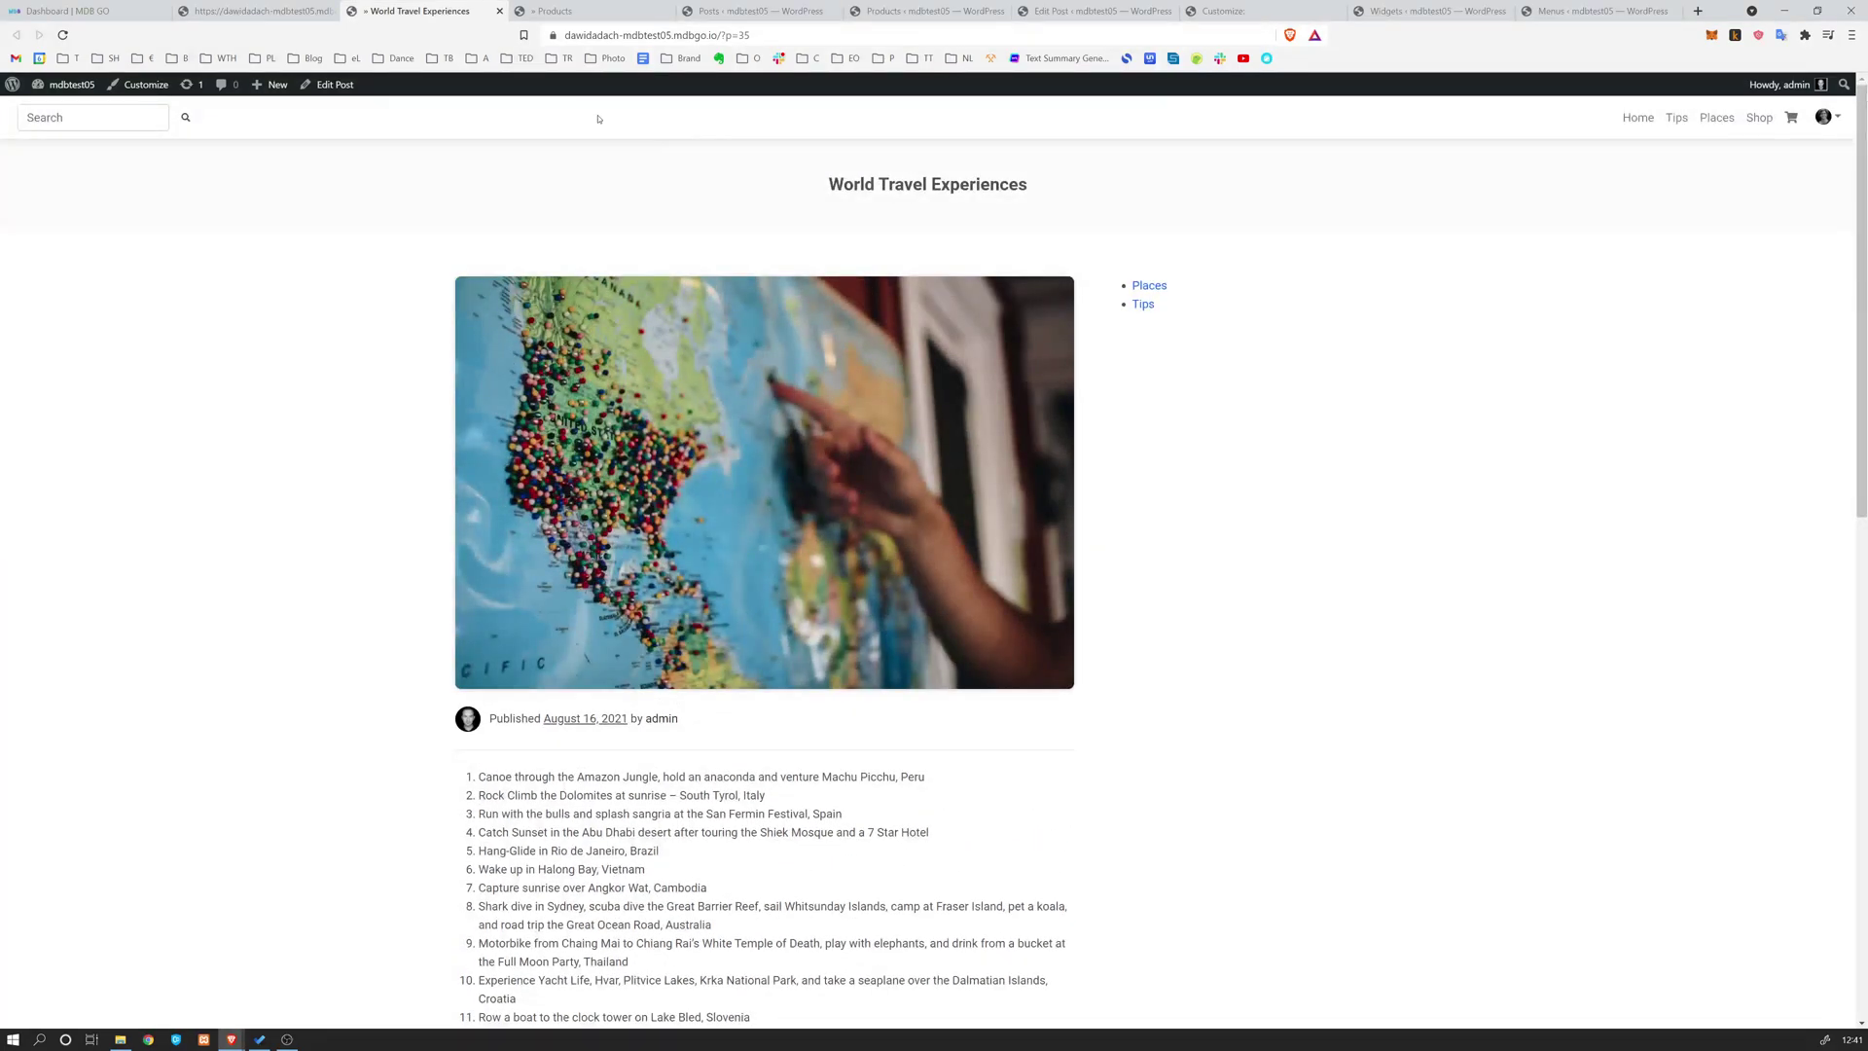
pyautogui.scroll(-5, 598, 119)
pyautogui.scroll(5, 660, 201)
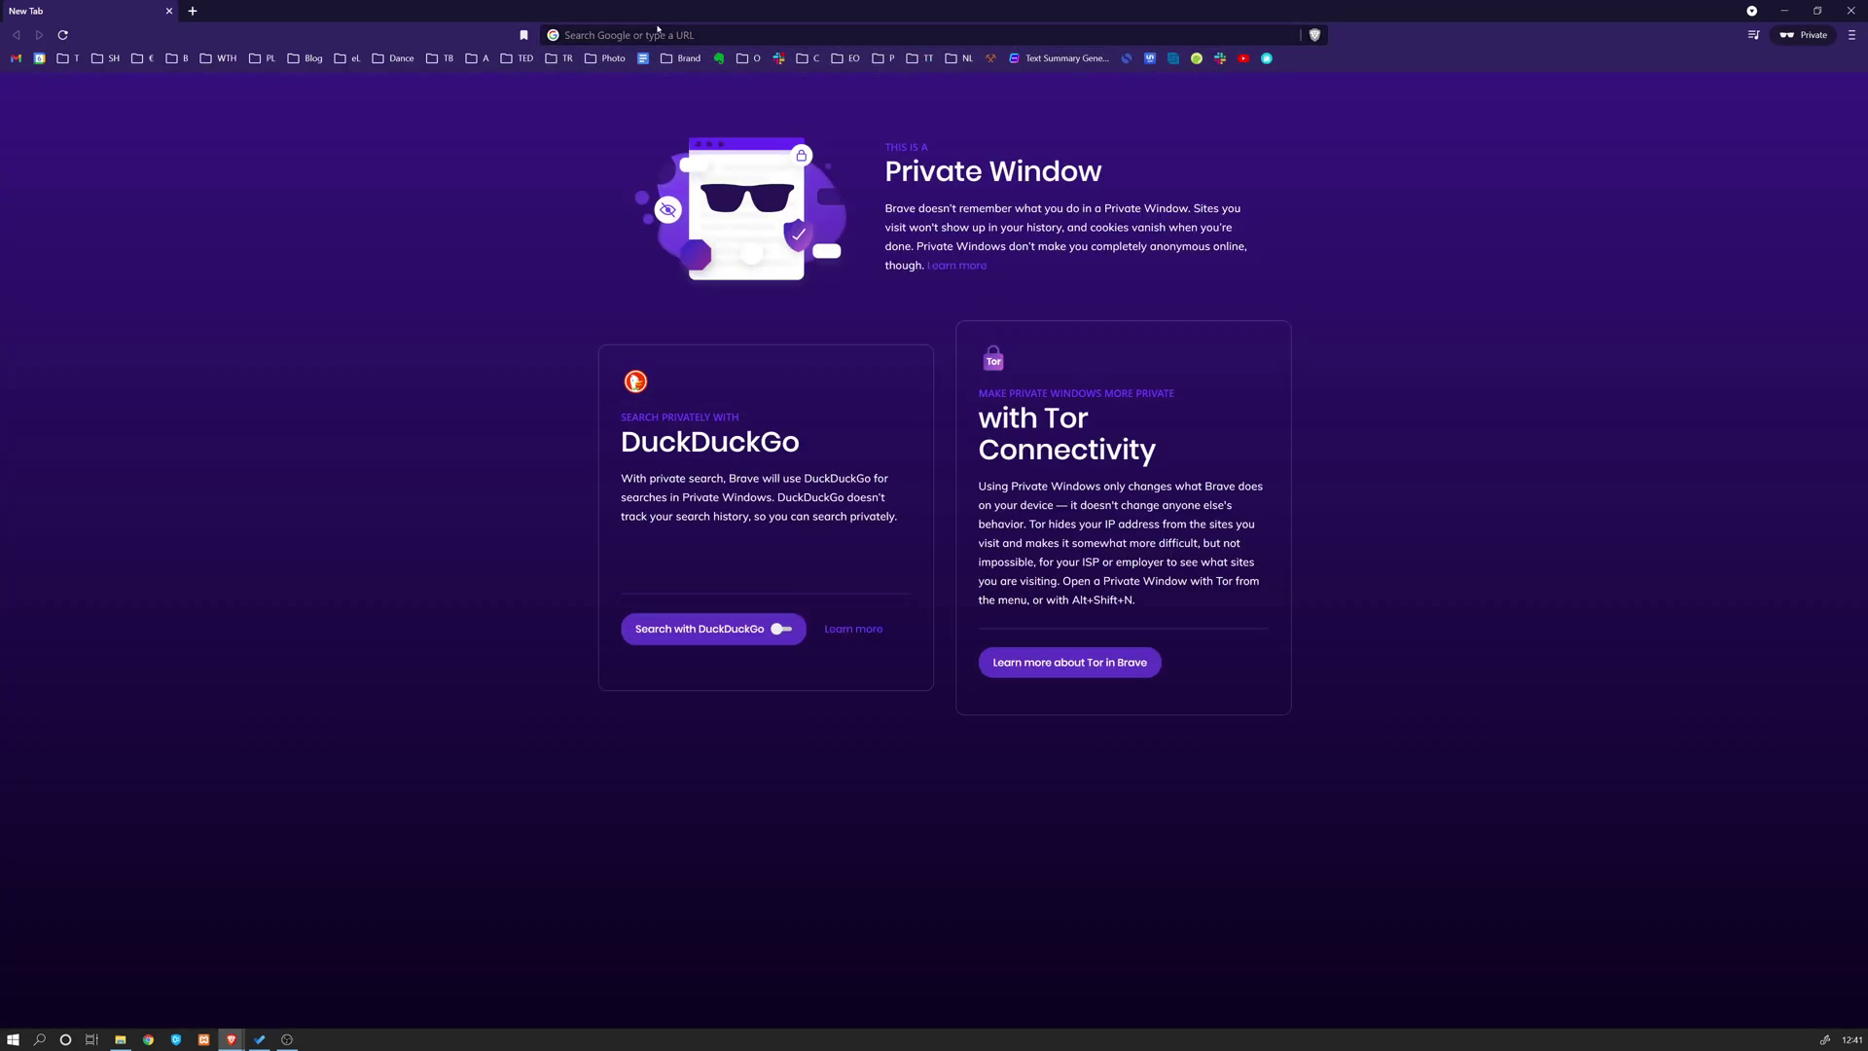
# Load the post logged out, confirm the Places and Tips sidebar, and return to the main window
pyautogui.press('Return')
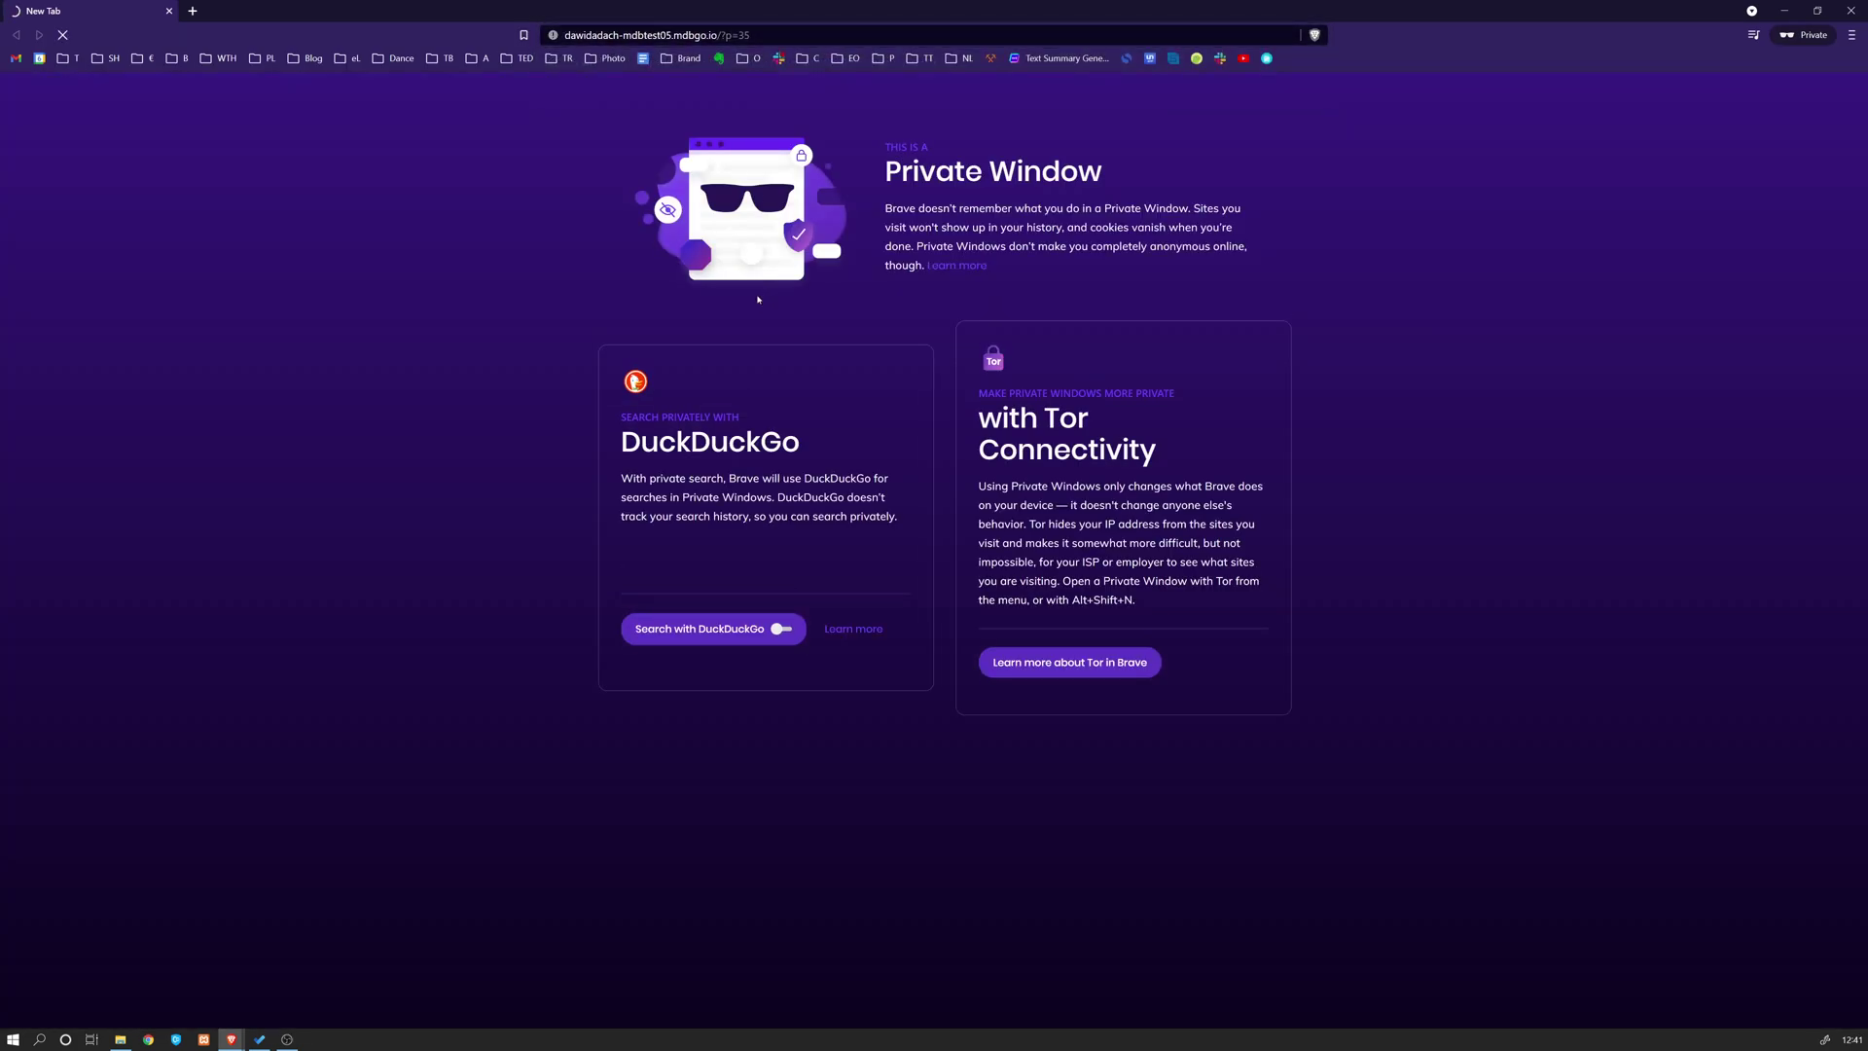
pyautogui.scroll(-3, 982, 332)
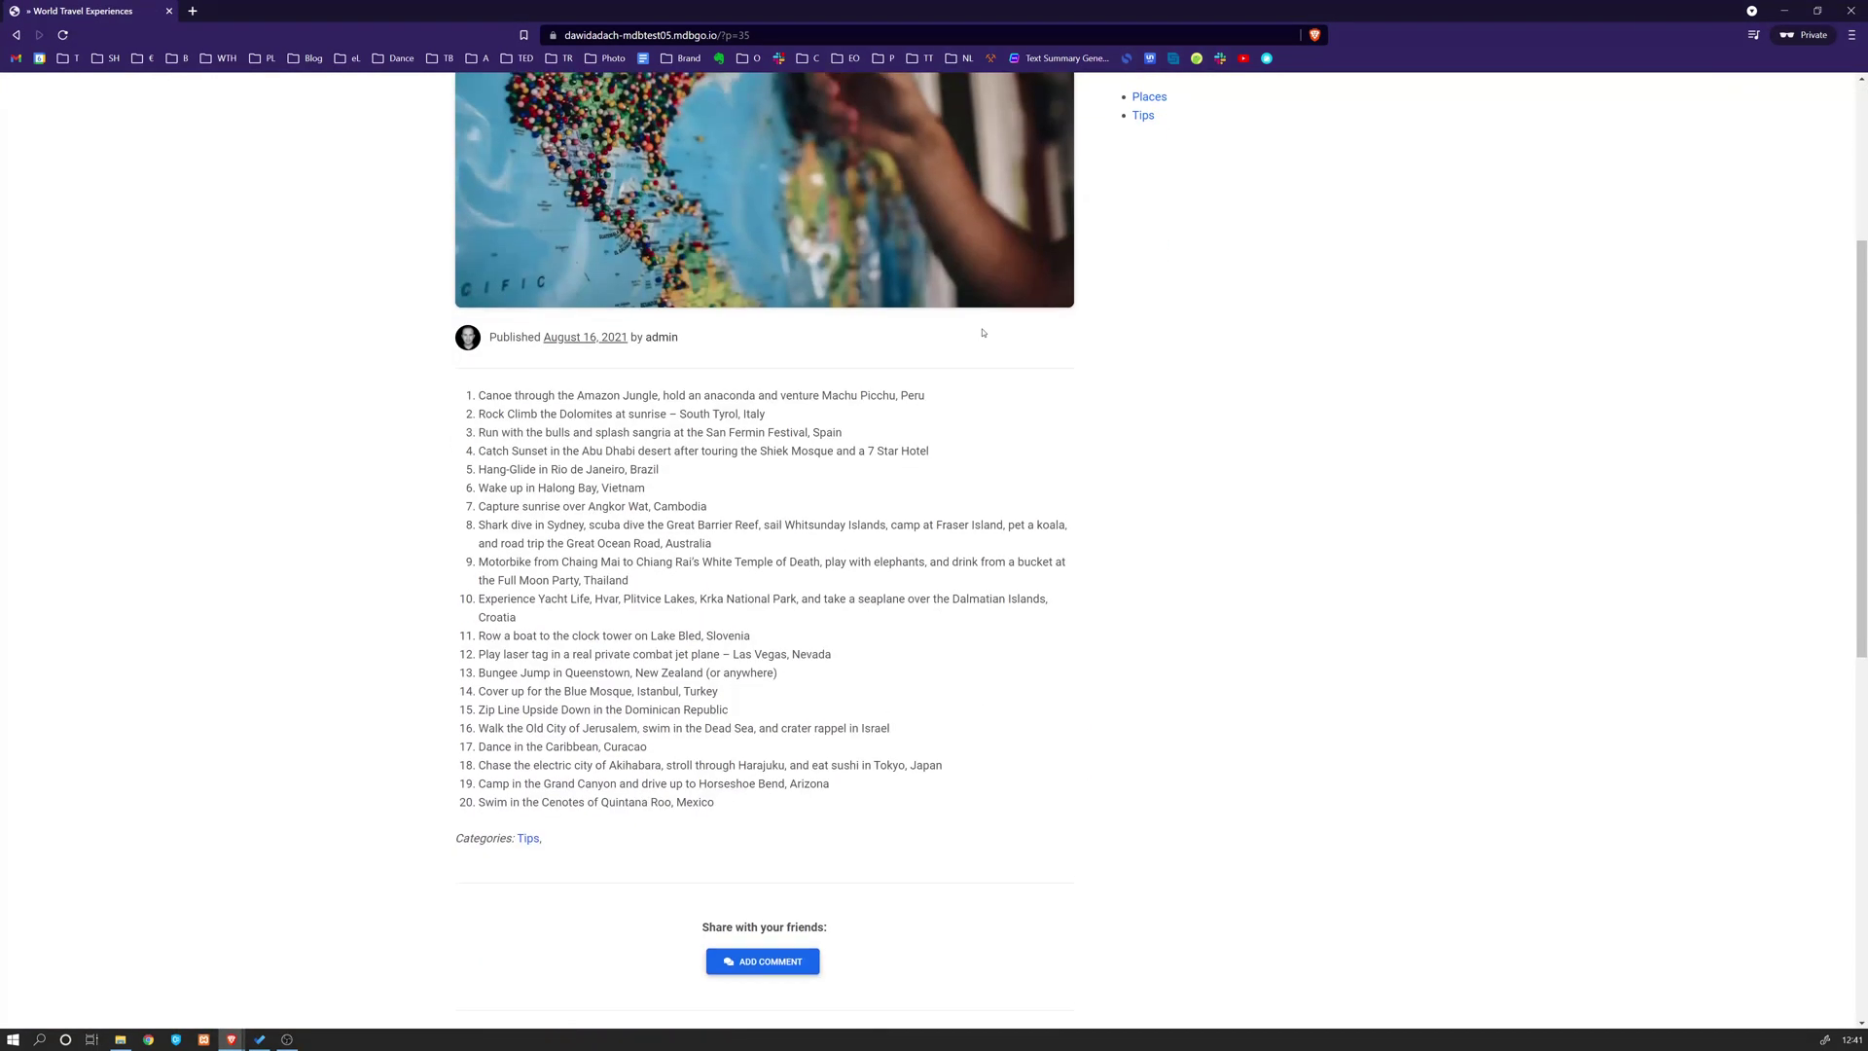
pyautogui.scroll(-3, 1134, 127)
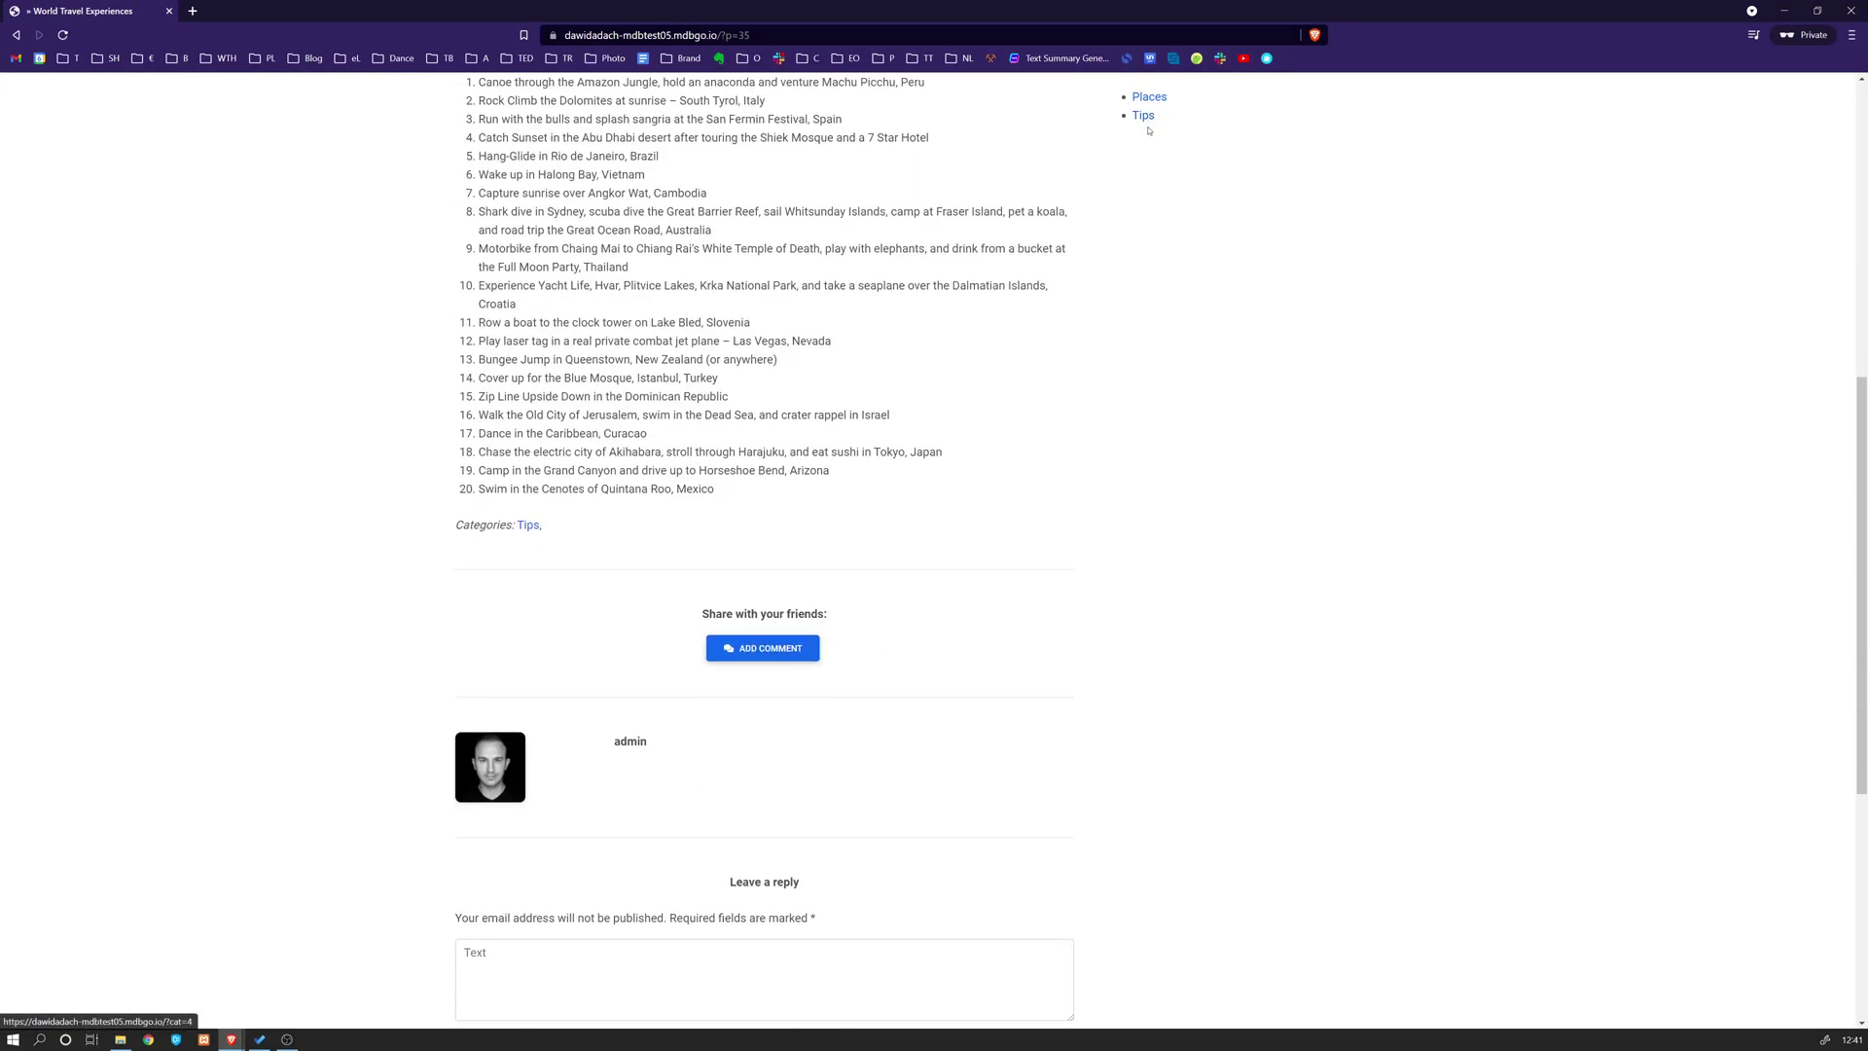
pyautogui.scroll(7, 1144, 154)
pyautogui.hotkey('alt', 'Tab')
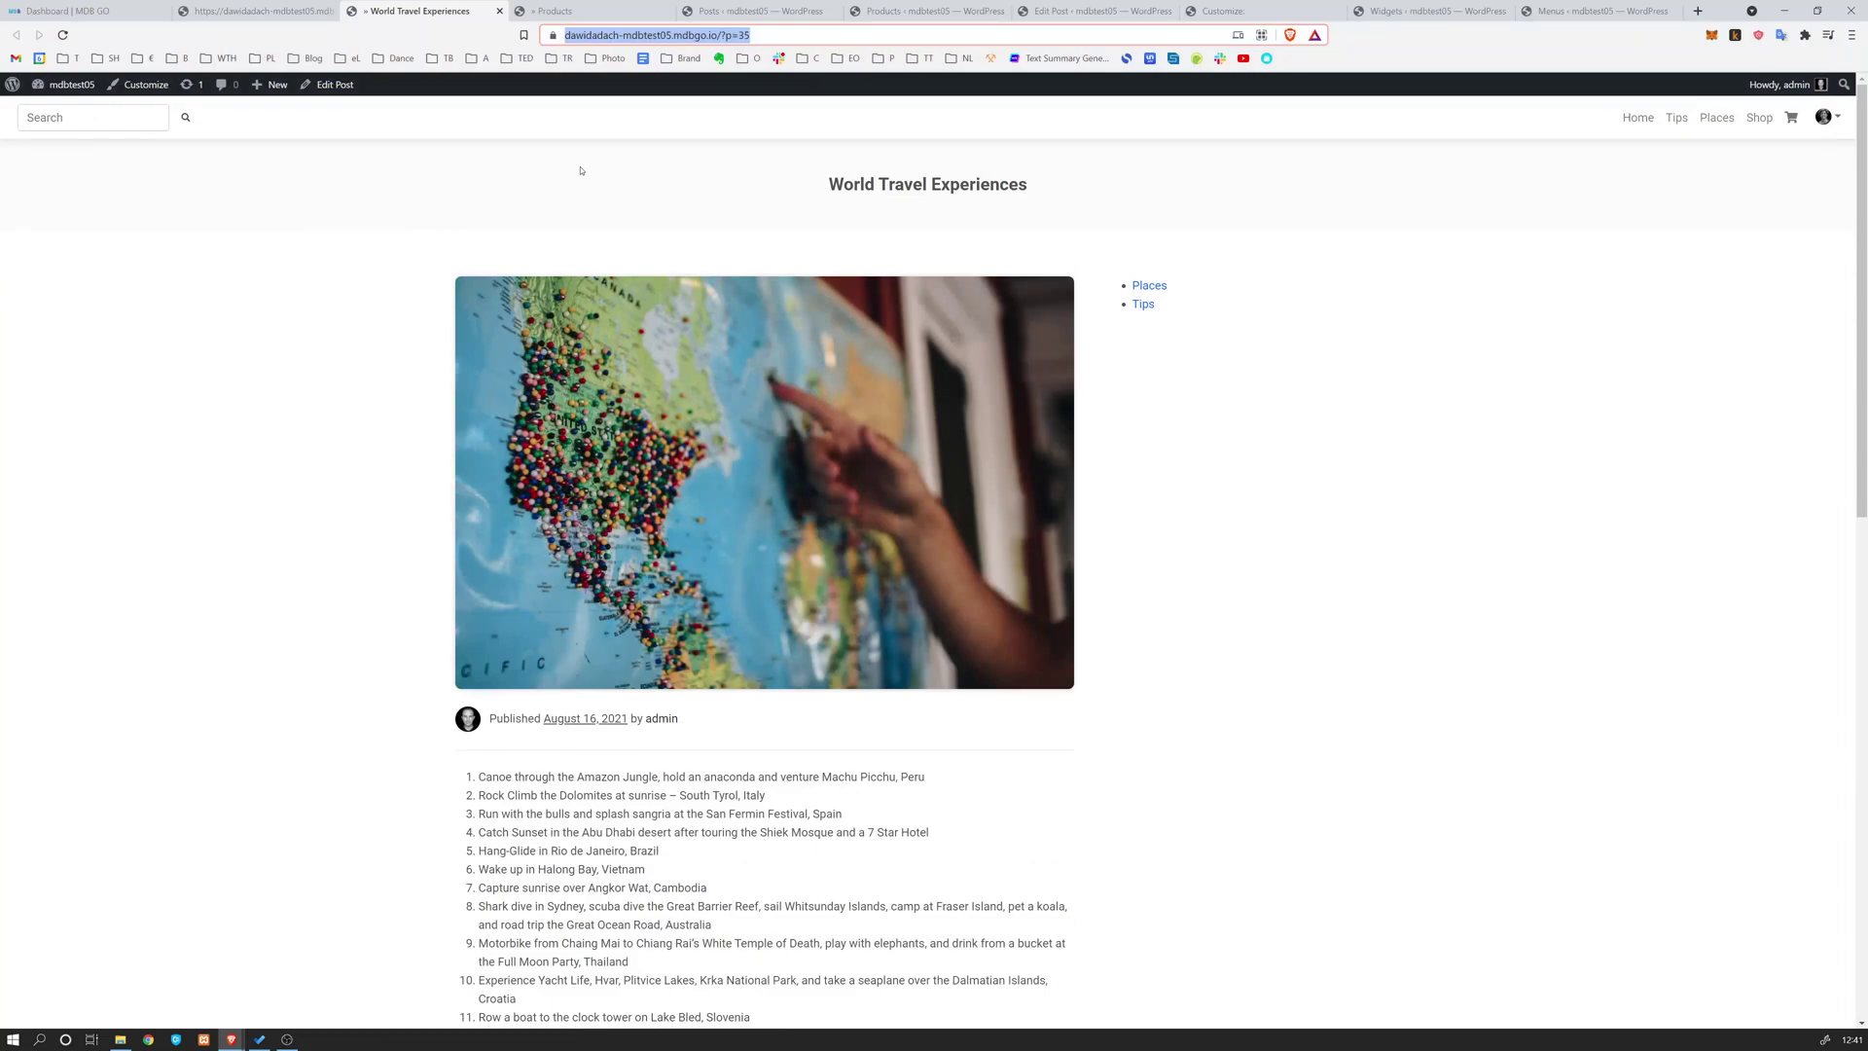
# Go to the site homepage and open the 'Click here' button's mdbootstrap.com link in a new tab
pyautogui.click(548, 173)
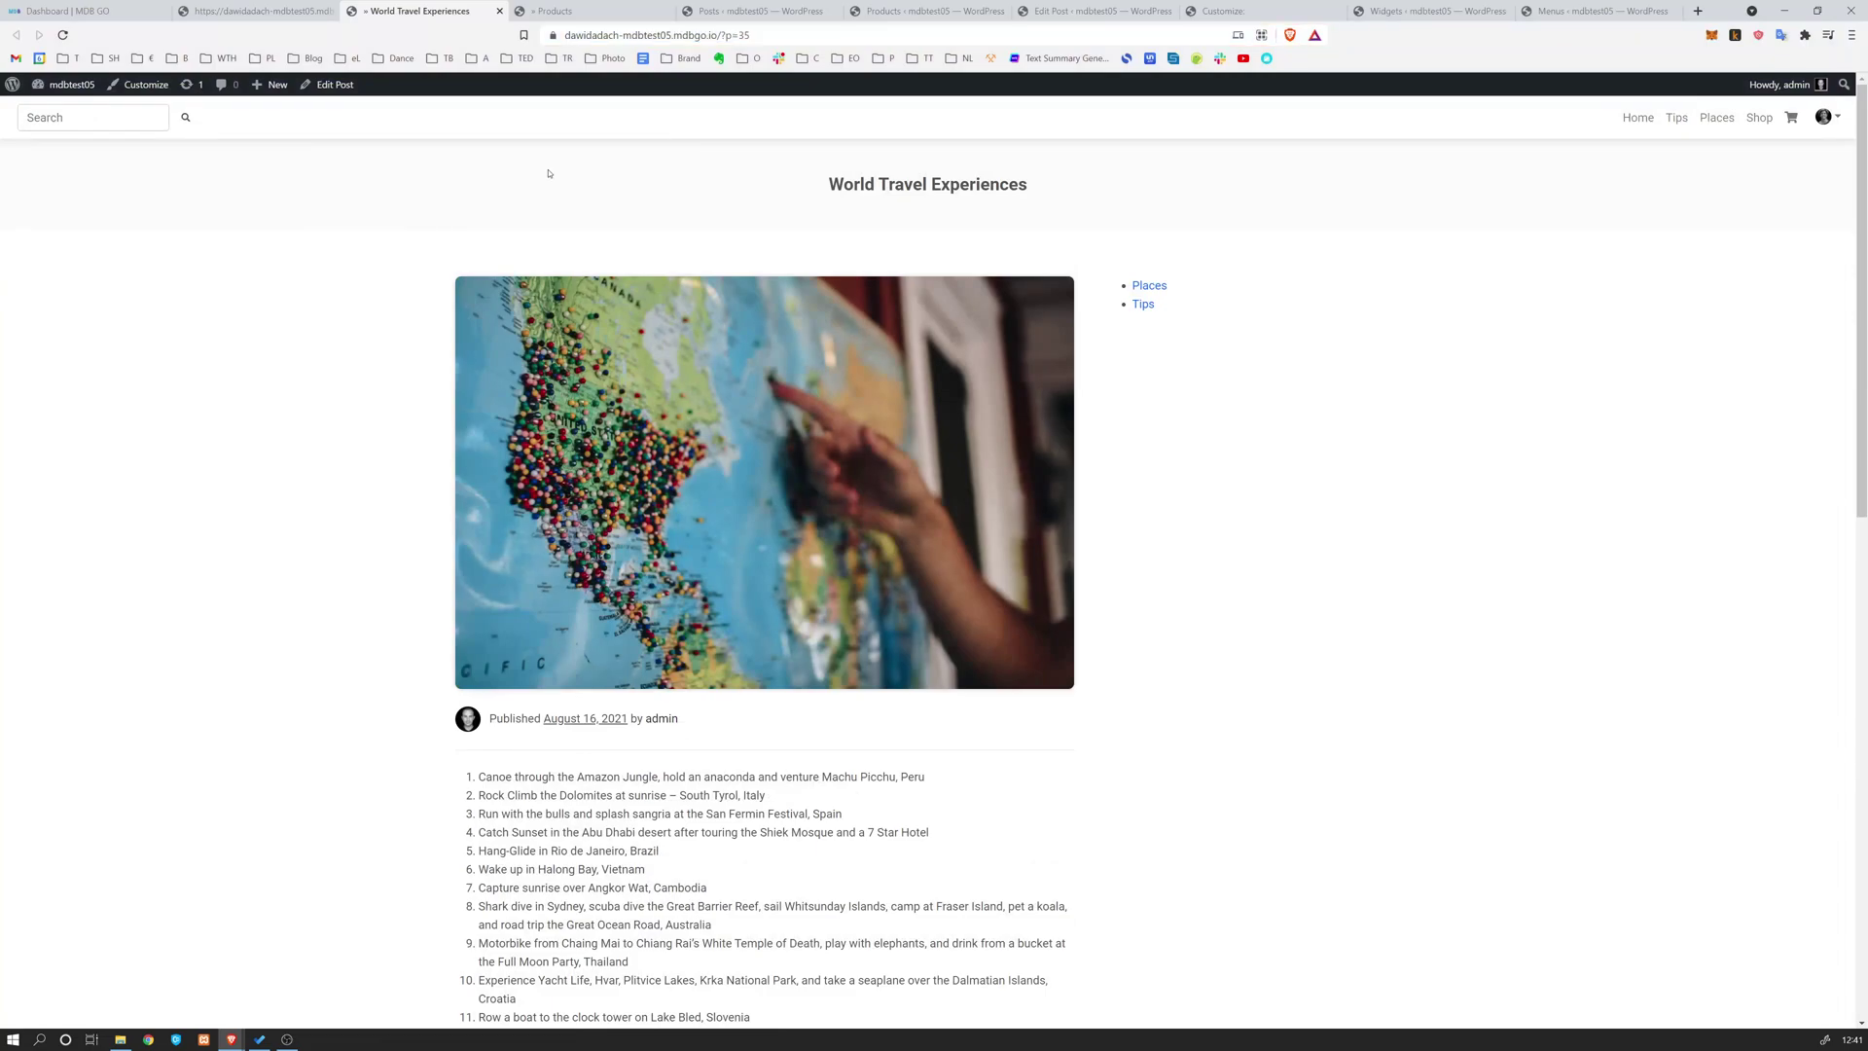
pyautogui.click(1635, 116)
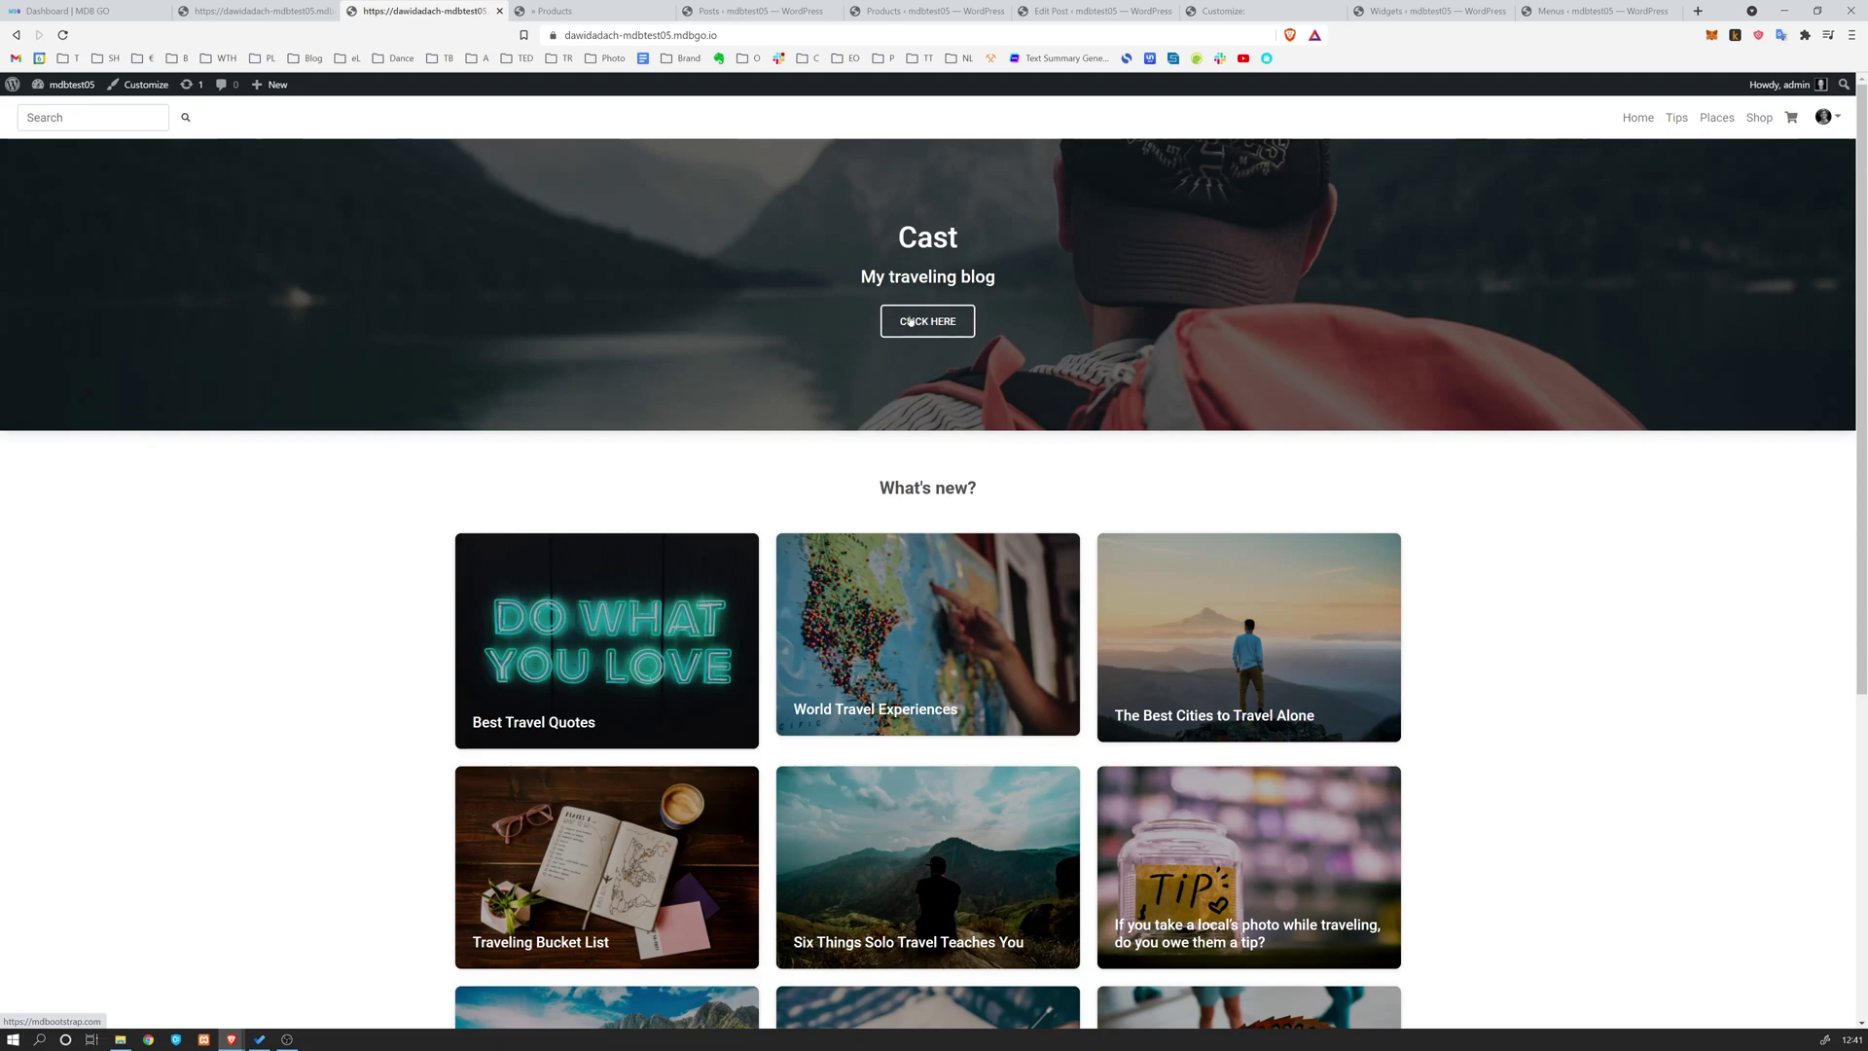
pyautogui.middleClick(911, 321)
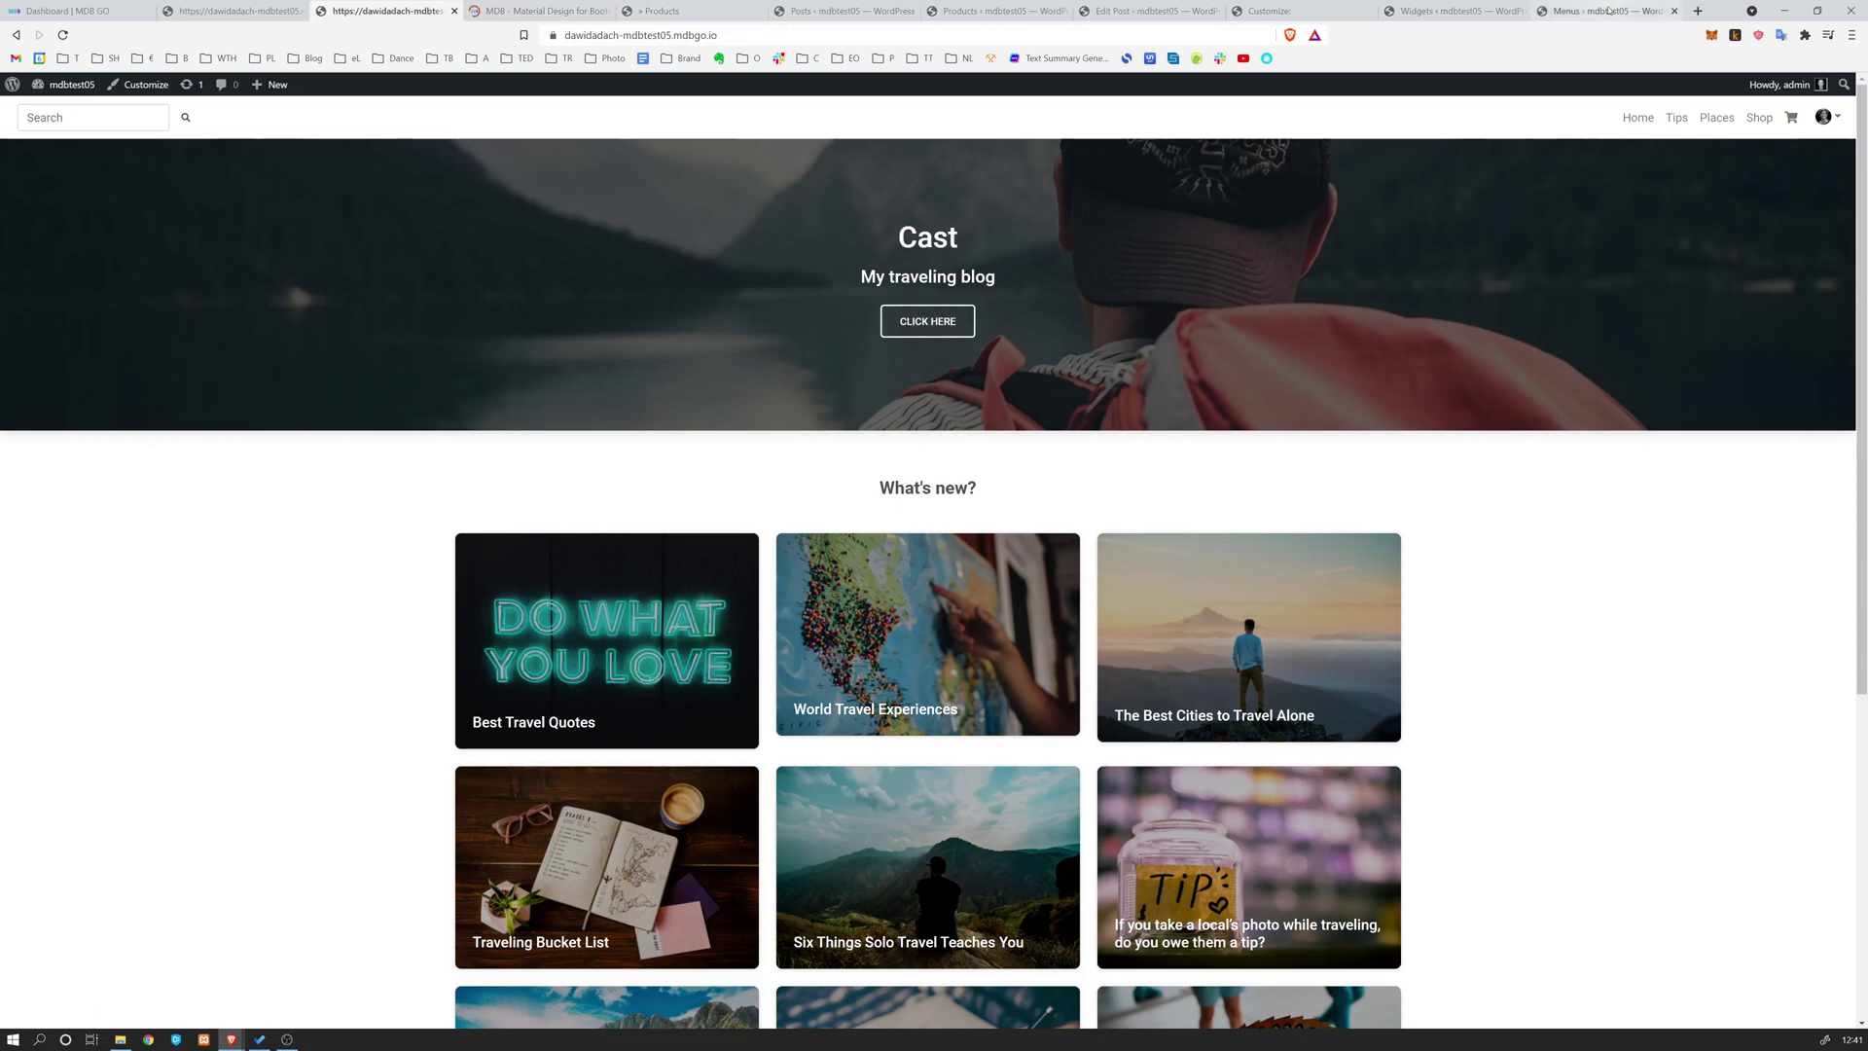
# Look over the Customize, Edit Post and Products tabs, then switch to the older Cast away homepage
pyautogui.click(1610, 10)
pyautogui.click(1259, 12)
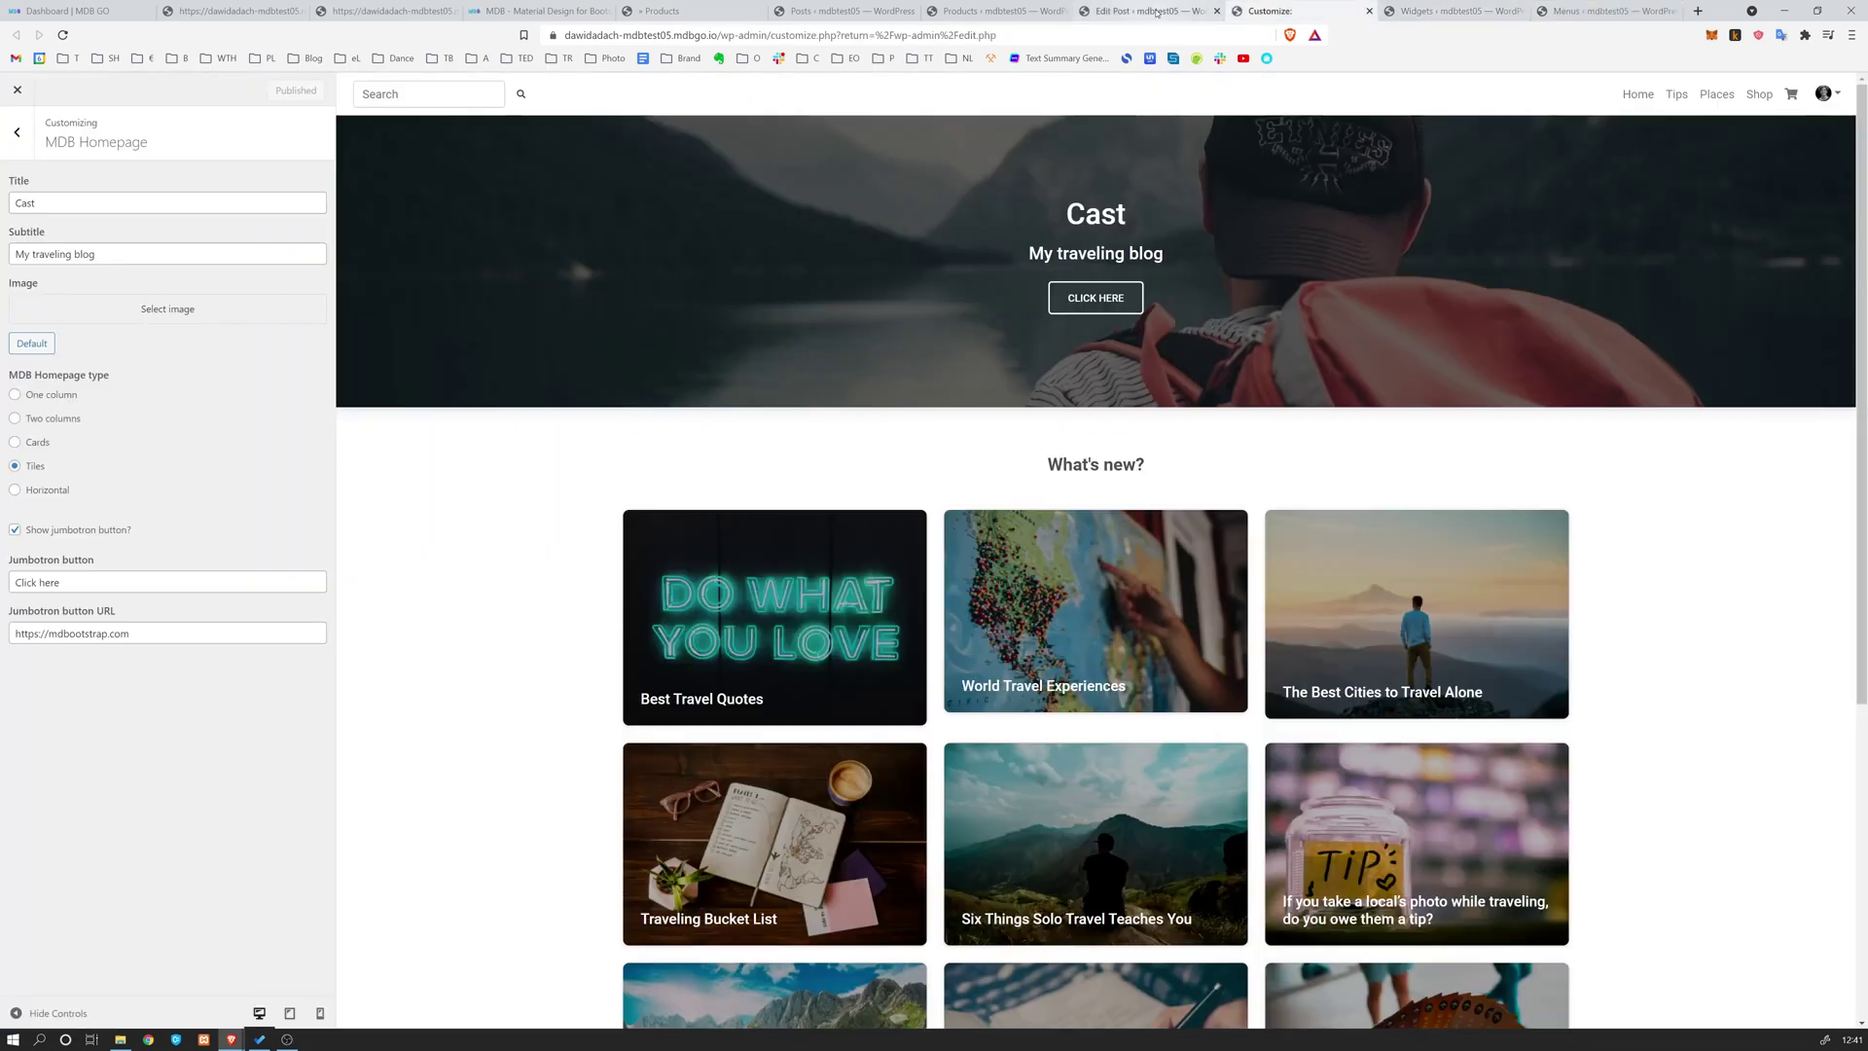
pyautogui.click(1148, 12)
pyautogui.click(930, 14)
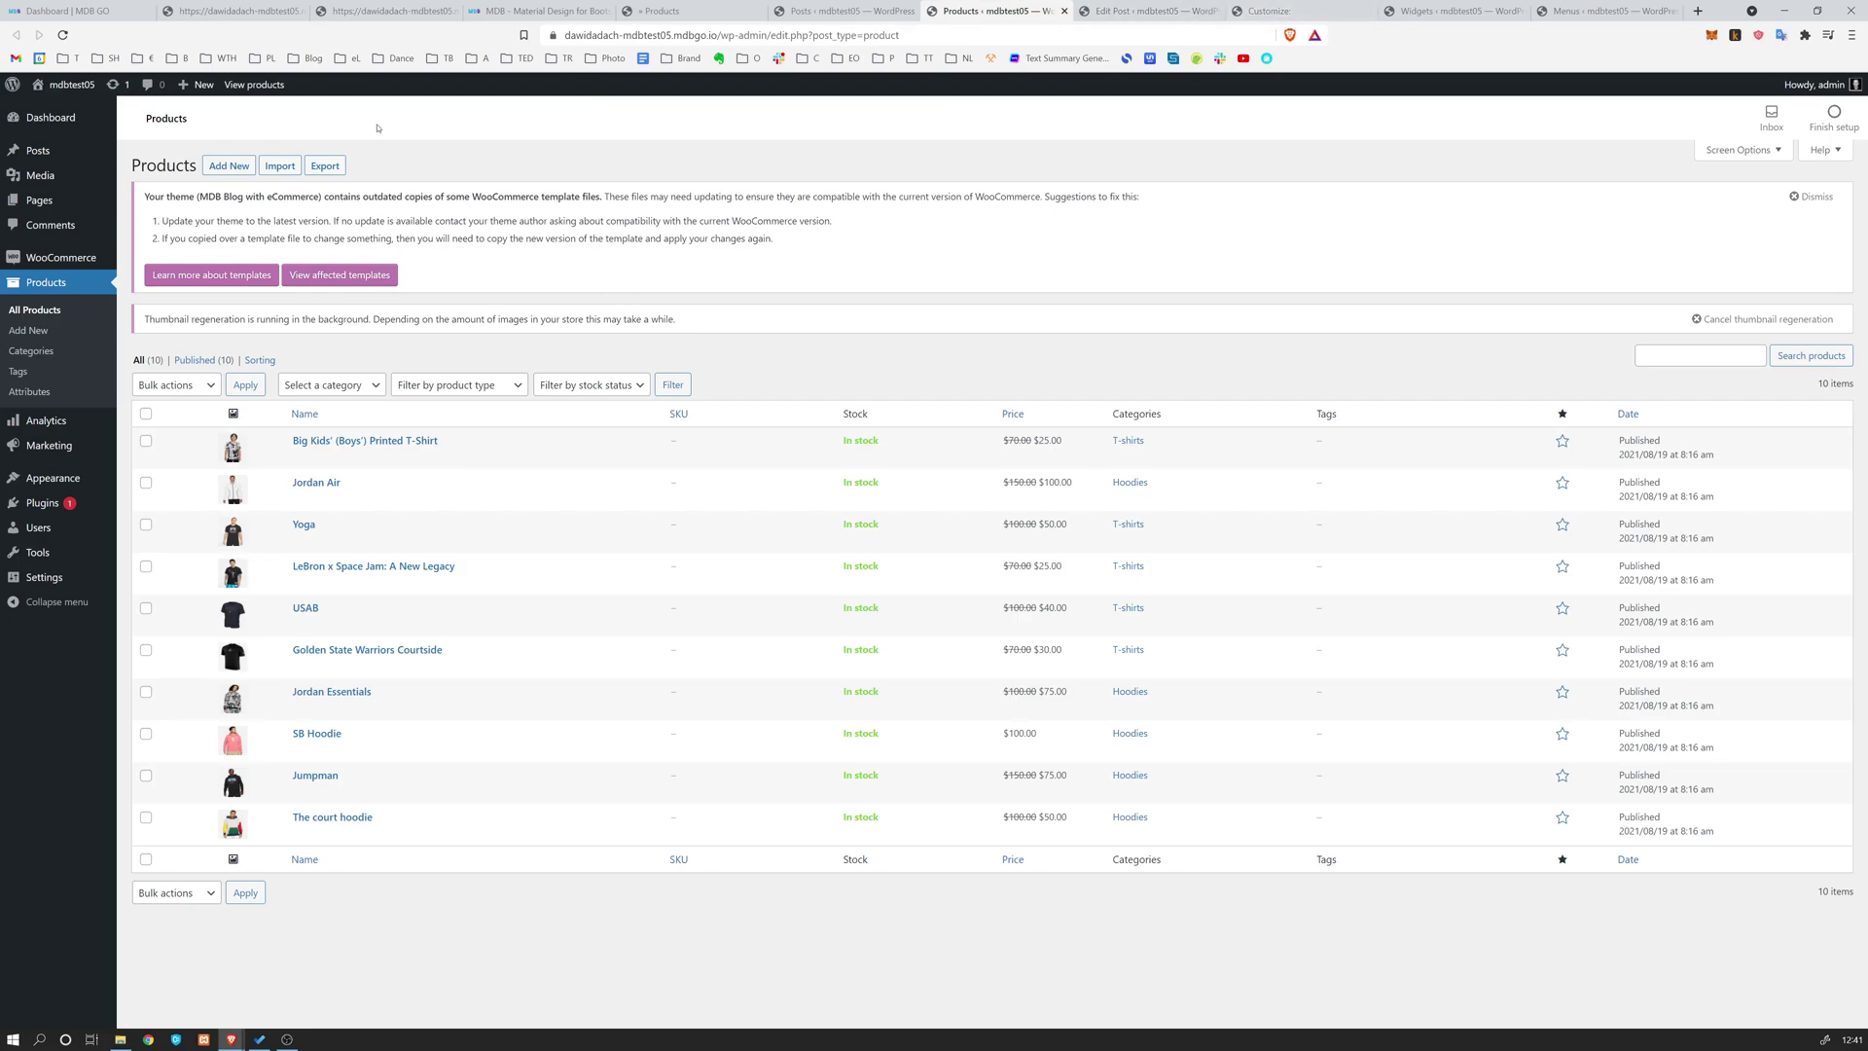
pyautogui.click(217, 21)
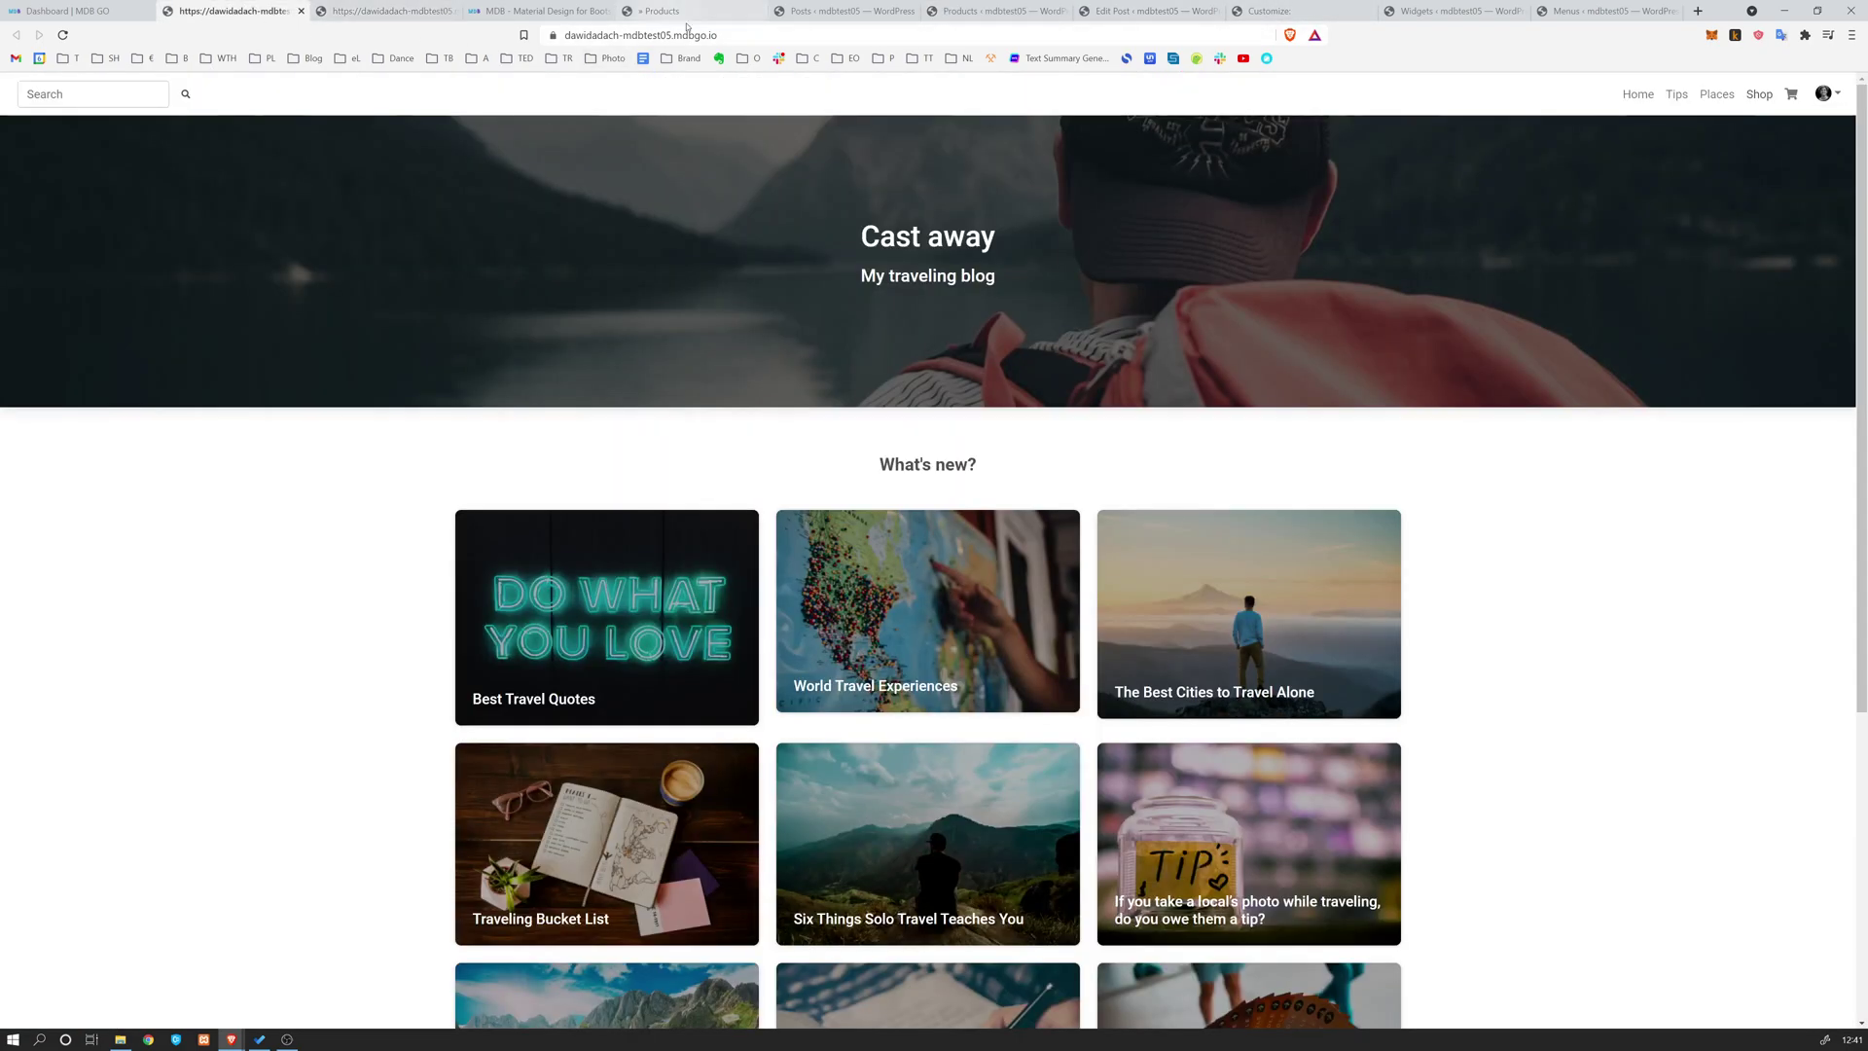
pyautogui.click(728, 35)
pyautogui.moveTo(727, 35); pyautogui.dragTo(540, 35)
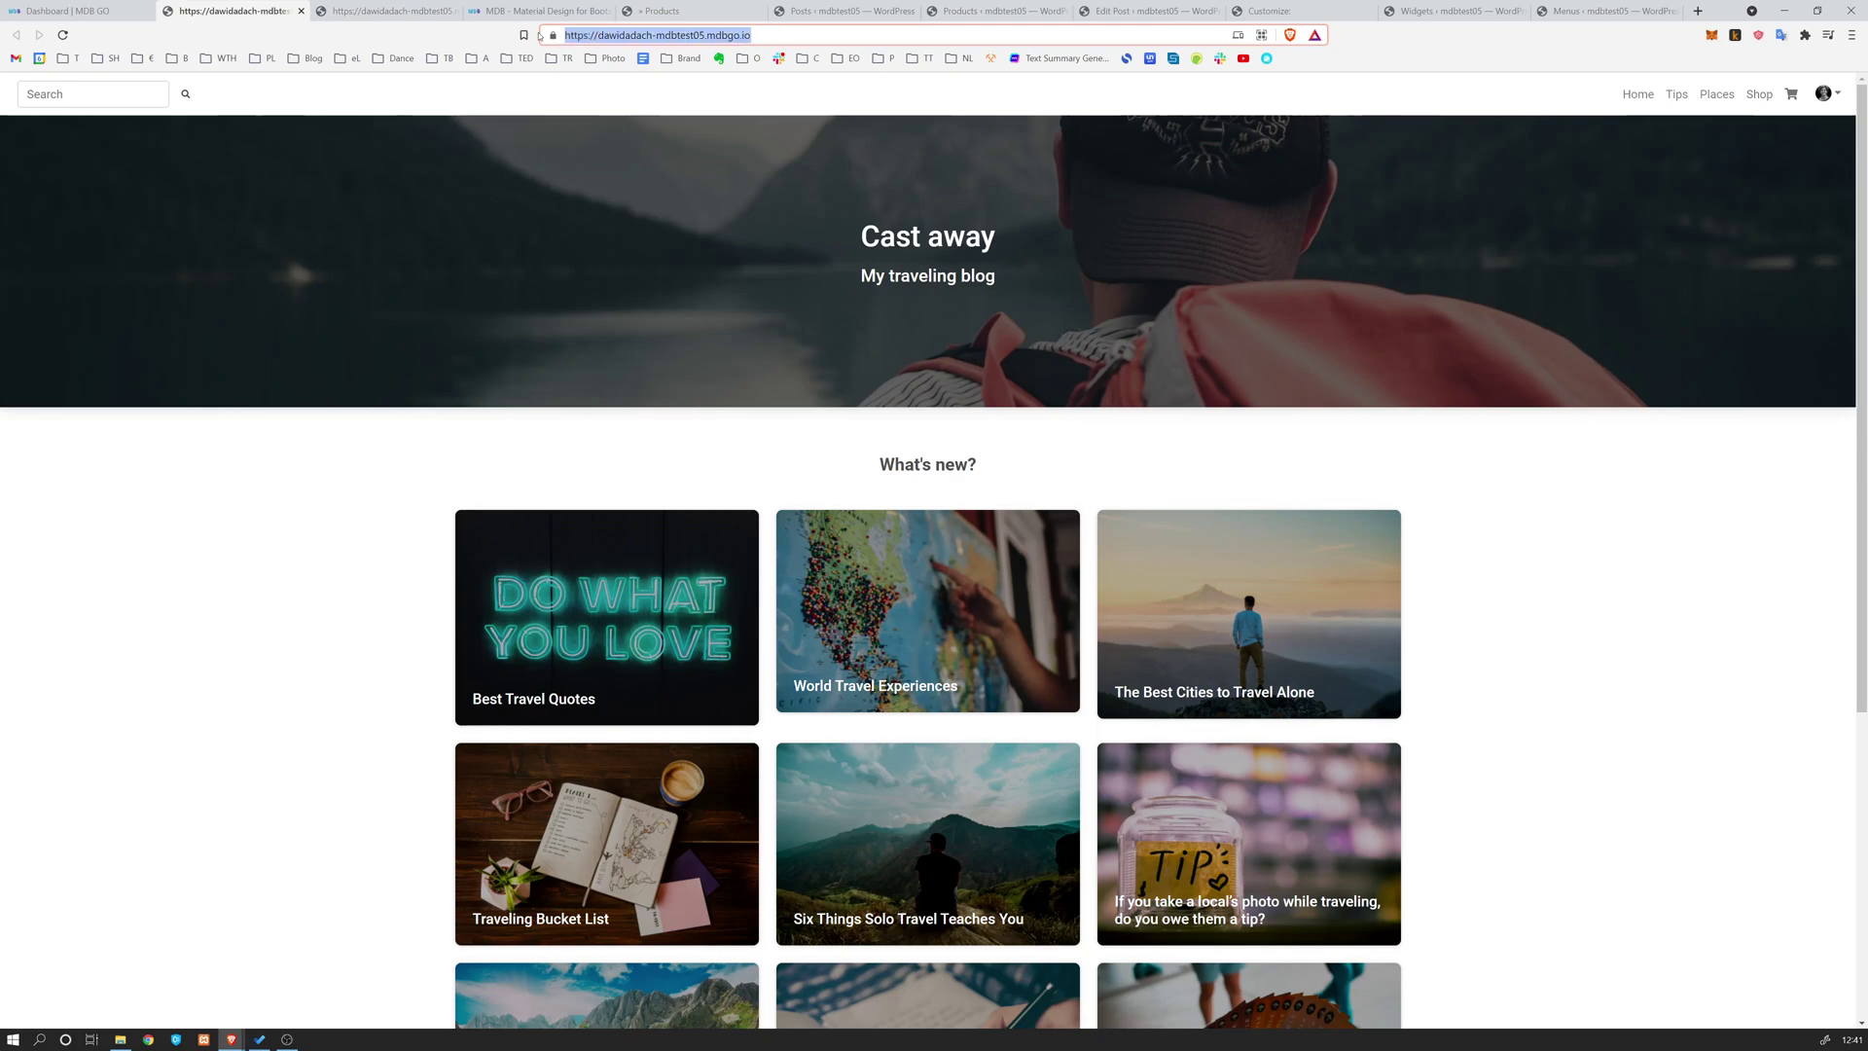
pyautogui.click(614, 36)
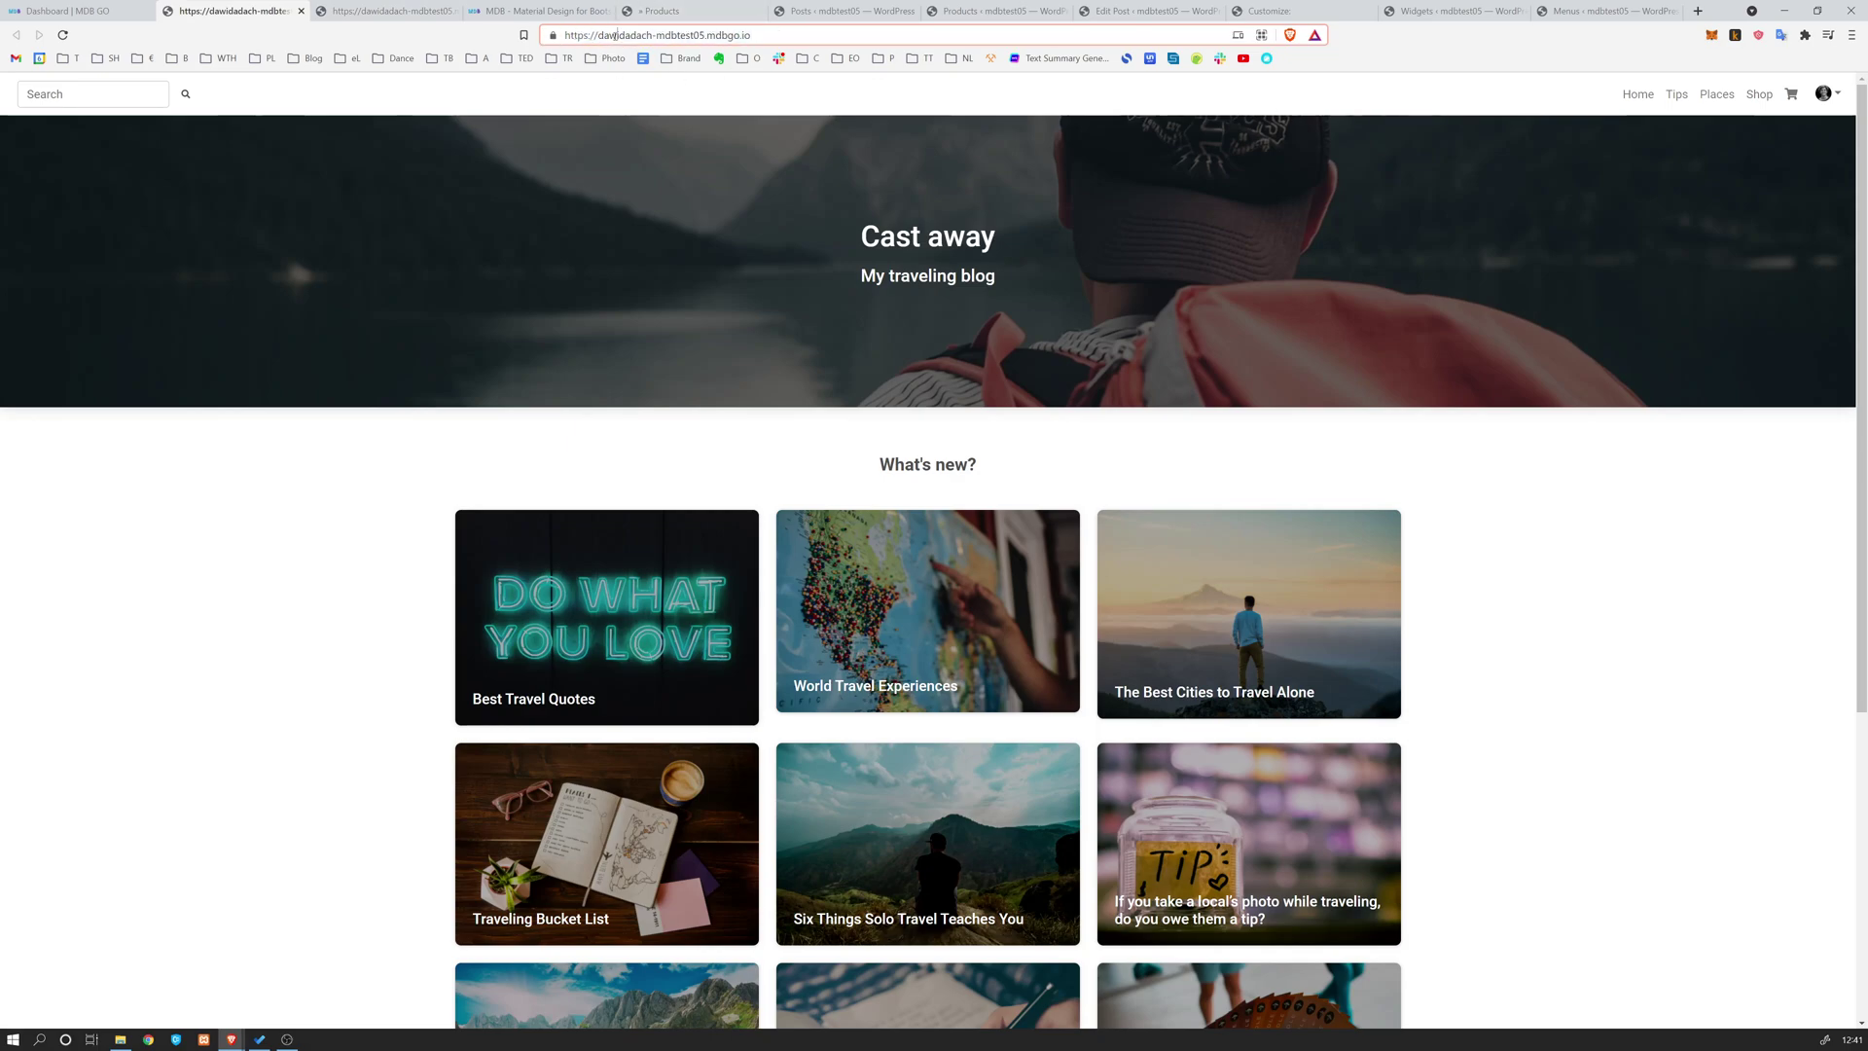
pyautogui.moveTo(767, 40); pyautogui.dragTo(565, 42)
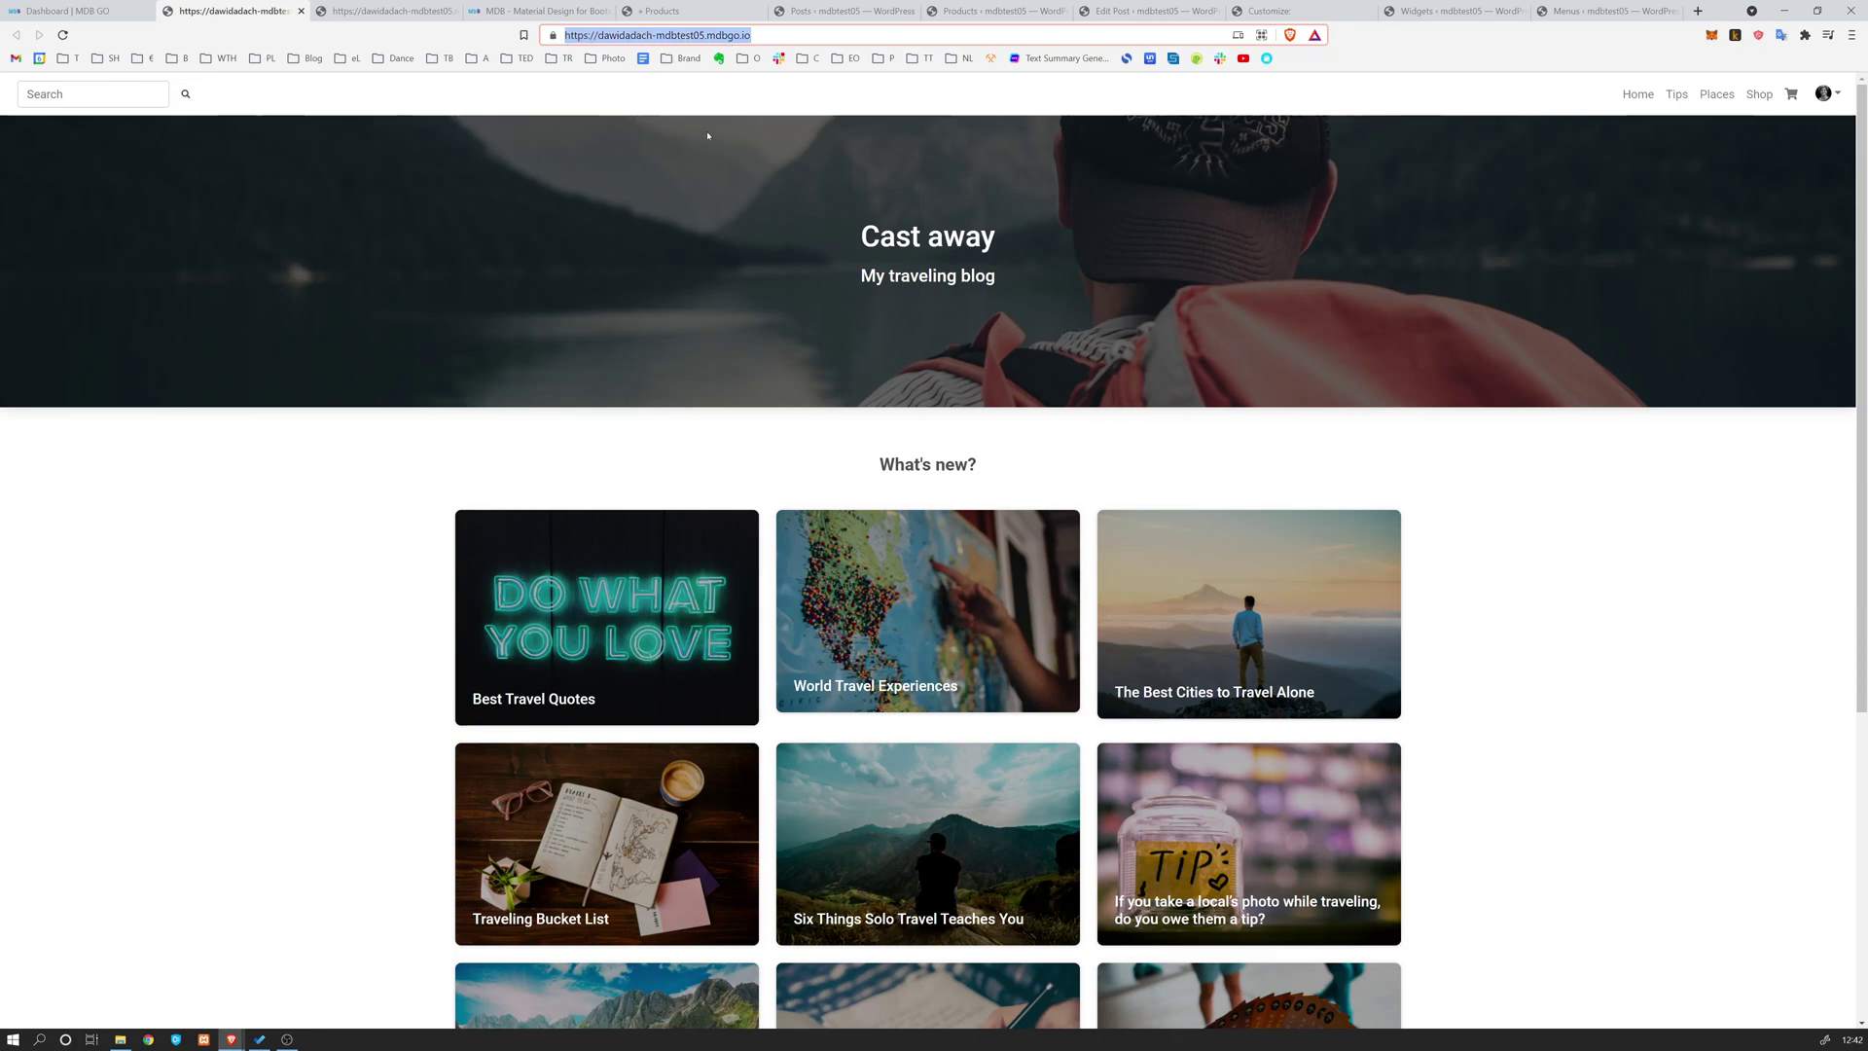
pyautogui.scroll(-5, 408, 292)
pyautogui.click(322, 339)
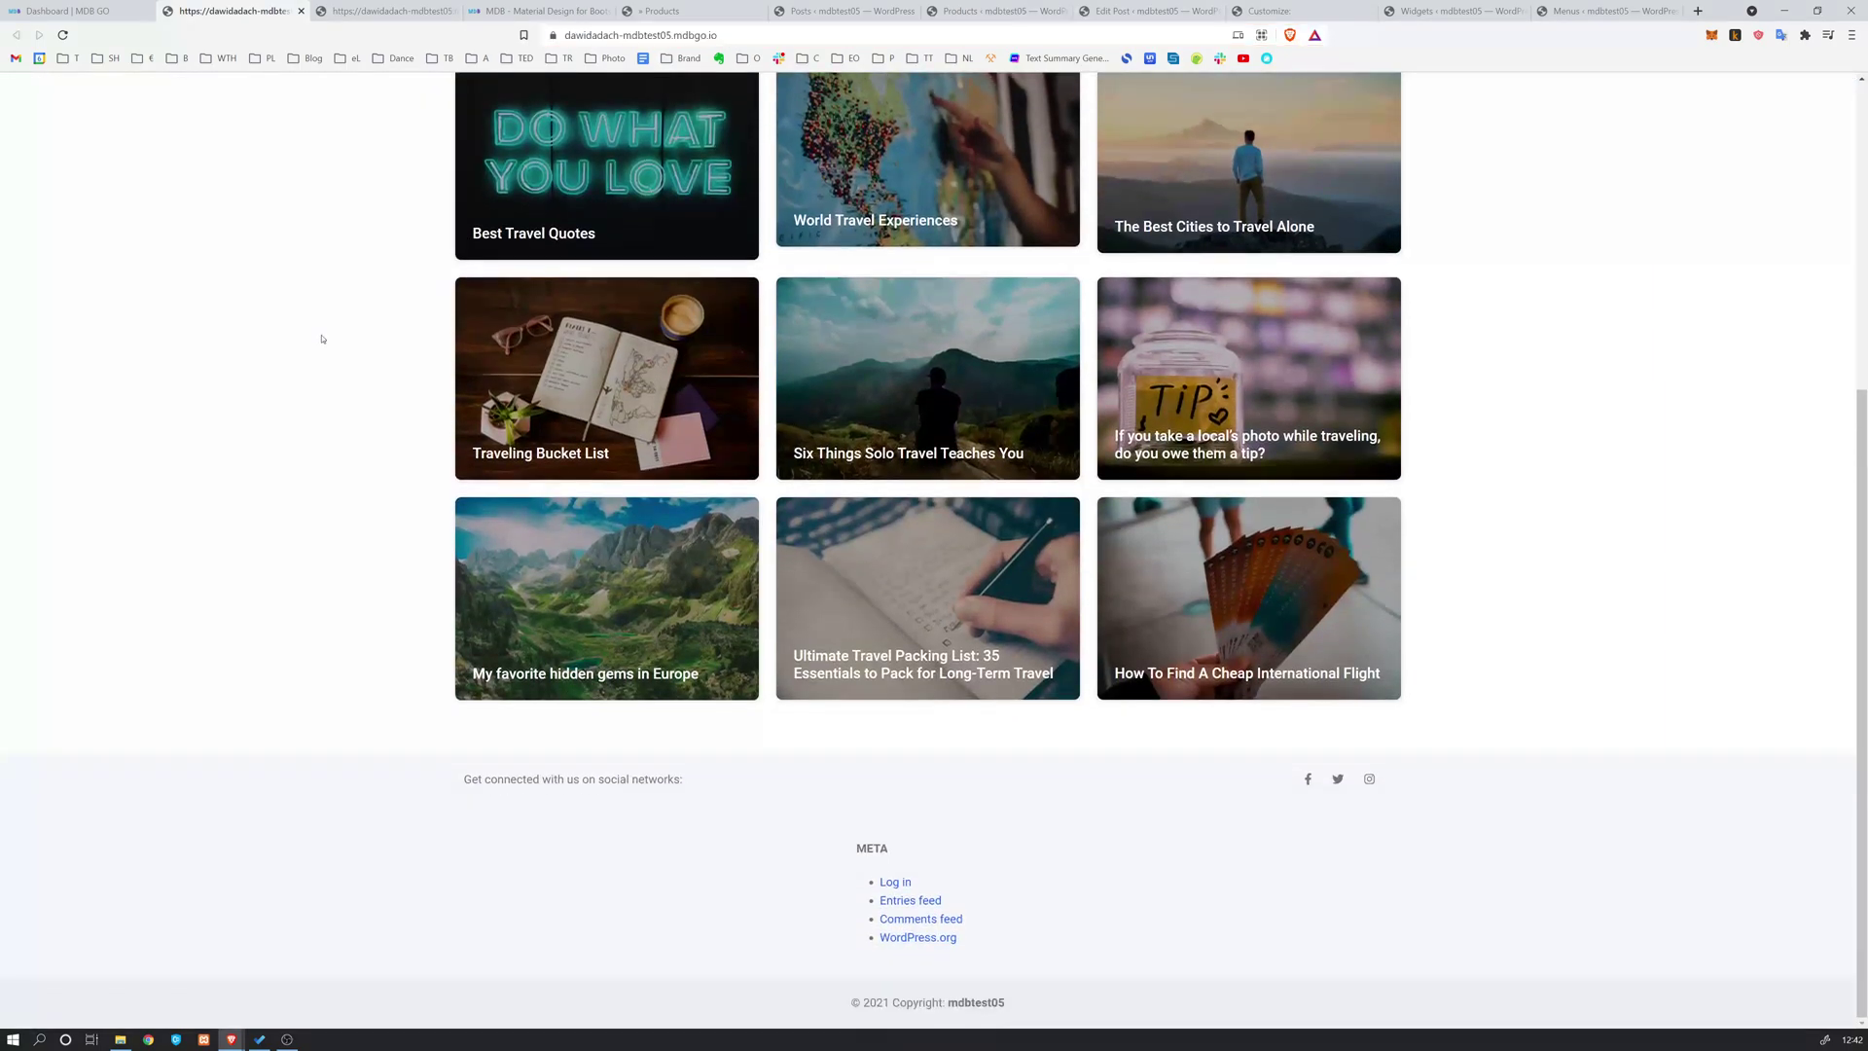
pyautogui.scroll(10, 322, 338)
pyautogui.scroll(-10, 322, 338)
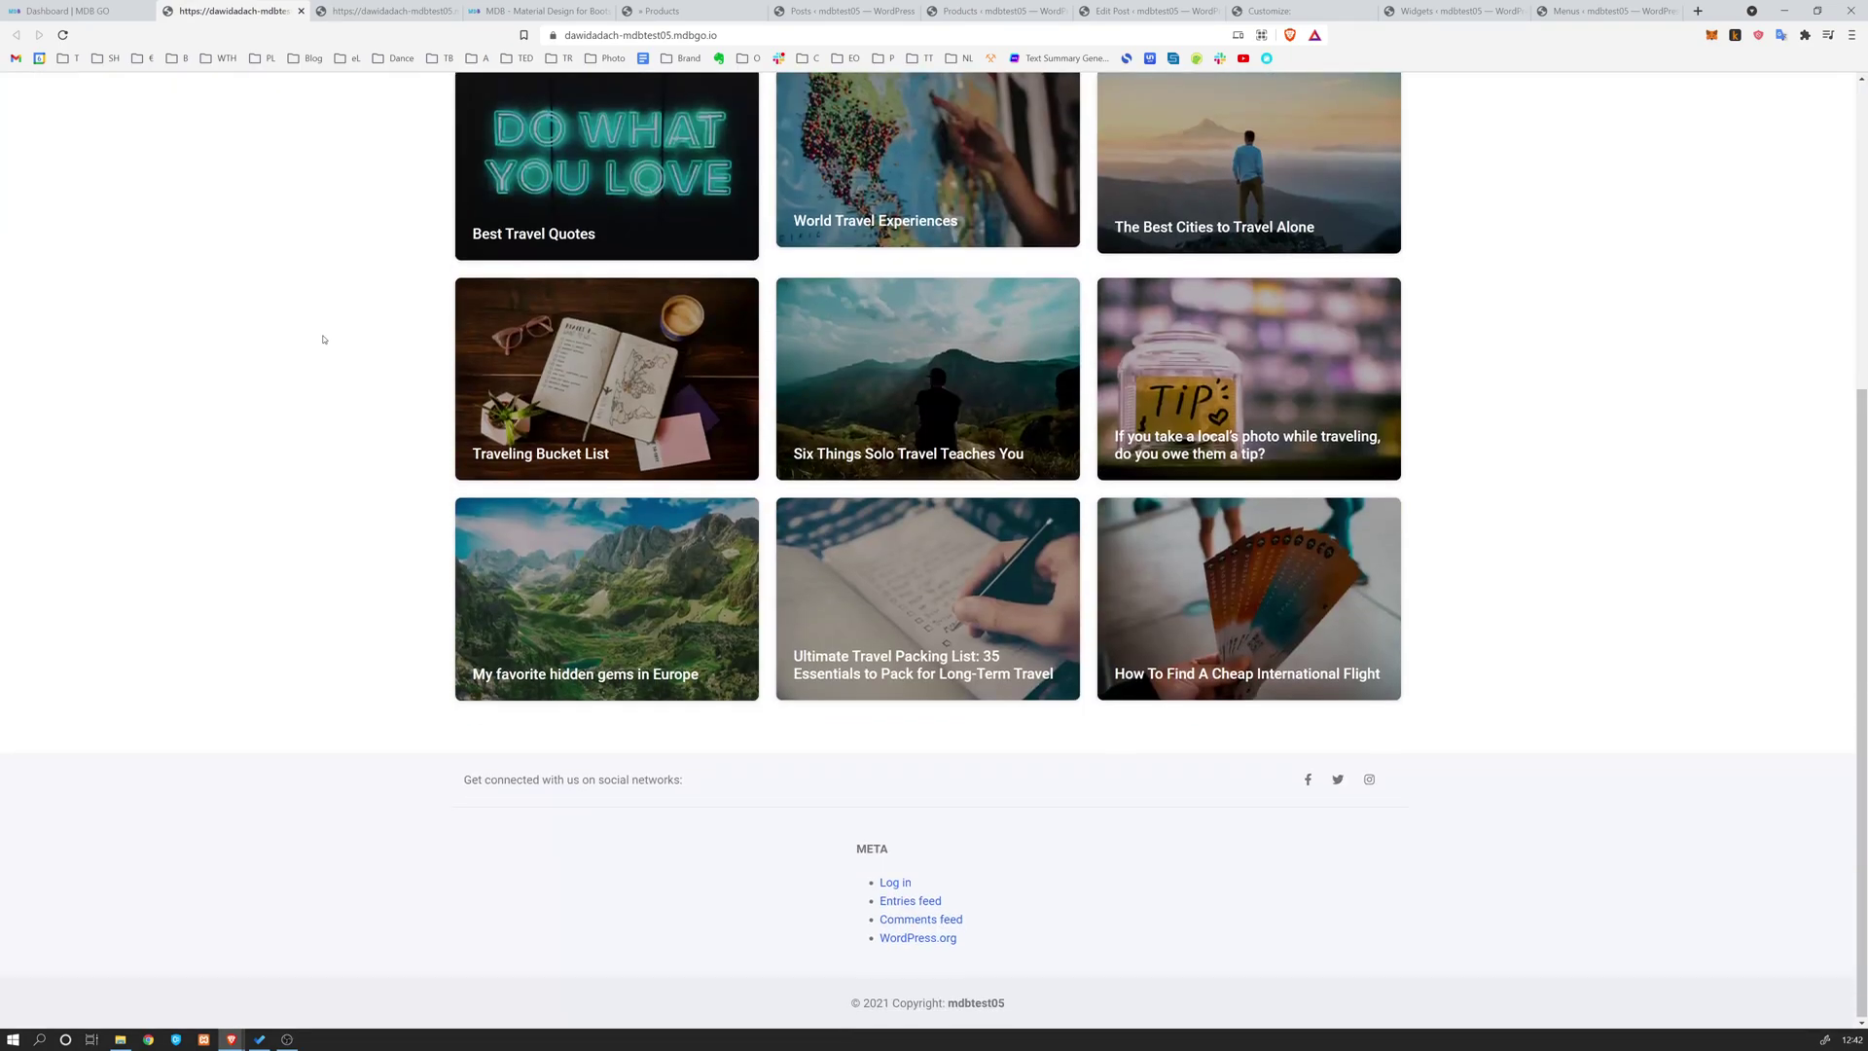
pyautogui.scroll(10, 323, 338)
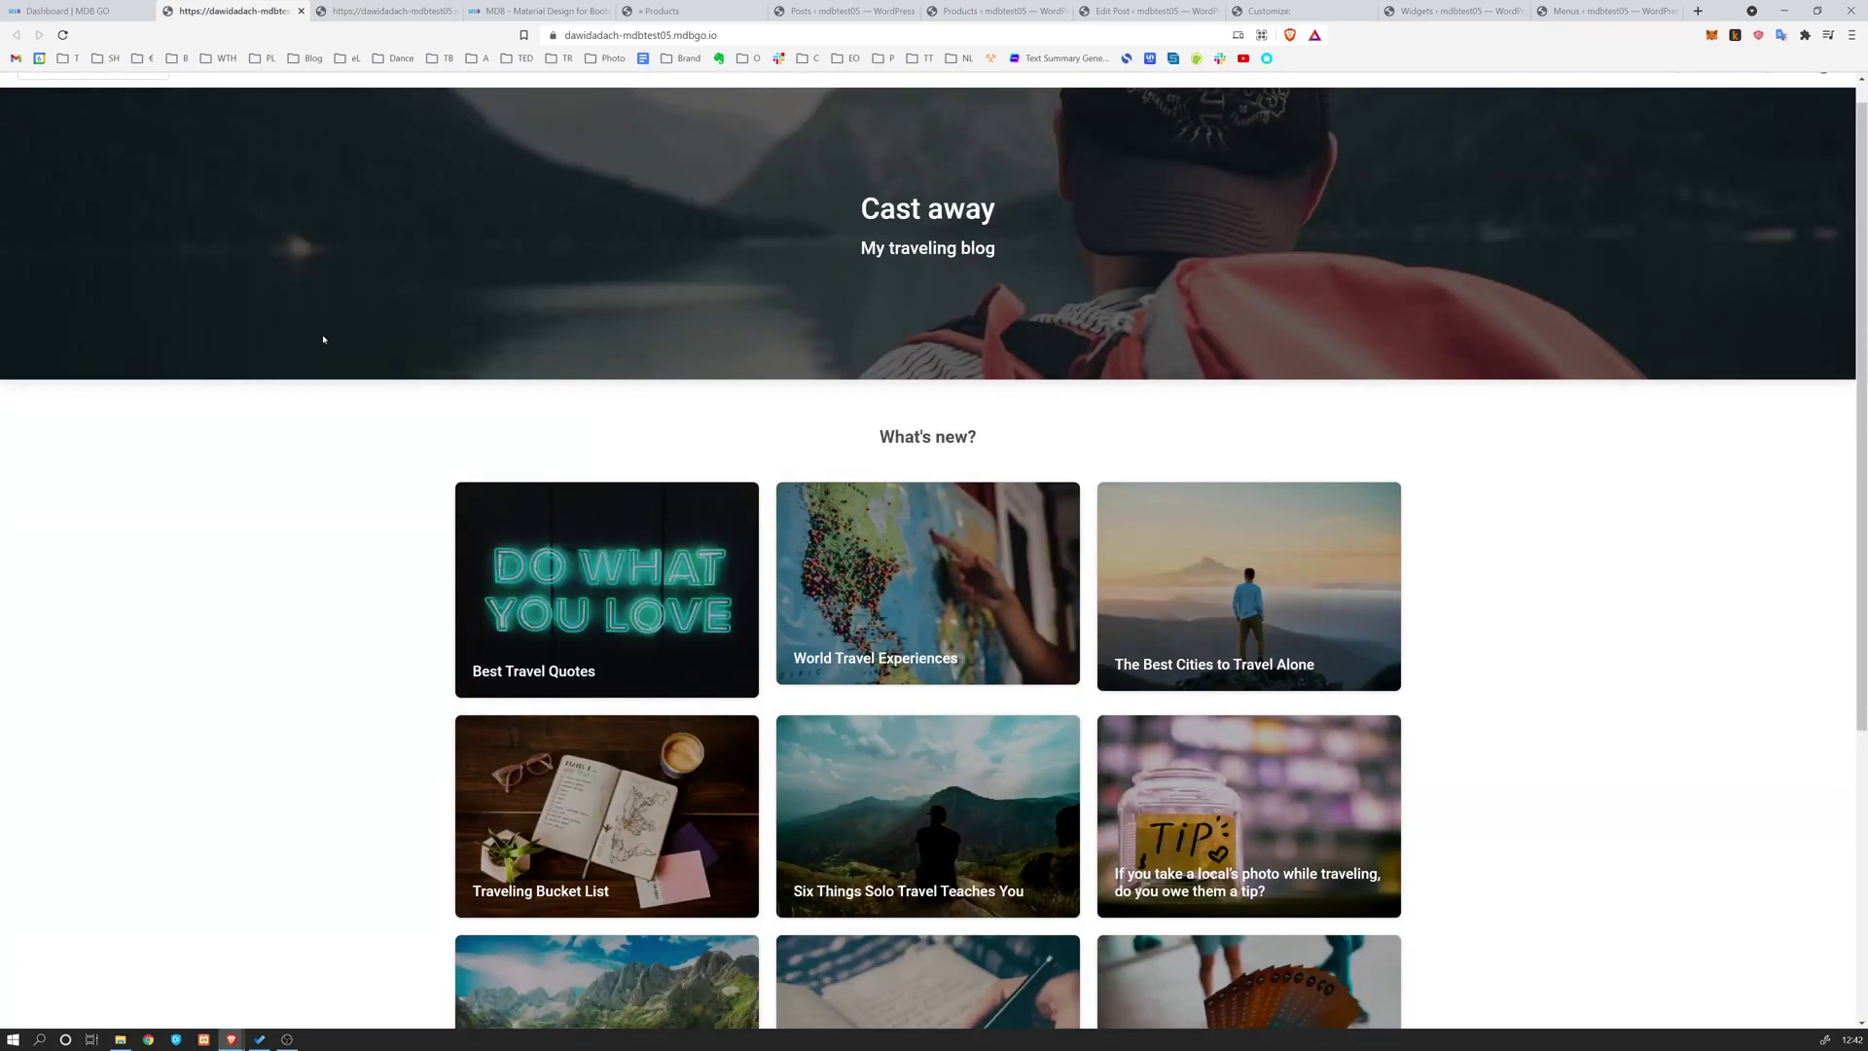
pyautogui.scroll(-2, 343, 357)
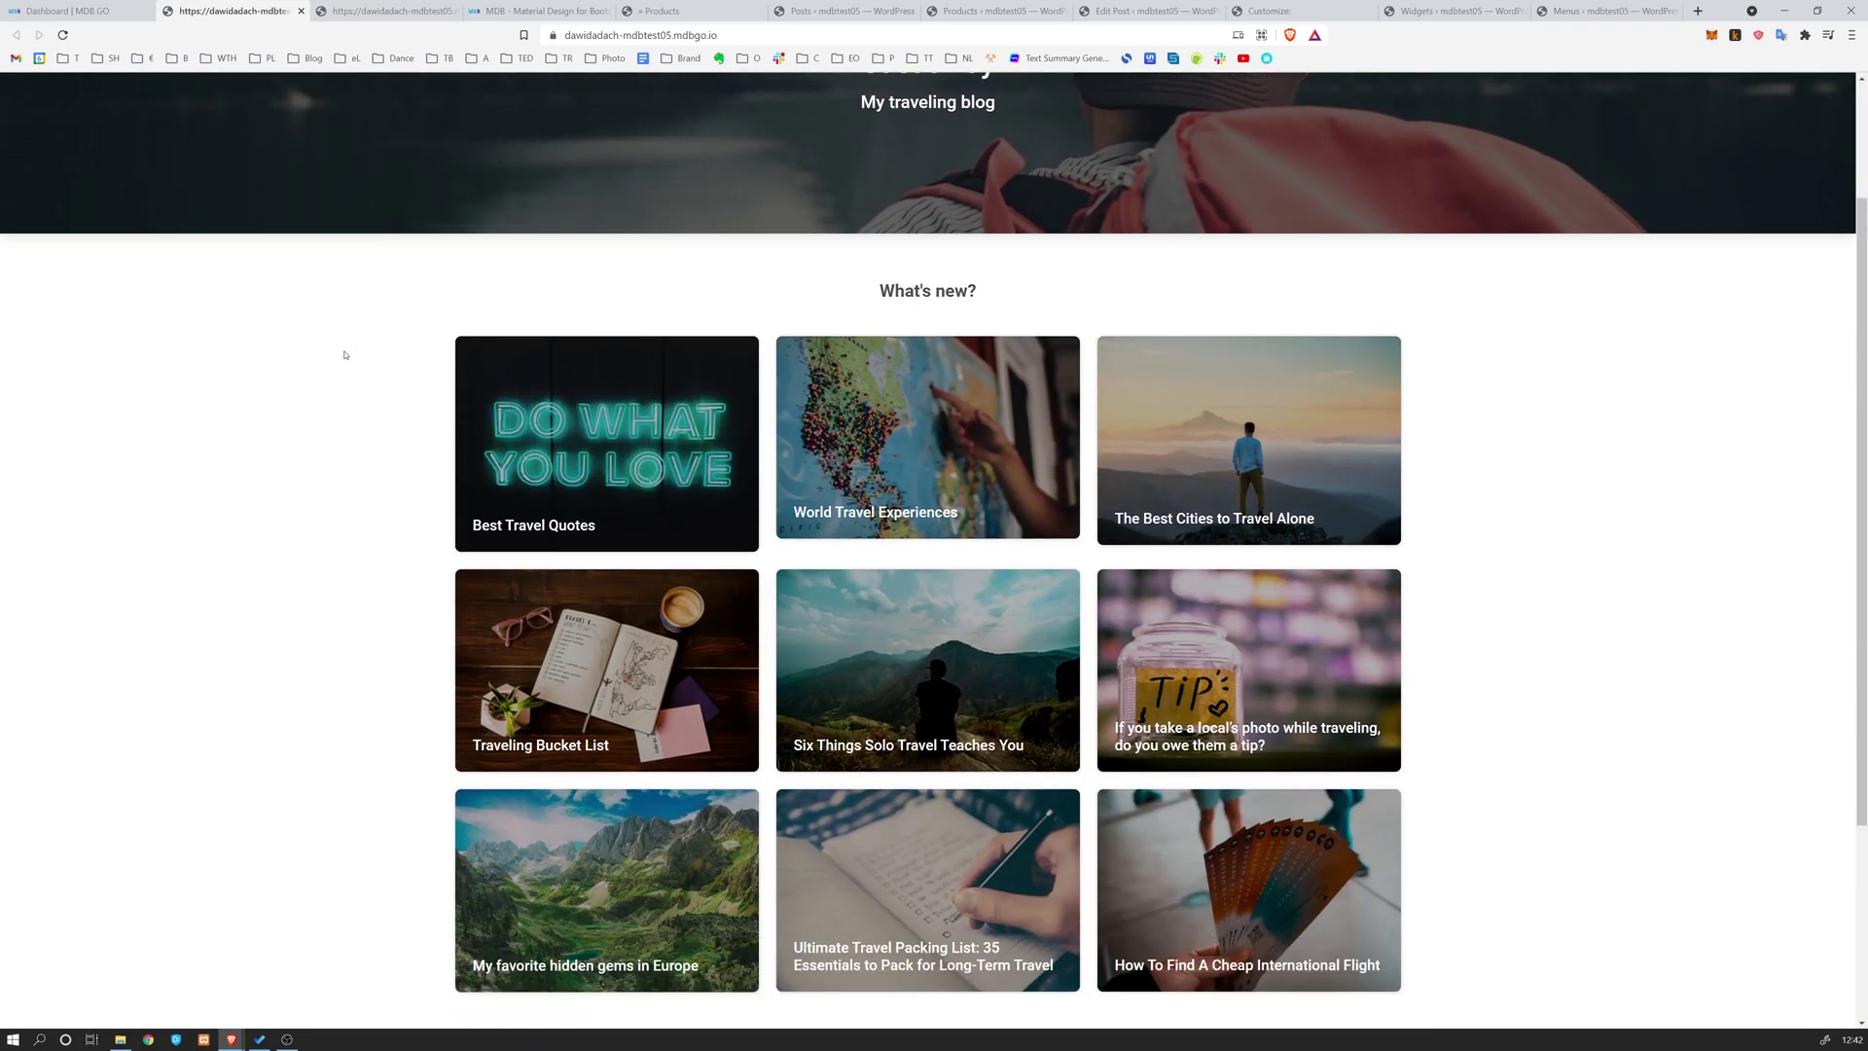